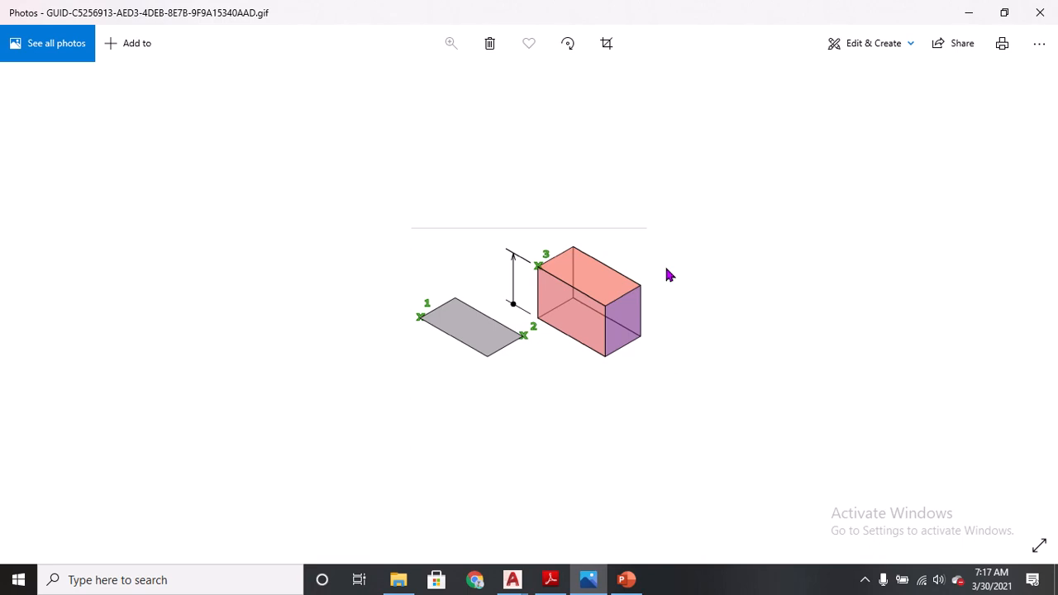
Switch to the PDF reader and examine the sofa set exercise's plan and elevation dimensions.
{"action": "left_click", "coordinate": [552, 578]}
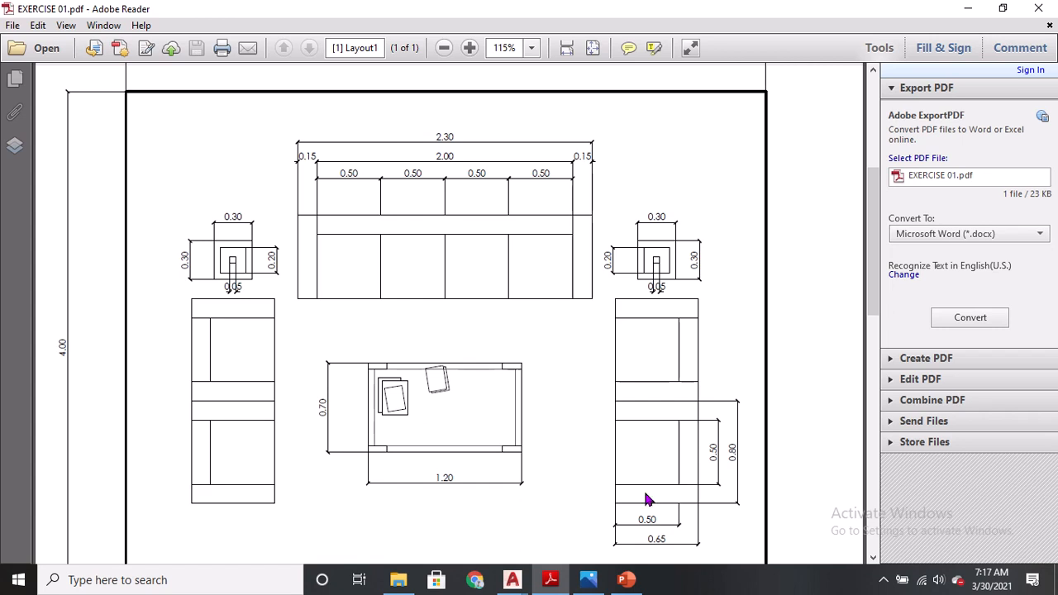
{"action": "left_click", "coordinate": [443, 49]}
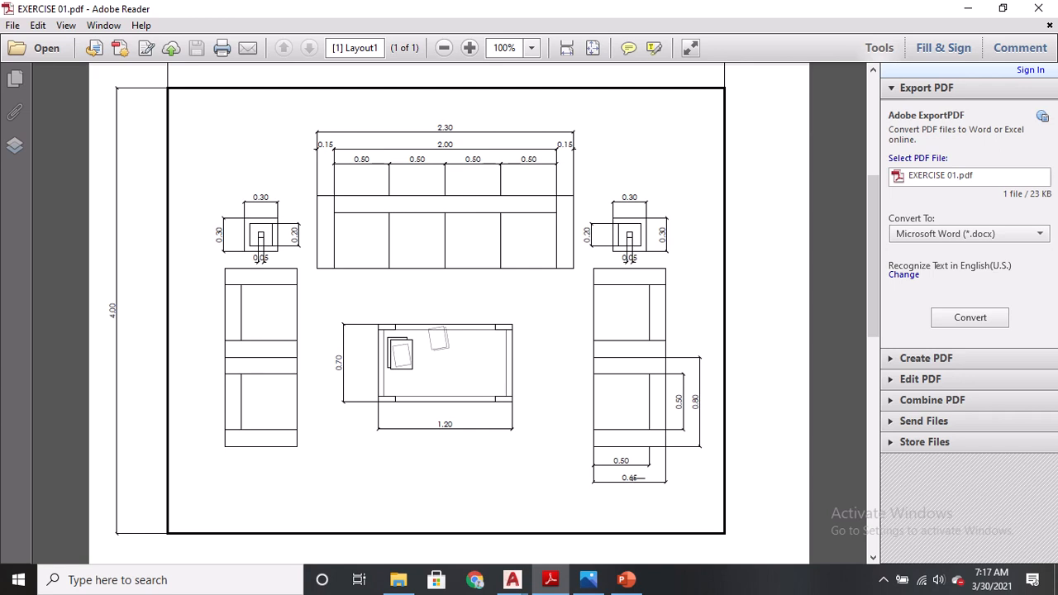
{"action": "scroll", "coordinate": [169, 394], "scroll_direction": "up", "scroll_amount": 1}
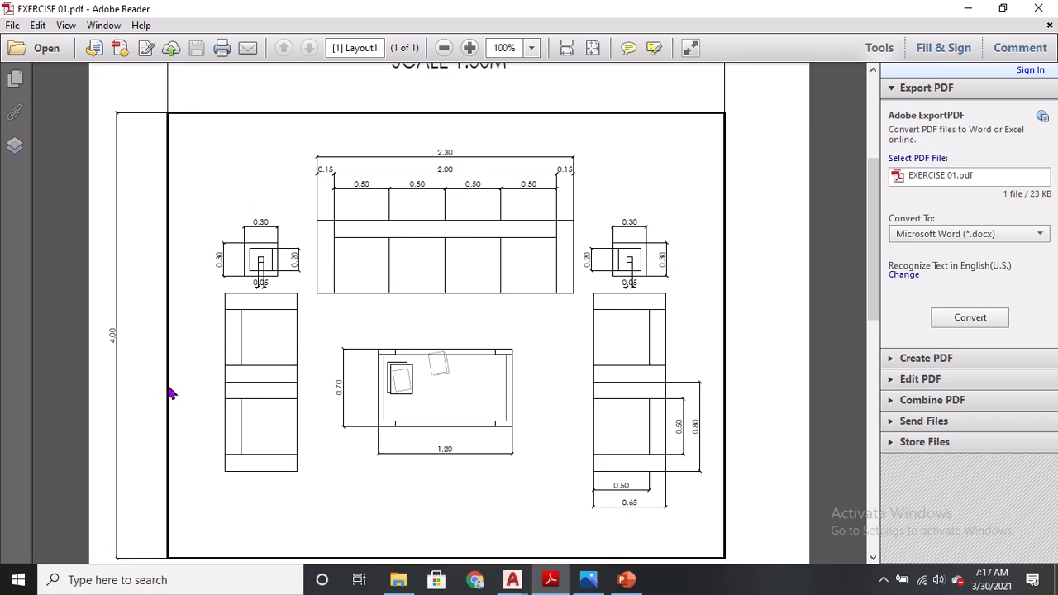
{"action": "scroll", "coordinate": [402, 342], "scroll_direction": "up", "scroll_amount": 3}
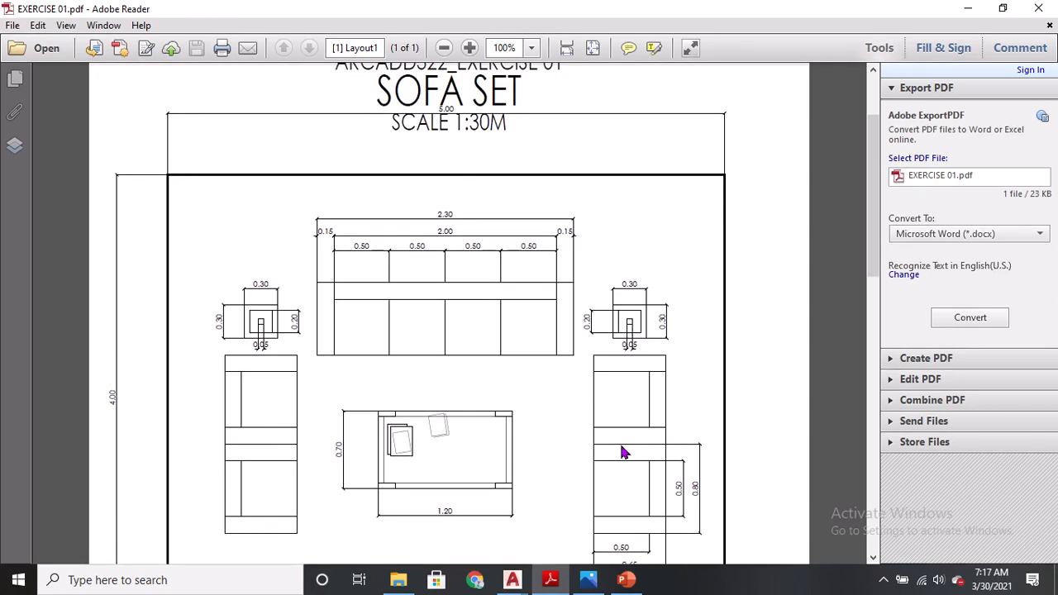
{"action": "scroll", "coordinate": [624, 452], "scroll_direction": "down", "scroll_amount": 5}
{"action": "scroll", "coordinate": [621, 451], "scroll_direction": "down", "scroll_amount": 10}
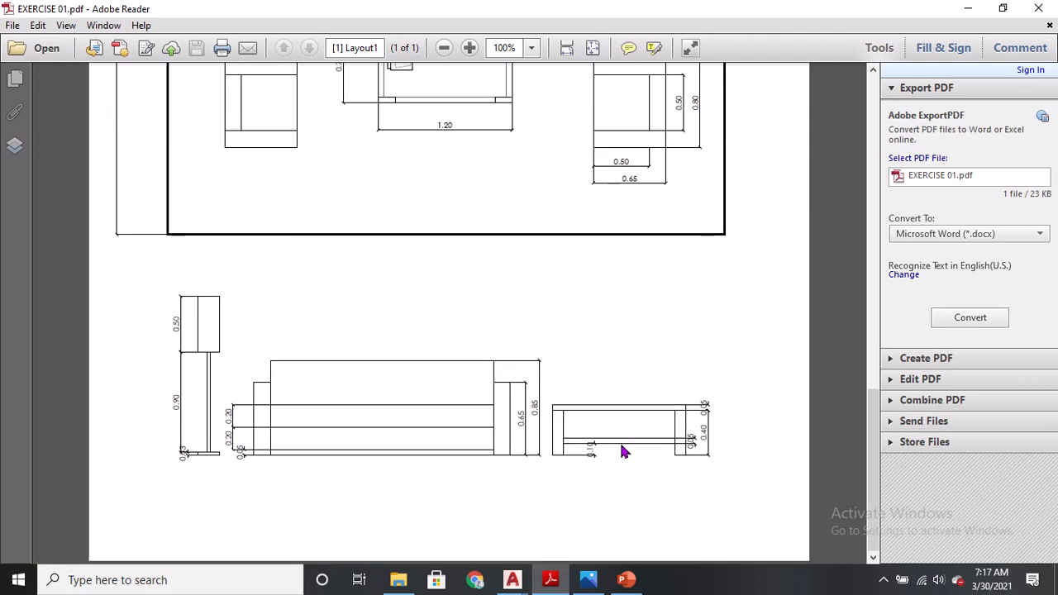
{"action": "left_click", "coordinate": [469, 49]}
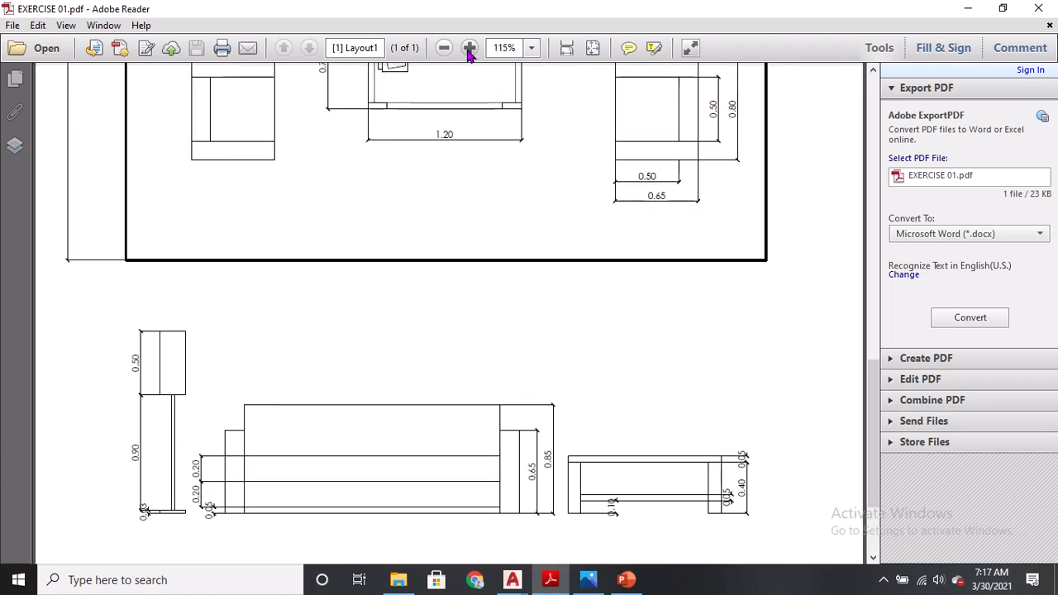
{"action": "left_click", "coordinate": [468, 50]}
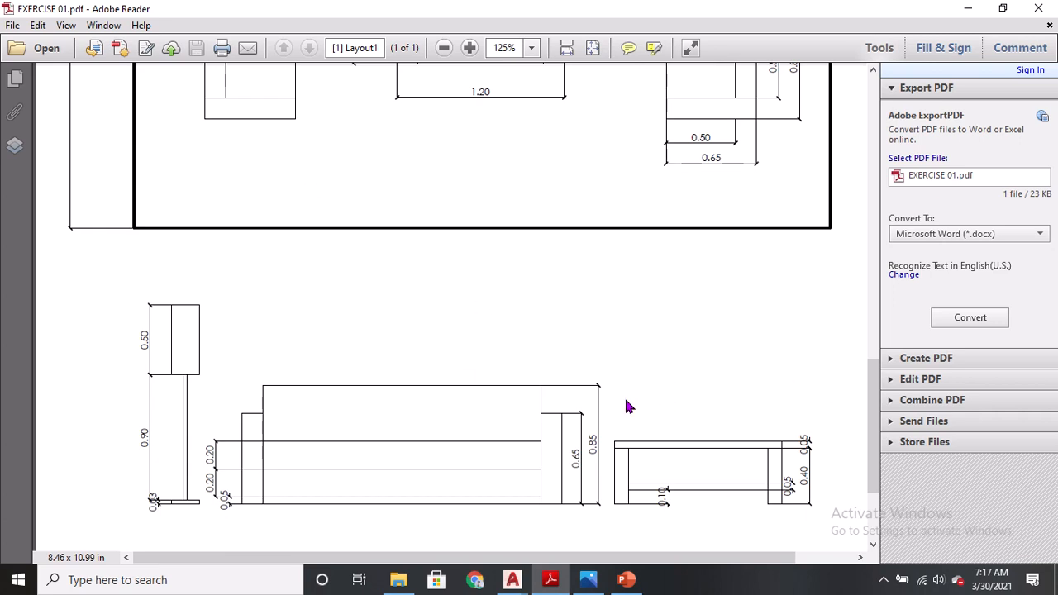
Switch to AutoCAD, open a new blank drawing tab and turn off its grid display.
{"action": "mouse_move", "coordinate": [513, 579]}
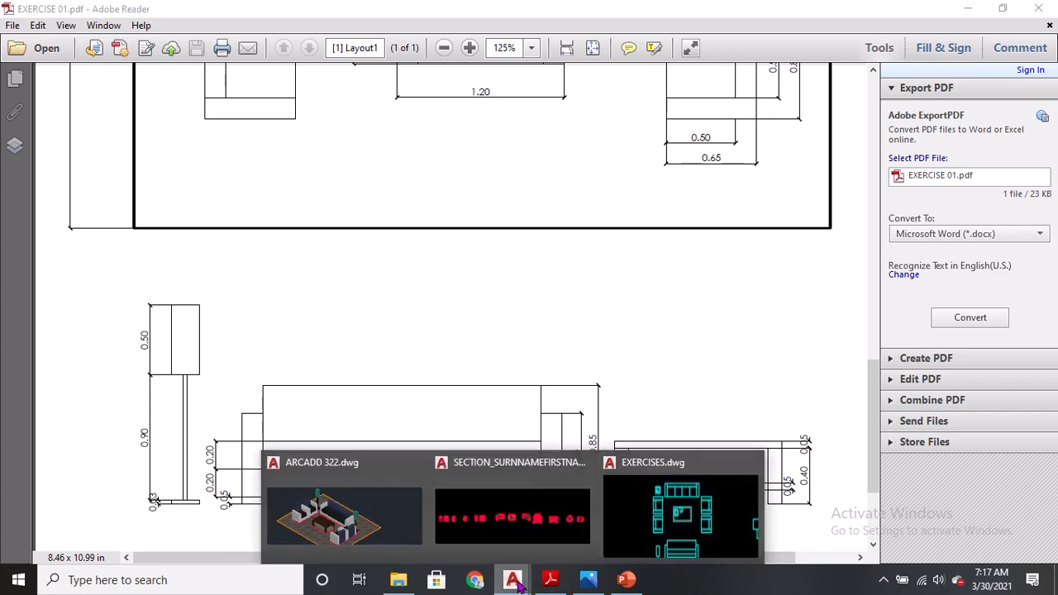
{"action": "left_click", "coordinate": [680, 512]}
{"action": "scroll", "coordinate": [568, 296], "scroll_direction": "up", "scroll_amount": 1}
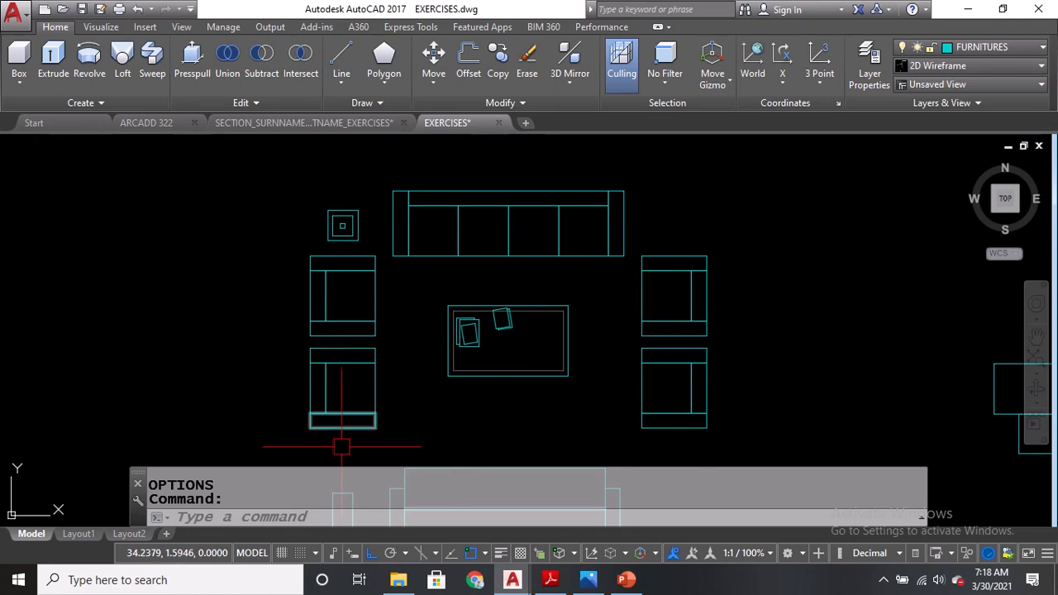
{"action": "left_click", "coordinate": [525, 123]}
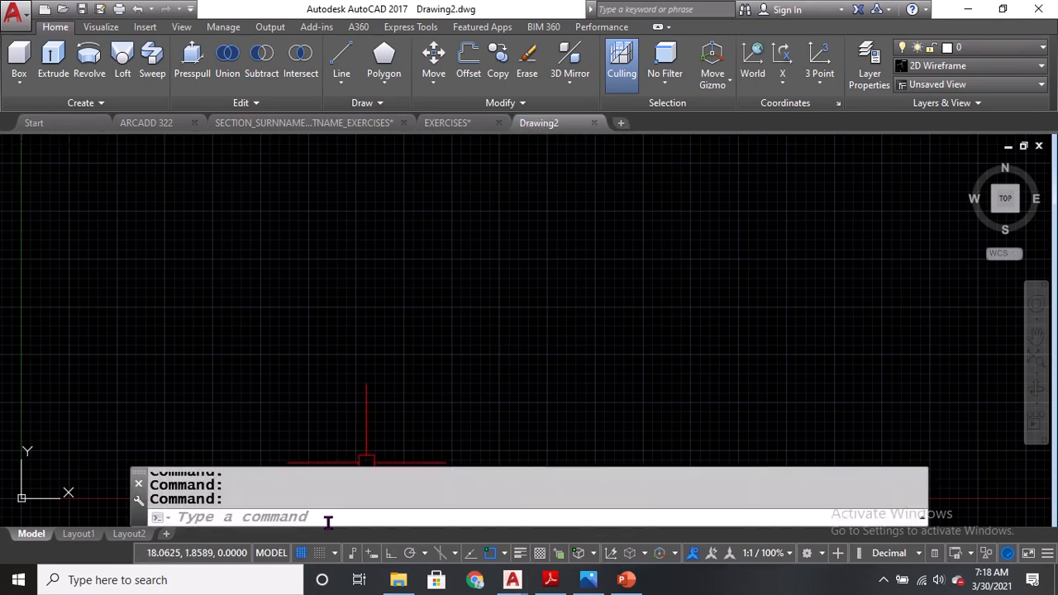
{"action": "left_click", "coordinate": [302, 554]}
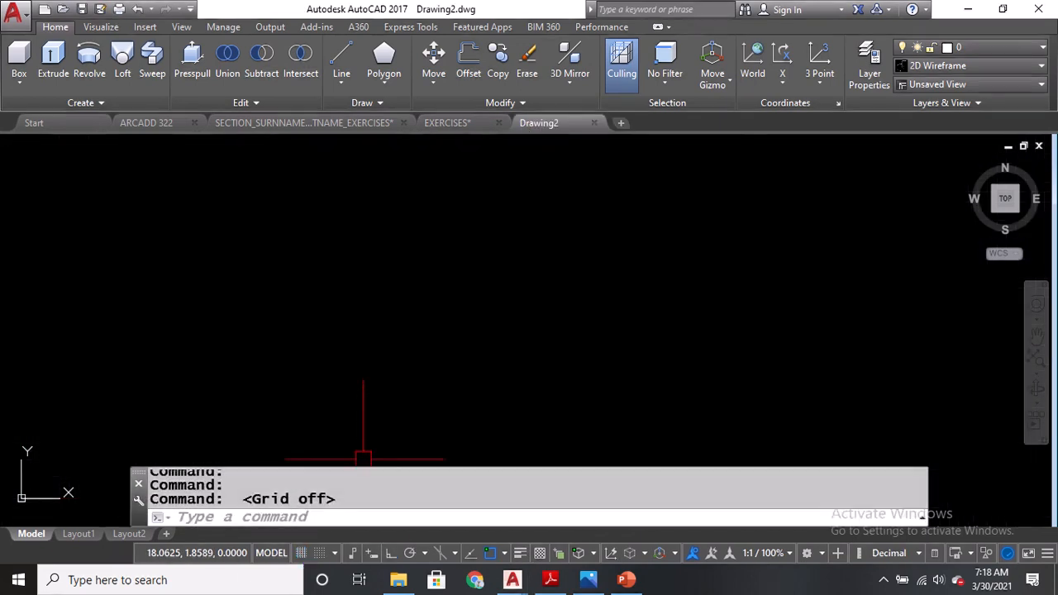
Save the new drawing as SURNAME_ARCADD322_EXECISES in the 2ND SEM > CAD 02 > EXERCISES folder.
{"action": "key", "text": "ctrl+s"}
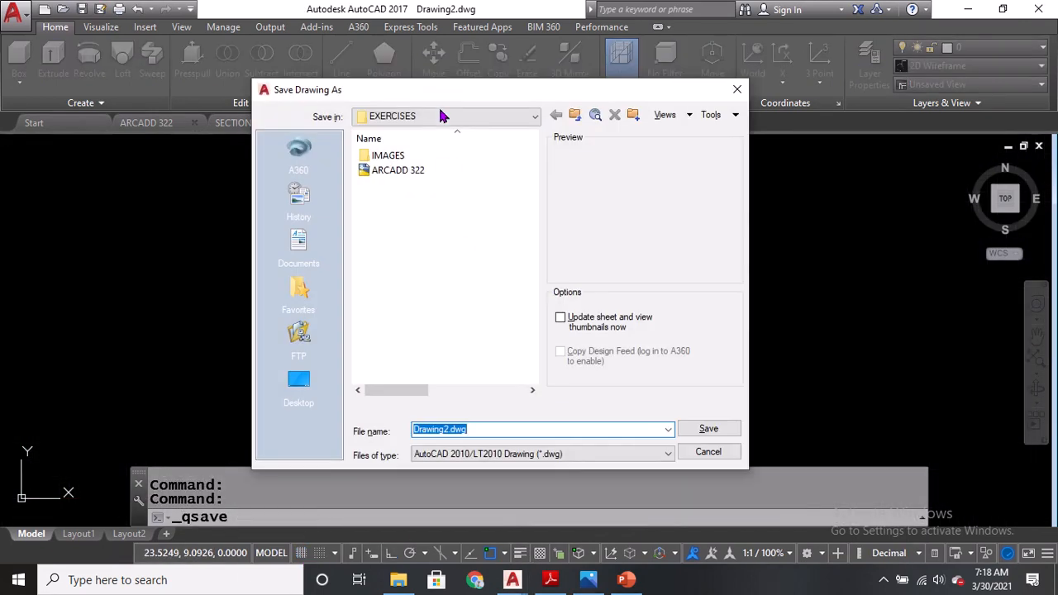
{"action": "left_click", "coordinate": [440, 115]}
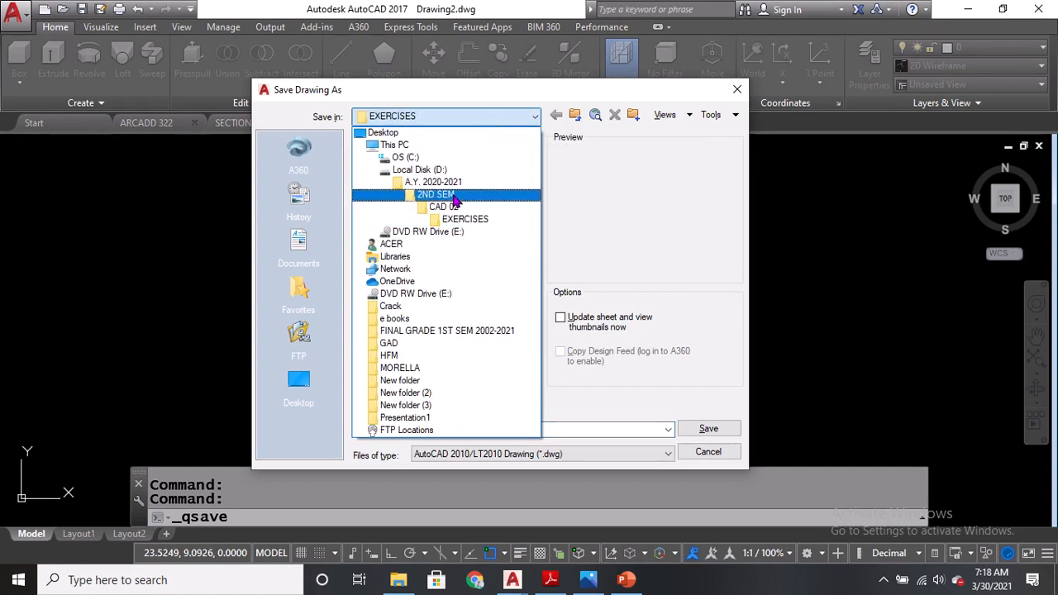
{"action": "left_click", "coordinate": [454, 196]}
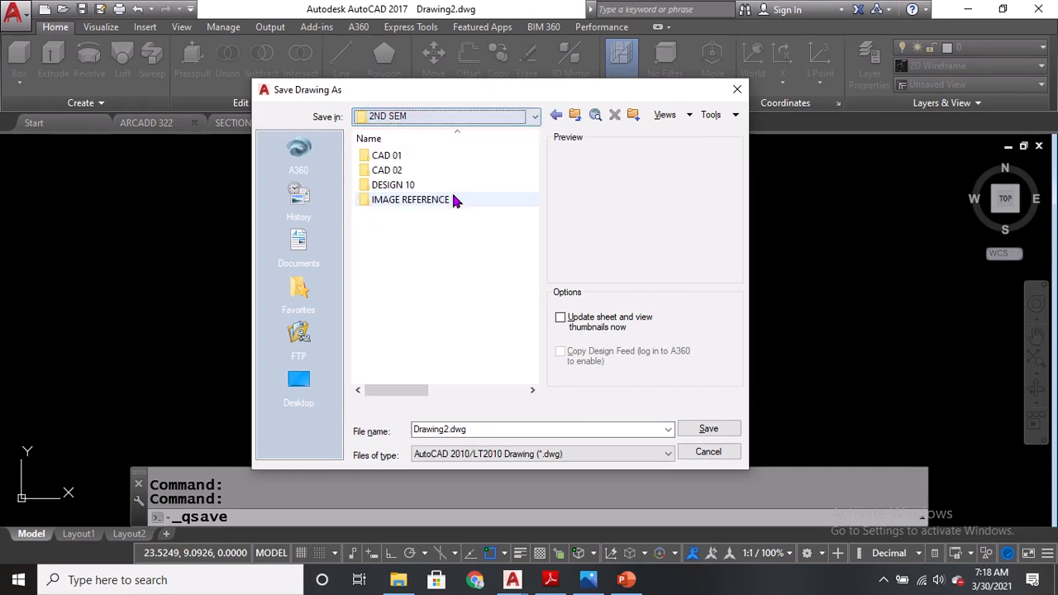
{"action": "double_click", "coordinate": [372, 171]}
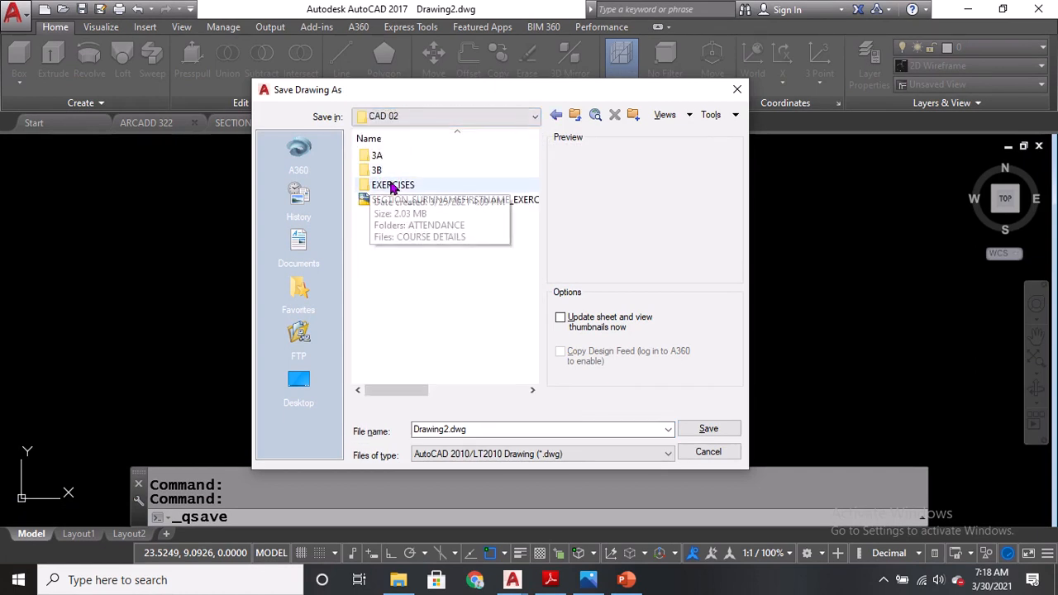
{"action": "double_click", "coordinate": [394, 185]}
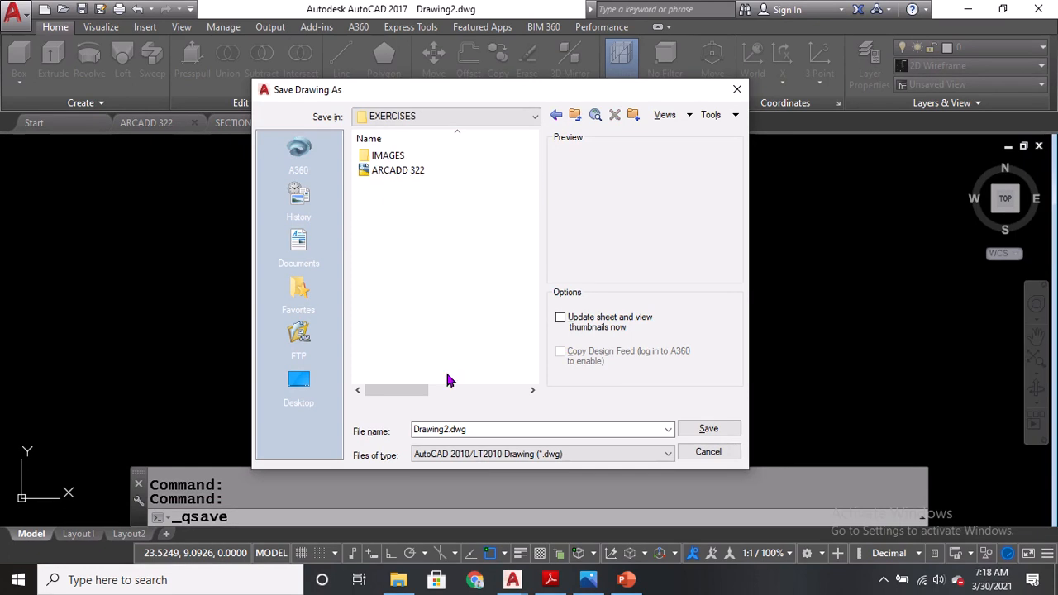
{"action": "left_click", "coordinate": [489, 429]}
{"action": "type", "text": "S"}
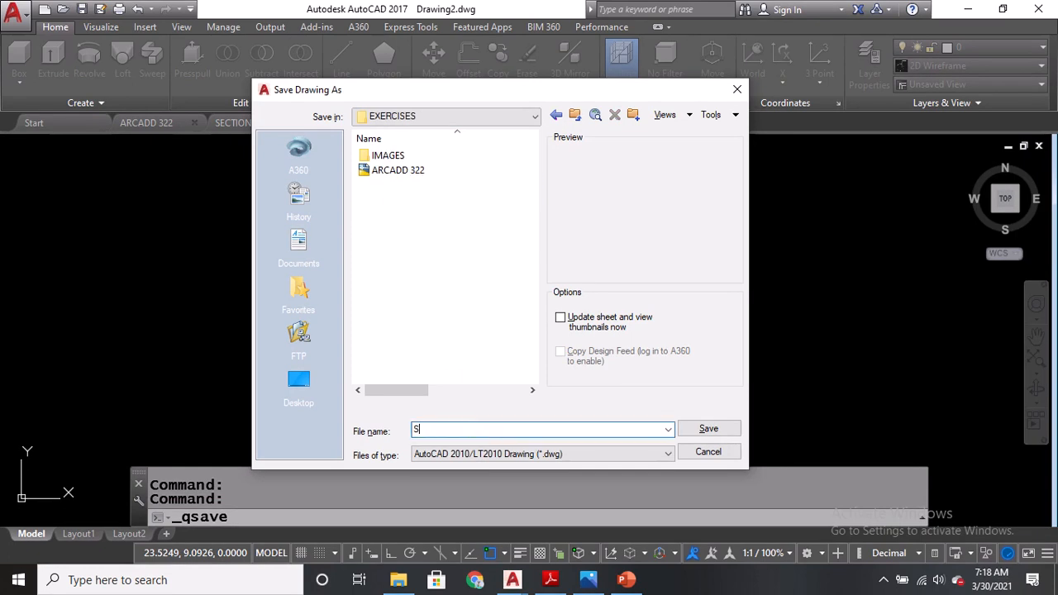
{"action": "type", "text": "URNAME_ARCADD322"}
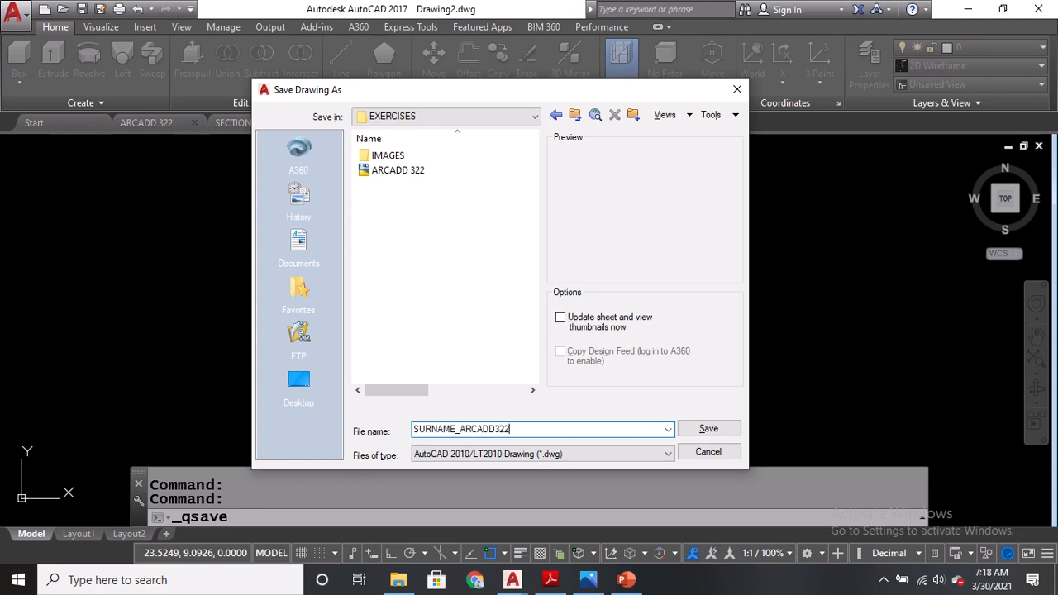
{"action": "type", "text": "_EXECISES"}
{"action": "left_click", "coordinate": [720, 431]}
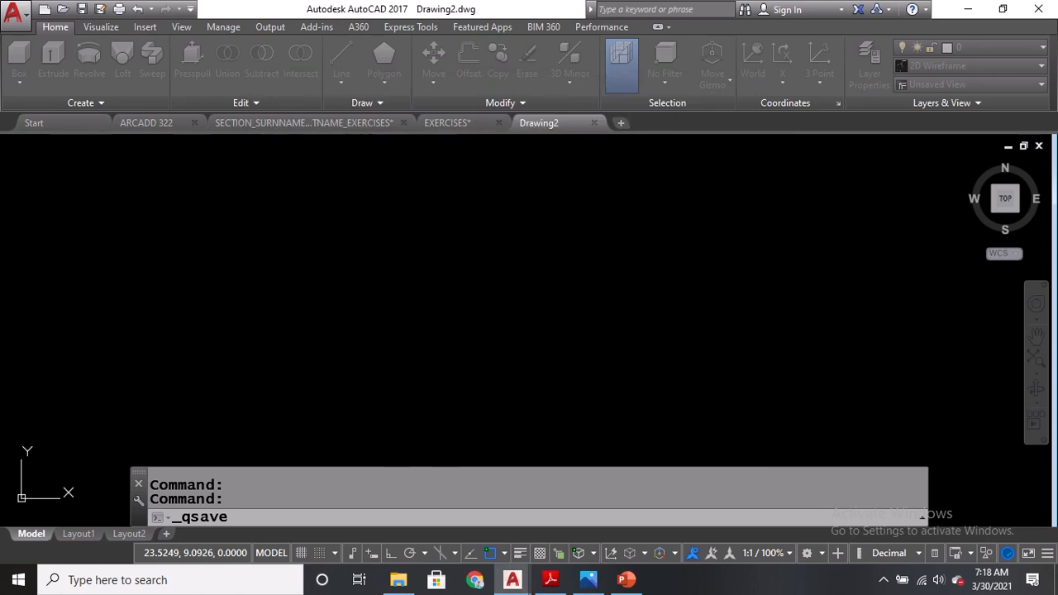
In the EXERCISES drawing, select all the furniture plan objects and copy them to the clipboard.
{"action": "left_click", "coordinate": [453, 131]}
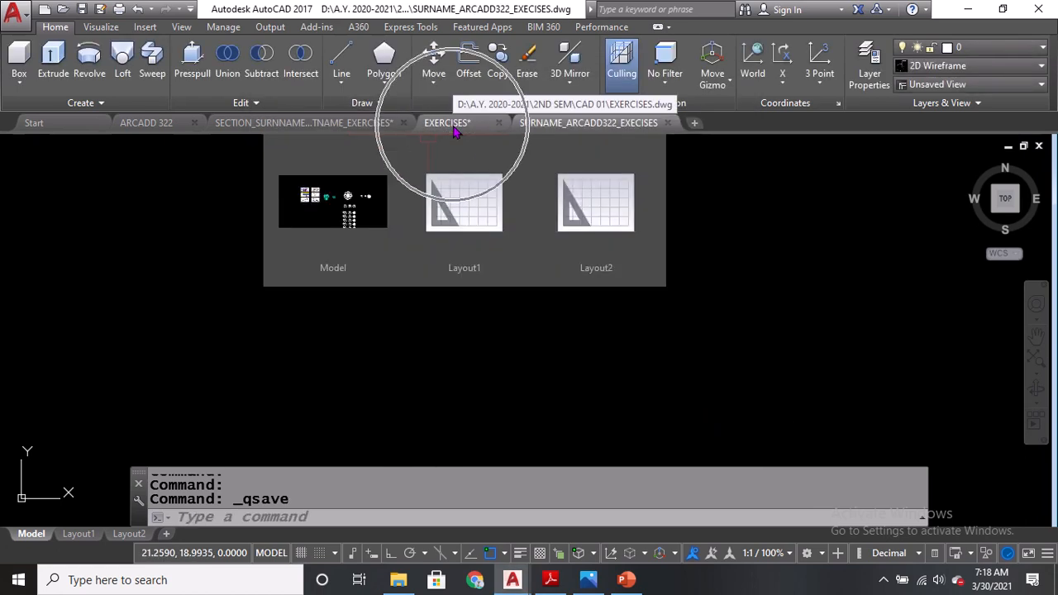
{"action": "mouse_move", "coordinate": [443, 134]}
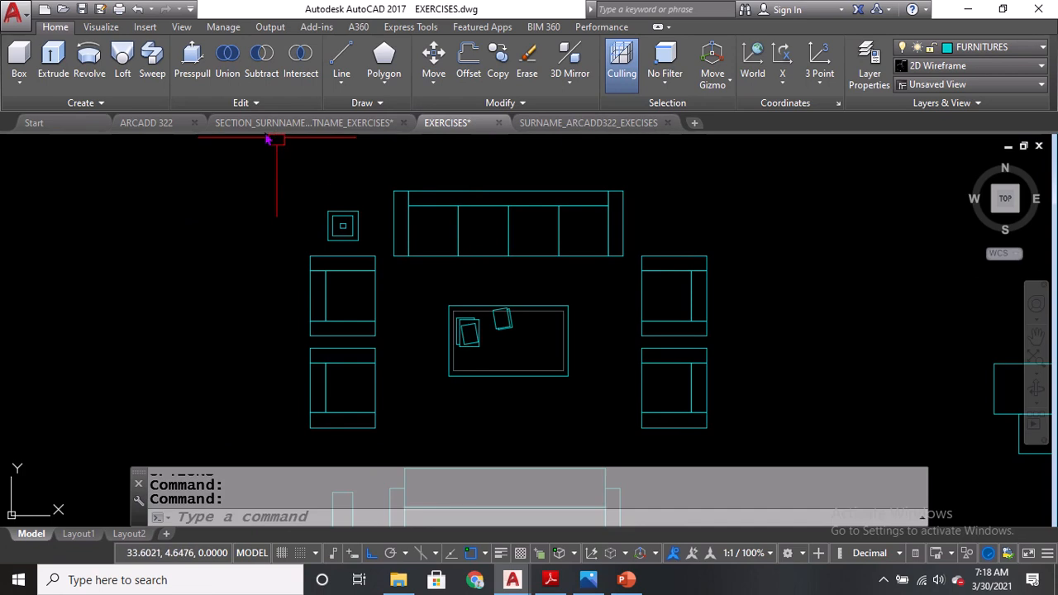
{"action": "left_click", "coordinate": [258, 159]}
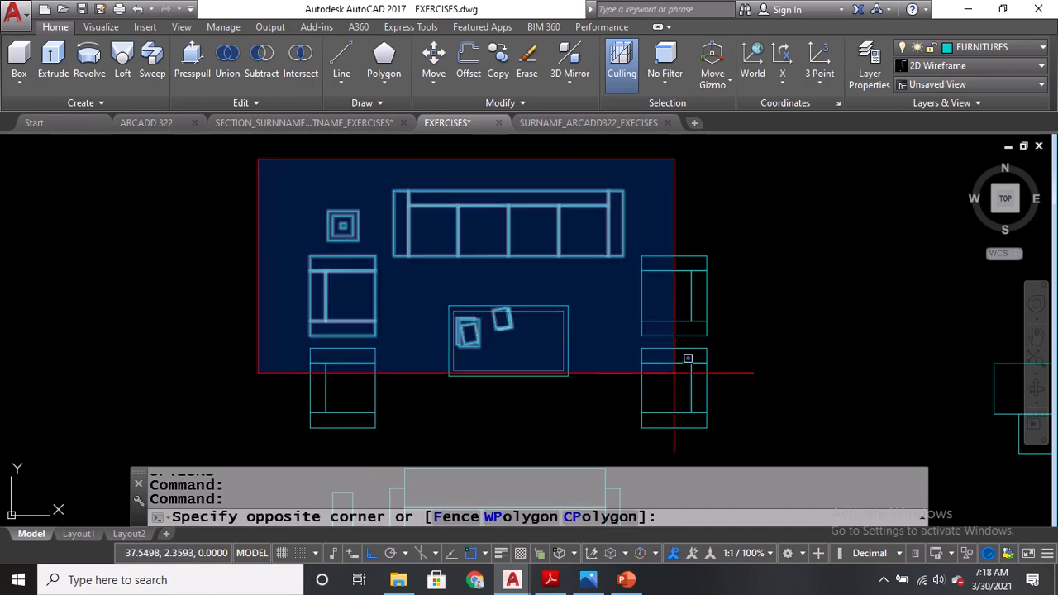
{"action": "left_click", "coordinate": [765, 456]}
{"action": "left_click", "coordinate": [251, 148]}
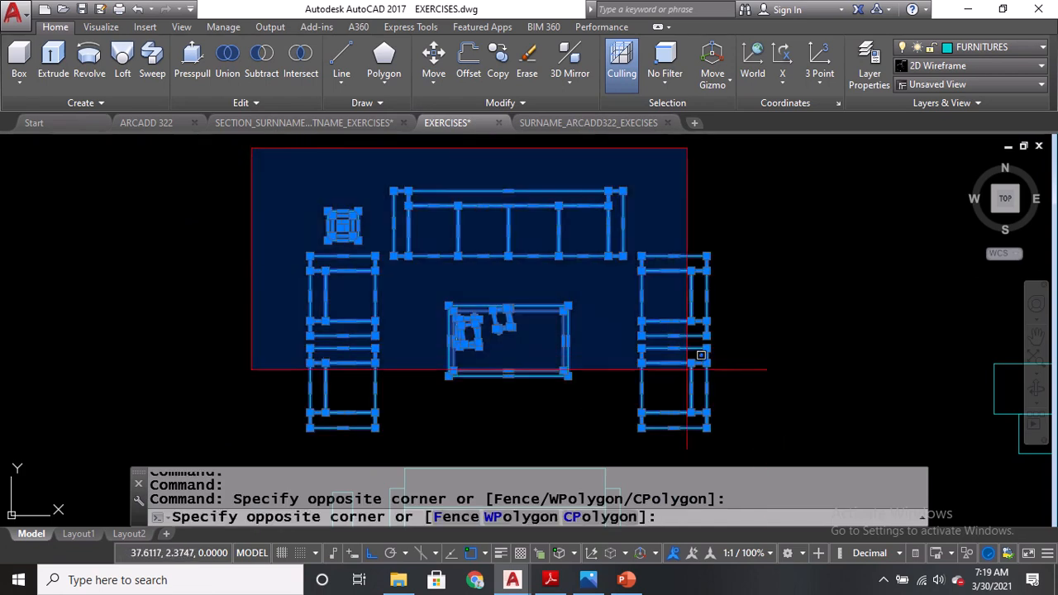
{"action": "left_click", "coordinate": [758, 447]}
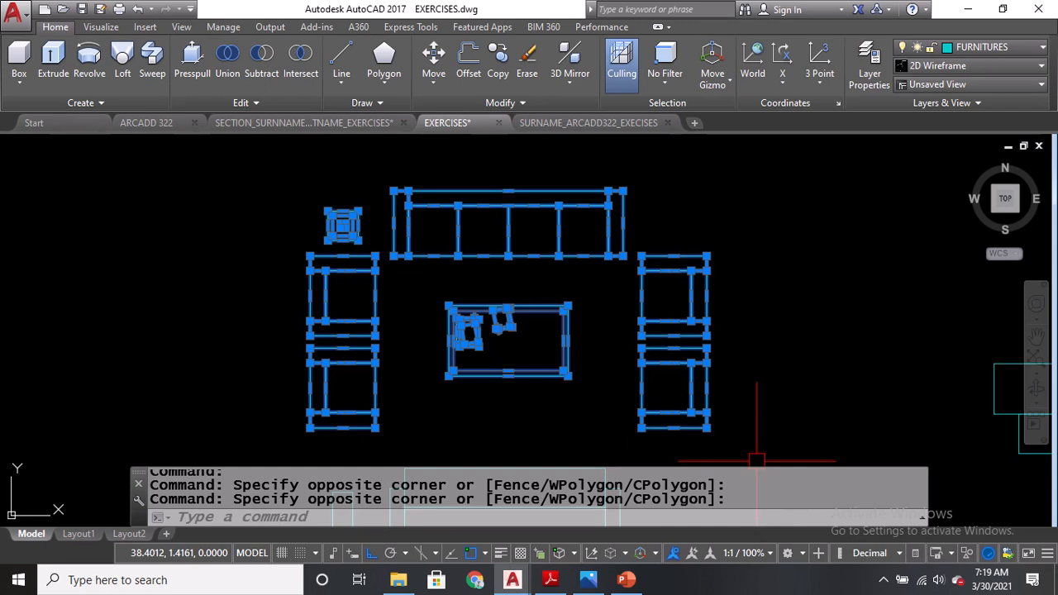
{"action": "key", "text": "ctrl+c"}
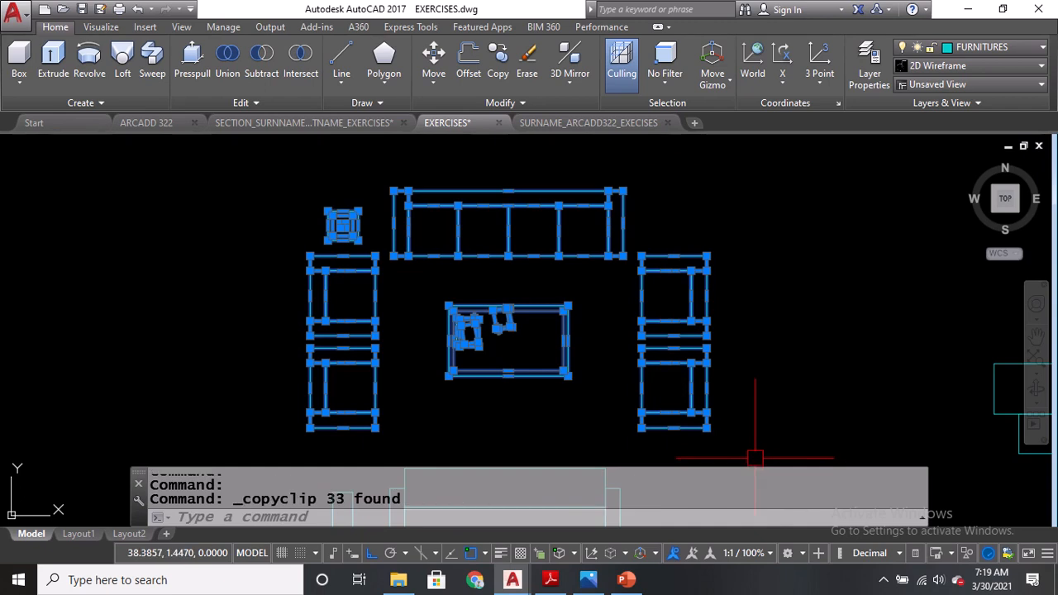
In the new drawing, set the units' insertion scale to Meters with the UNITS command.
{"action": "left_click", "coordinate": [588, 123]}
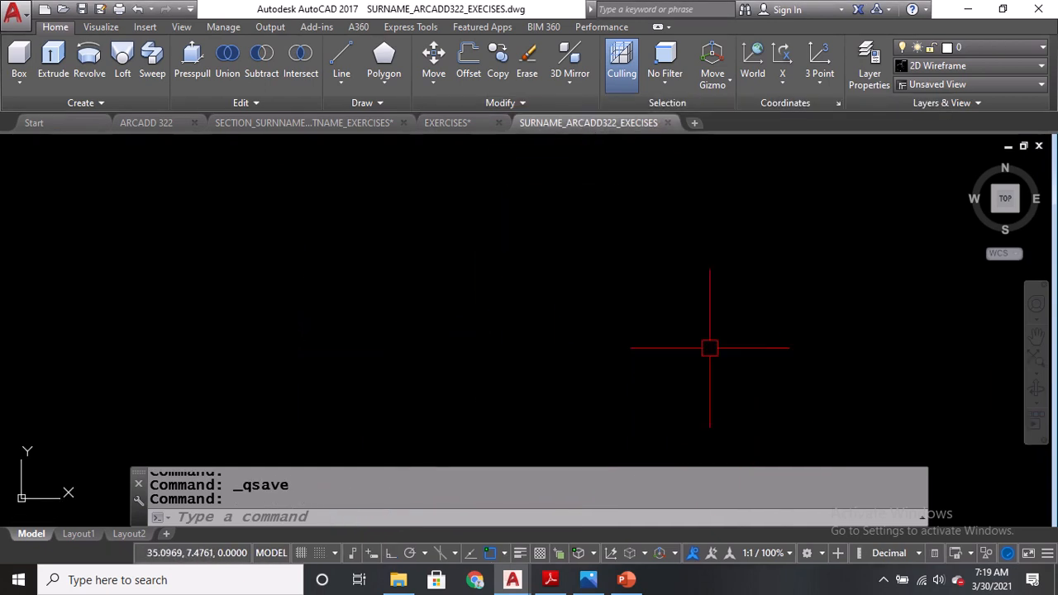
{"action": "type", "text": "U"}
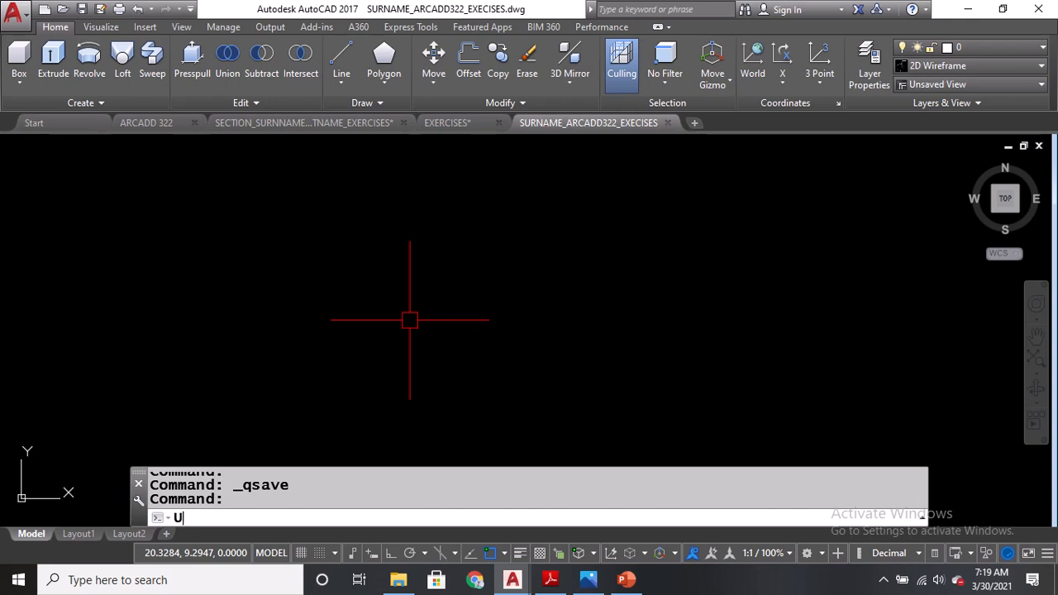
{"action": "type", "text": "N"}
{"action": "key", "text": "Return"}
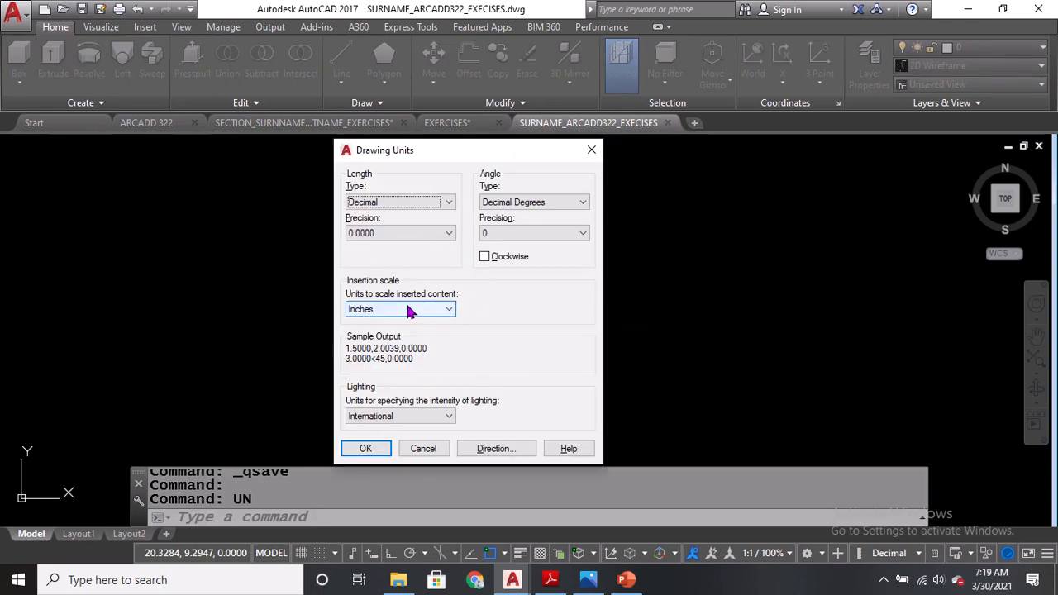
{"action": "left_click", "coordinate": [407, 309]}
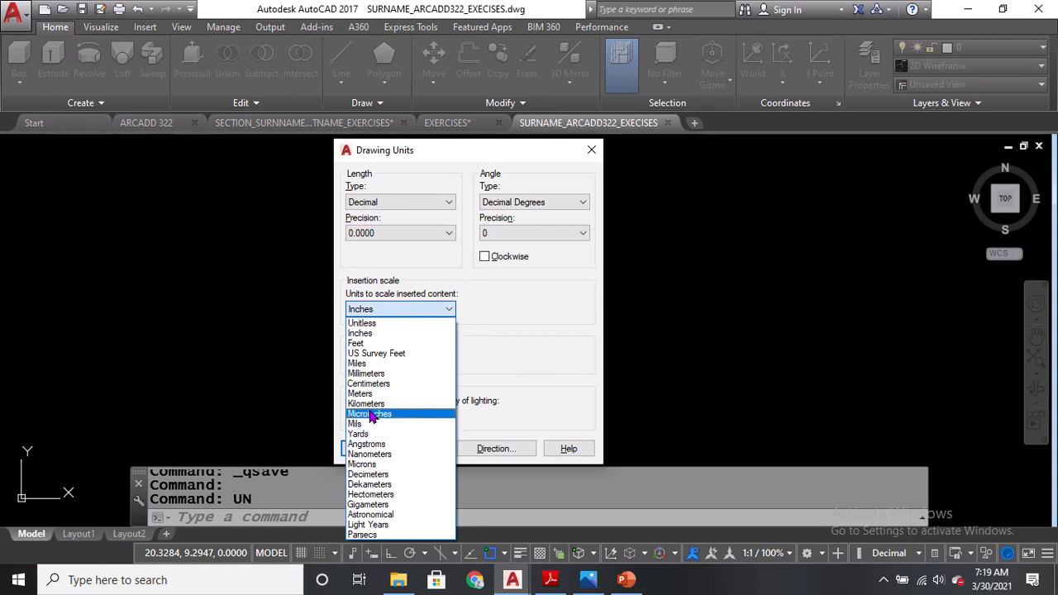
{"action": "left_click", "coordinate": [367, 395]}
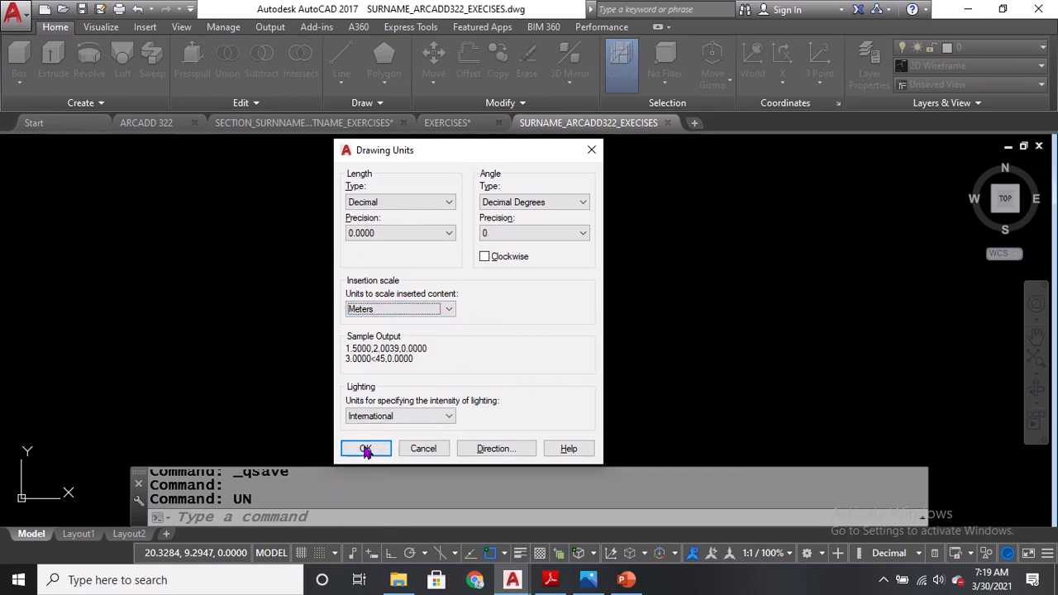
{"action": "left_click", "coordinate": [366, 449]}
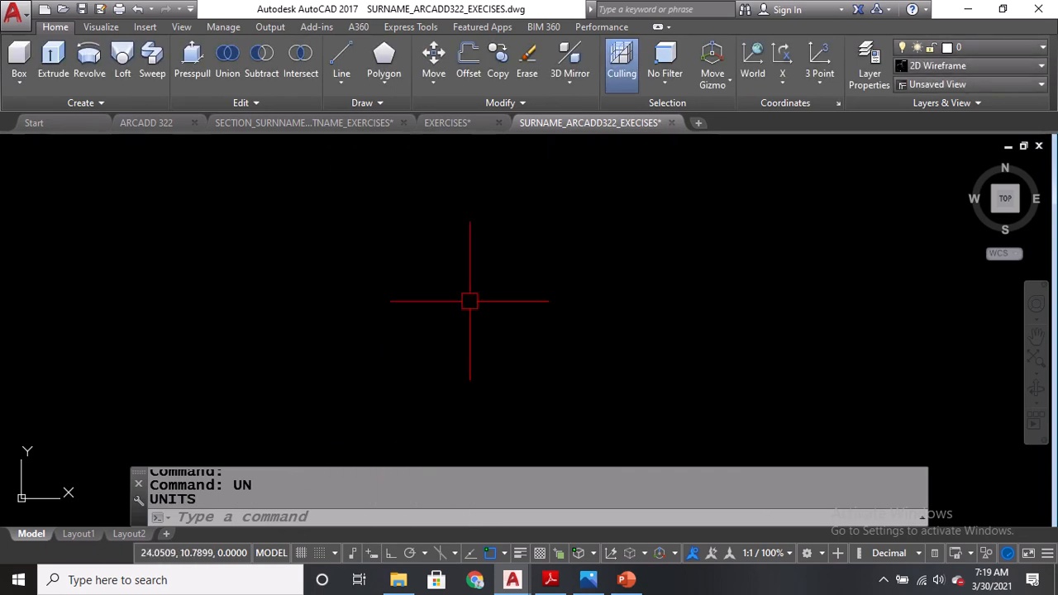
Paste the copied furniture plan into the new drawing and place it near the center.
{"action": "key", "text": "ctrl+v"}
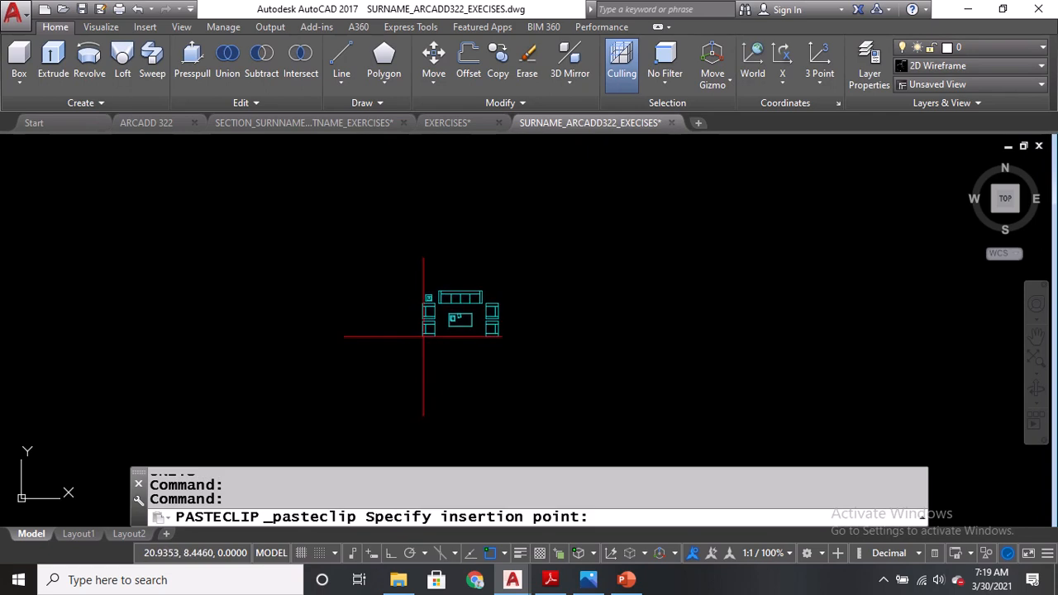
{"action": "scroll", "coordinate": [429, 345], "scroll_direction": "up", "scroll_amount": 5}
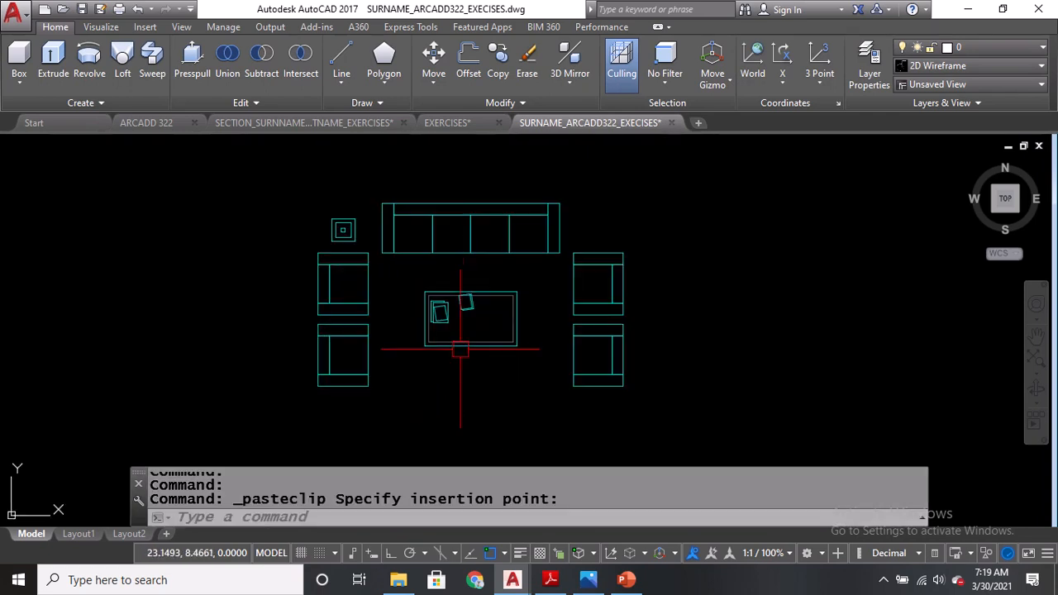
{"action": "mouse_move", "coordinate": [443, 246]}
{"action": "middle_mouse_down"}
{"action": "mouse_move", "coordinate": [480, 220]}
{"action": "mouse_move", "coordinate": [454, 286]}
{"action": "middle_mouse_up"}
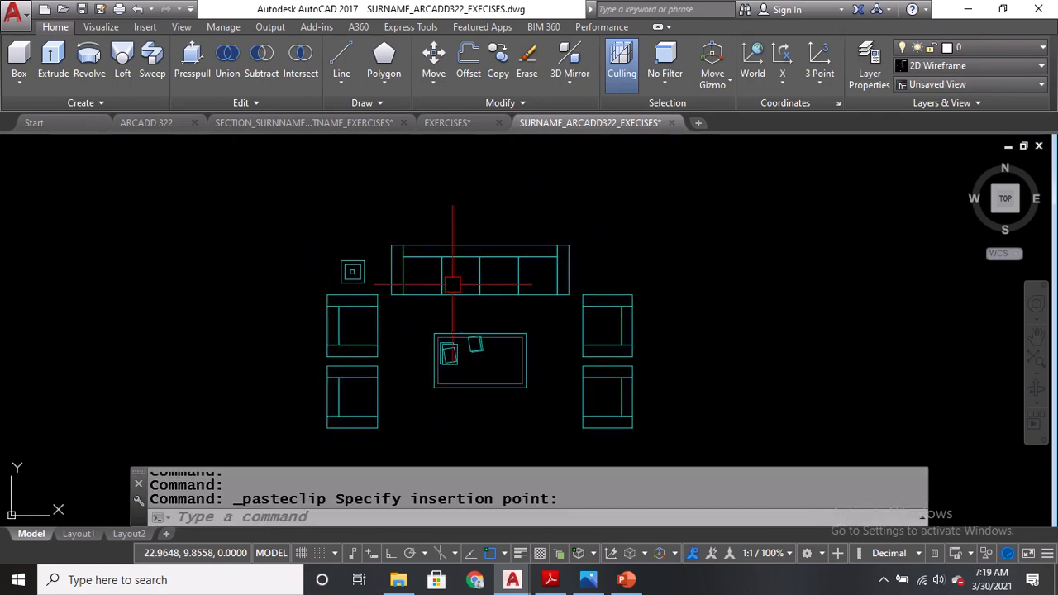
{"action": "left_click", "coordinate": [498, 315]}
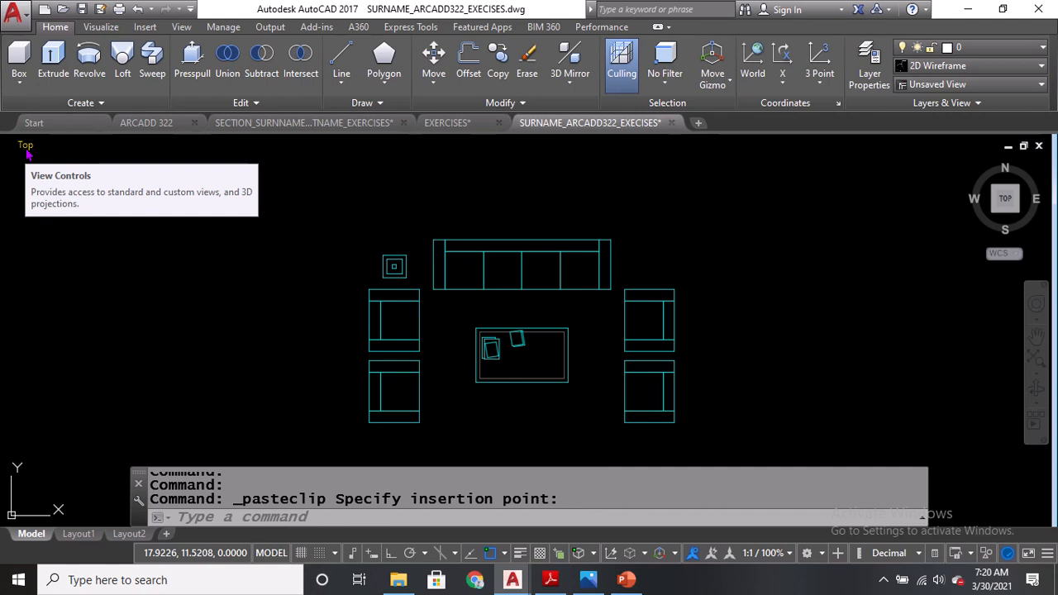
Switch the viewport through the Bottom, Right, Front and Left standard views to examine the pasted furniture plan.
{"action": "left_click", "coordinate": [27, 146]}
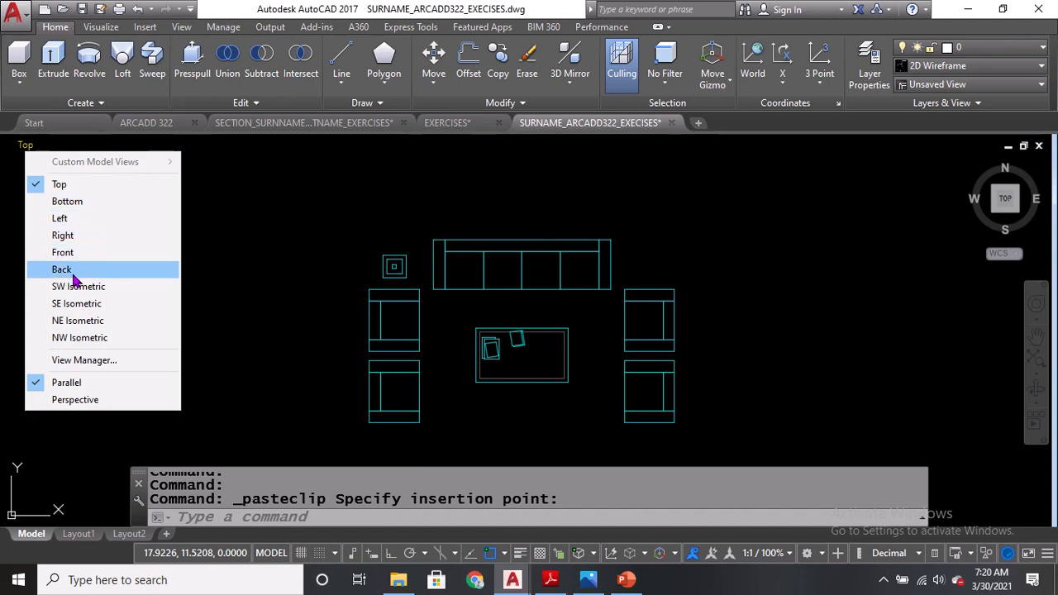
{"action": "left_click", "coordinate": [73, 202]}
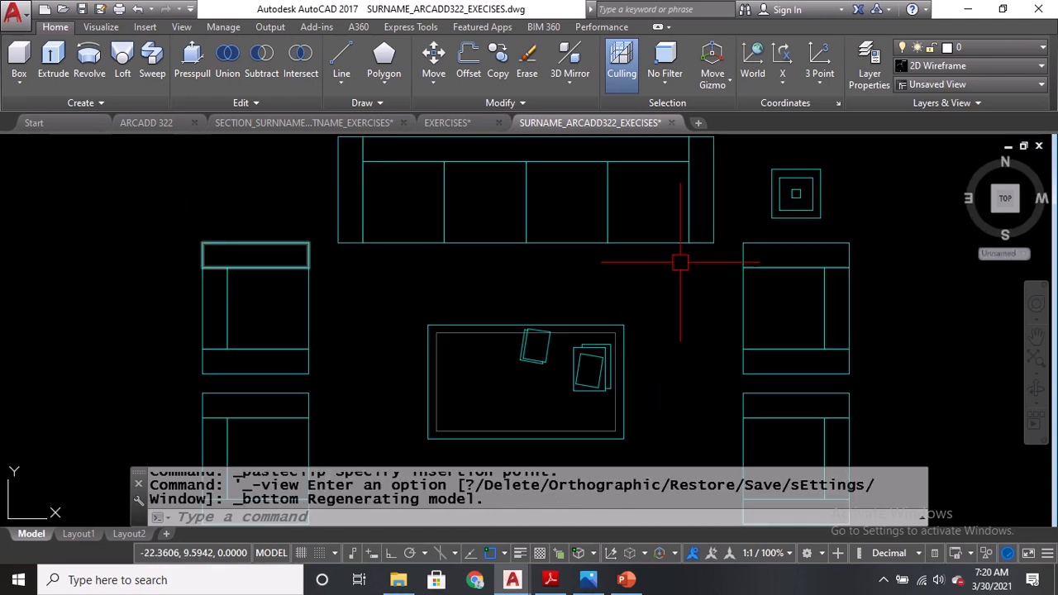
{"action": "left_click", "coordinate": [37, 140]}
{"action": "left_click", "coordinate": [57, 236]}
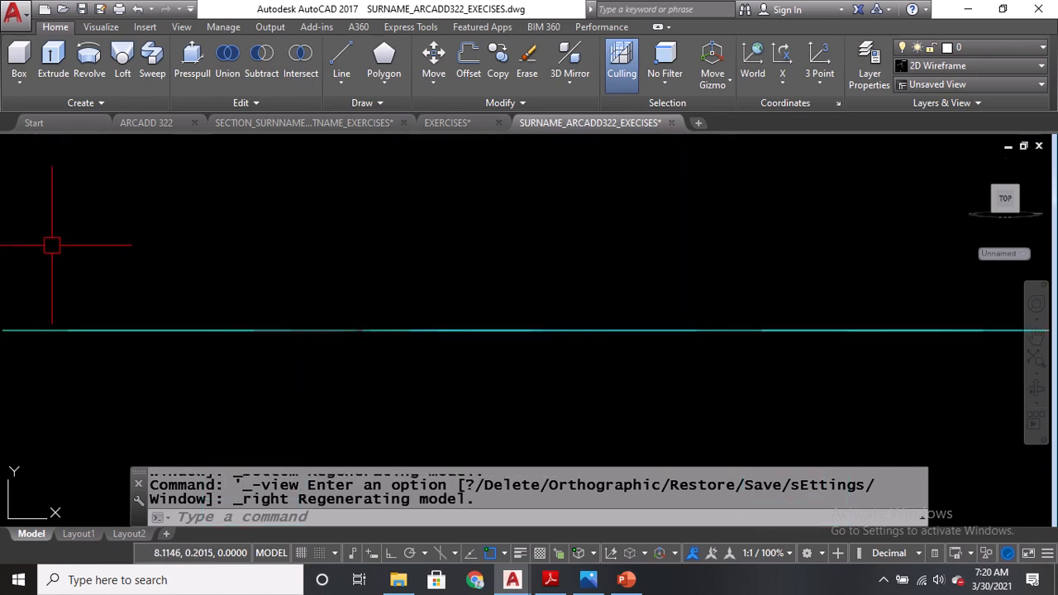
{"action": "left_click", "coordinate": [33, 141]}
{"action": "left_click", "coordinate": [50, 252]}
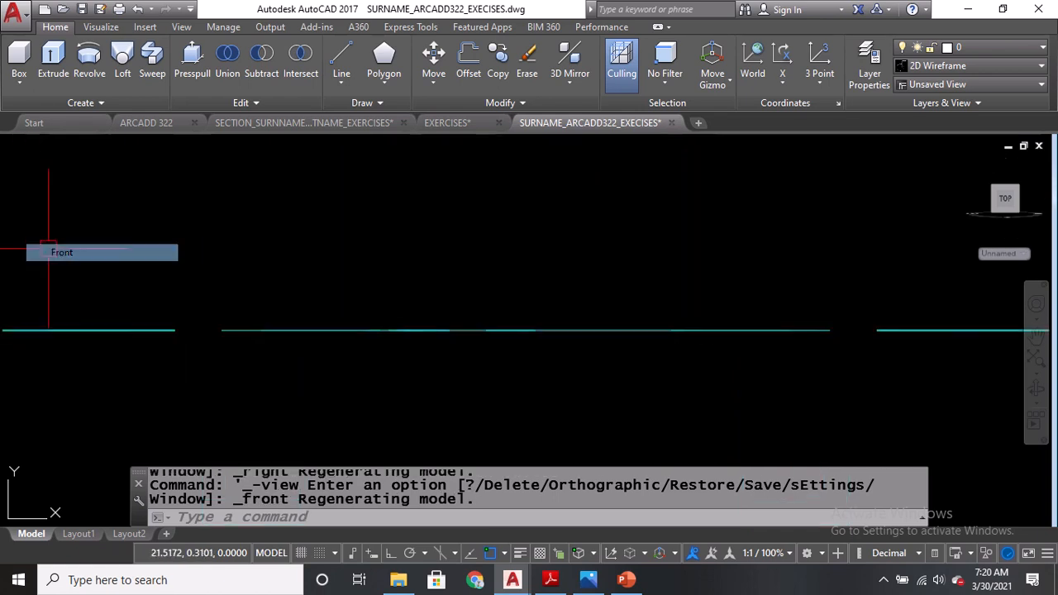
{"action": "left_click", "coordinate": [30, 144]}
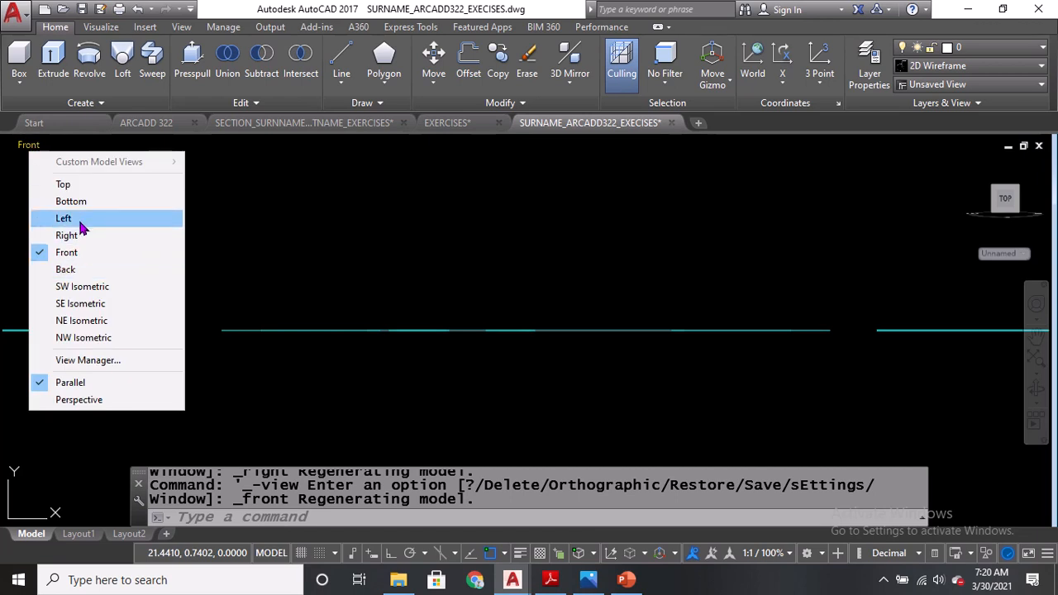
{"action": "left_click", "coordinate": [78, 218]}
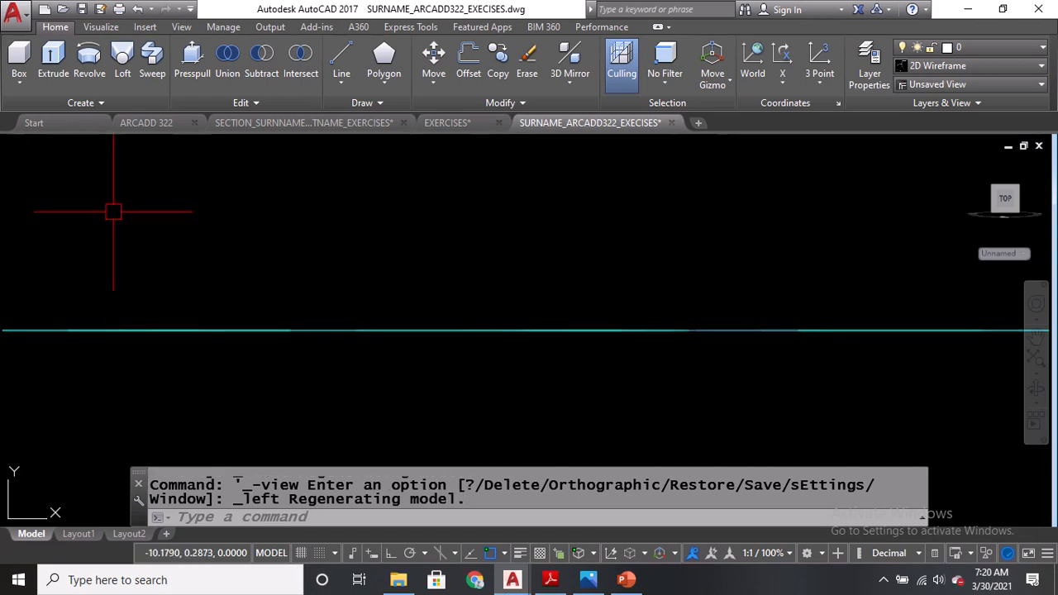
View the furniture plan in SW, SE, NE and NW Isometric, then return to the Top view.
{"action": "left_click", "coordinate": [19, 146]}
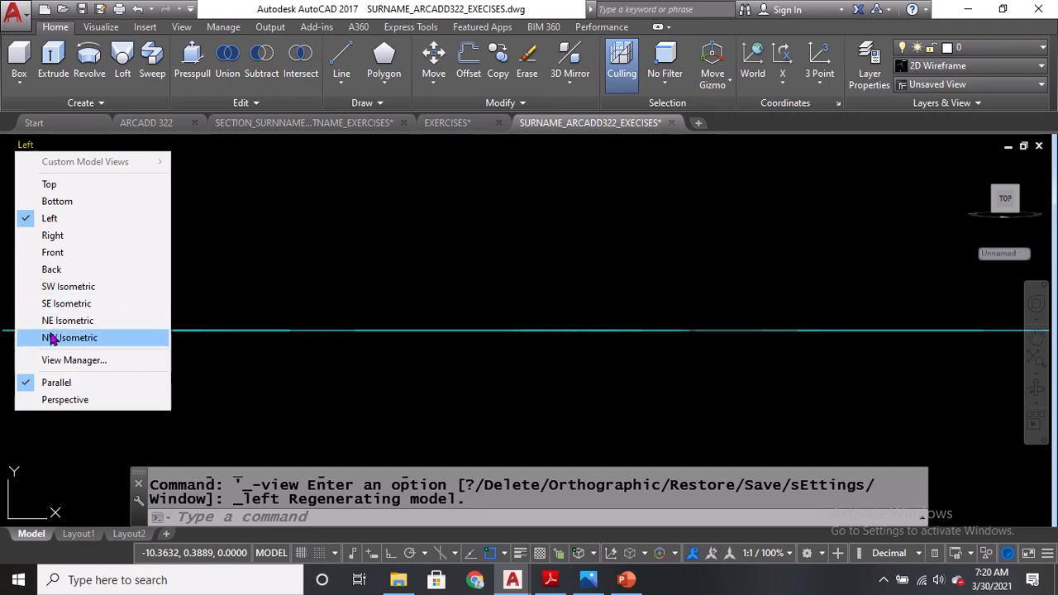
{"action": "left_click", "coordinate": [70, 288]}
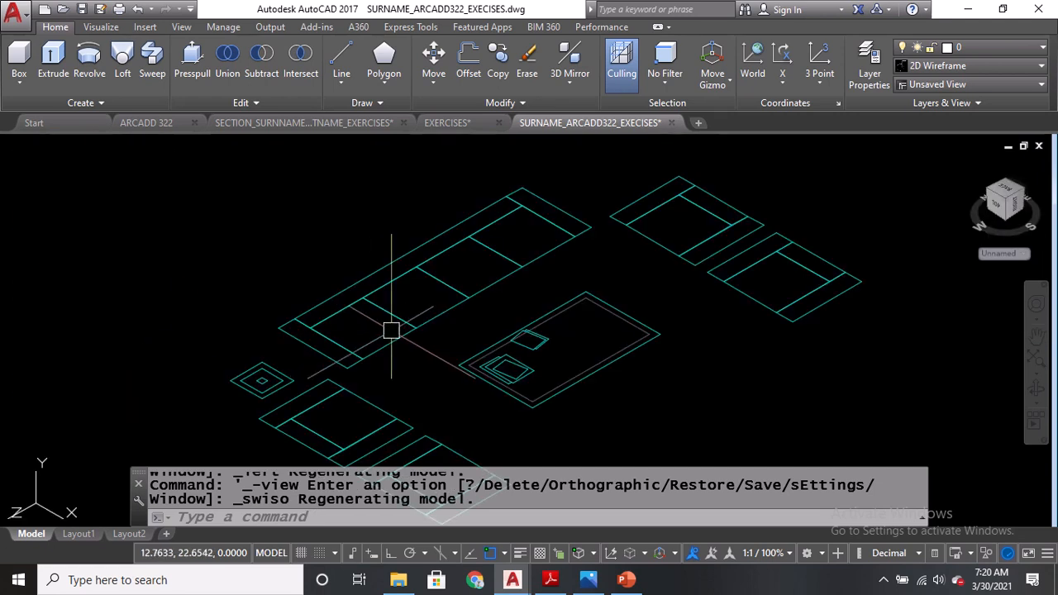
{"action": "middle_click_drag", "start_coordinate": [211, 376], "coordinate": [201, 344]}
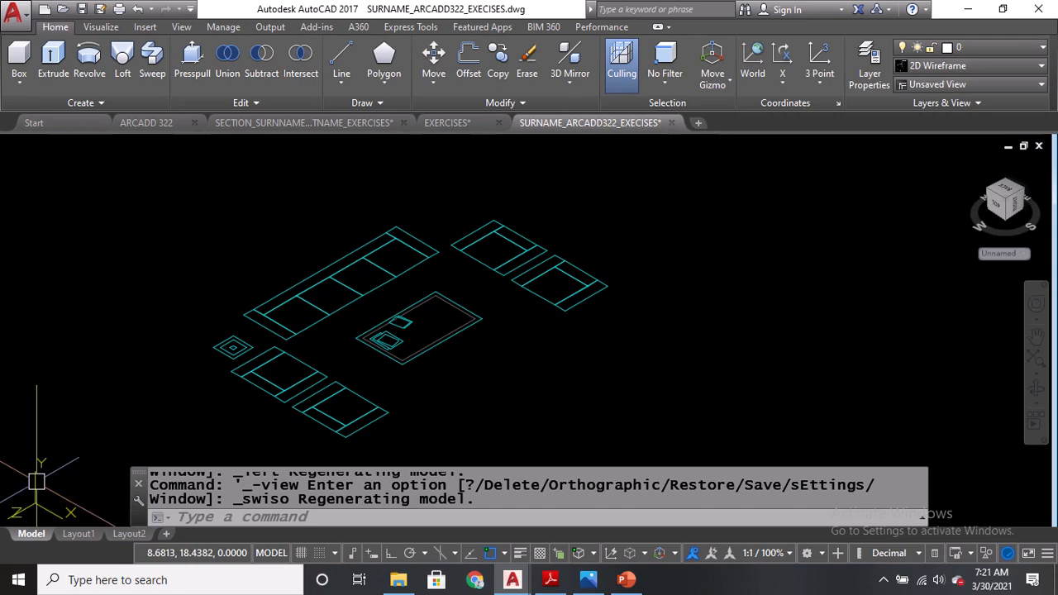
{"action": "left_click", "coordinate": [28, 148]}
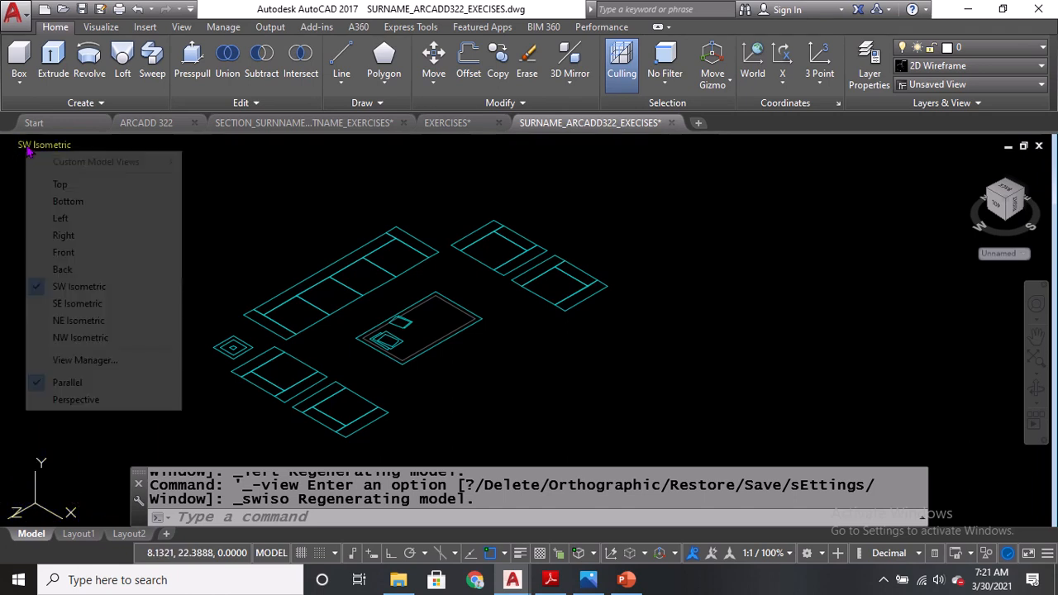
{"action": "left_click", "coordinate": [58, 304]}
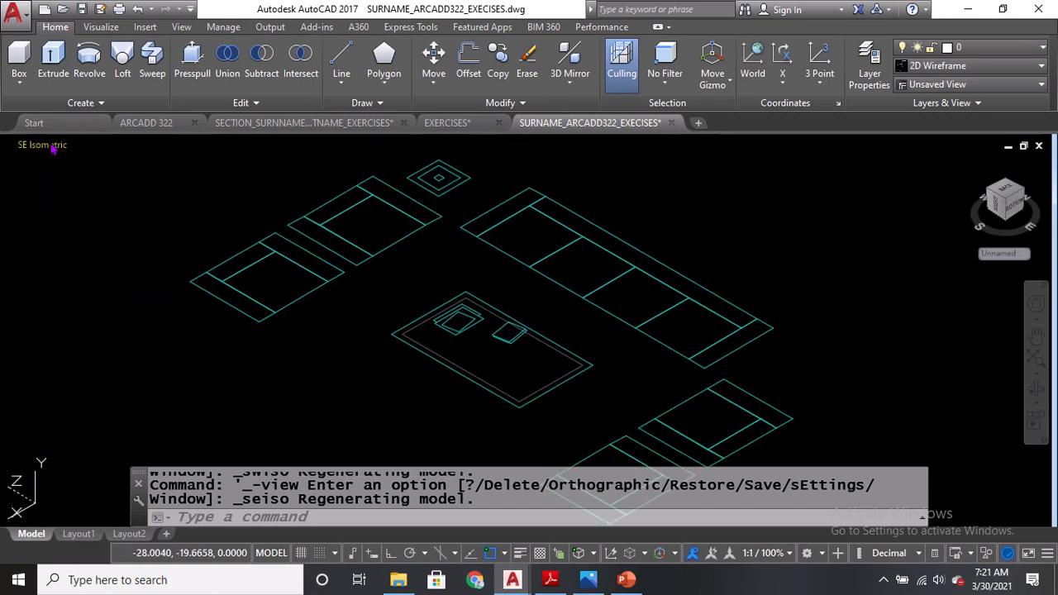
{"action": "left_click", "coordinate": [45, 146]}
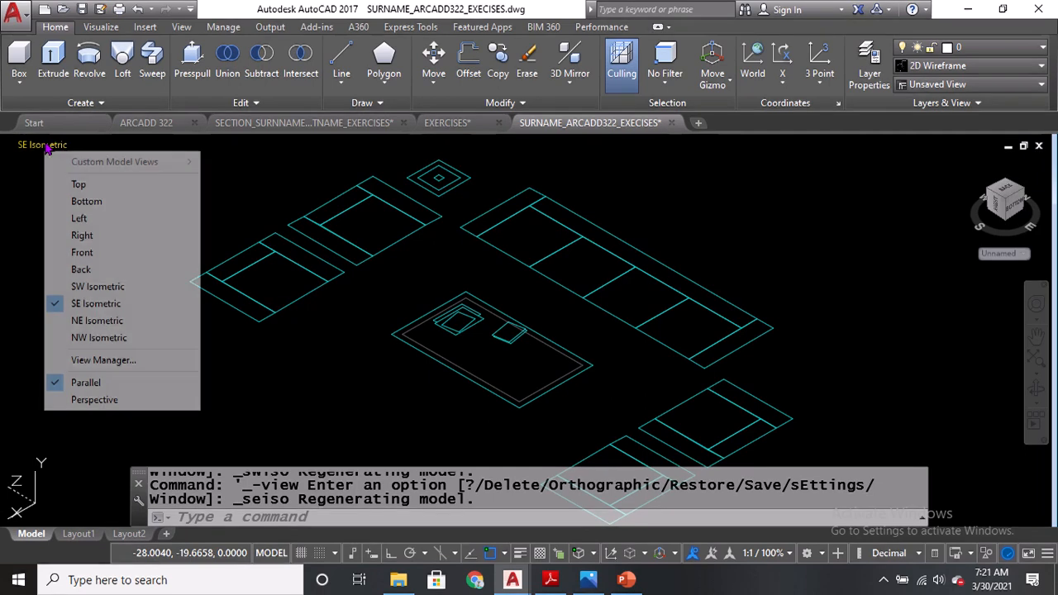
{"action": "left_click", "coordinate": [96, 322]}
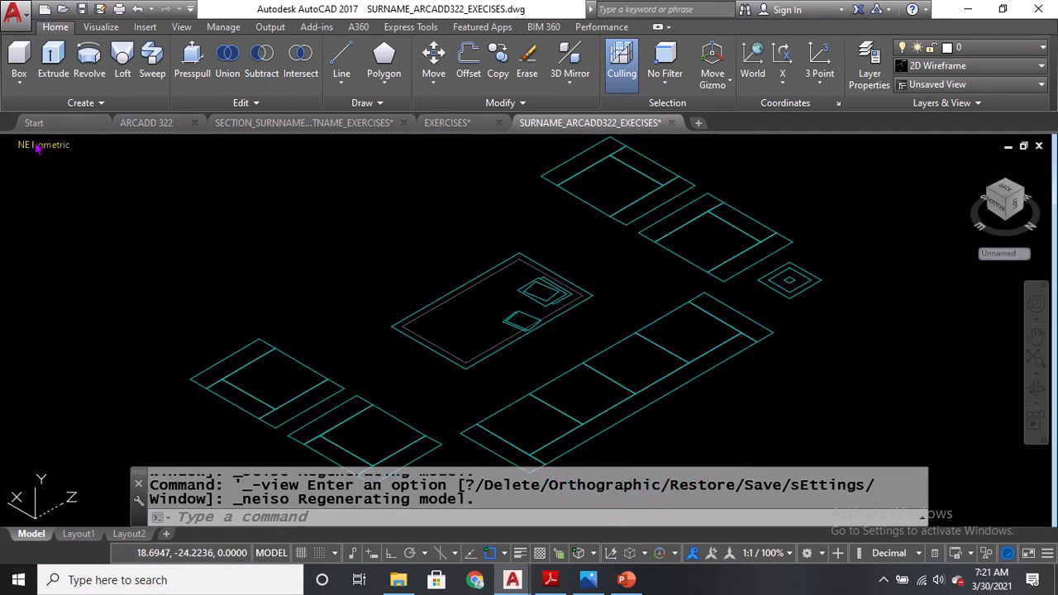
{"action": "left_click", "coordinate": [38, 147]}
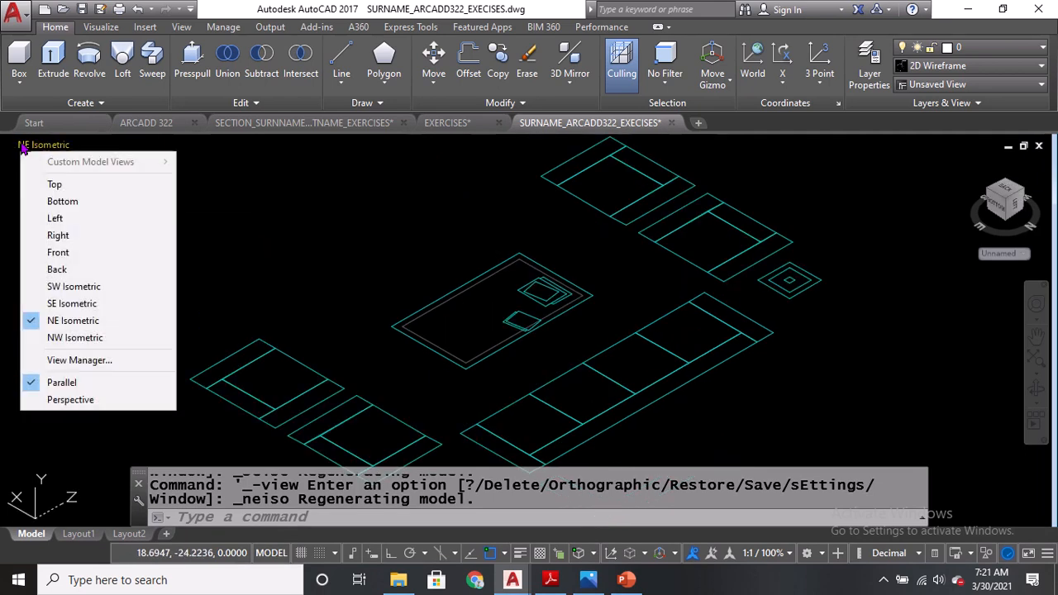
{"action": "left_click", "coordinate": [76, 339]}
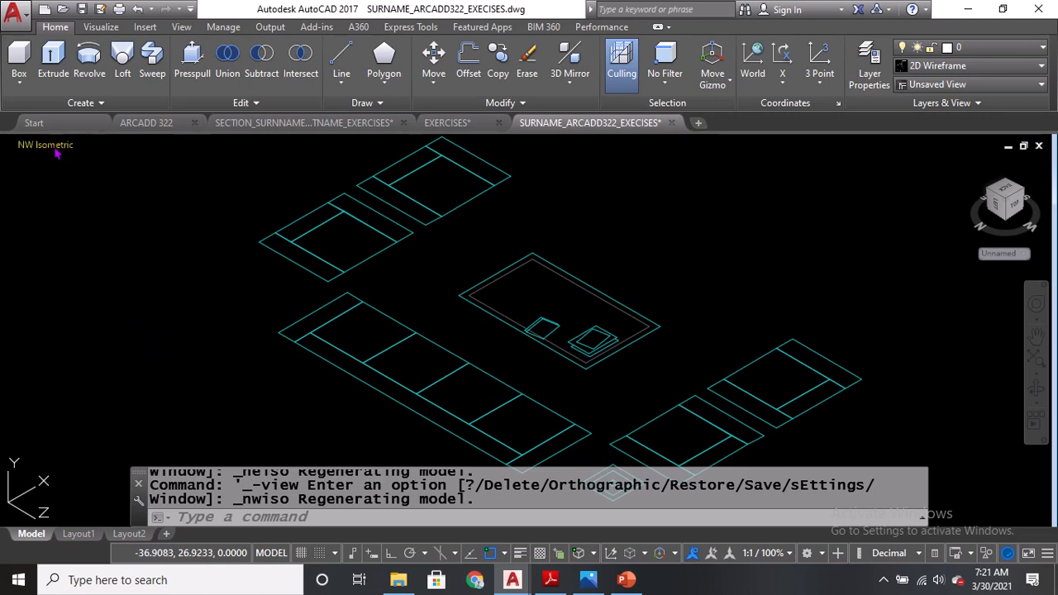
{"action": "left_click", "coordinate": [31, 146]}
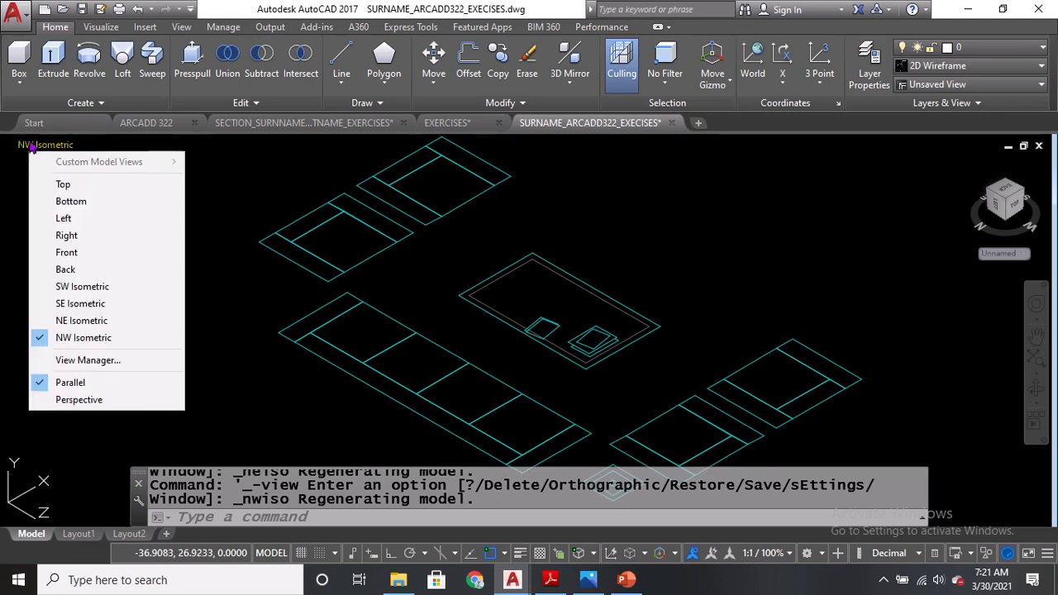
{"action": "left_click", "coordinate": [60, 184]}
{"action": "scroll", "coordinate": [307, 295], "scroll_direction": "down", "scroll_amount": 4}
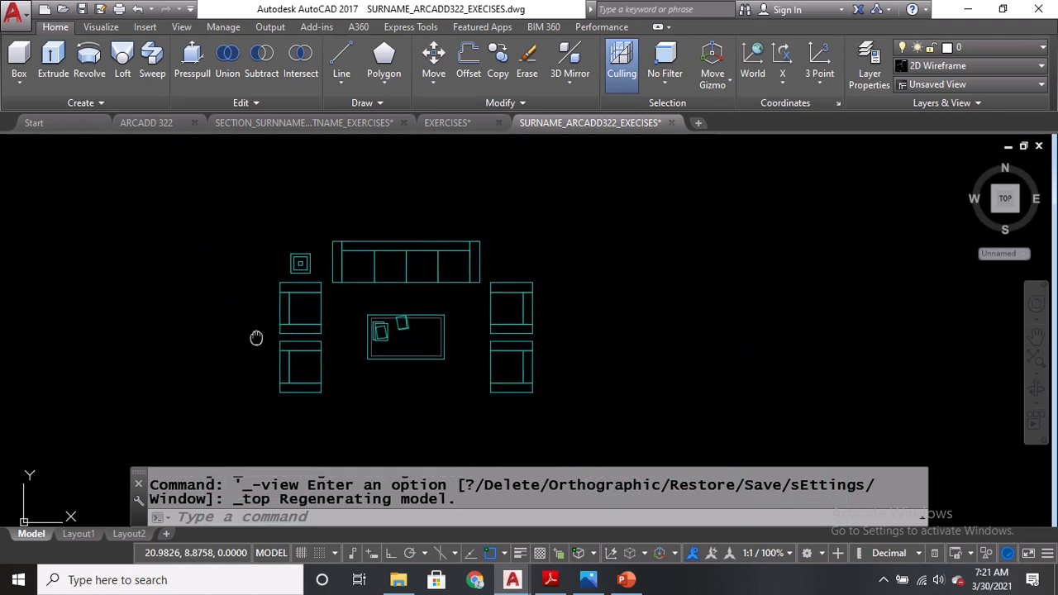
Draw a rectangle of 5 by 4 around the furniture plan as its floor boundary.
{"action": "type", "text": "REC"}
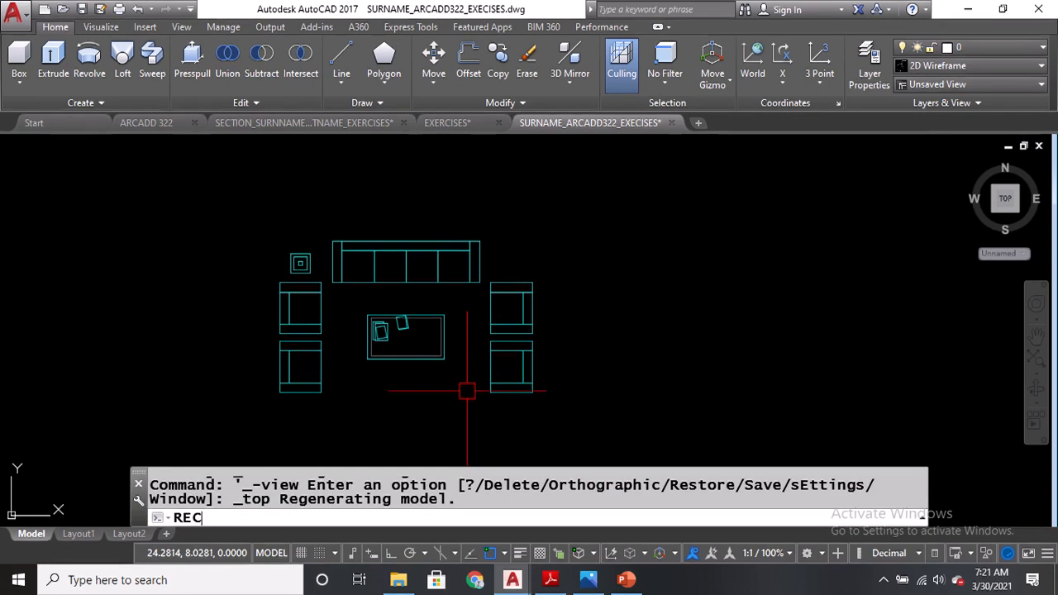
{"action": "key", "text": "Return"}
{"action": "left_click", "coordinate": [231, 426]}
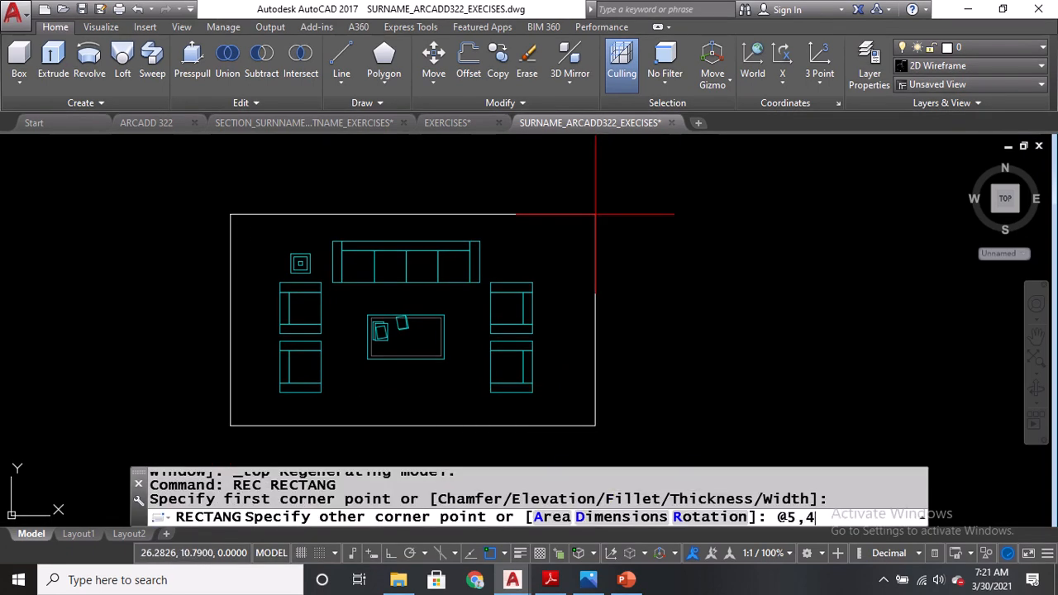
{"action": "key", "text": "Return"}
{"action": "key", "text": "Escape"}
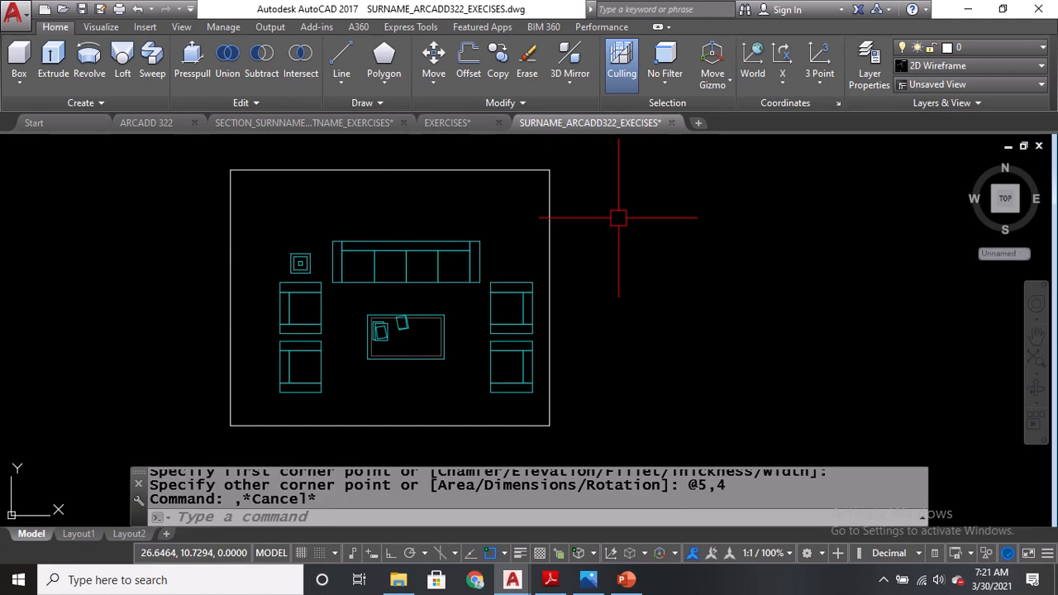
Move the floor rectangle so the furniture plan sits centered inside it.
{"action": "type", "text": "M"}
{"action": "key", "text": "Return"}
{"action": "left_click", "coordinate": [552, 236]}
{"action": "key", "text": "Return"}
{"action": "left_click", "coordinate": [598, 266]}
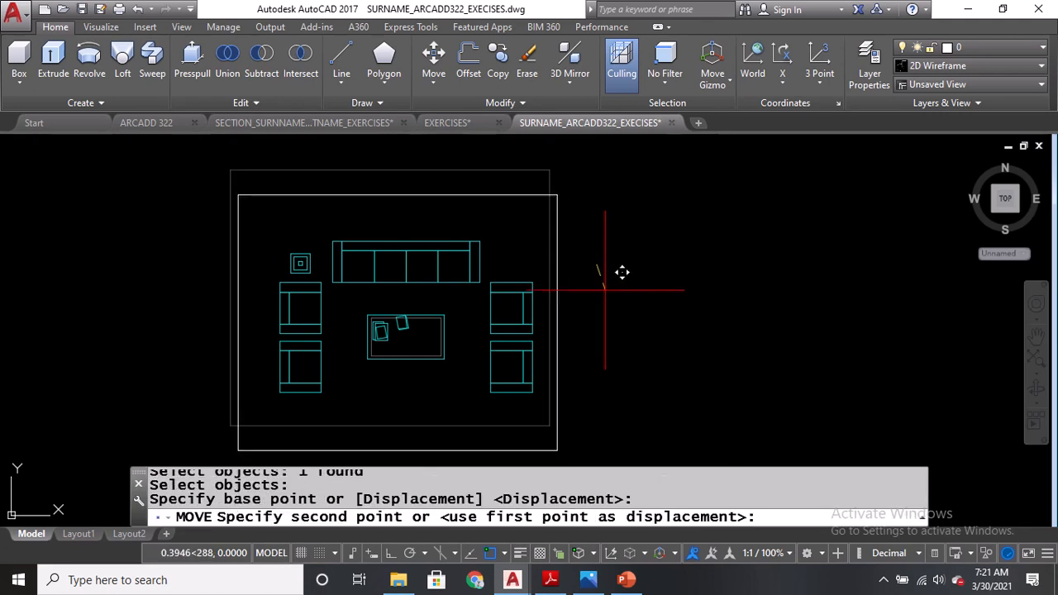
{"action": "left_click", "coordinate": [612, 296]}
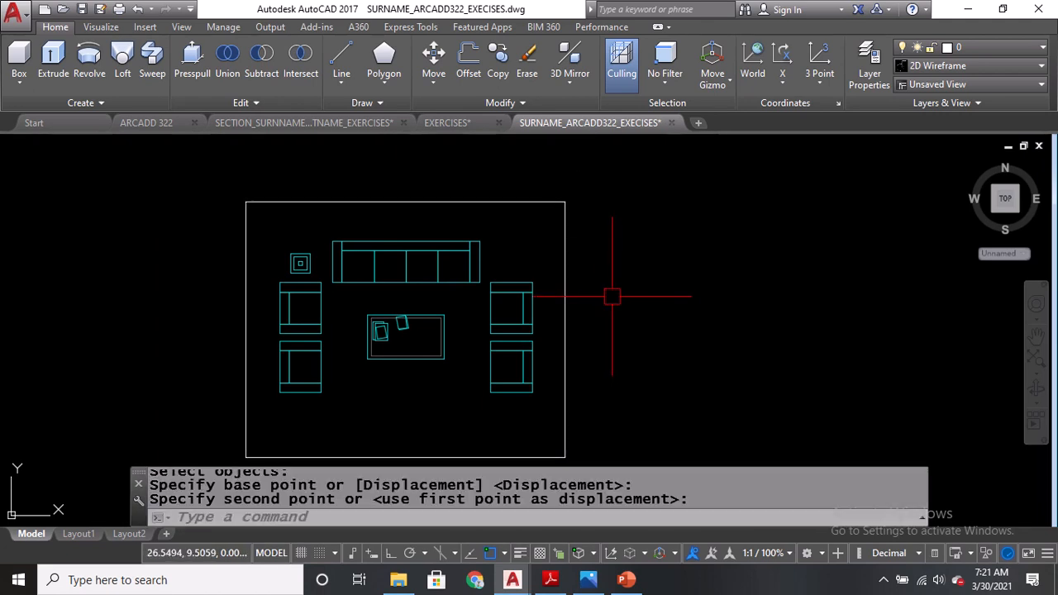
Examine the furniture plan and floor rectangle in SW and SE Isometric views.
{"action": "mouse_move", "coordinate": [612, 296]}
{"action": "middle_mouse_down"}
{"action": "mouse_move", "coordinate": [634, 331]}
{"action": "mouse_move", "coordinate": [771, 319]}
{"action": "middle_mouse_up"}
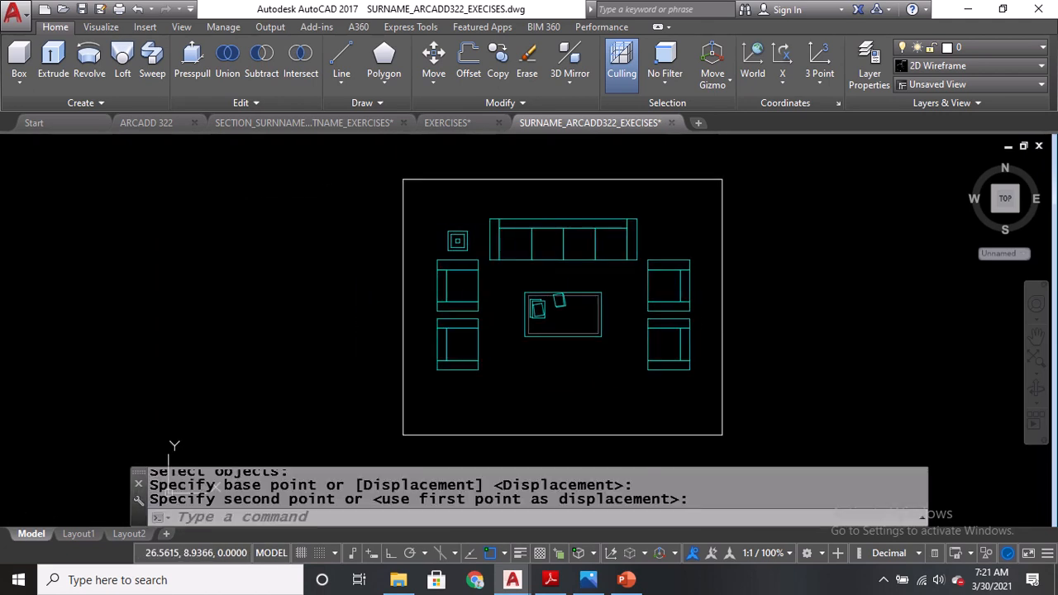
{"action": "left_click", "coordinate": [26, 145]}
{"action": "left_click", "coordinate": [68, 286]}
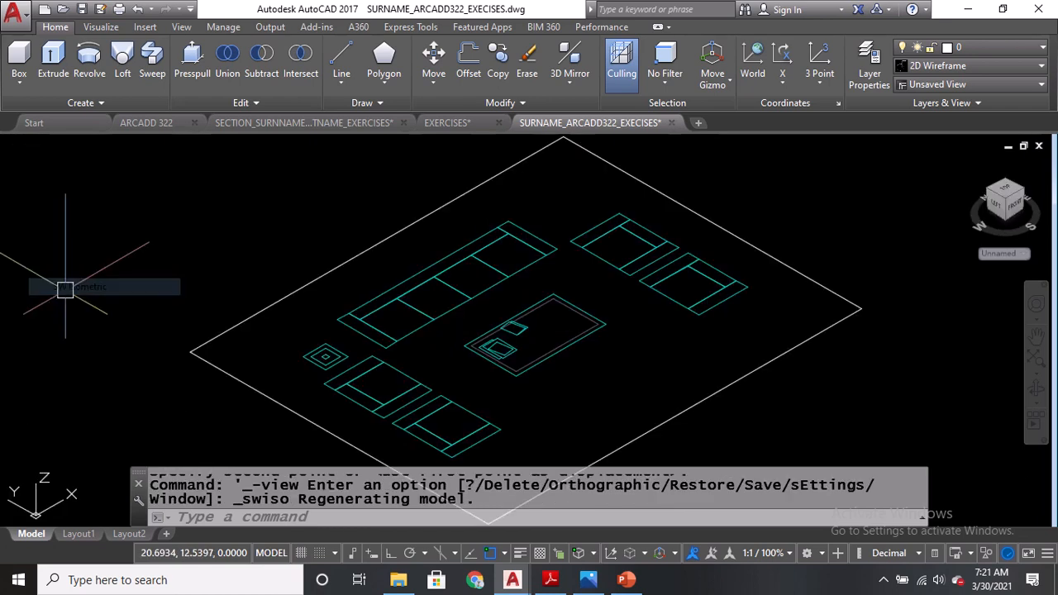
{"action": "left_click", "coordinate": [36, 146]}
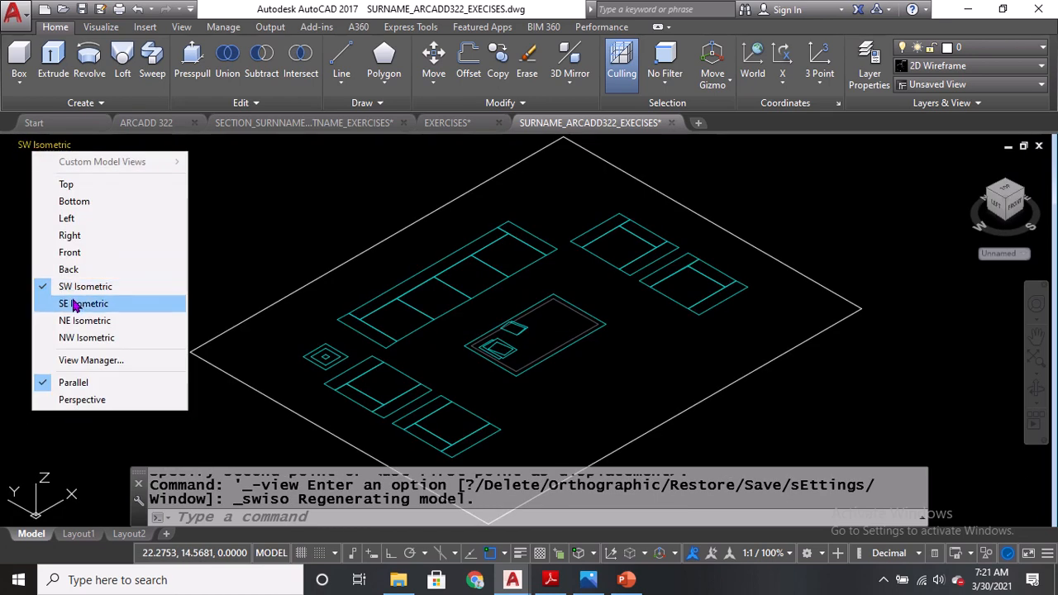
{"action": "left_click", "coordinate": [75, 303]}
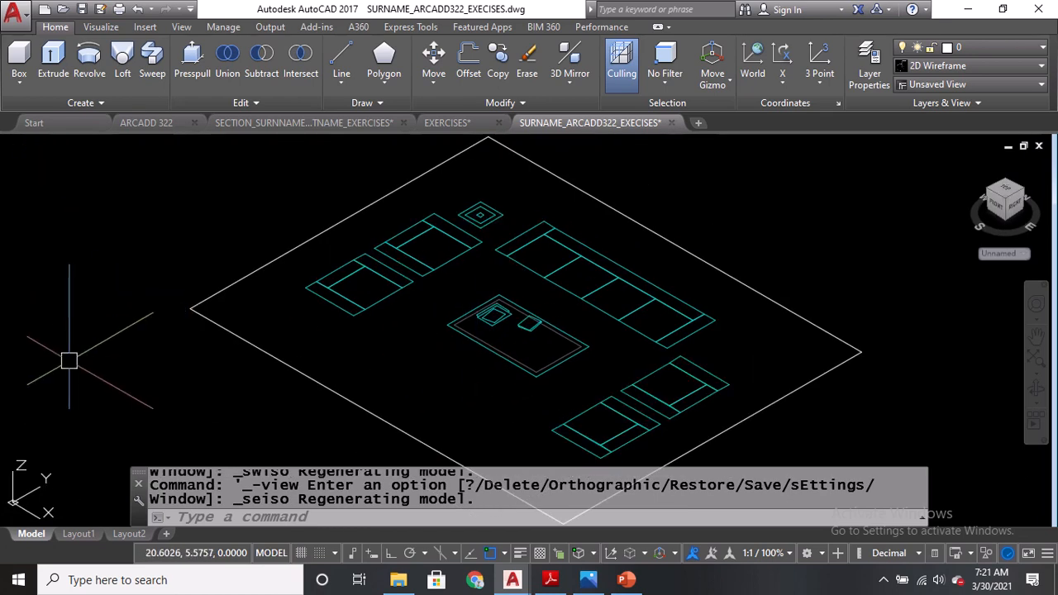
{"action": "middle_click_drag", "start_coordinate": [71, 359], "coordinate": [86, 306]}
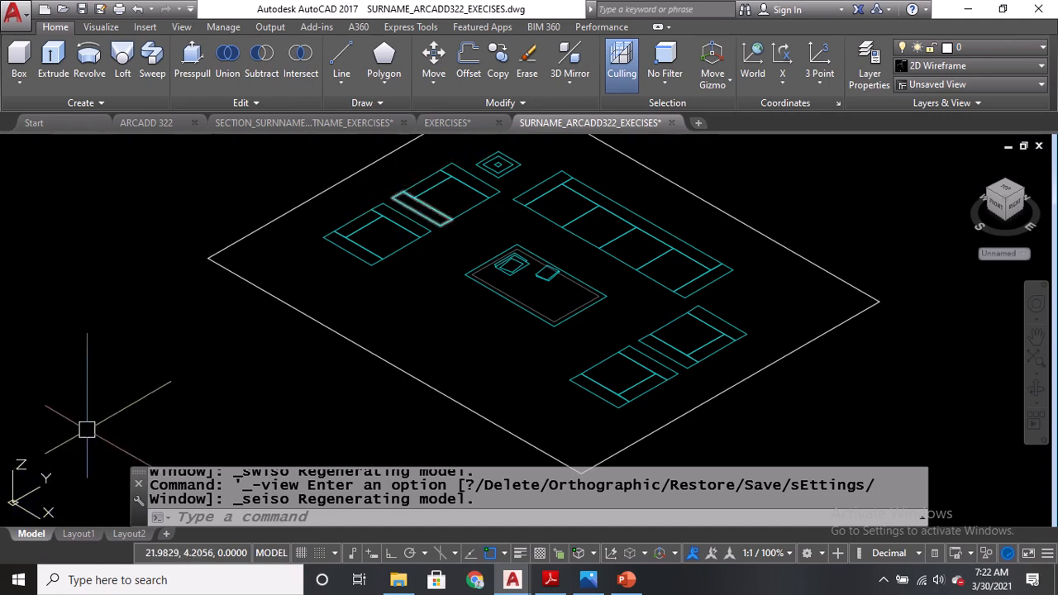
{"action": "key", "text": "ctrl"}
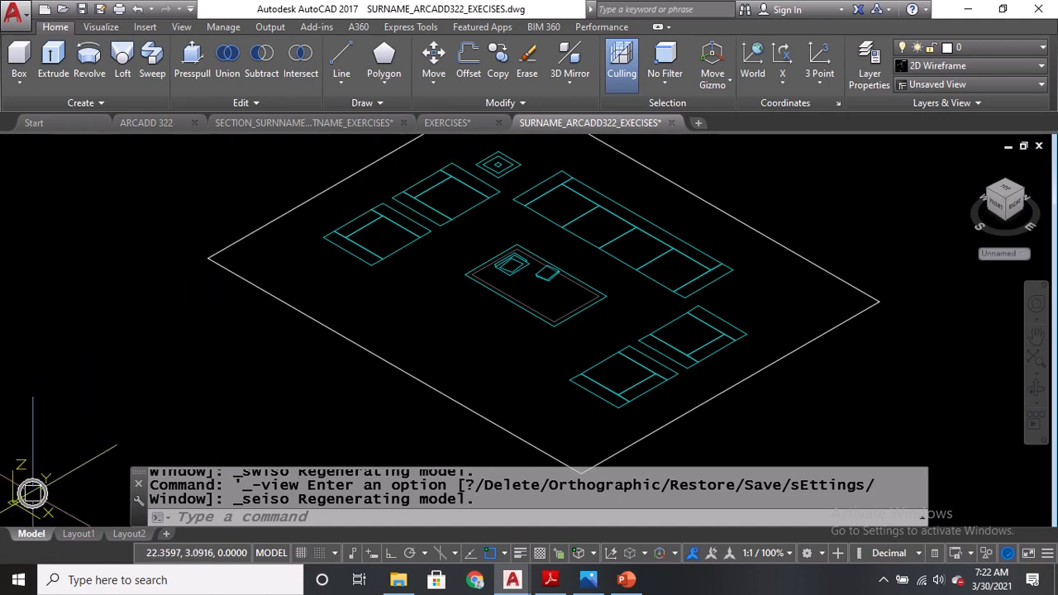
Run the UCS command and accept the World option to reset the coordinate system.
{"action": "left_click", "coordinate": [390, 522]}
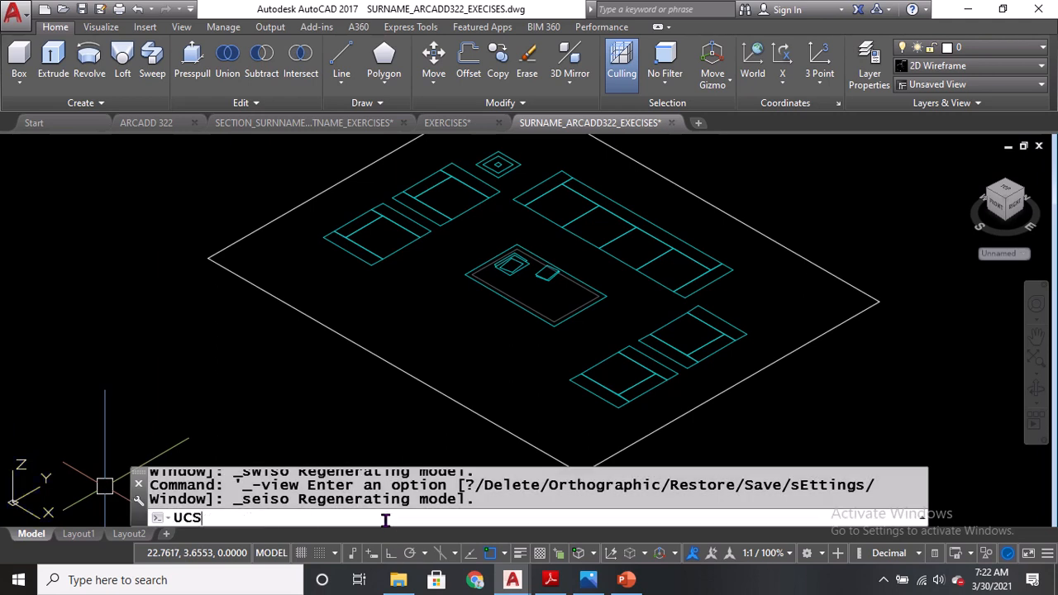
{"action": "type", "text": "UCS"}
{"action": "key", "text": "Return"}
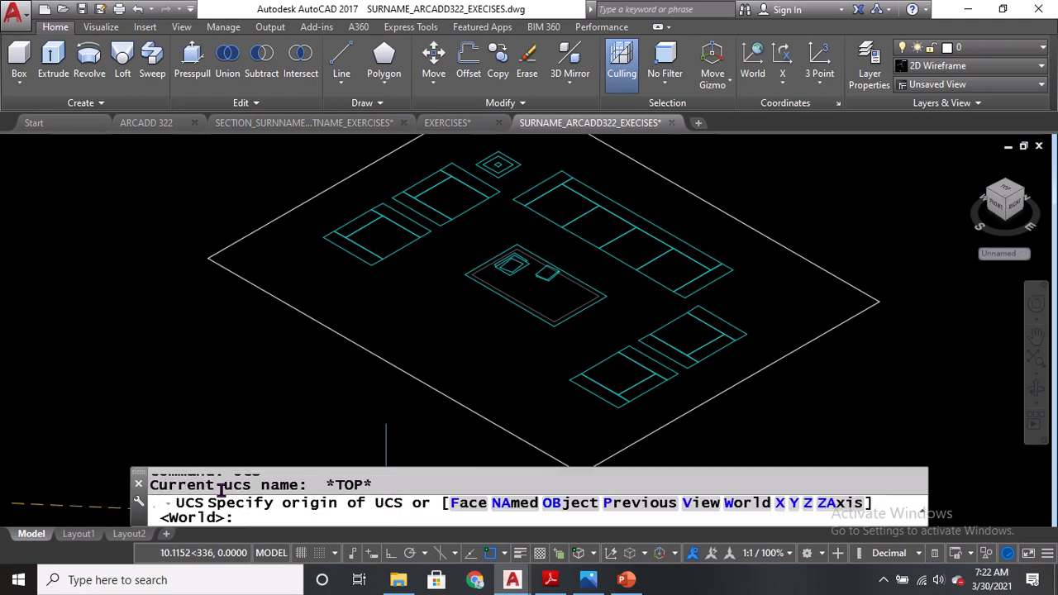
{"action": "left_click", "coordinate": [199, 518]}
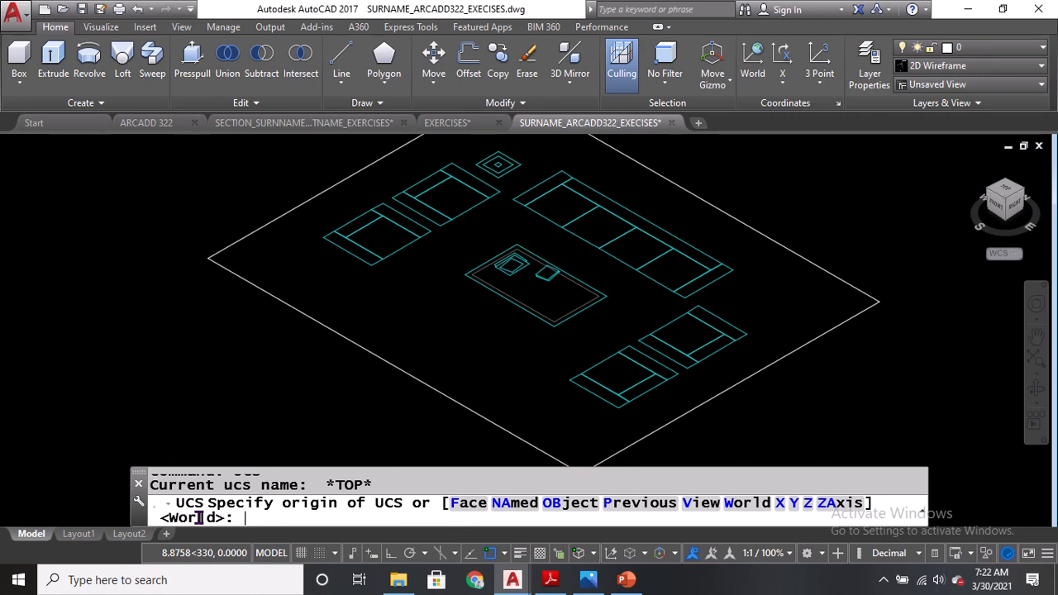
{"action": "key", "text": "Return"}
{"action": "type", "text": "UCS"}
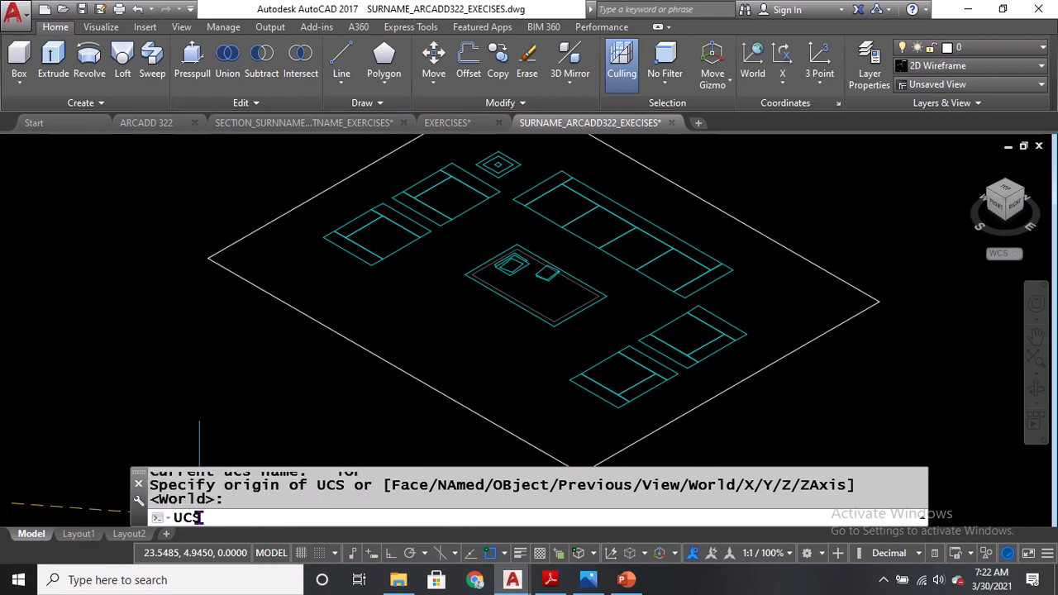
{"action": "key", "text": "Return"}
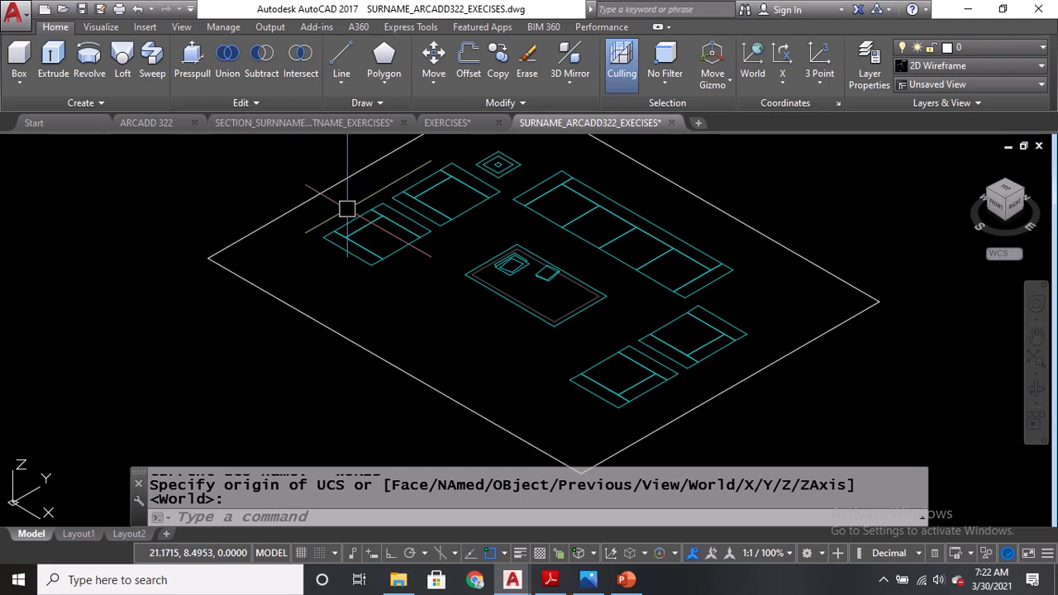
{"action": "left_click", "coordinate": [250, 517]}
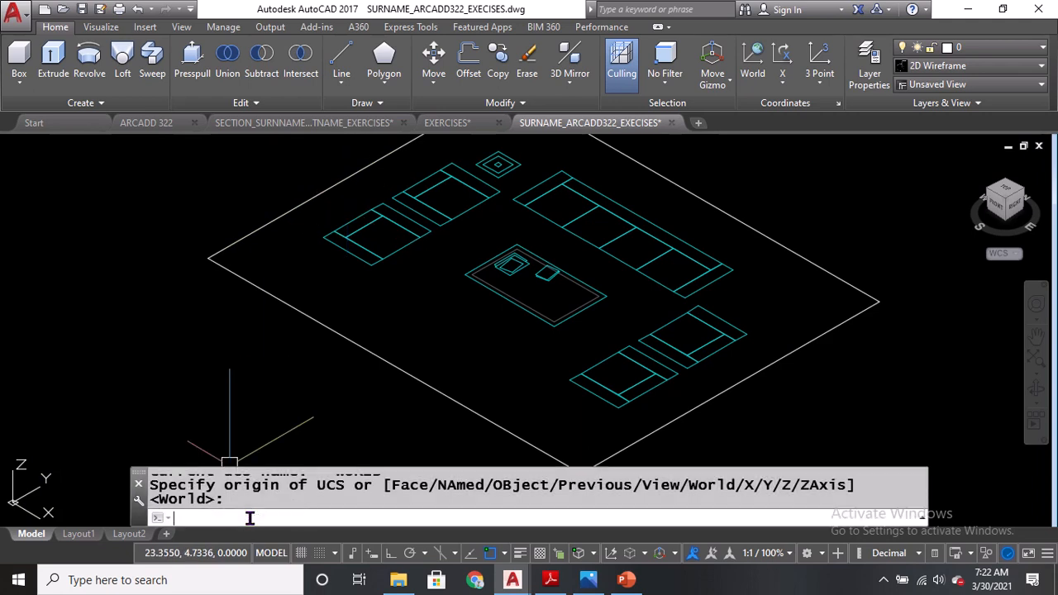
{"action": "type", "text": "UCS"}
{"action": "key", "text": "Return"}
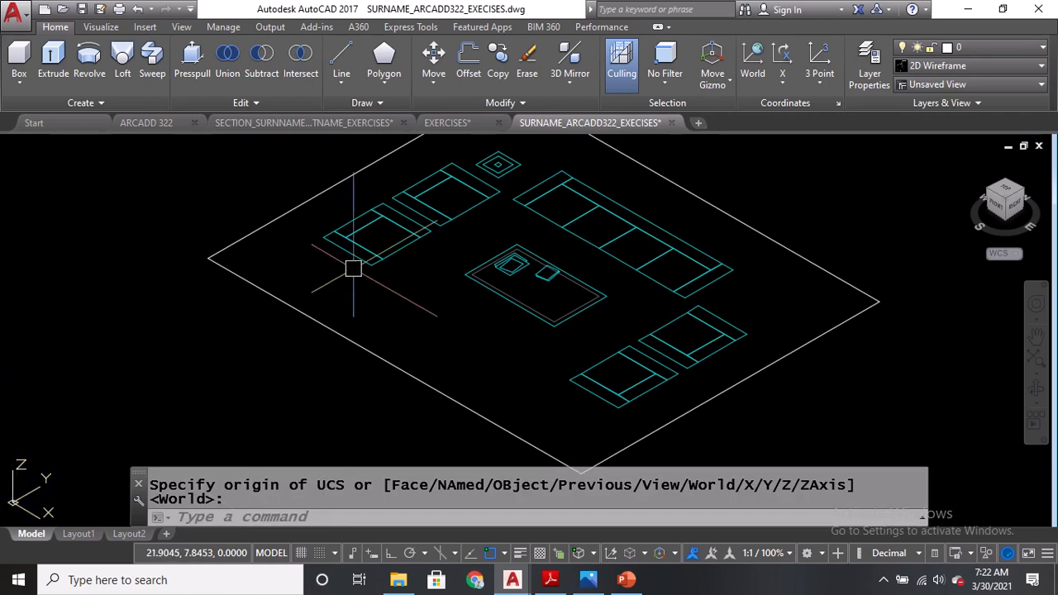
Examine the sofa elevation dimensions in the EXERCISE 01 PDF and return to the drawing.
{"action": "middle_click_drag", "start_coordinate": [350, 269], "coordinate": [298, 350]}
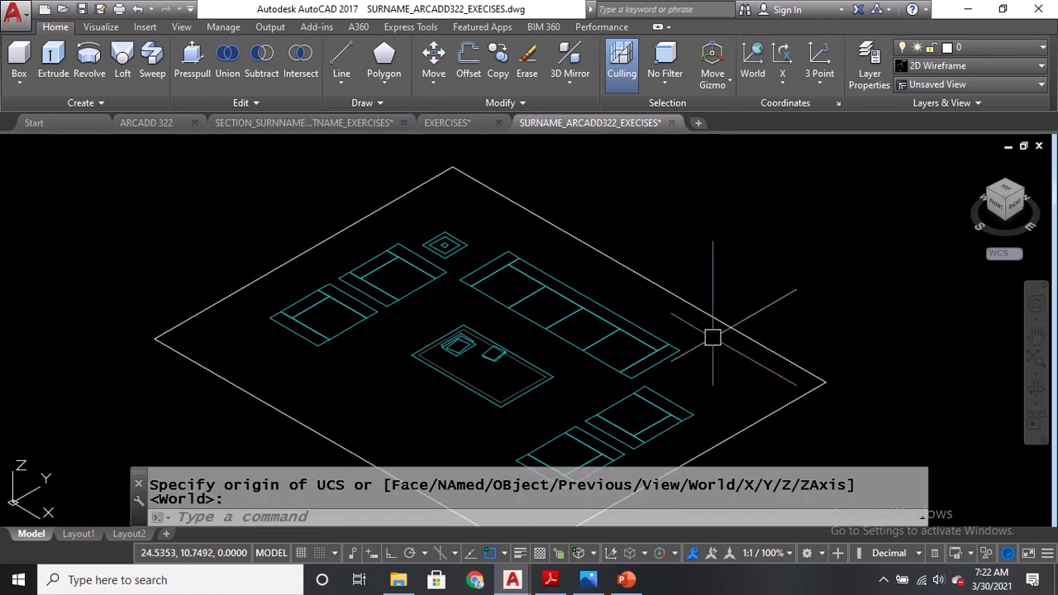
{"action": "scroll", "coordinate": [648, 313], "scroll_direction": "up", "scroll_amount": 2}
{"action": "middle_click_drag", "start_coordinate": [647, 313], "coordinate": [590, 286]}
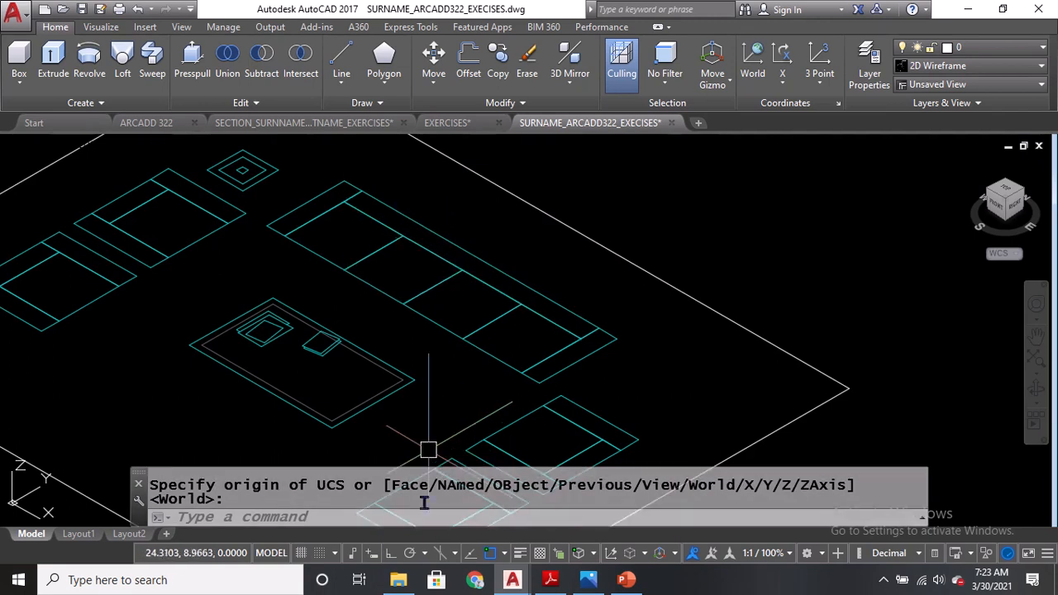
{"action": "left_click", "coordinate": [550, 580]}
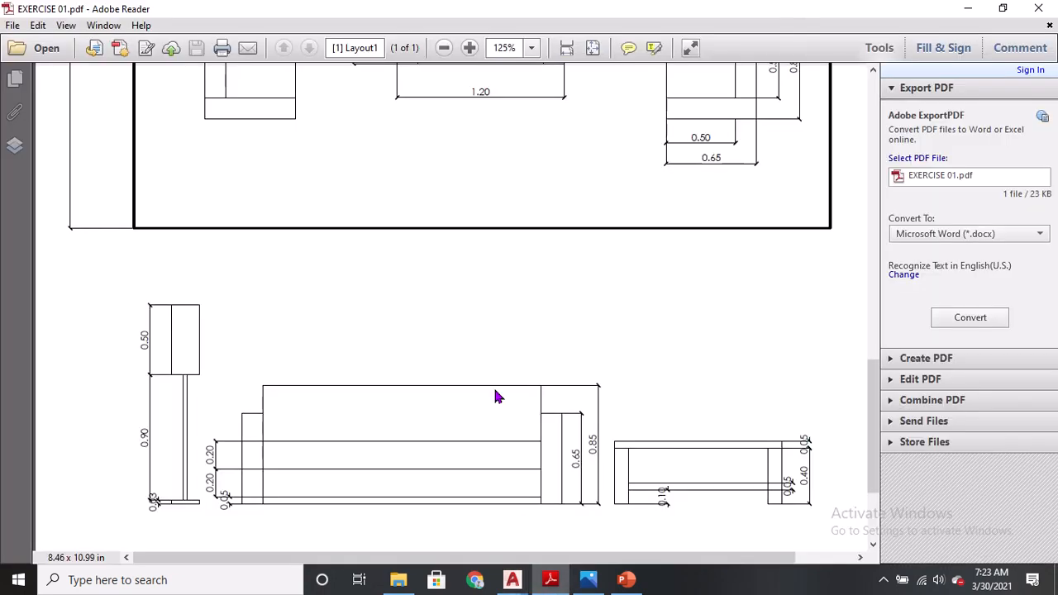
{"action": "scroll", "coordinate": [496, 397], "scroll_direction": "down", "scroll_amount": 1}
{"action": "scroll", "coordinate": [260, 488], "scroll_direction": "up", "scroll_amount": 2, "text": "ctrl"}
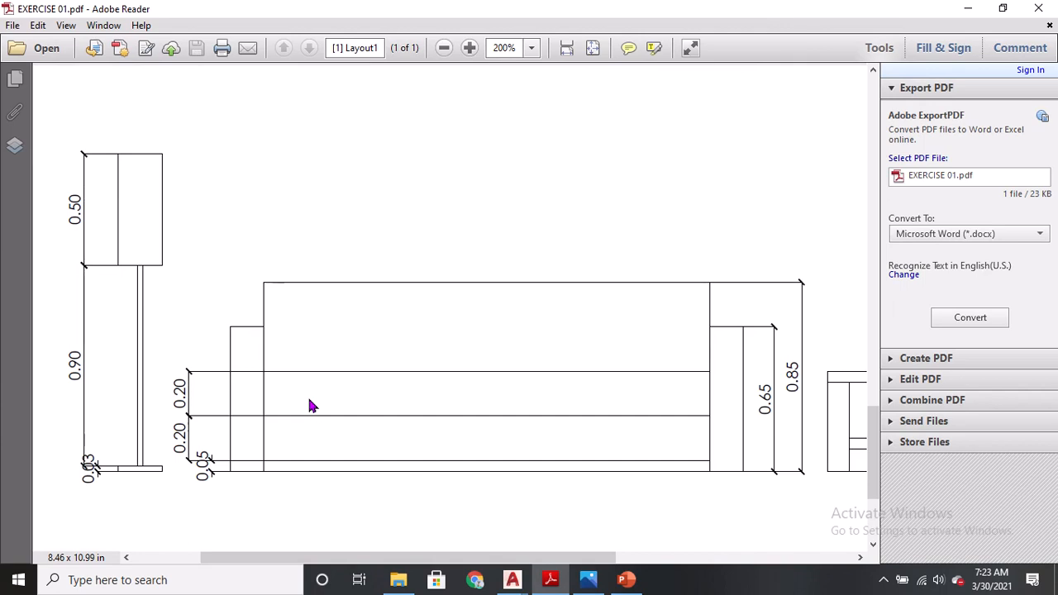
{"action": "left_click", "coordinate": [303, 434]}
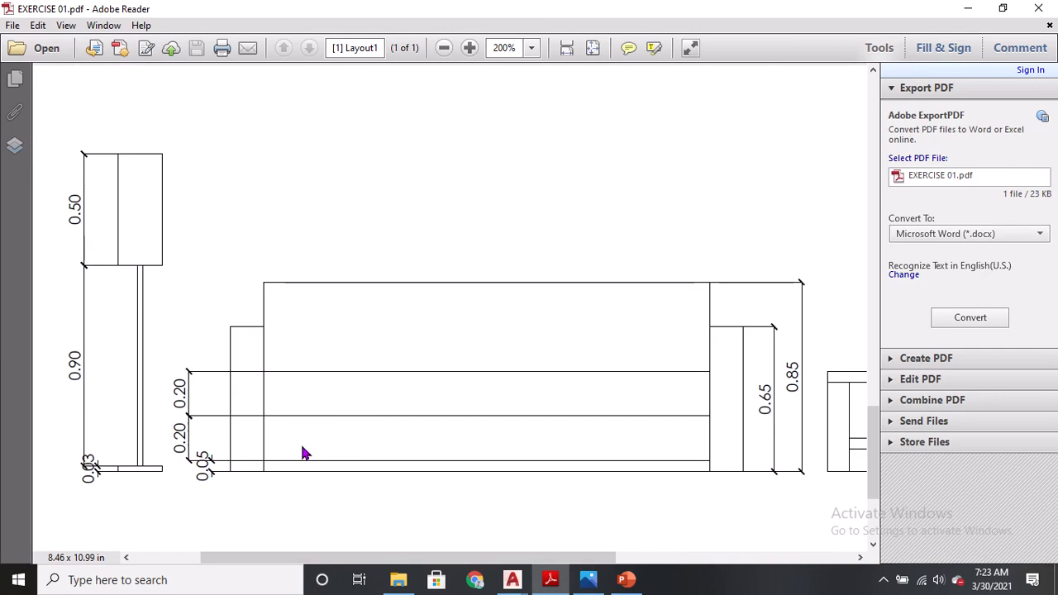
{"action": "left_click", "coordinate": [303, 447]}
{"action": "left_click", "coordinate": [296, 469]}
{"action": "key", "text": "ctrl"}
{"action": "key", "text": "ctrl"}
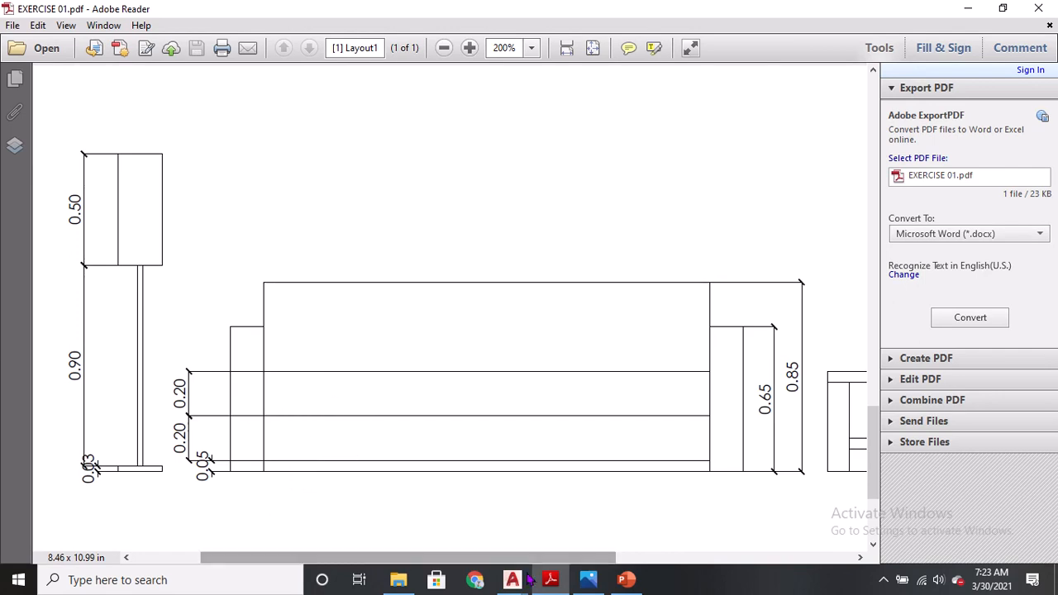
{"action": "mouse_move", "coordinate": [512, 579]}
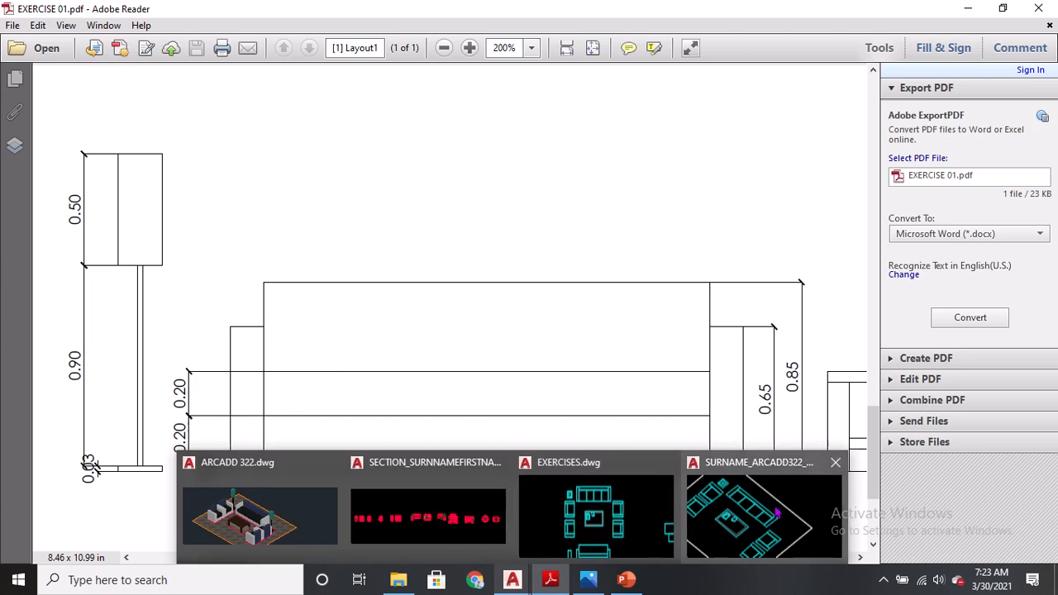
{"action": "left_click", "coordinate": [749, 520]}
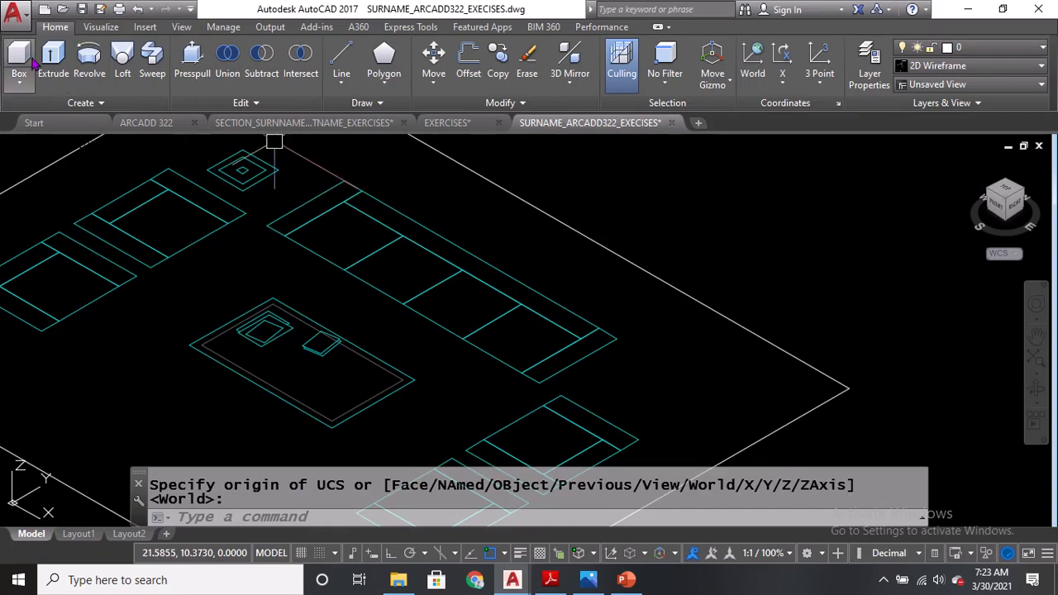
Switch the workspace to Drafting & Annotation and back to 3D Basics.
{"action": "key", "text": "ctrl"}
{"action": "key", "text": "ctrl"}
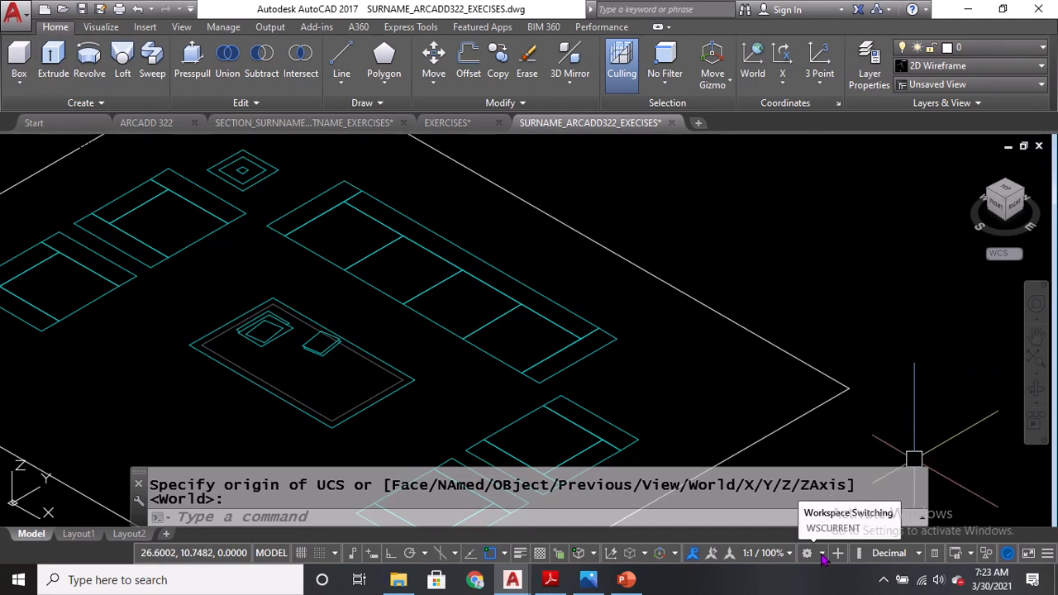
{"action": "left_click", "coordinate": [823, 555]}
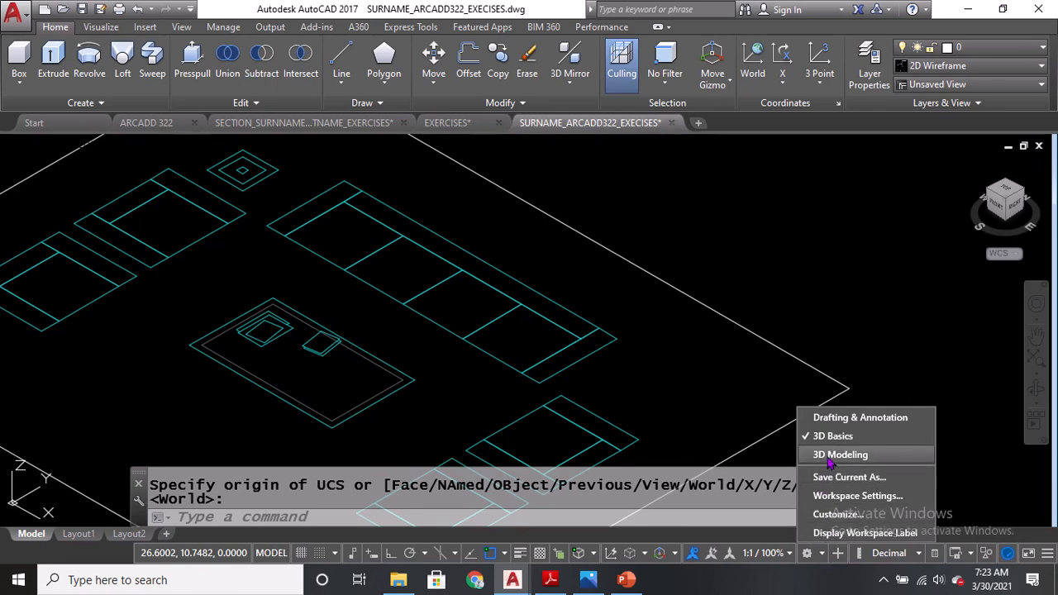
{"action": "left_click", "coordinate": [838, 421]}
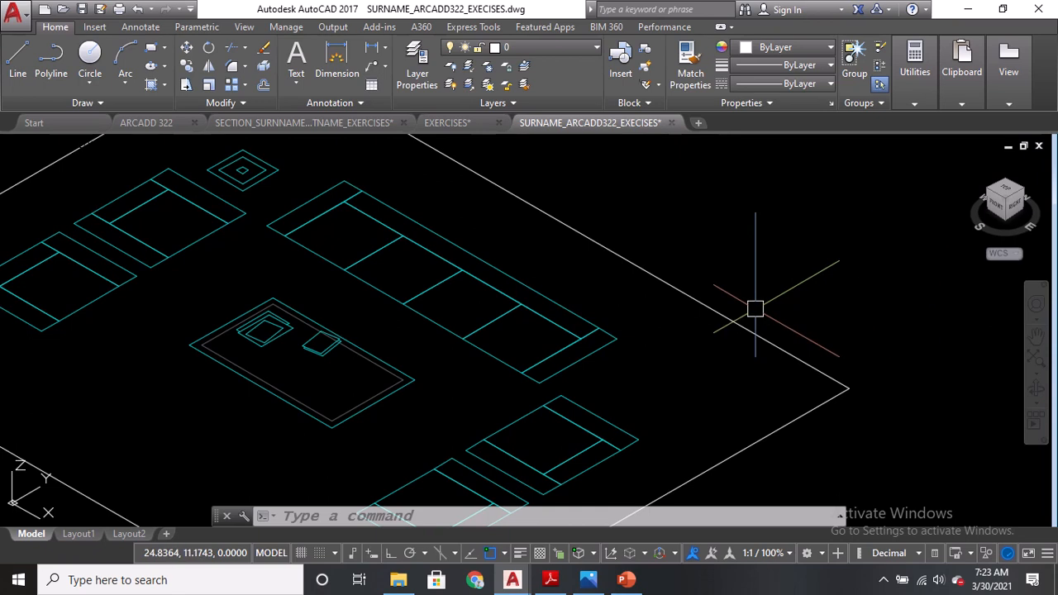
{"action": "left_click", "coordinate": [821, 553]}
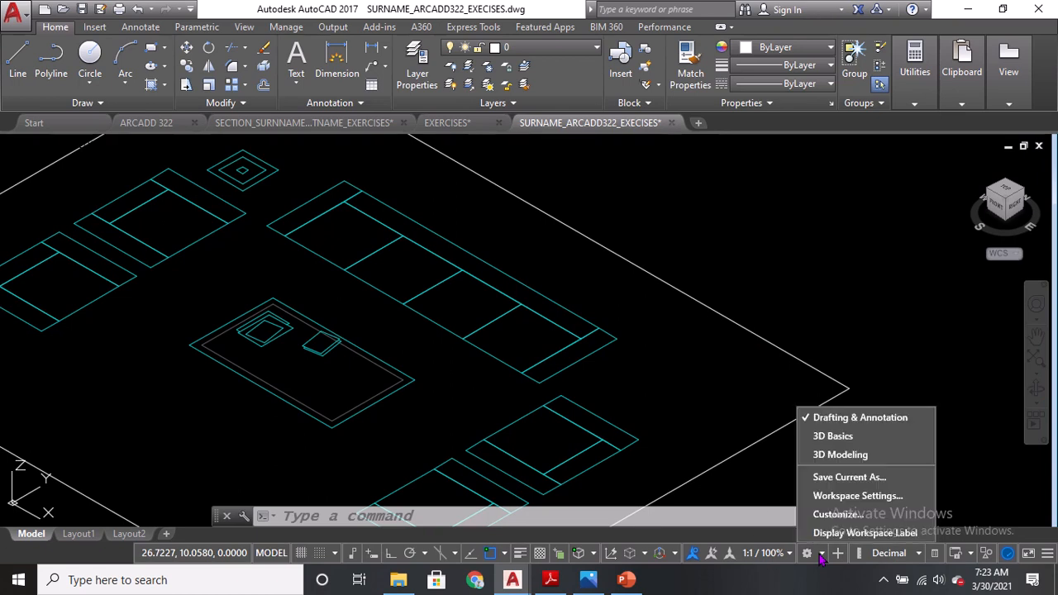
{"action": "left_click", "coordinate": [836, 438]}
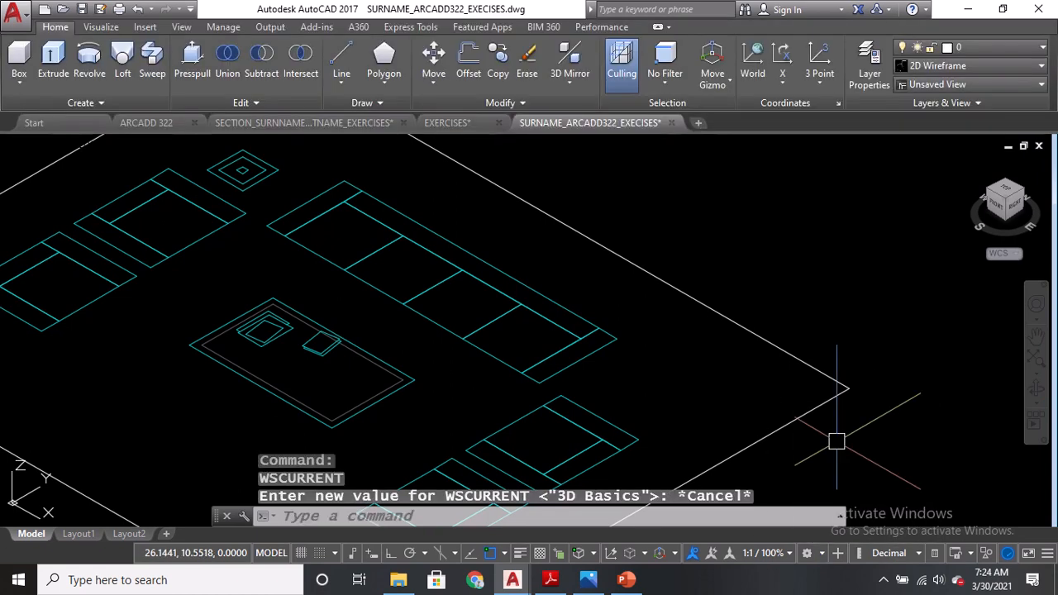
Try to create a 0.20-high box over the long sofa's whole base outline, and undo it.
{"action": "middle_click_drag", "start_coordinate": [313, 248], "coordinate": [341, 283]}
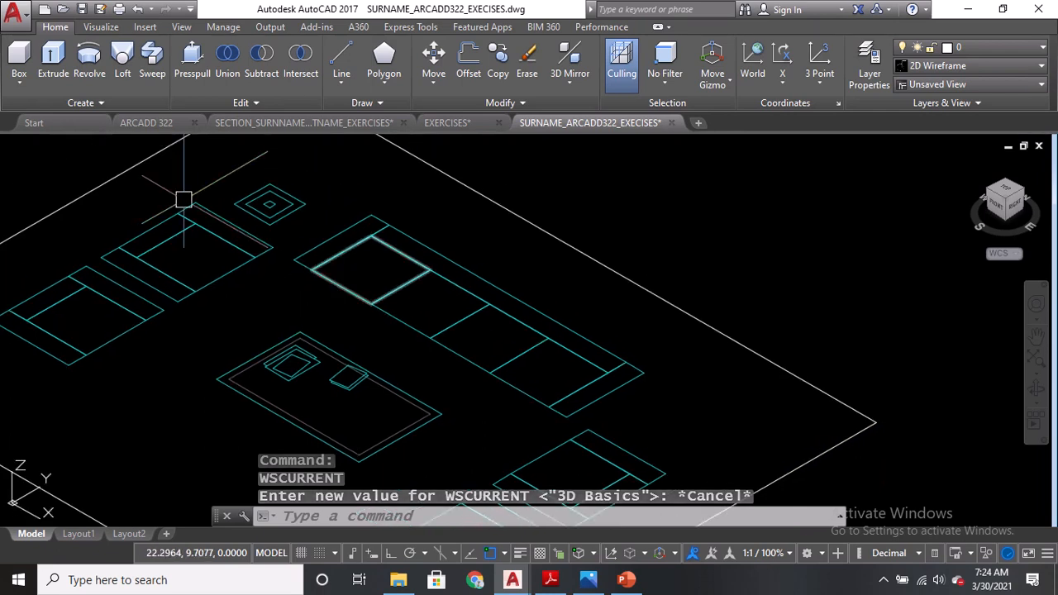
{"action": "left_click", "coordinate": [31, 55]}
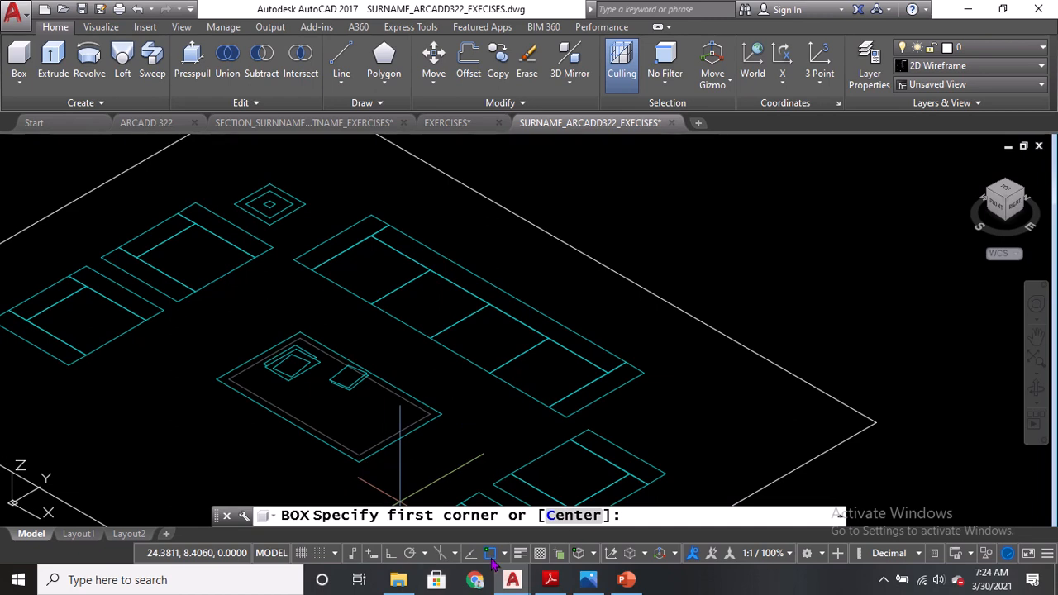
{"action": "left_click", "coordinate": [311, 271]}
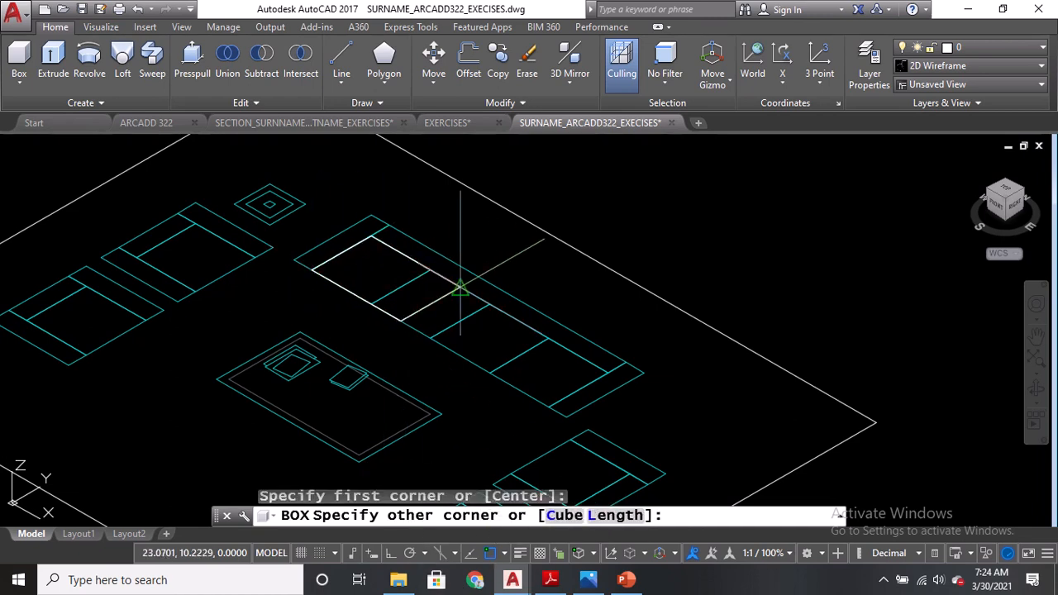
{"action": "left_click", "coordinate": [609, 374]}
{"action": "left_click", "coordinate": [588, 319]}
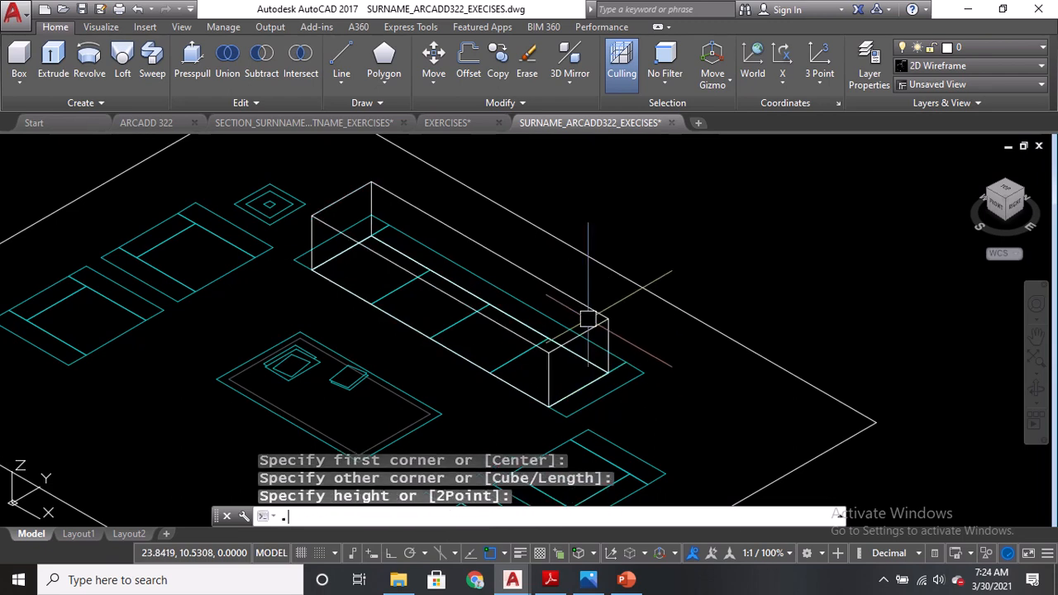
{"action": "type", "text": ".20"}
{"action": "key", "text": "Return"}
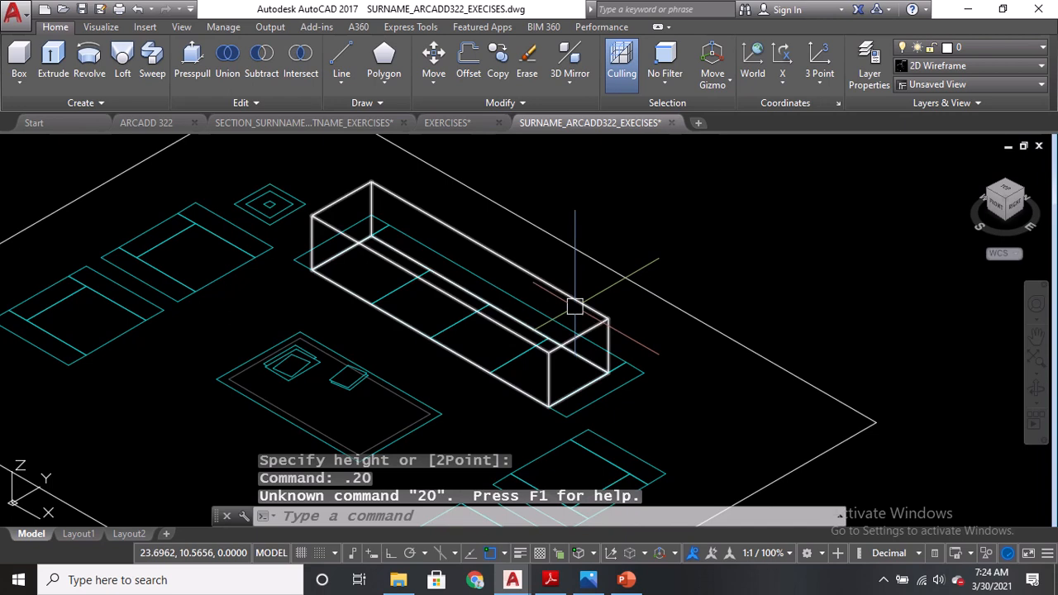
{"action": "left_click", "coordinate": [573, 298]}
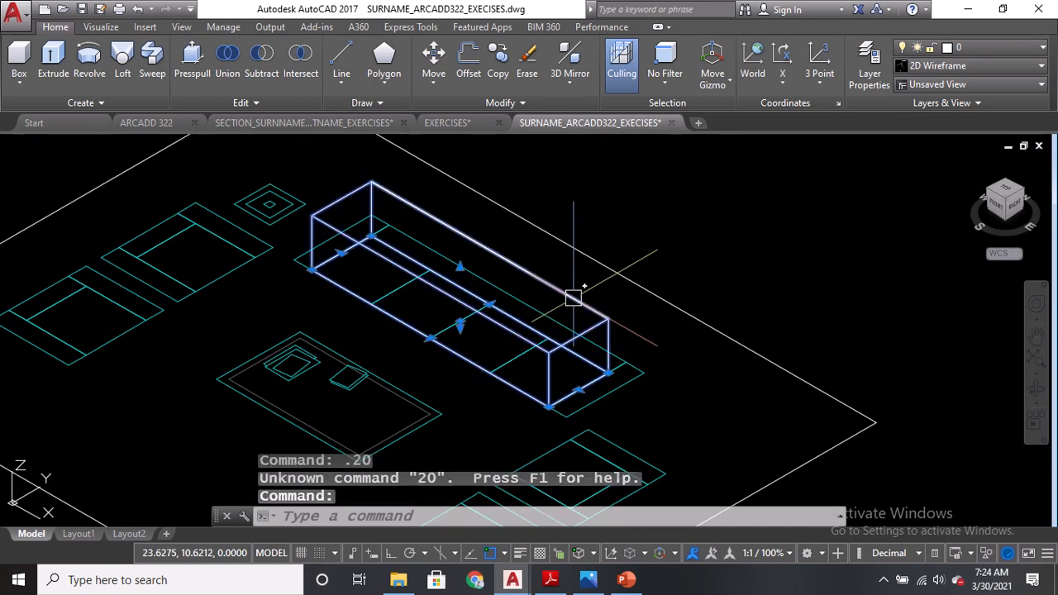
{"action": "key", "text": "ctrl+z"}
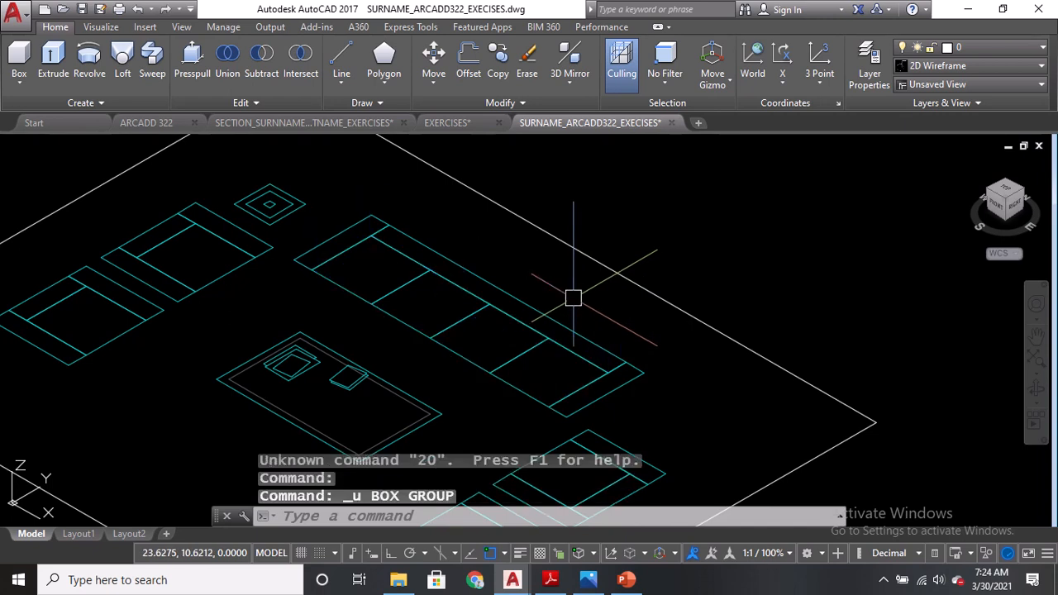
Create a 0.2-high box over the first seat section of the long sofa.
{"action": "type", "text": "BOX"}
{"action": "key", "text": "Return"}
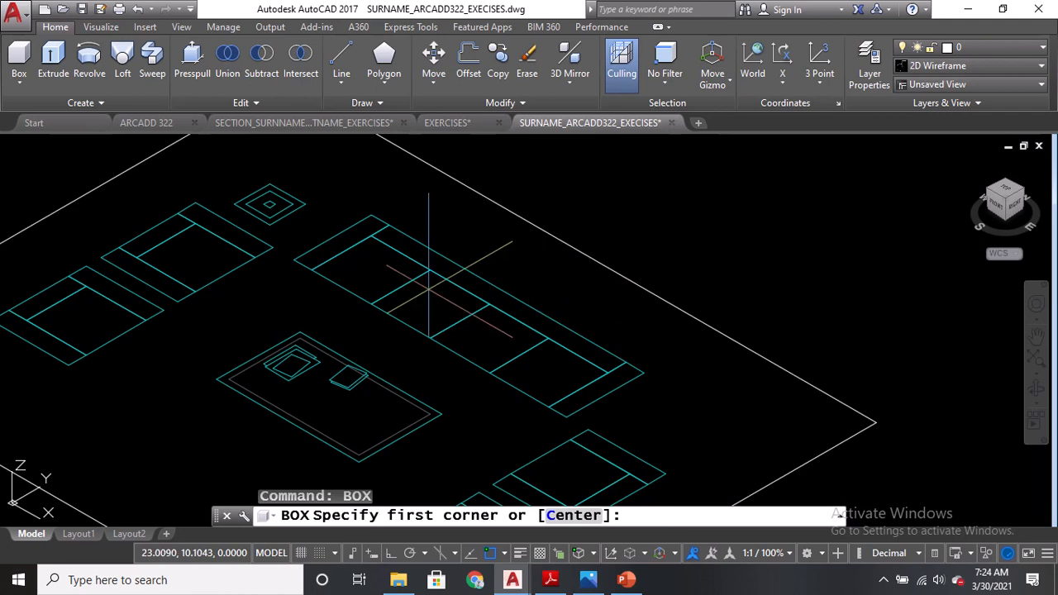
{"action": "left_click", "coordinate": [311, 270]}
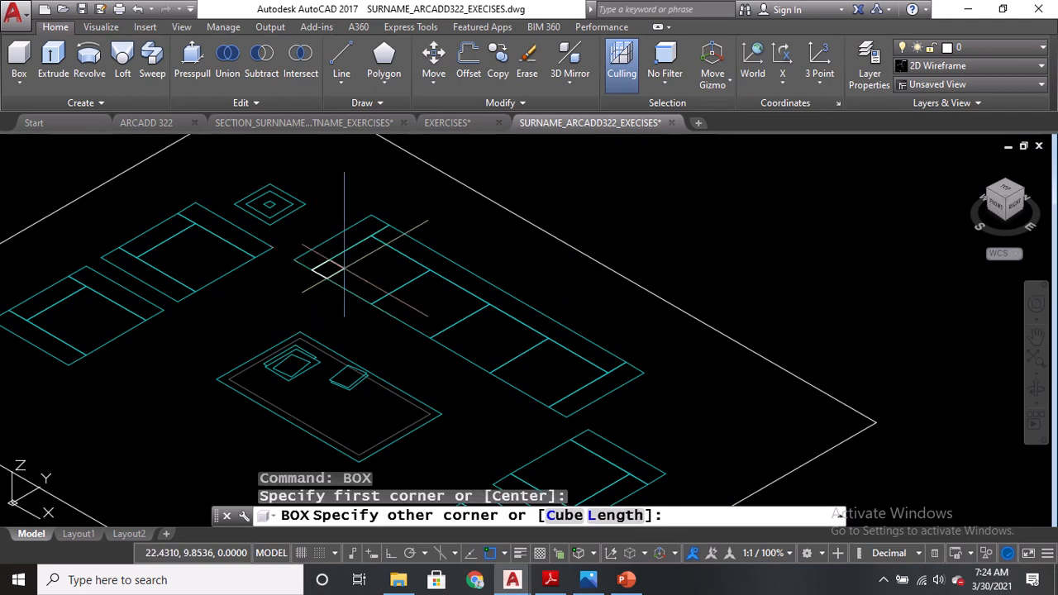
{"action": "left_click", "coordinate": [430, 269]}
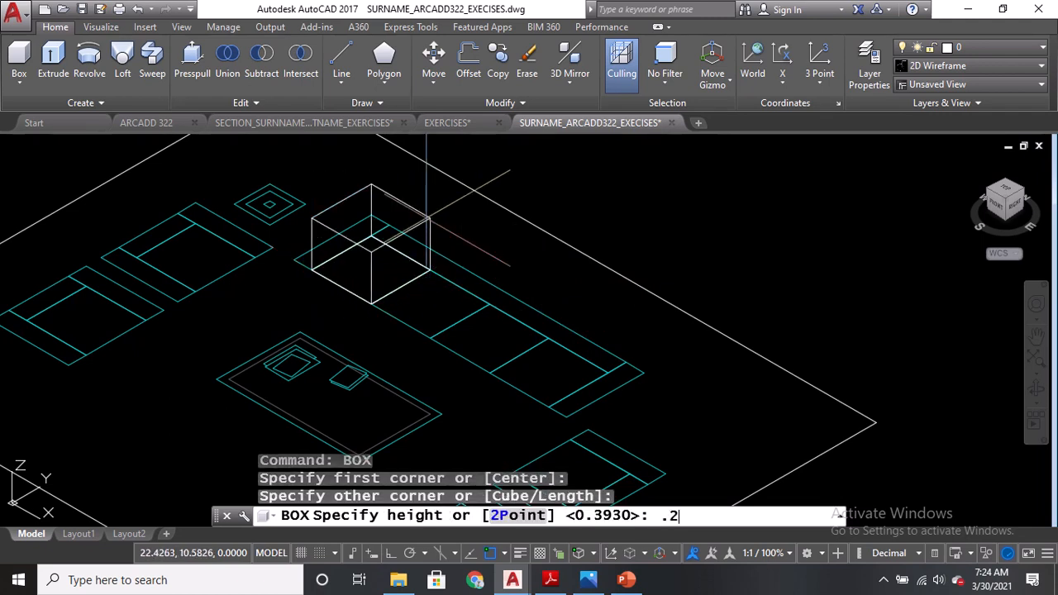
{"action": "key", "text": "Return"}
Copy the seat box three times along the long sofa's remaining seat sections.
{"action": "type", "text": "CO"}
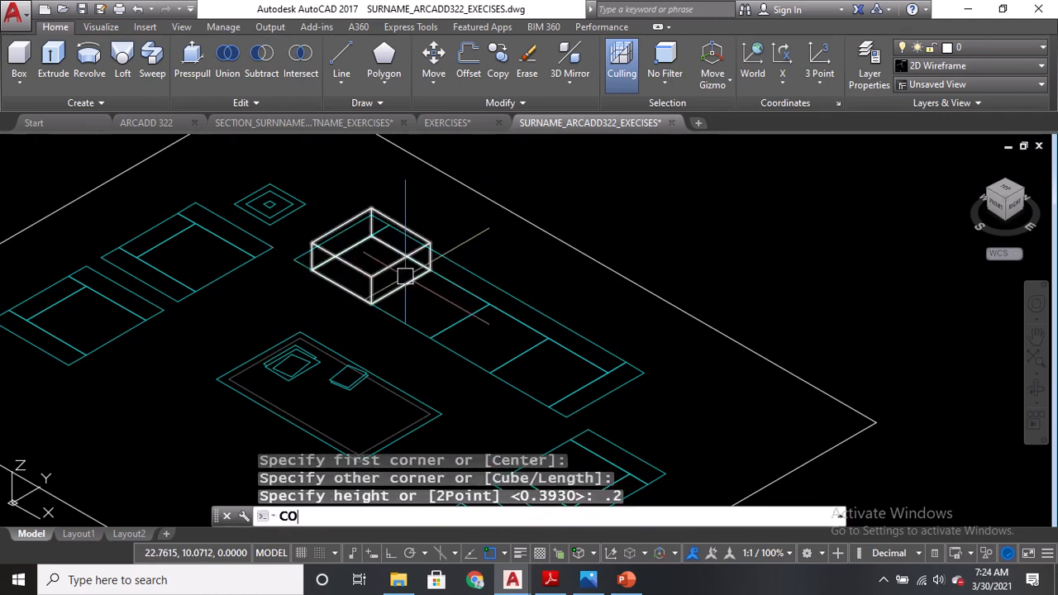
{"action": "key", "text": "Return"}
{"action": "left_click", "coordinate": [404, 275]}
{"action": "key", "text": "Return"}
{"action": "left_click", "coordinate": [351, 248]}
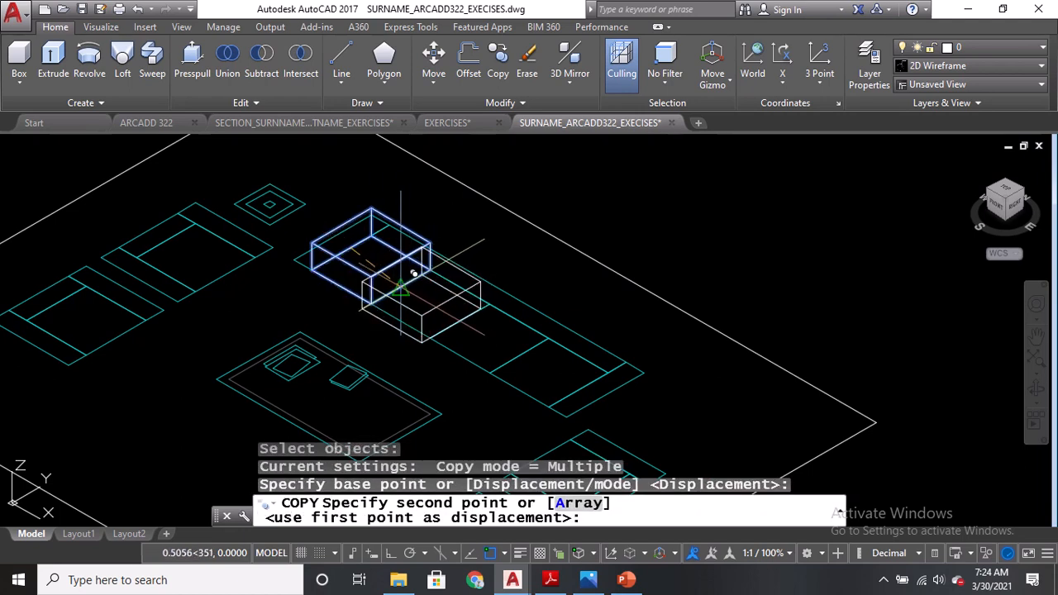
{"action": "left_click", "coordinate": [414, 276]}
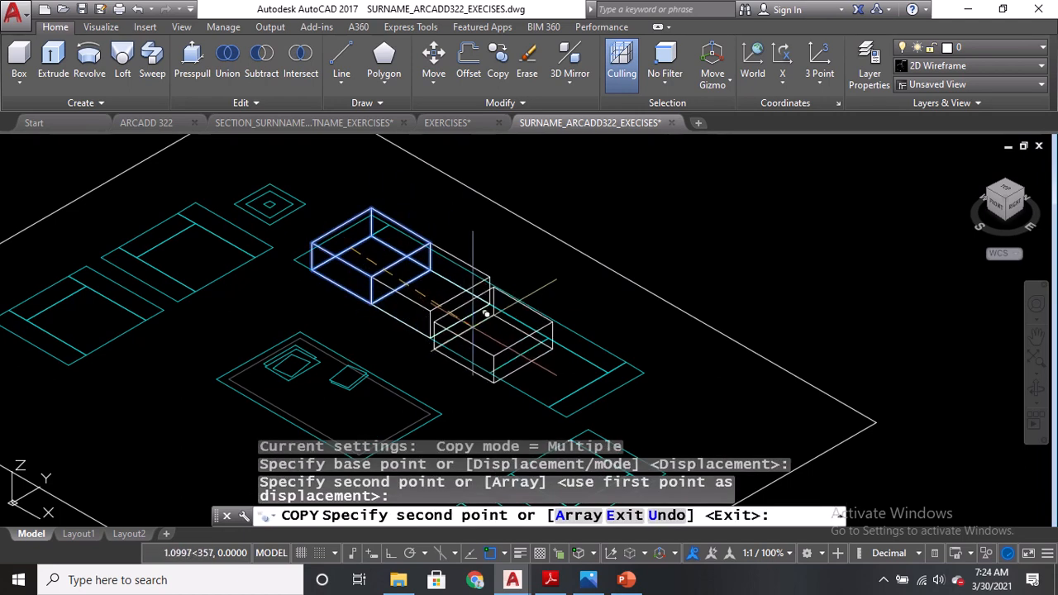
{"action": "left_click", "coordinate": [482, 304]}
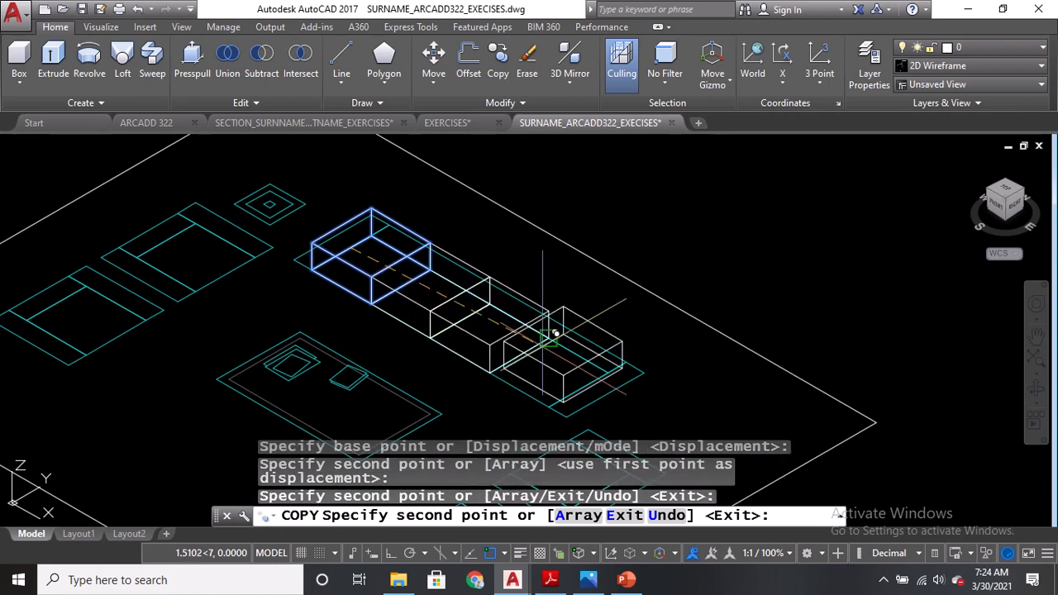
{"action": "left_click", "coordinate": [541, 338]}
{"action": "key", "text": "Return"}
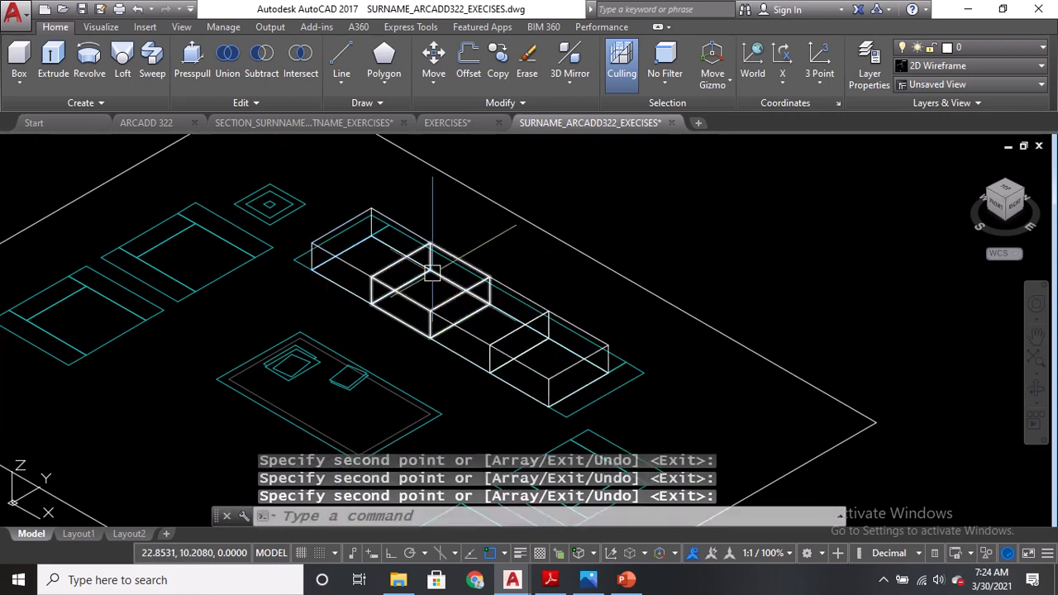
Move all four seat boxes straight up by 0.25 with Ortho turned on.
{"action": "type", "text": "m"}
{"action": "key", "text": "Return"}
{"action": "left_click", "coordinate": [405, 295]}
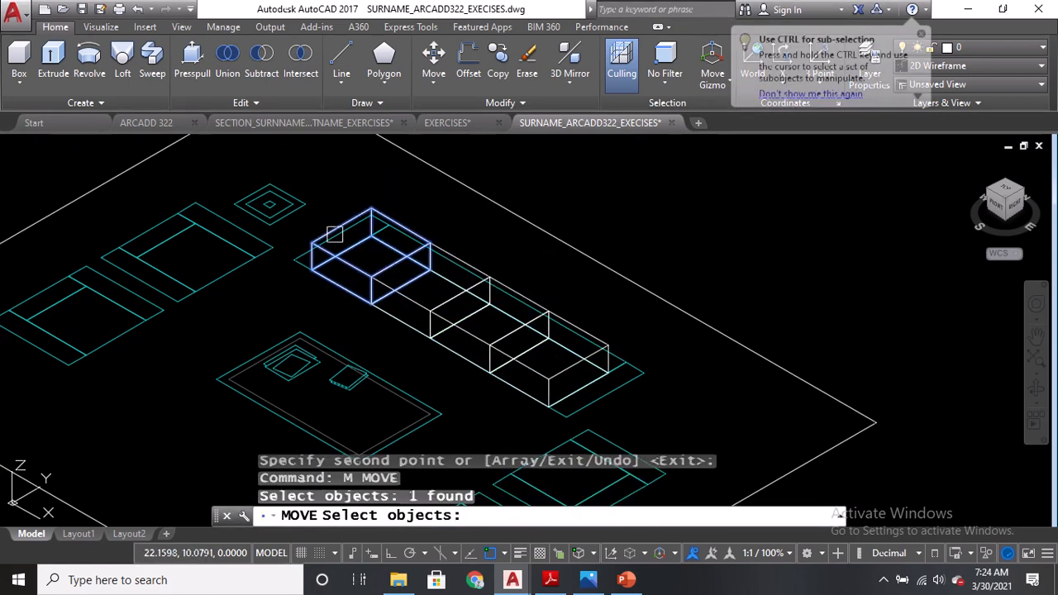
{"action": "left_click", "coordinate": [463, 318]}
{"action": "left_click", "coordinate": [478, 335]}
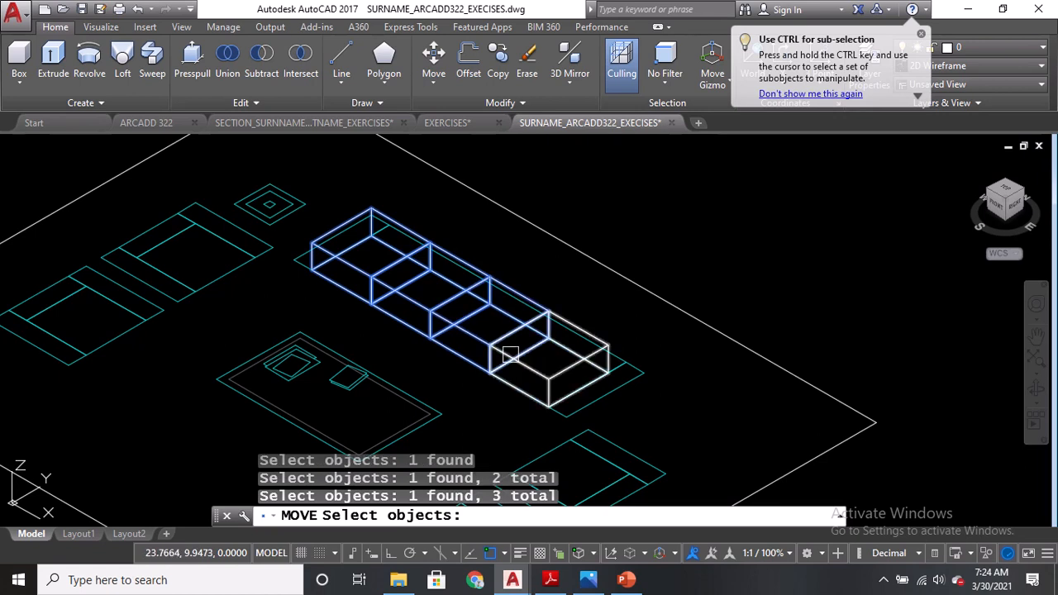
{"action": "left_click", "coordinate": [482, 354]}
{"action": "scroll", "coordinate": [306, 281], "scroll_direction": "up", "scroll_amount": 4}
{"action": "key", "text": "Return"}
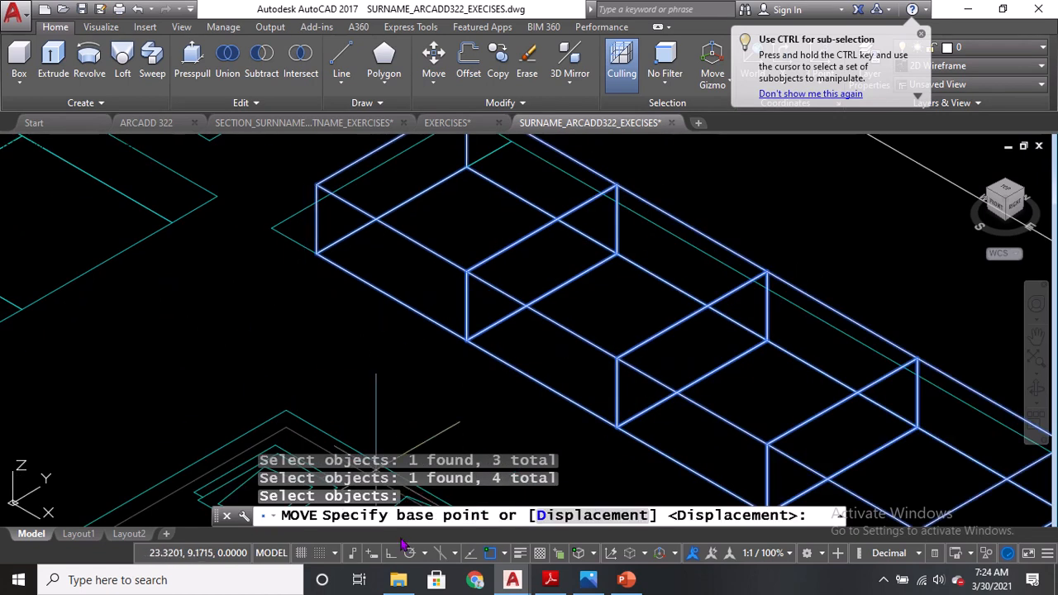
{"action": "left_click", "coordinate": [393, 554]}
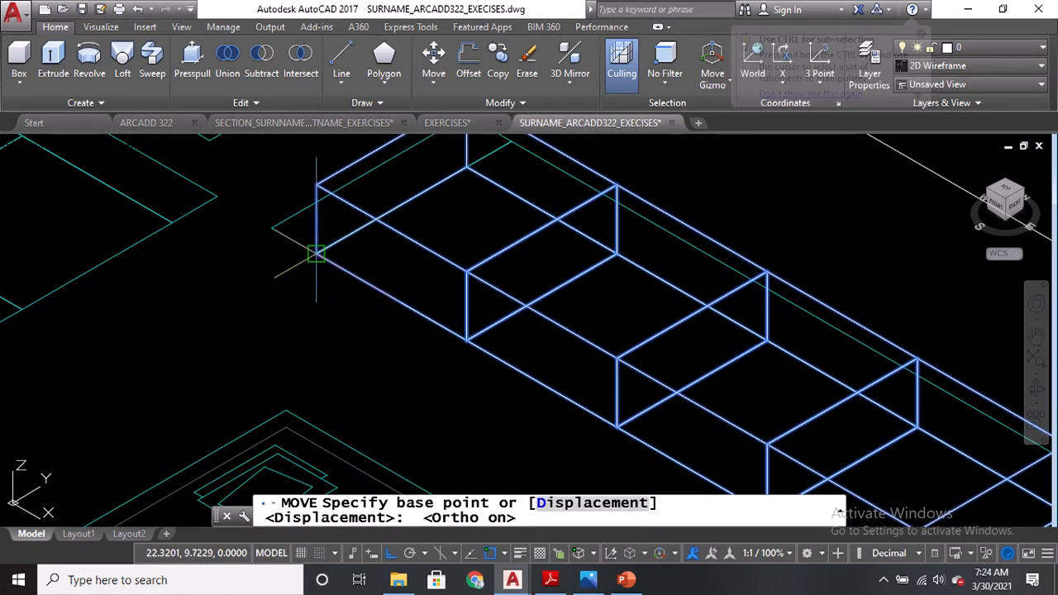
{"action": "left_click", "coordinate": [317, 253]}
{"action": "scroll", "coordinate": [331, 174], "scroll_direction": "down", "scroll_amount": 5}
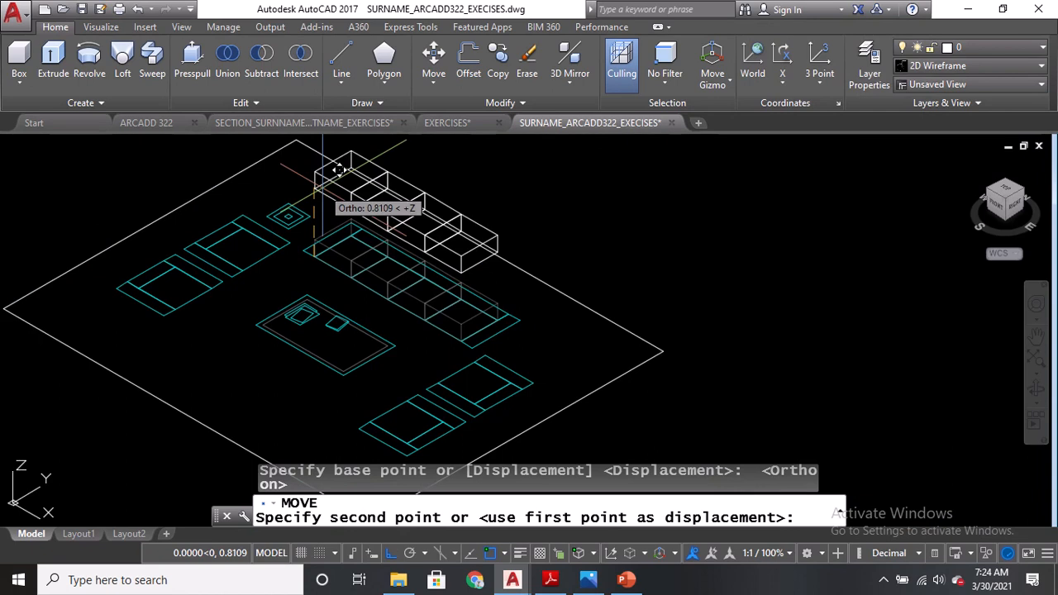
{"action": "type", "text": ".25"}
{"action": "key", "text": "Return"}
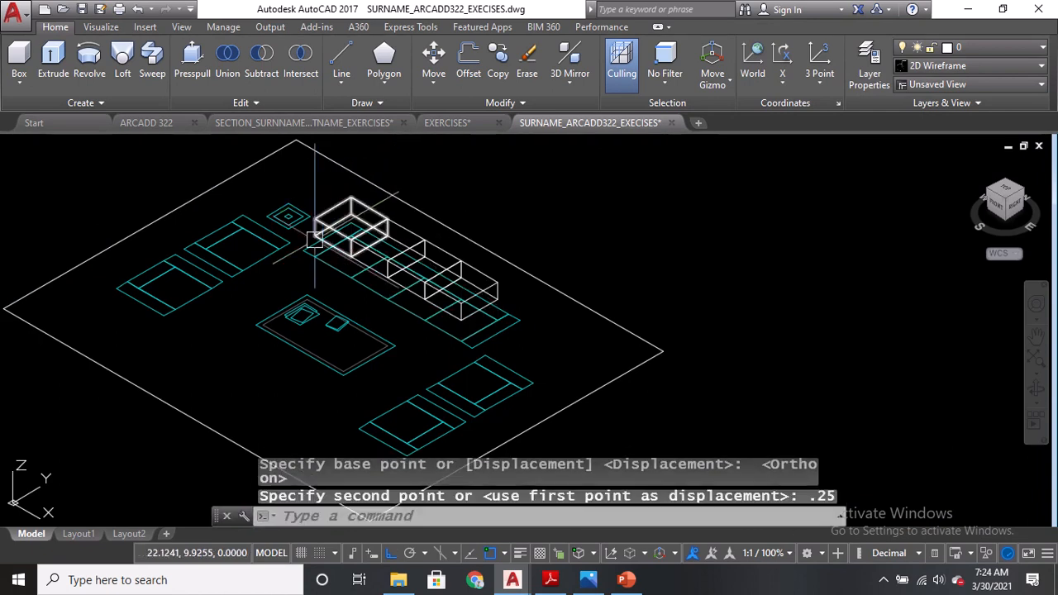
{"action": "scroll", "coordinate": [312, 273], "scroll_direction": "up", "scroll_amount": 2}
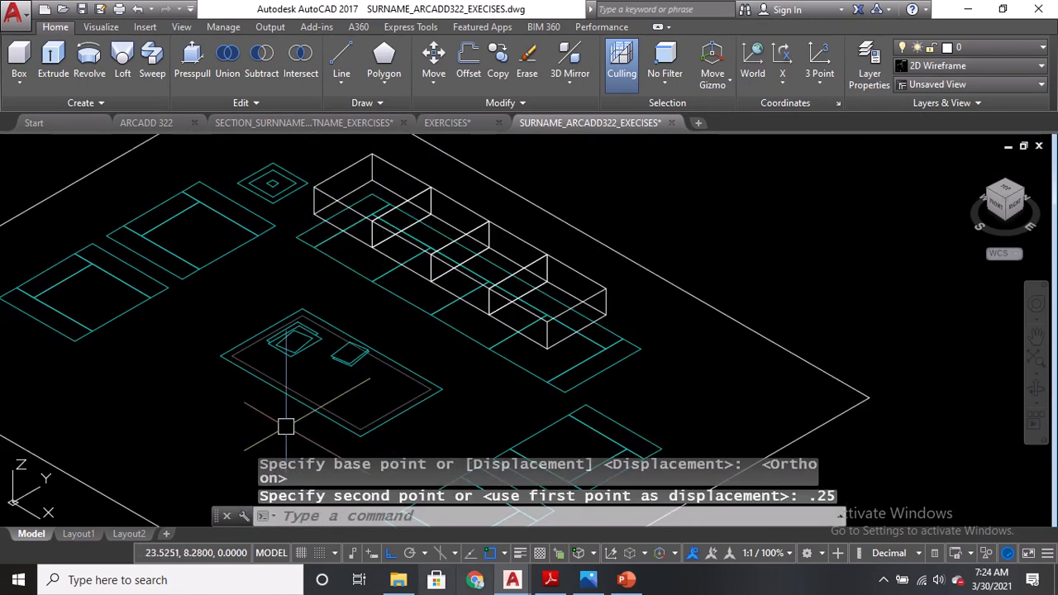
Check the PDF elevation, then create a 0.2-high box over the back strip of the long sofa's outline.
{"action": "left_click", "coordinate": [565, 583]}
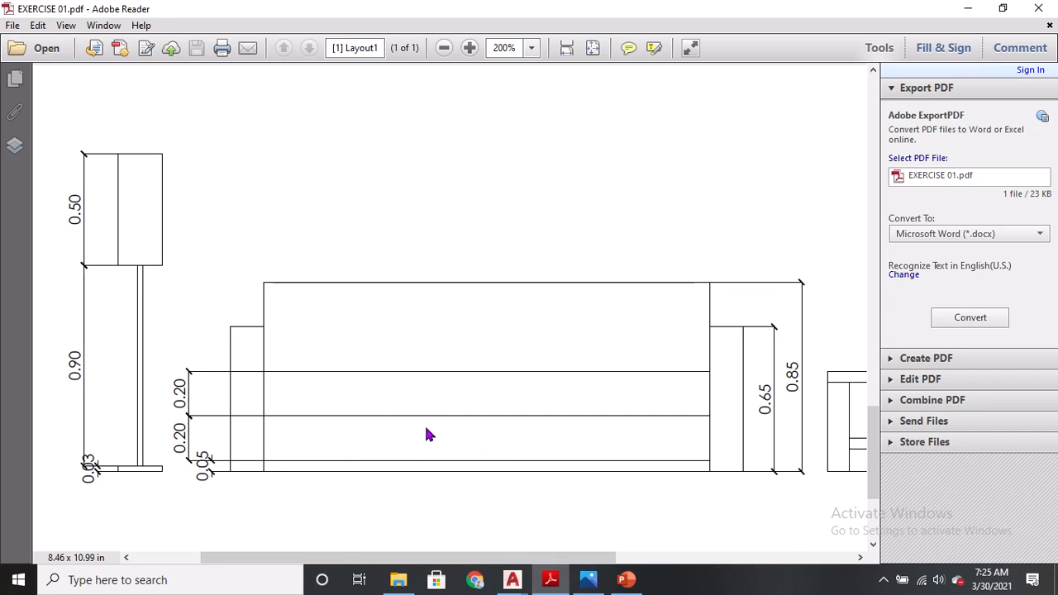
{"action": "key", "text": "alt+Tab"}
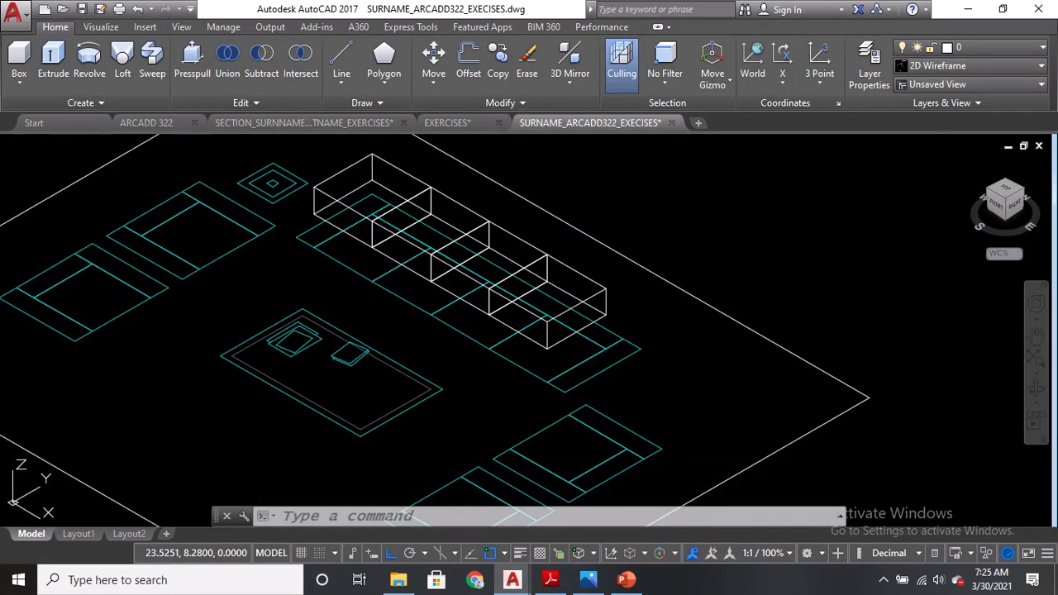
{"action": "type", "text": "BOX"}
{"action": "key", "text": "Return"}
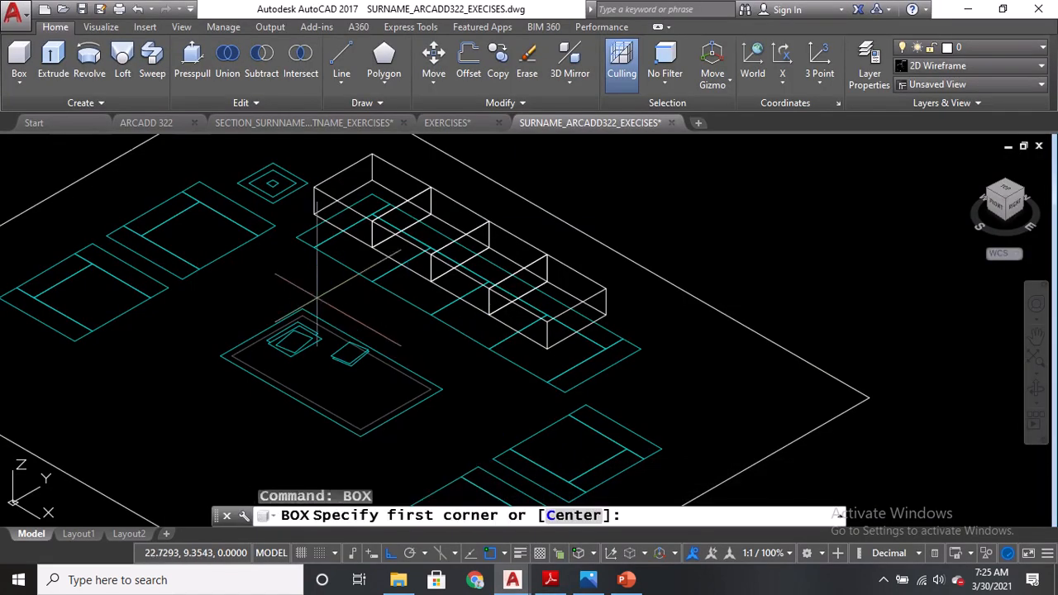
{"action": "left_click", "coordinate": [313, 248]}
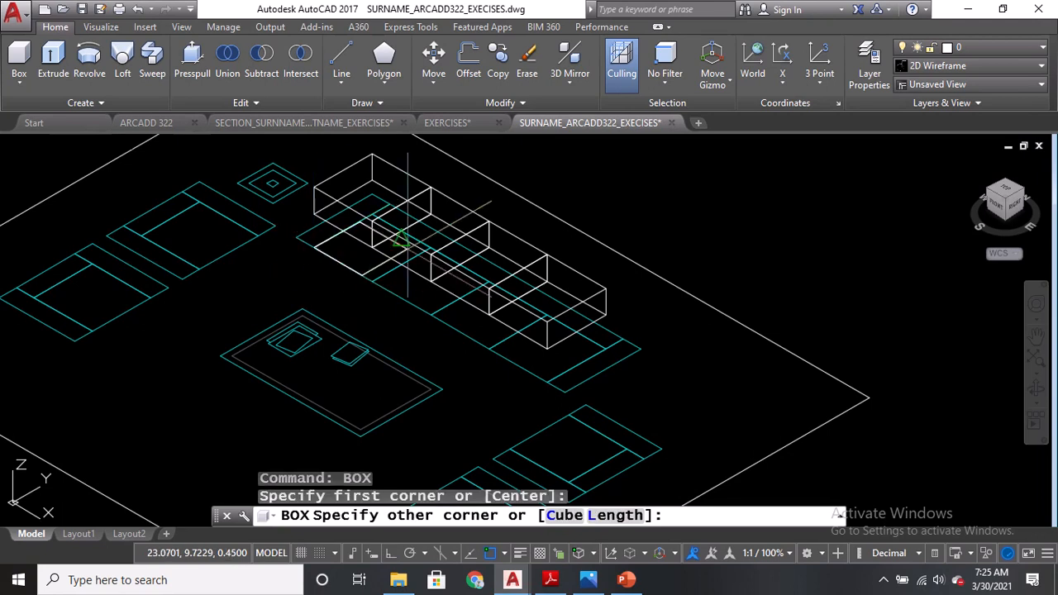
{"action": "left_click", "coordinate": [616, 312]}
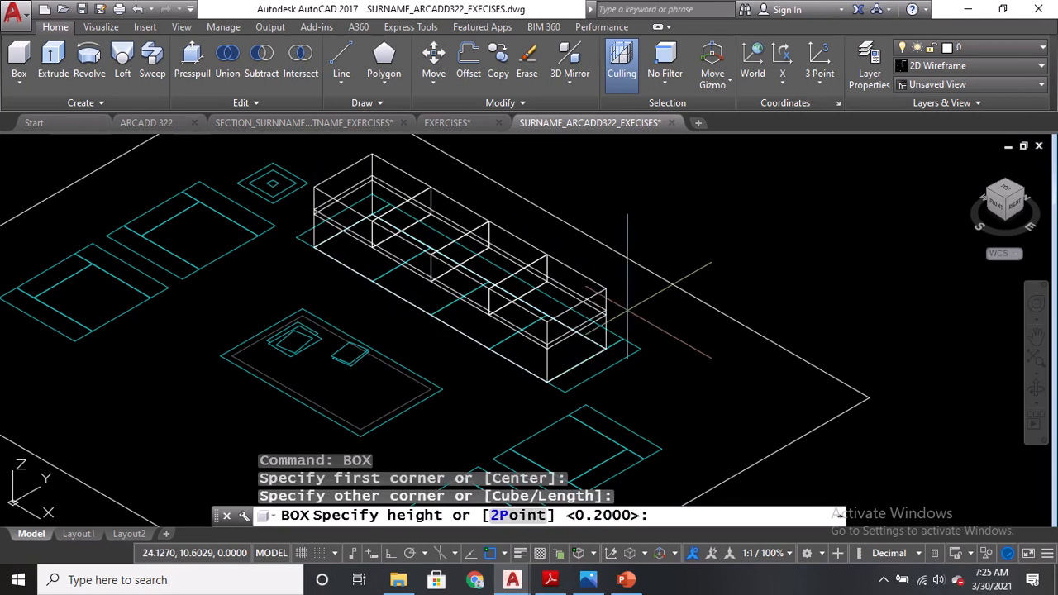
{"action": "type", "text": ".2"}
{"action": "key", "text": "Return"}
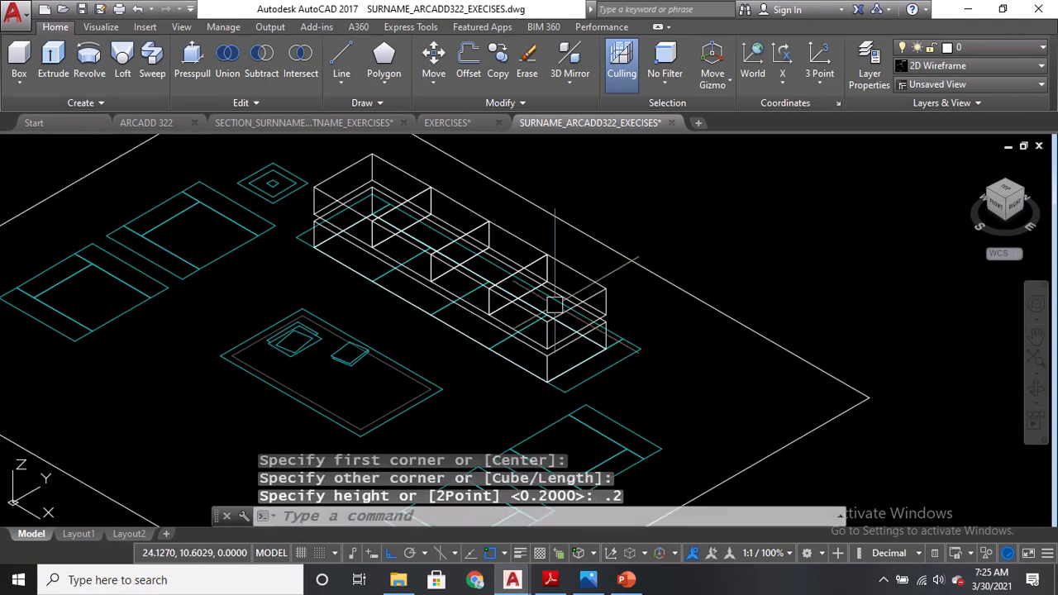
Move the new back box straight up, snapping from its lower corner to the point directly above.
{"action": "scroll", "coordinate": [303, 219], "scroll_direction": "up", "scroll_amount": 5}
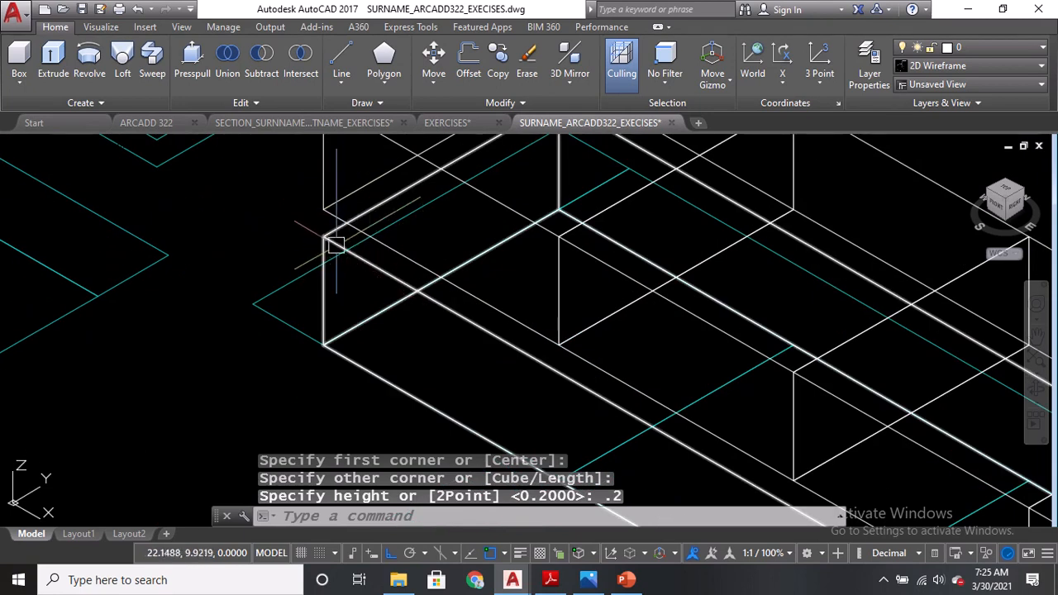
{"action": "right_click", "coordinate": [335, 247]}
{"action": "type", "text": "m"}
{"action": "key", "text": "Return"}
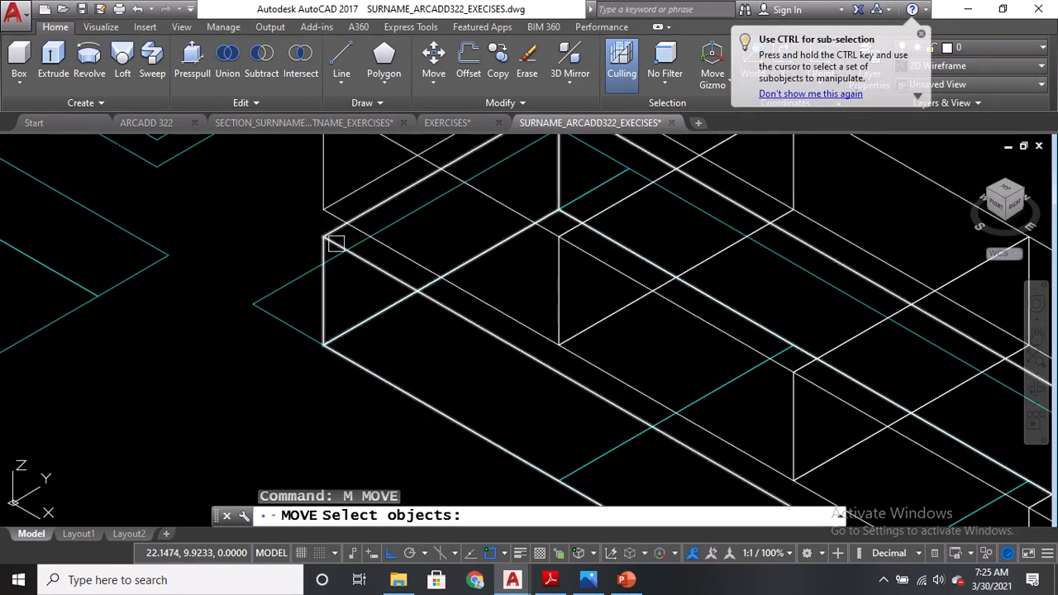
{"action": "left_click", "coordinate": [322, 237]}
{"action": "key", "text": "Return"}
{"action": "left_click", "coordinate": [324, 237]}
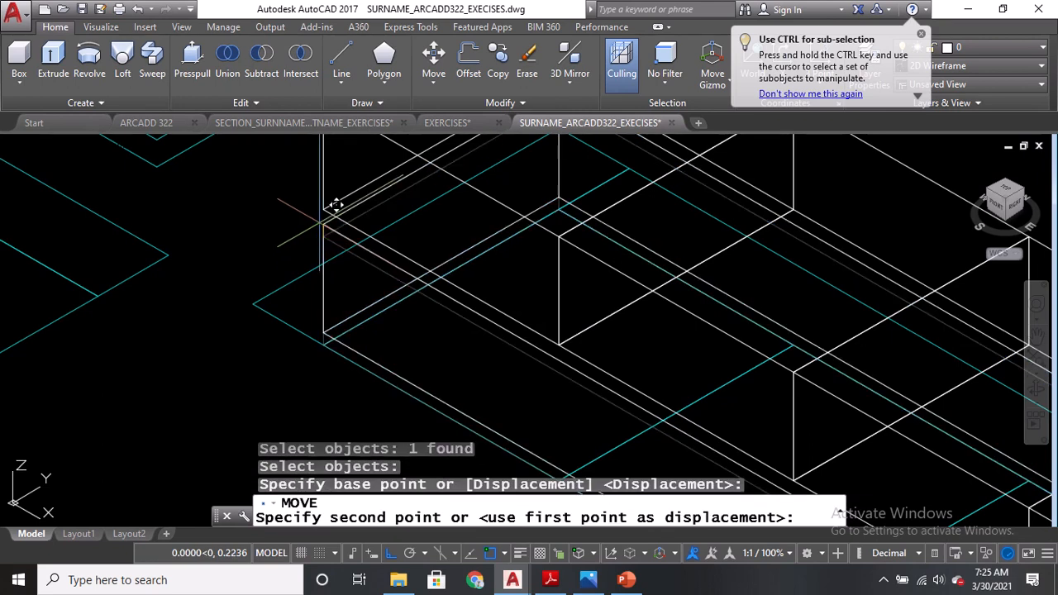
{"action": "left_click", "coordinate": [324, 209]}
{"action": "scroll", "coordinate": [282, 248], "scroll_direction": "down", "scroll_amount": 4}
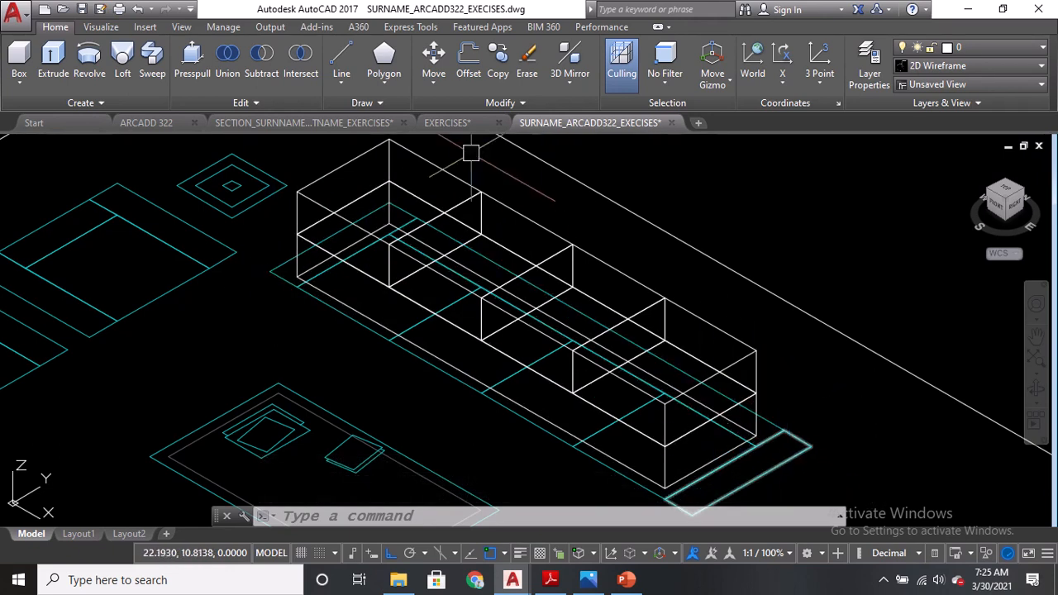
Compare the plan and the PDF elevation, then create a 0.65-high armrest box over one end of the long sofa.
{"action": "left_click", "coordinate": [448, 124]}
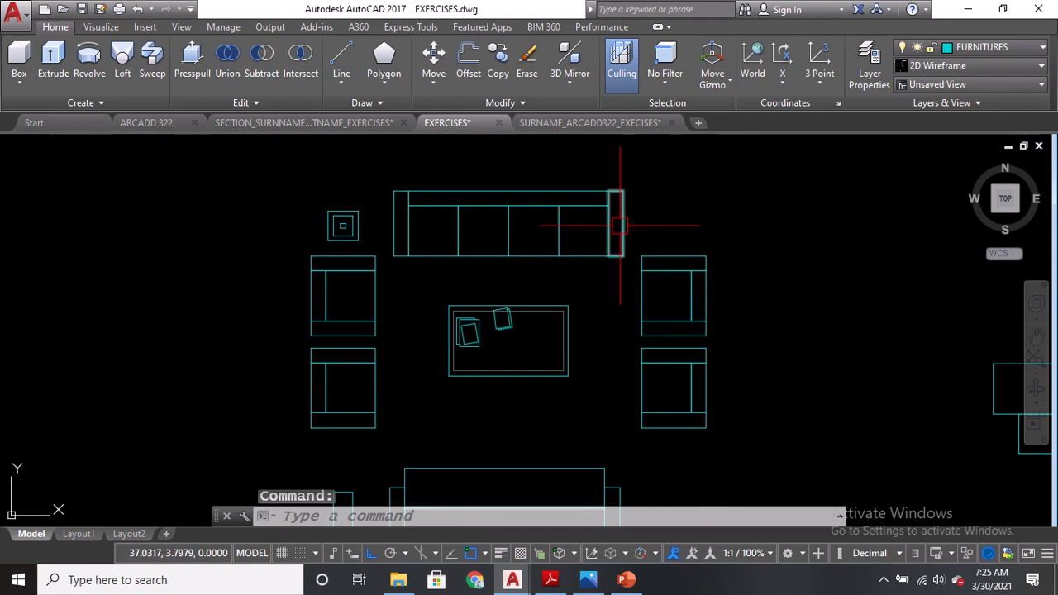
{"action": "left_click", "coordinate": [567, 124]}
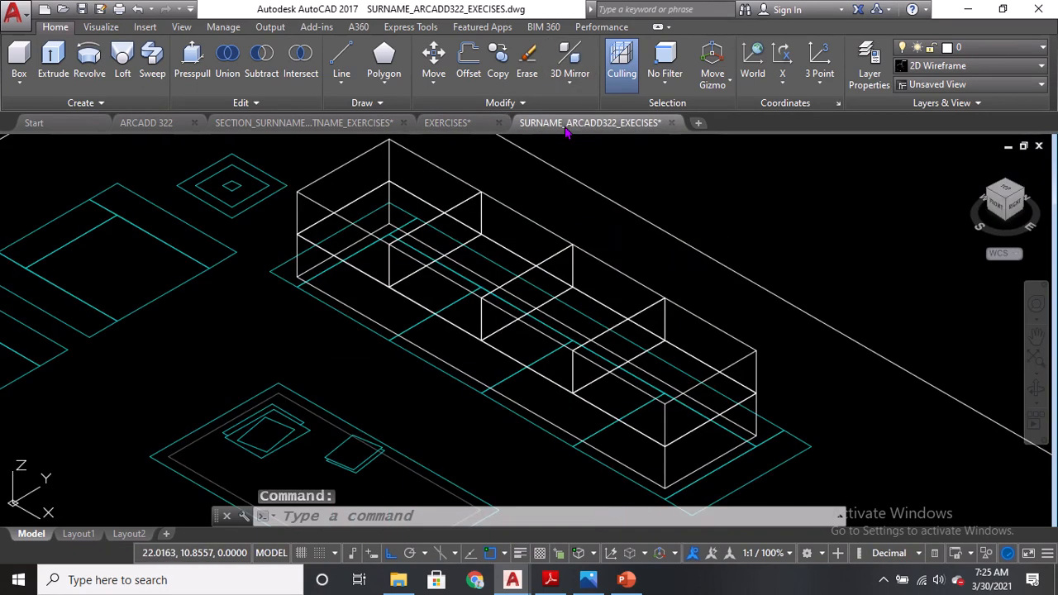
{"action": "left_click", "coordinate": [550, 581]}
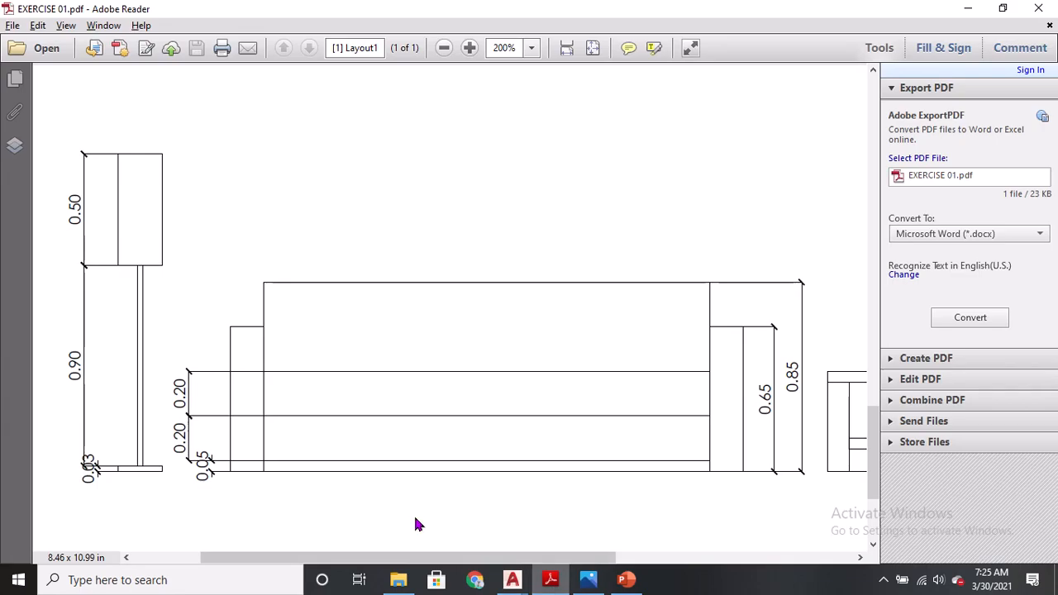
{"action": "left_click_drag", "start_coordinate": [609, 558], "coordinate": [651, 557]}
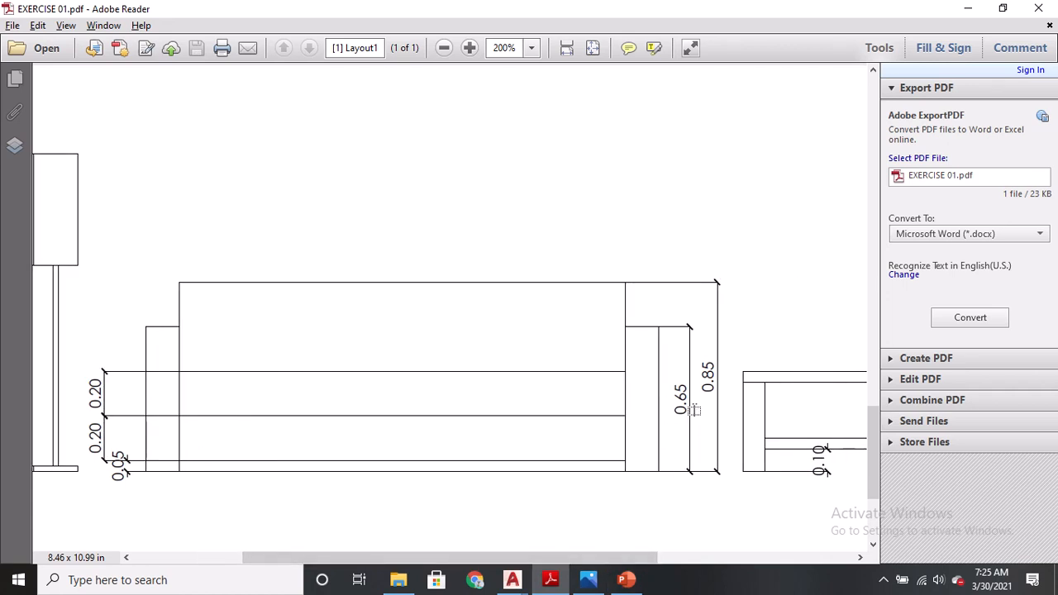
{"action": "key", "text": "alt+Tab"}
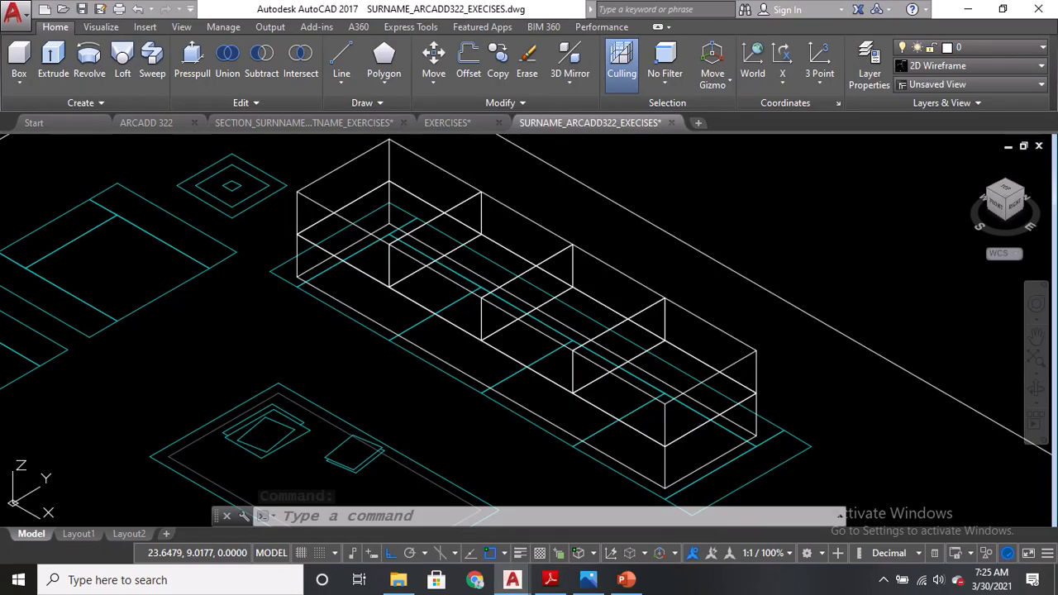
{"action": "left_click", "coordinate": [18, 59]}
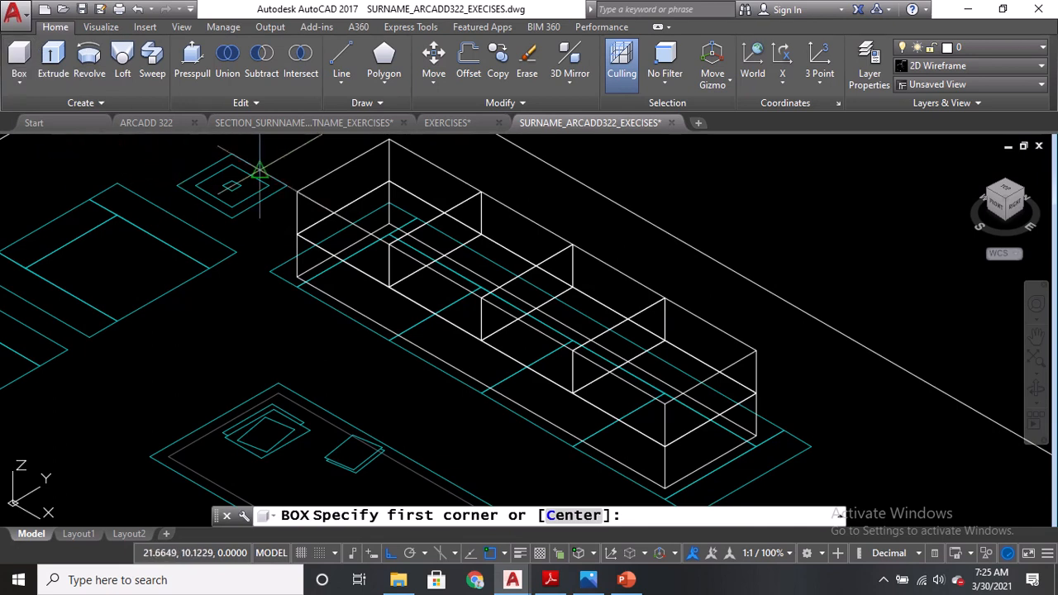
{"action": "scroll", "coordinate": [260, 171], "scroll_direction": "up", "scroll_amount": 2}
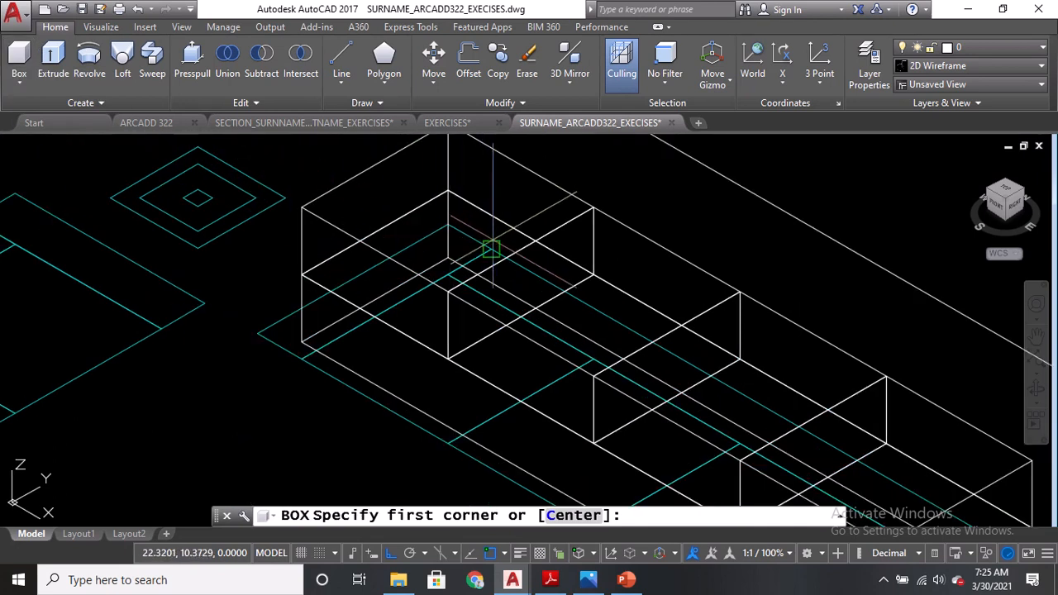
{"action": "scroll", "coordinate": [491, 248], "scroll_direction": "down", "scroll_amount": 3}
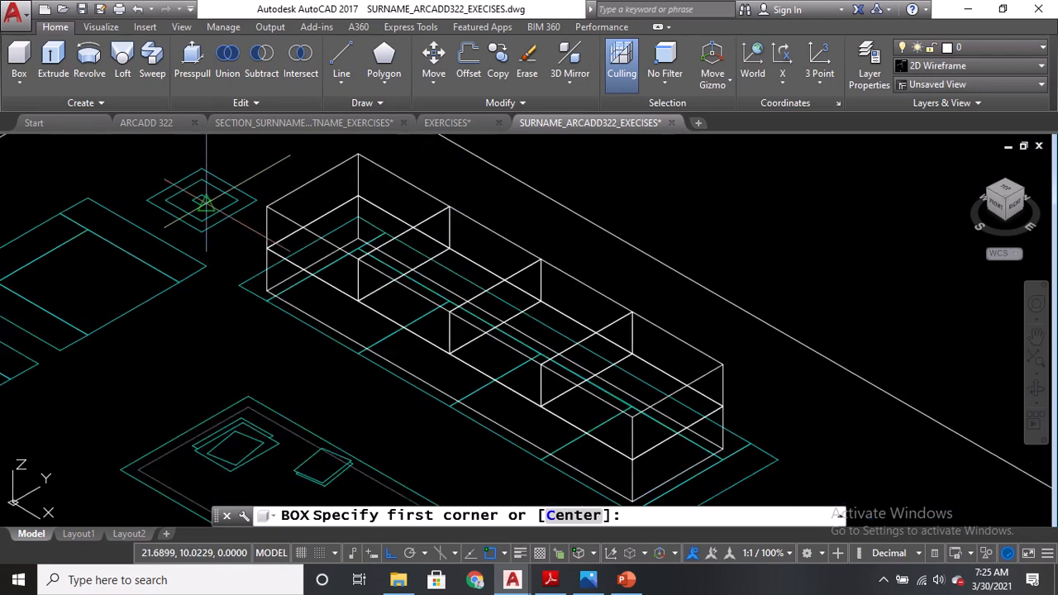
{"action": "scroll", "coordinate": [578, 336], "scroll_direction": "up", "scroll_amount": 4}
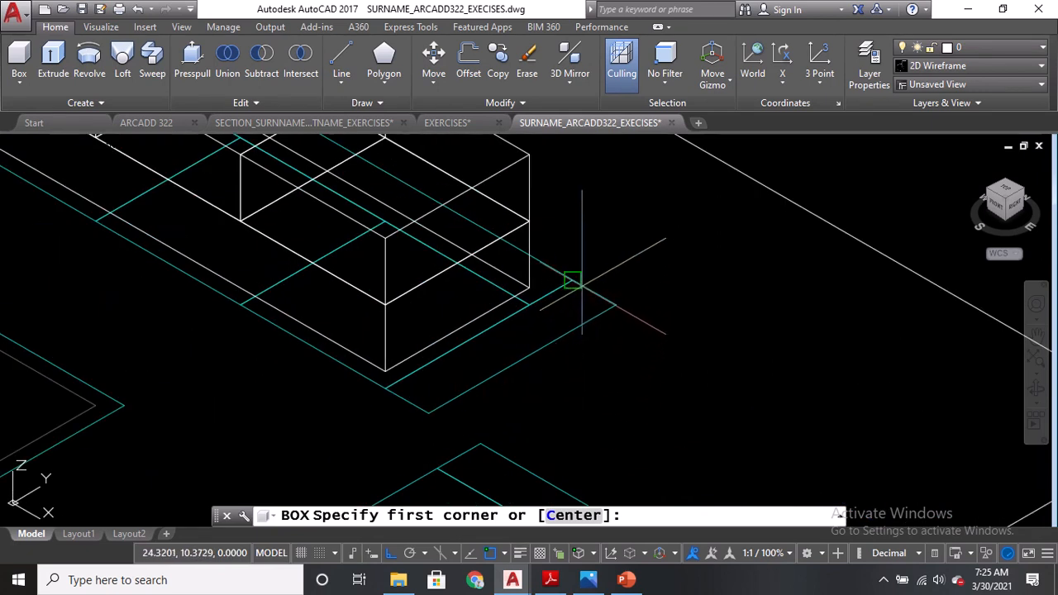
{"action": "left_click", "coordinate": [573, 281]}
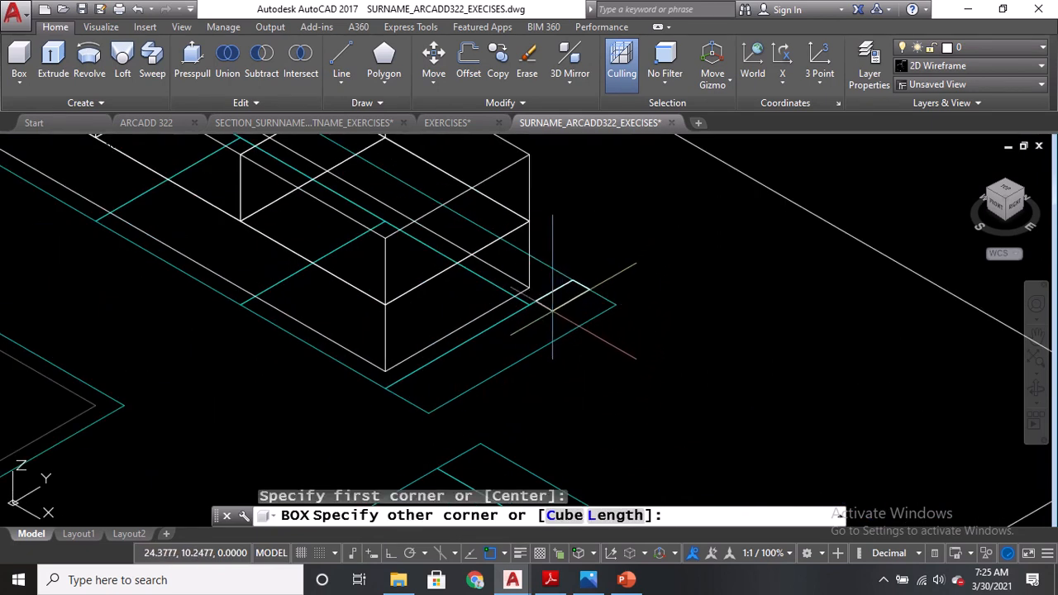
{"action": "left_click", "coordinate": [429, 413]}
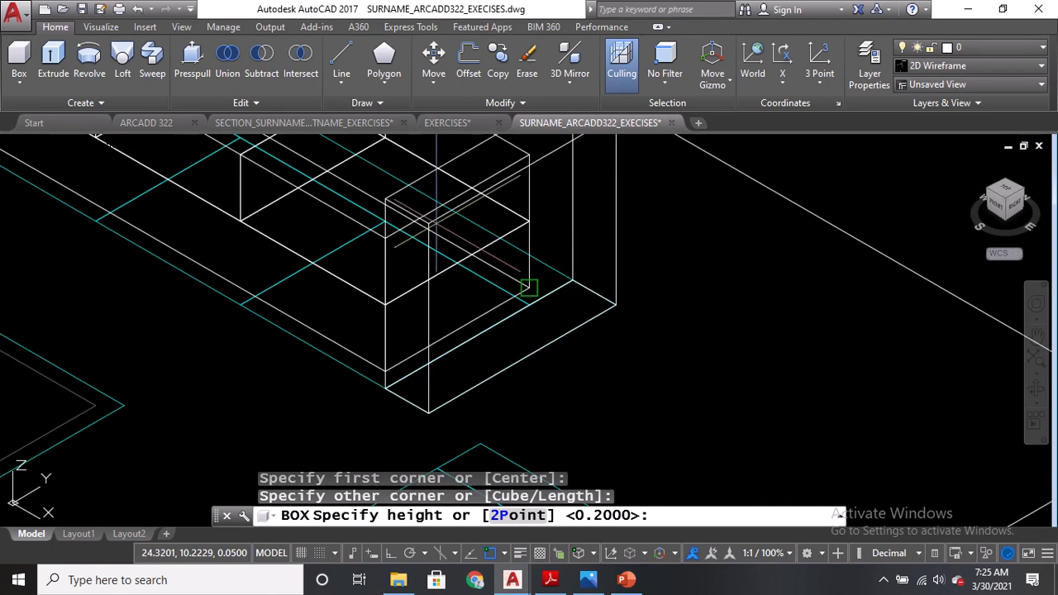
{"action": "middle_click_drag", "start_coordinate": [432, 233], "coordinate": [438, 298]}
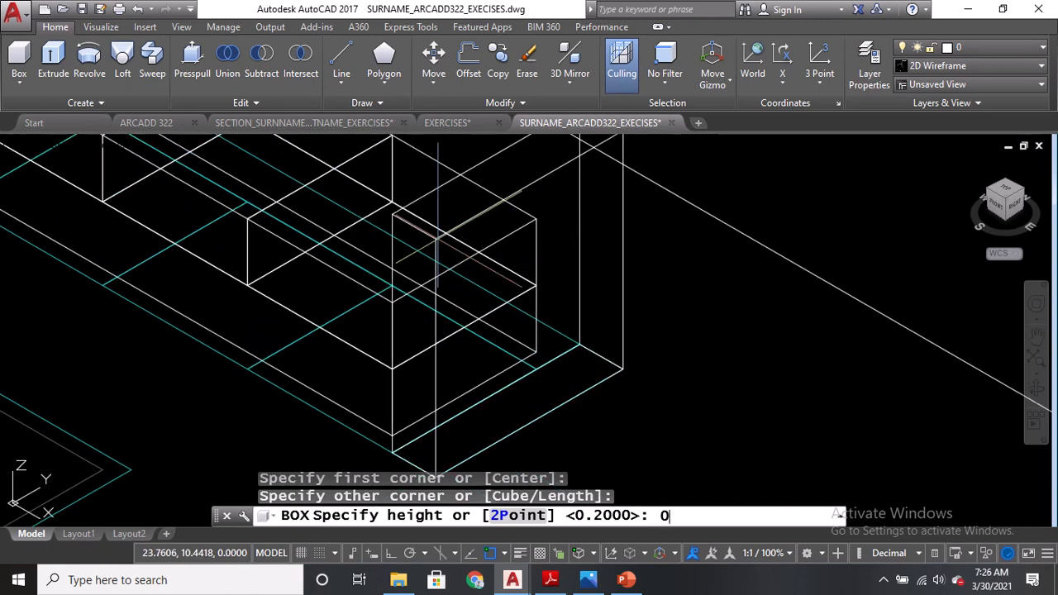
{"action": "key", "text": "Return"}
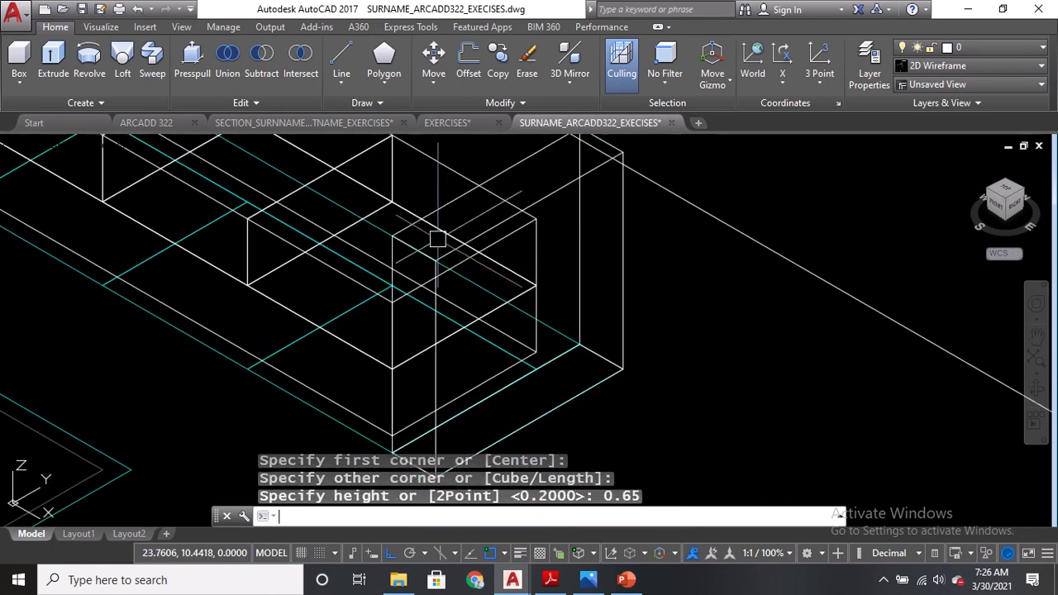
Copy the armrest box to the opposite end of the long sofa.
{"action": "scroll", "coordinate": [538, 338], "scroll_direction": "down", "scroll_amount": 2}
{"action": "middle_click_drag", "start_coordinate": [179, 261], "coordinate": [232, 281]}
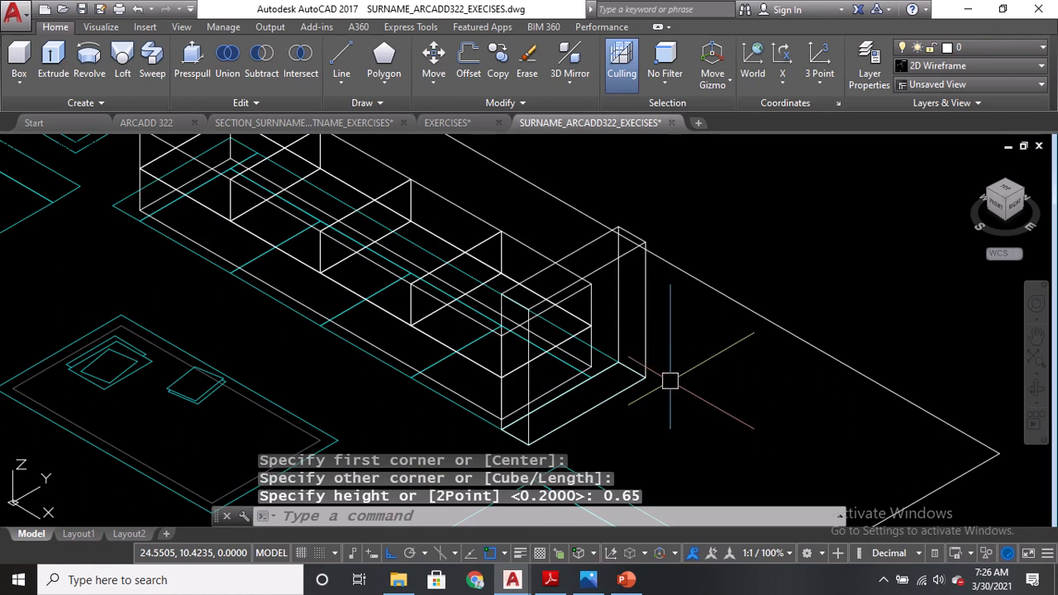
{"action": "type", "text": "CO"}
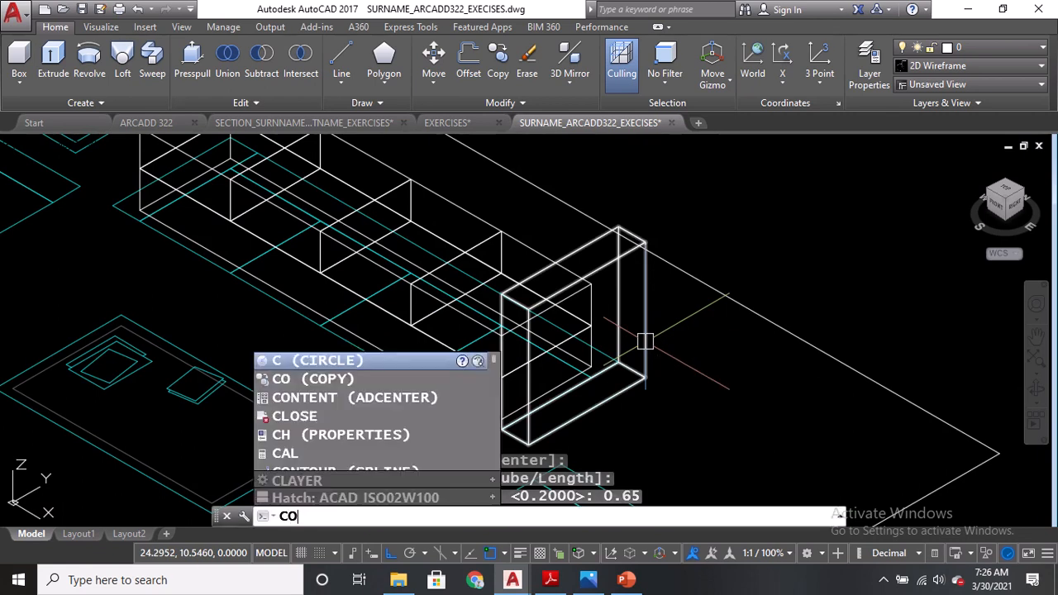
{"action": "key", "text": "Return"}
{"action": "left_click", "coordinate": [645, 340]}
{"action": "key", "text": "Return"}
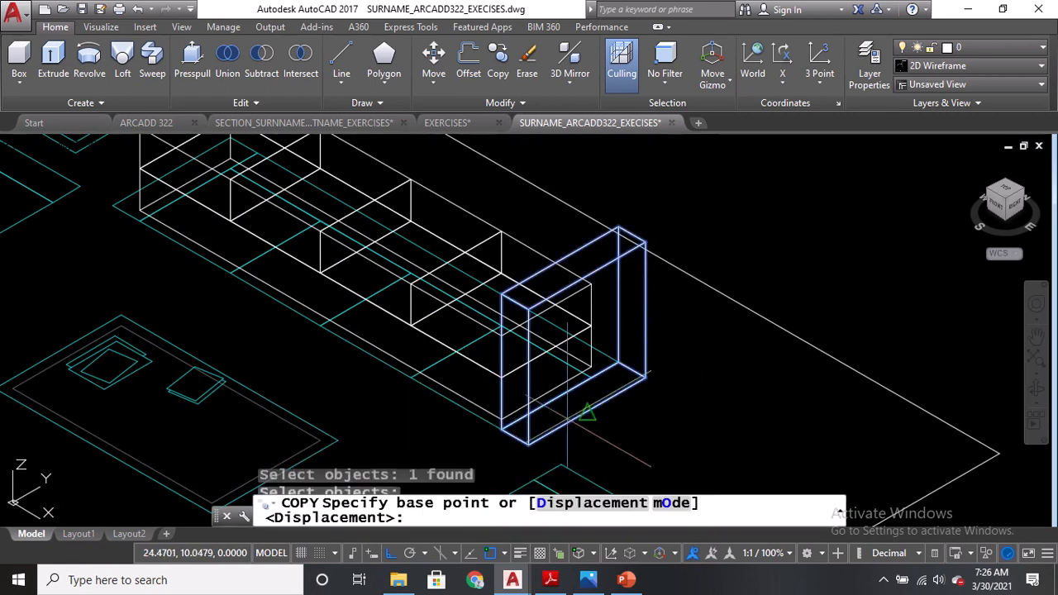
{"action": "left_click", "coordinate": [515, 438]}
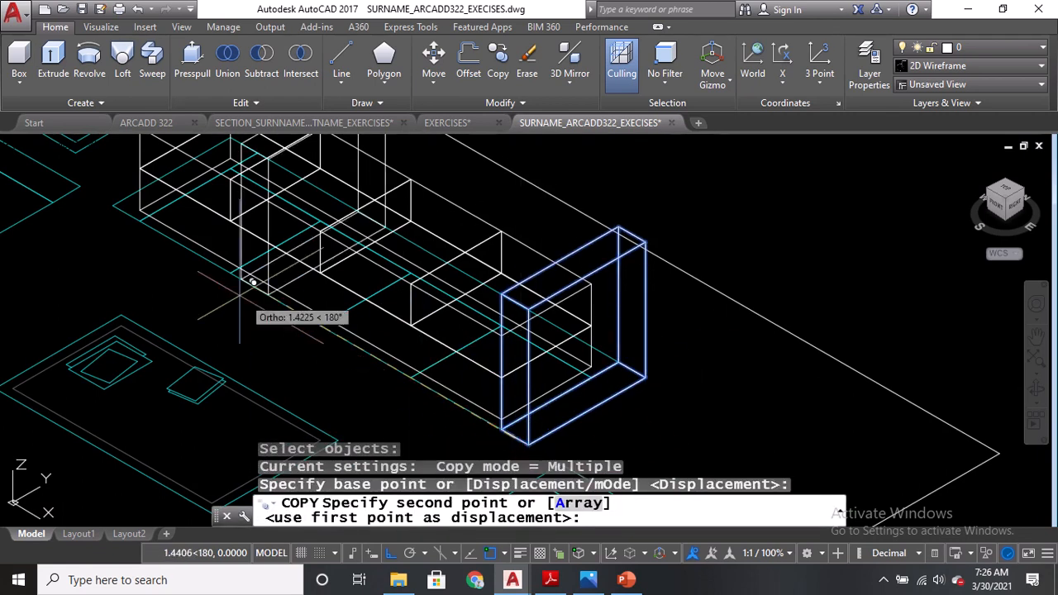
{"action": "left_click", "coordinate": [126, 212]}
{"action": "key", "text": "Return"}
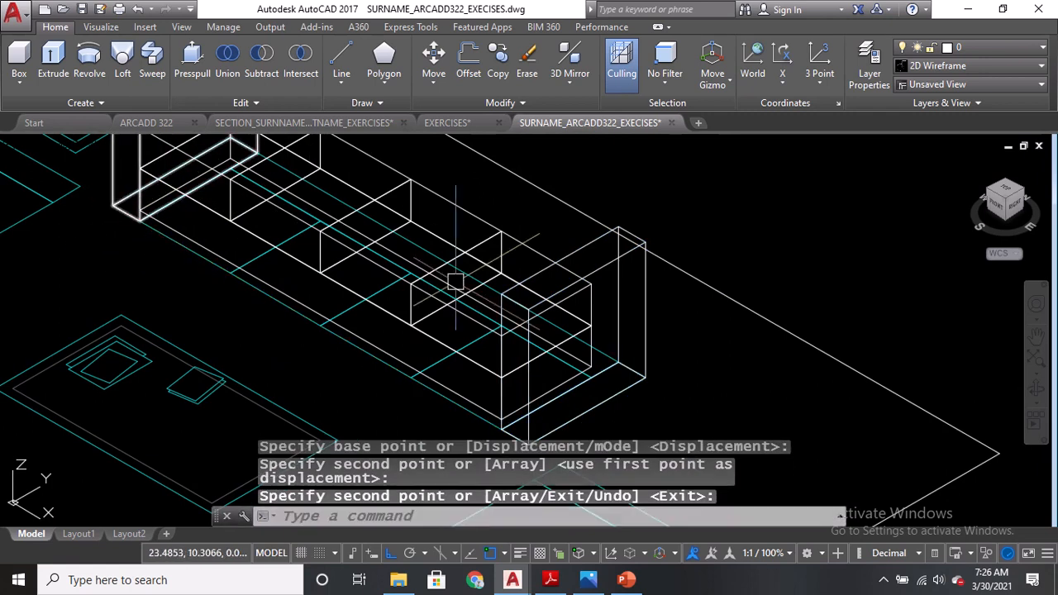
Switch to the NW Isometric view and create a 0.85-high backrest box along the back of the long sofa, checking the PDF elevation.
{"action": "middle_click_drag", "start_coordinate": [455, 299], "coordinate": [452, 332]}
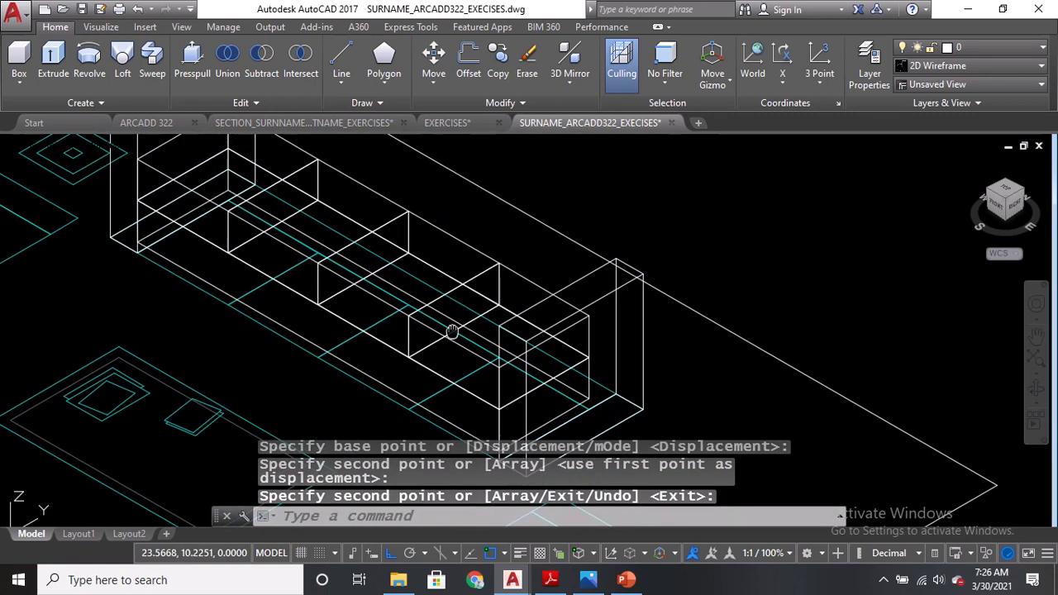
{"action": "left_click", "coordinate": [601, 389]}
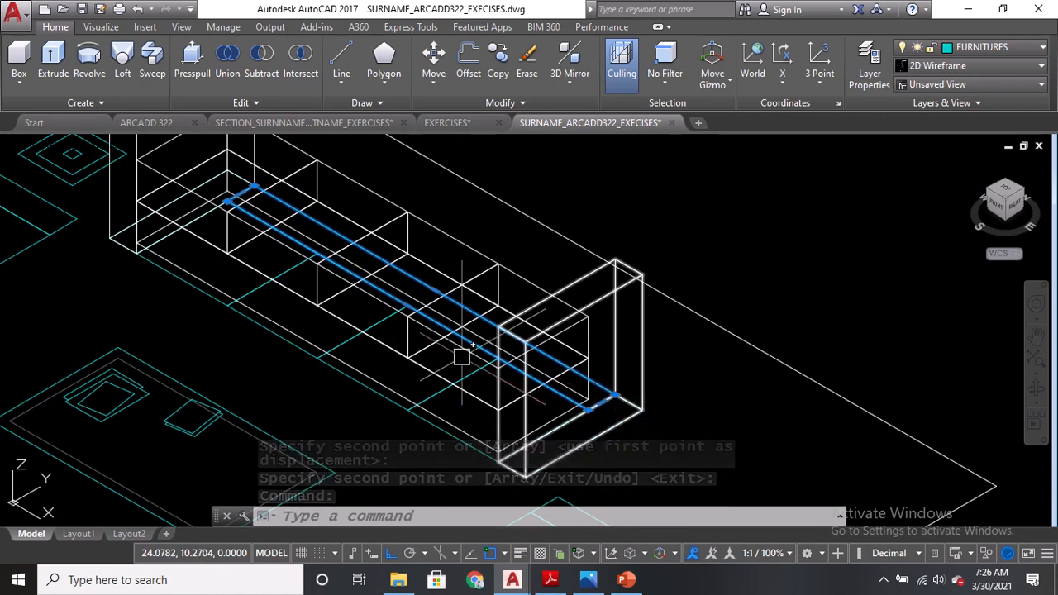
{"action": "left_click", "coordinate": [33, 147]}
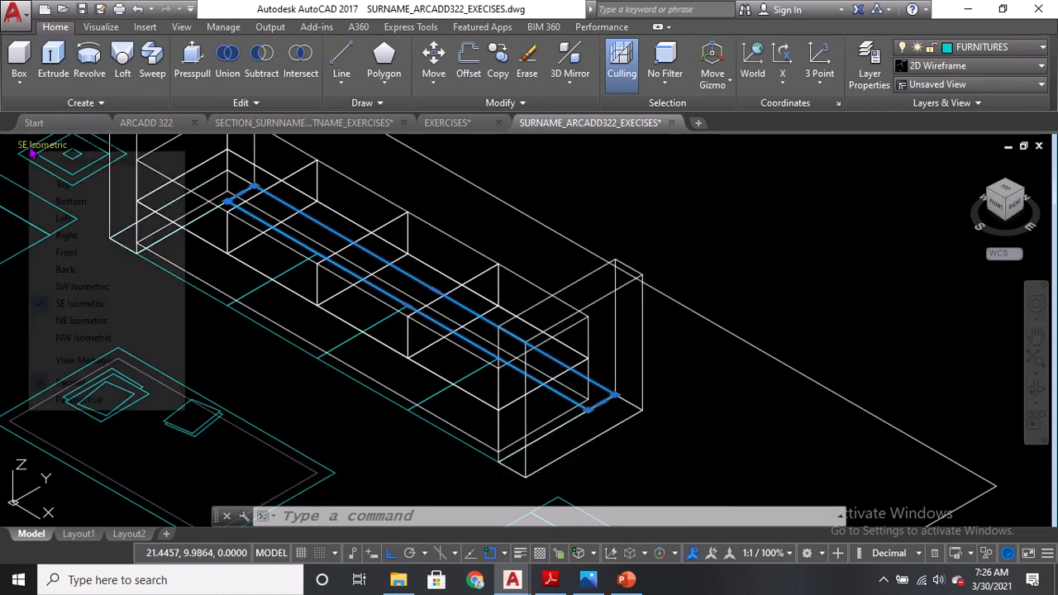
{"action": "left_click", "coordinate": [80, 337]}
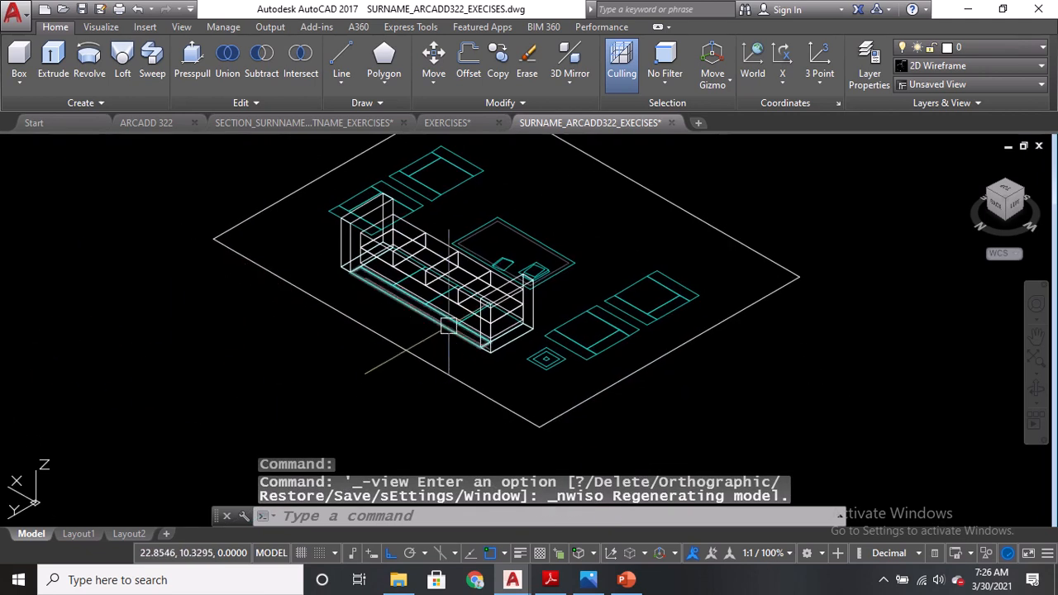
{"action": "scroll", "coordinate": [455, 318], "scroll_direction": "up", "scroll_amount": 2}
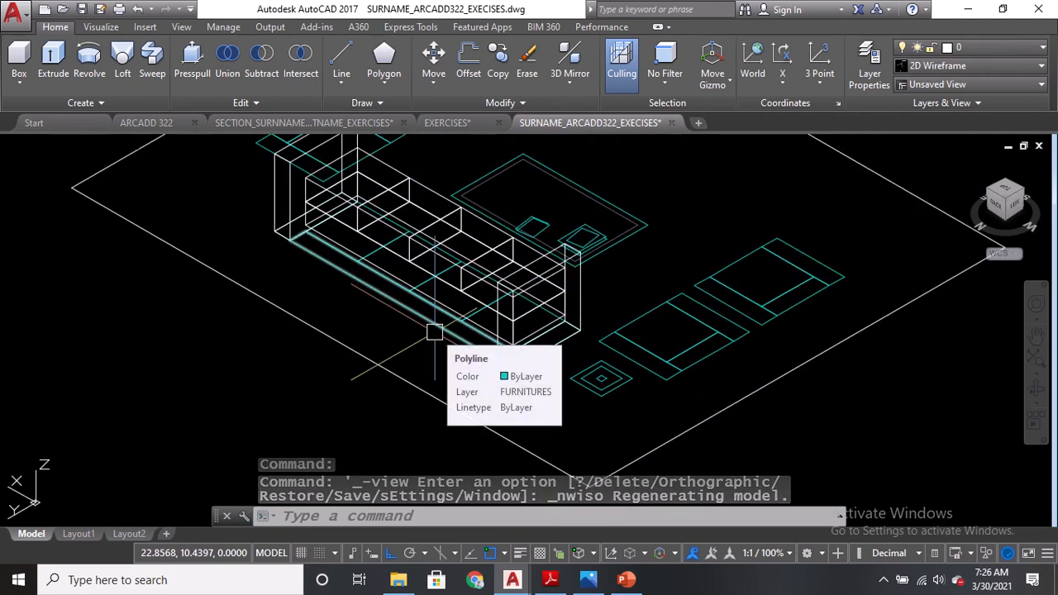
{"action": "left_click", "coordinate": [19, 58]}
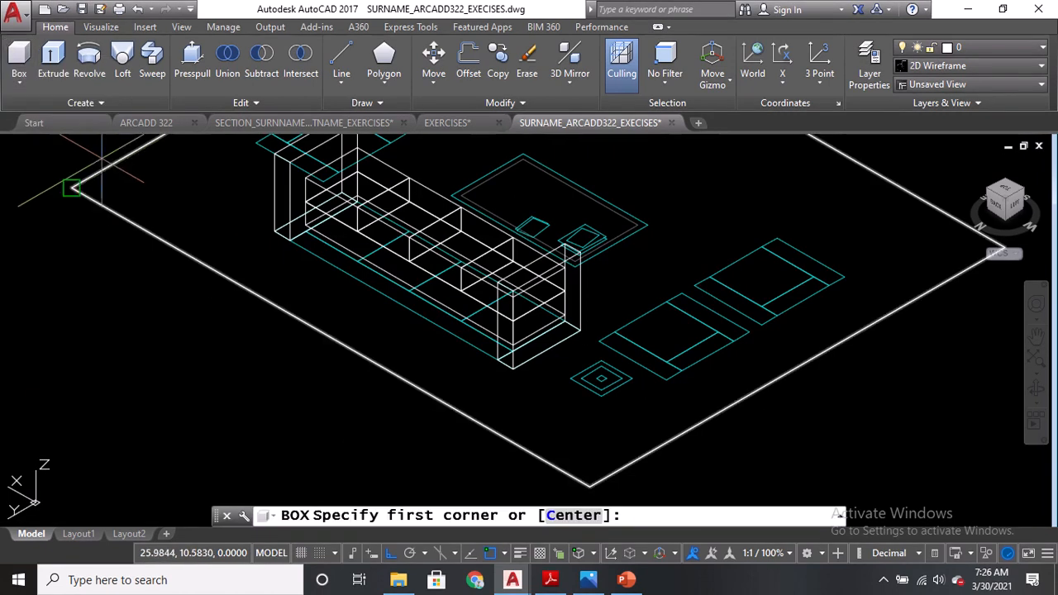
{"action": "scroll", "coordinate": [290, 241], "scroll_direction": "up", "scroll_amount": 2}
{"action": "left_click", "coordinate": [288, 229]}
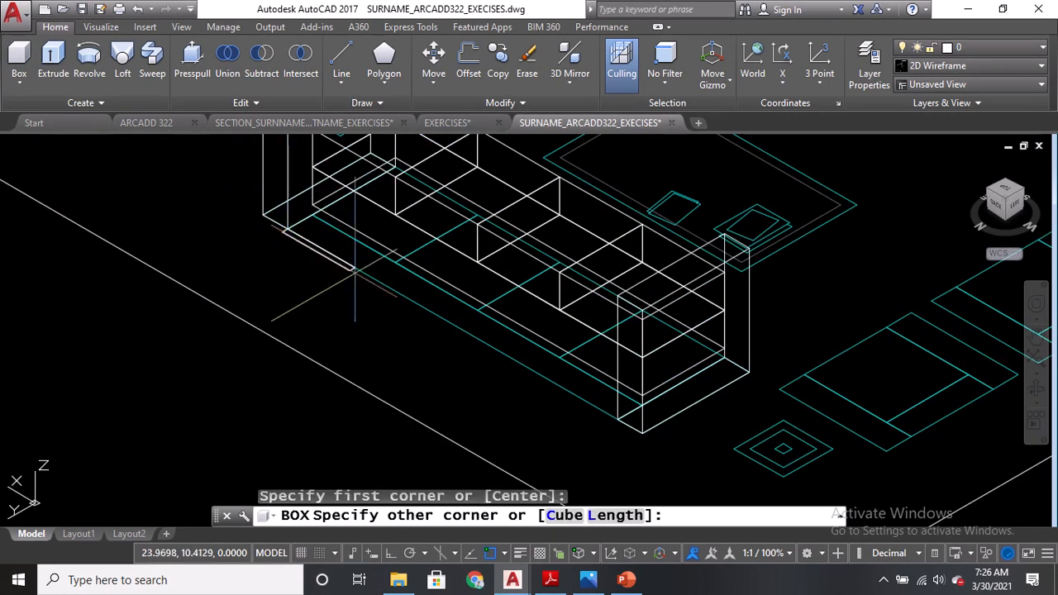
{"action": "left_click", "coordinate": [643, 406]}
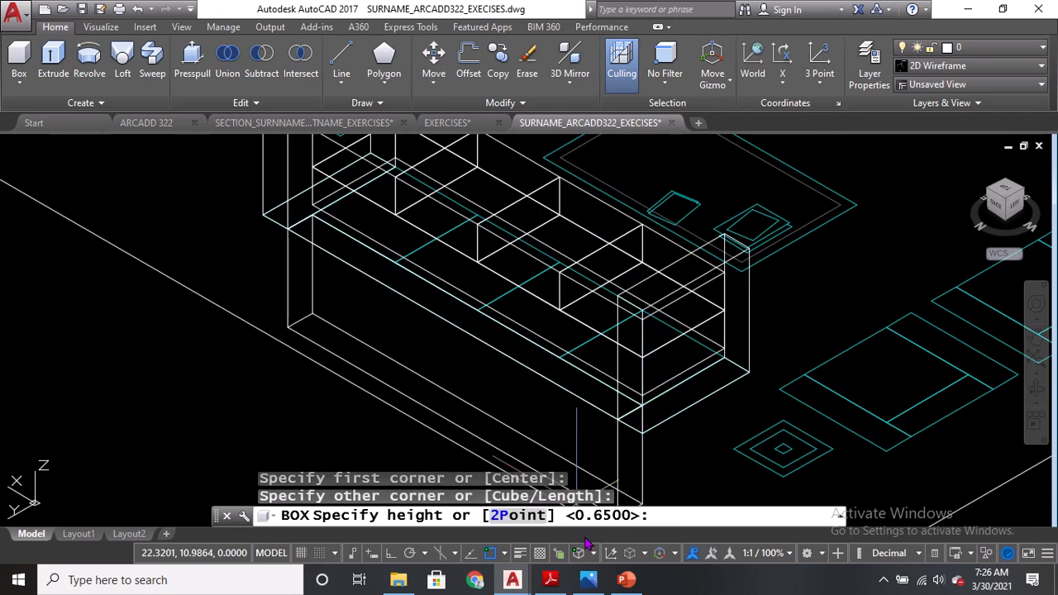
{"action": "left_click", "coordinate": [550, 579]}
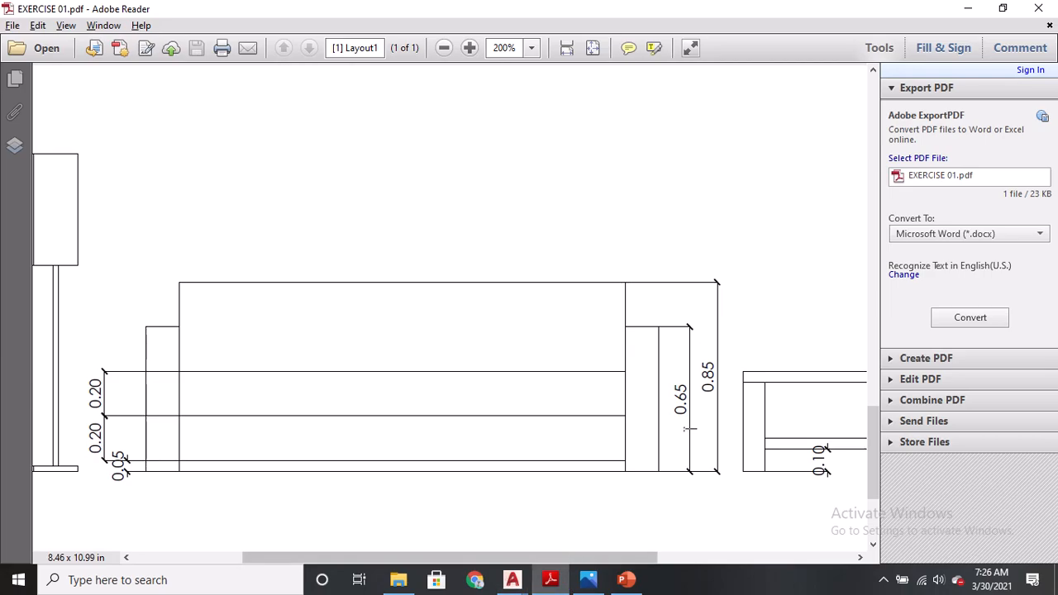
{"action": "left_click", "coordinate": [588, 580]}
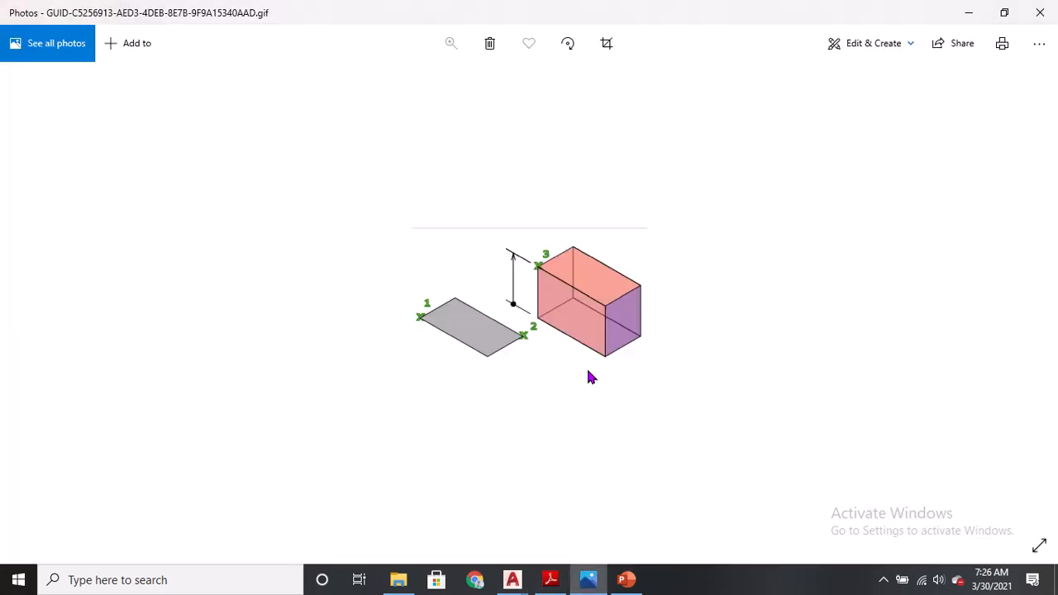
{"action": "mouse_move", "coordinate": [513, 580]}
{"action": "left_click", "coordinate": [747, 516]}
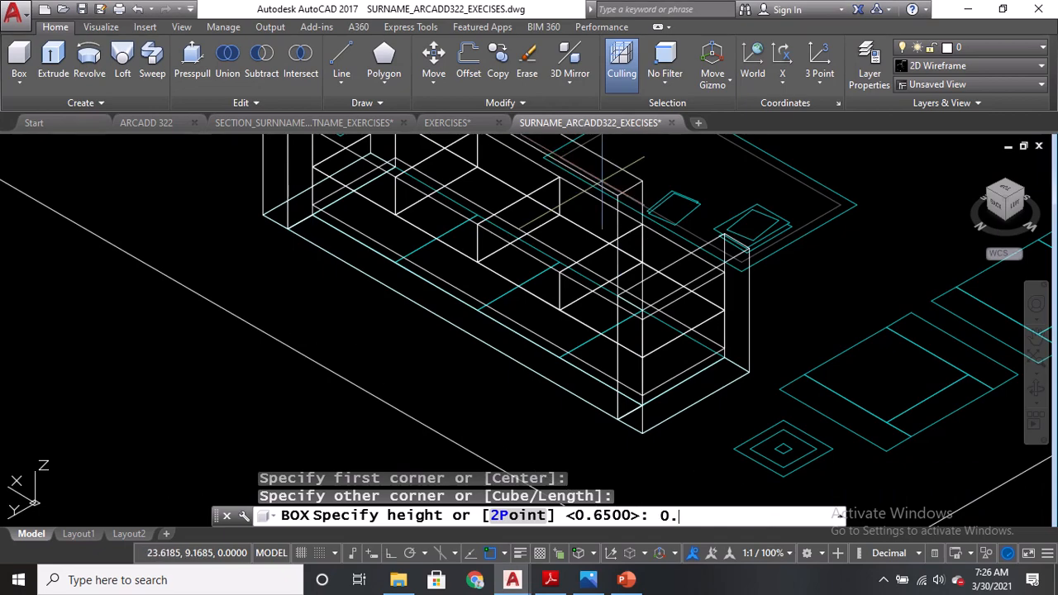
{"action": "key", "text": "Return"}
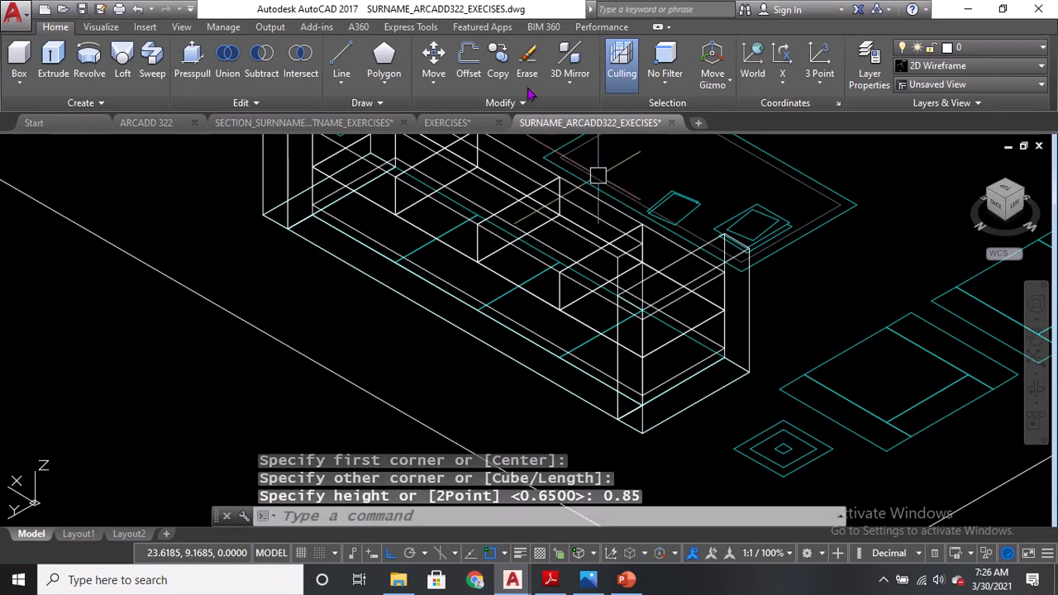
Return to the SE Isometric view and preview the Conceptual and Hidden visual styles.
{"action": "left_click", "coordinate": [46, 149]}
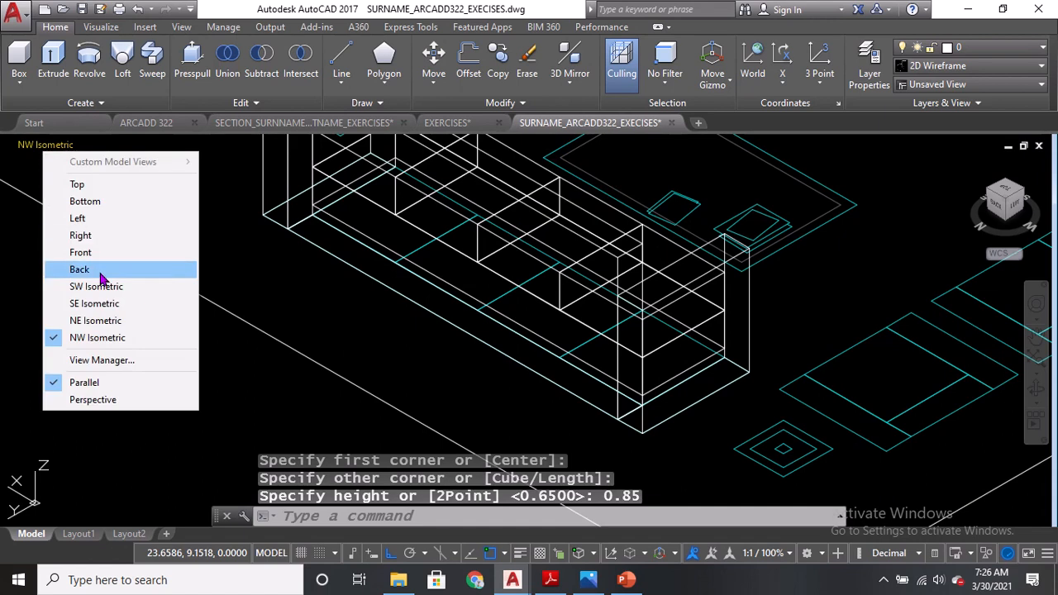
{"action": "left_click", "coordinate": [94, 302]}
{"action": "scroll", "coordinate": [527, 298], "scroll_direction": "up", "scroll_amount": 4}
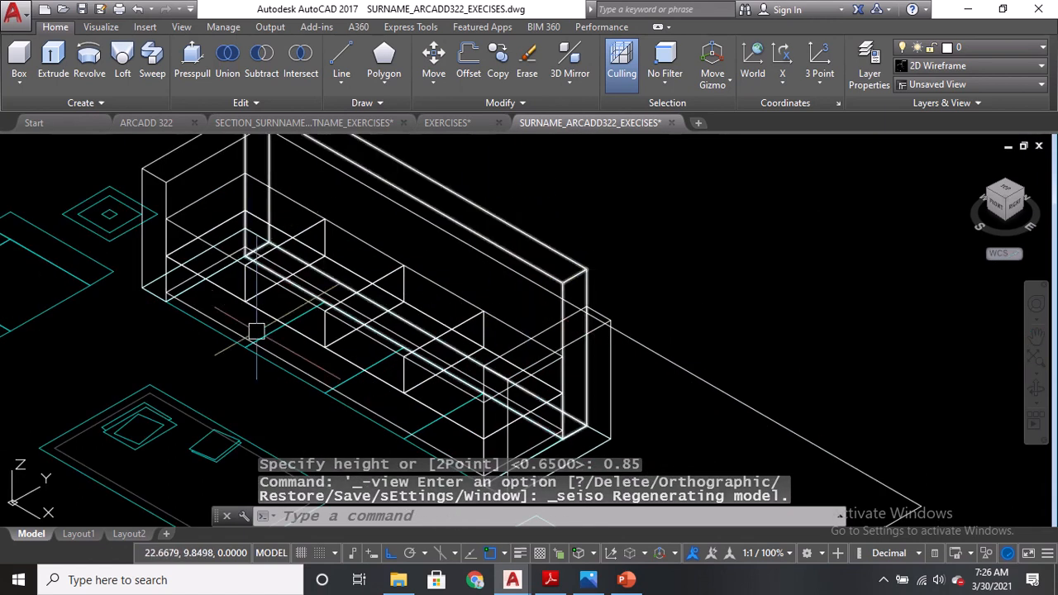
{"action": "middle_click_drag", "start_coordinate": [284, 338], "coordinate": [402, 339]}
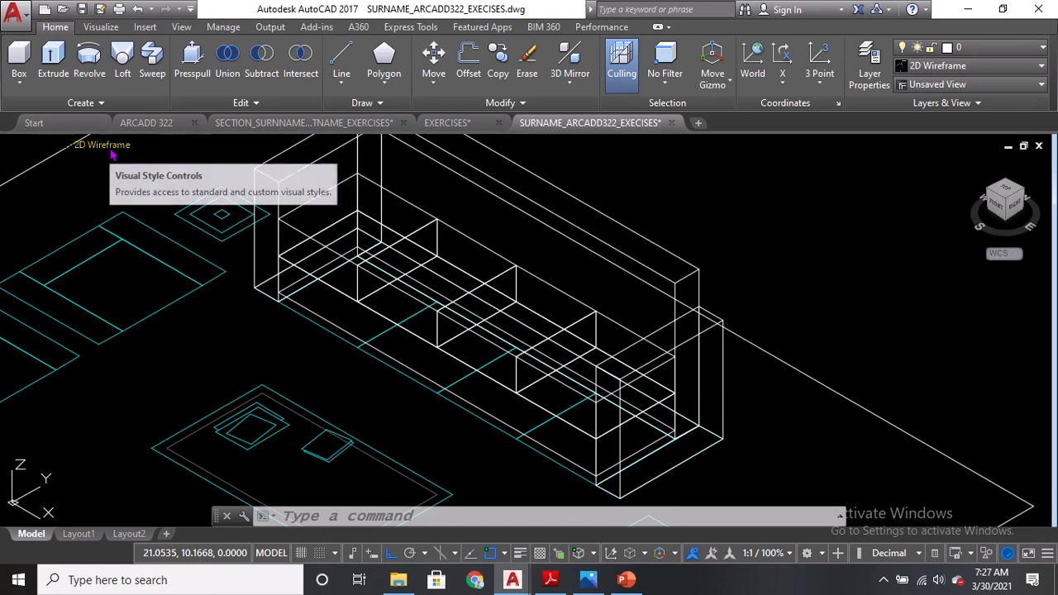
{"action": "left_click", "coordinate": [112, 152]}
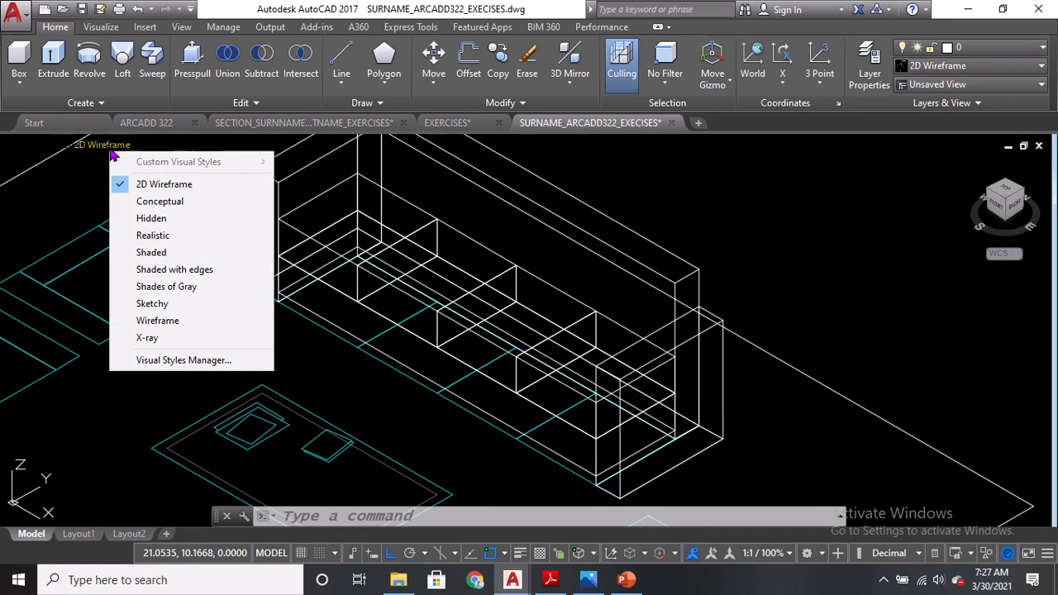
{"action": "left_click", "coordinate": [152, 207]}
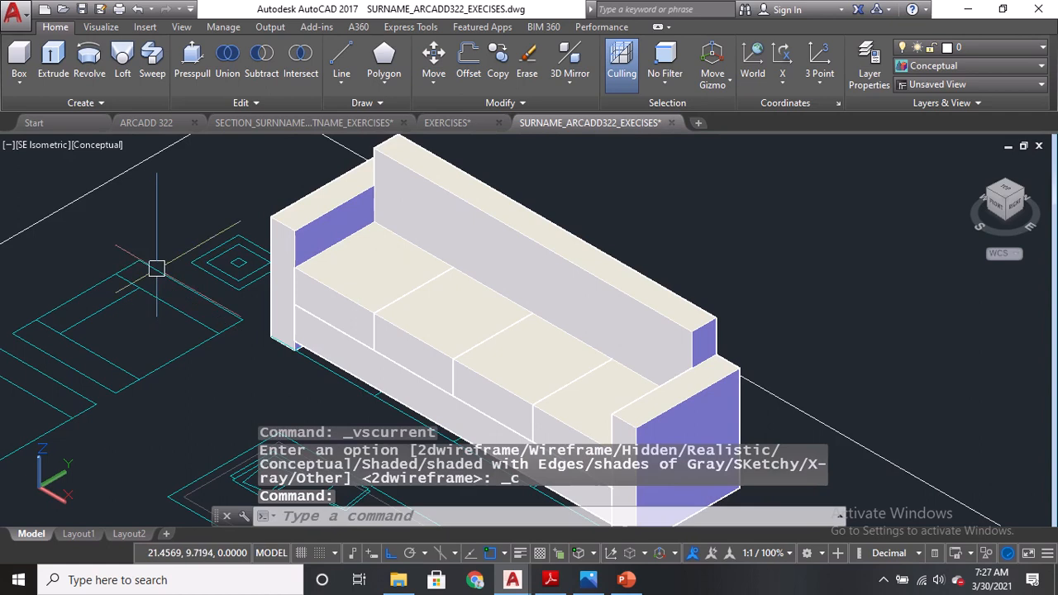
{"action": "left_click", "coordinate": [90, 147]}
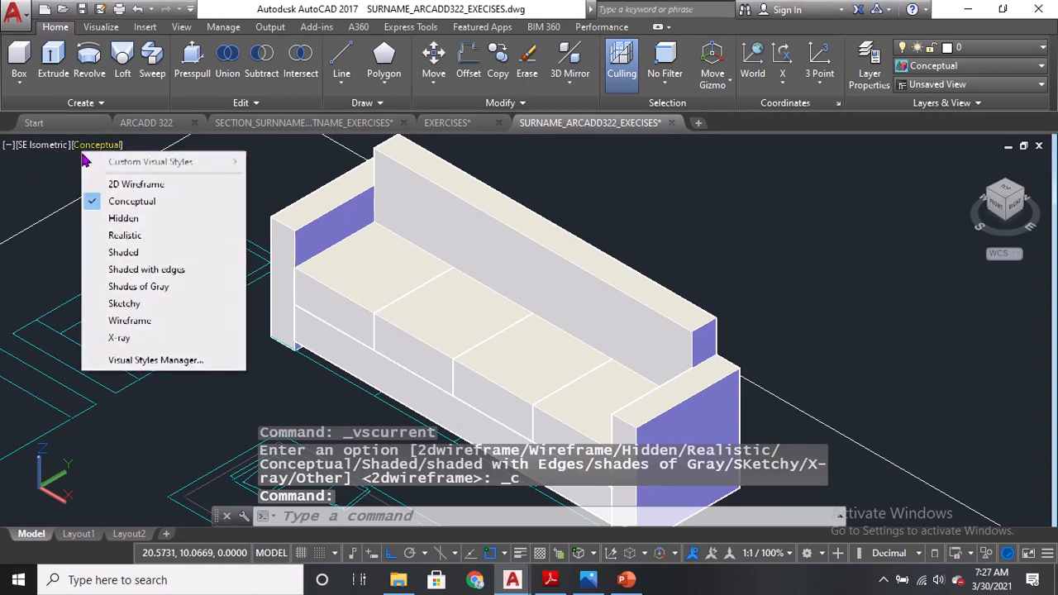
{"action": "left_click", "coordinate": [116, 220]}
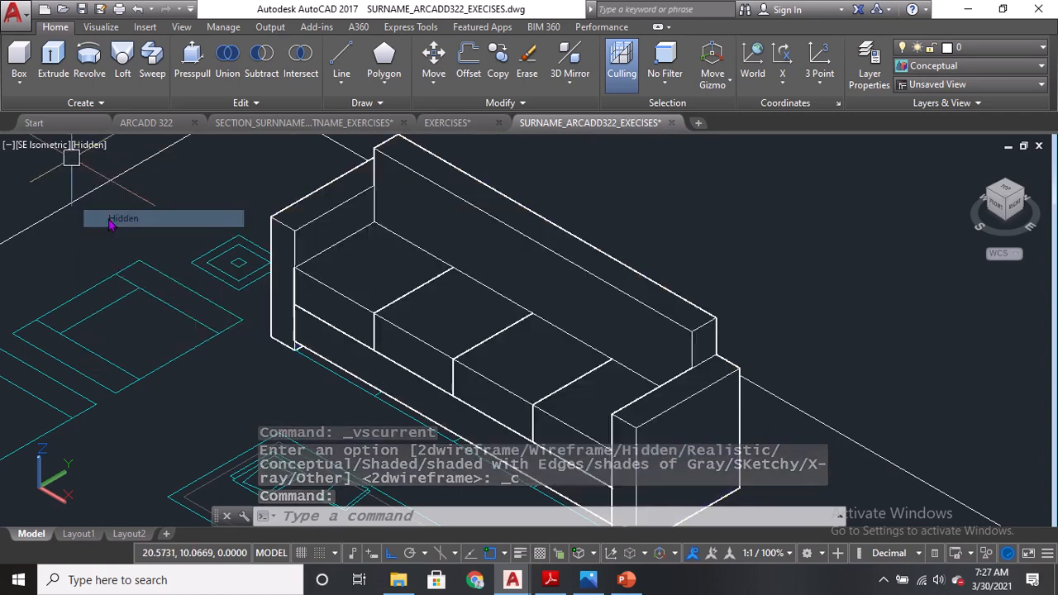
Preview the Realistic, Shaded and Shaded with edges visual styles on the sofa model.
{"action": "left_click", "coordinate": [89, 145]}
{"action": "left_click", "coordinate": [135, 237]}
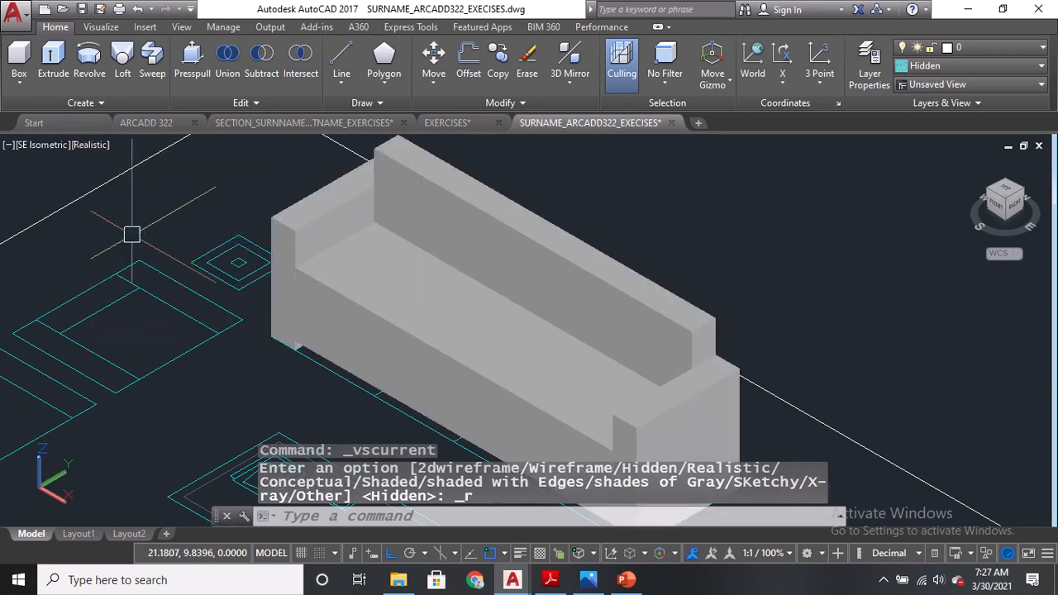
{"action": "left_click", "coordinate": [88, 147]}
{"action": "left_click", "coordinate": [119, 249]}
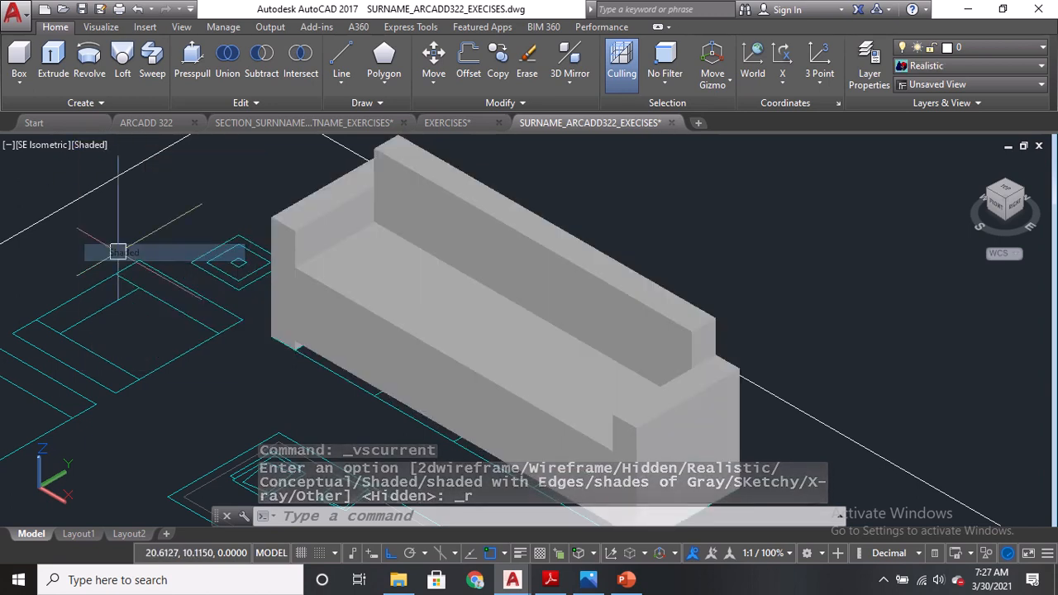
{"action": "left_click", "coordinate": [87, 147]}
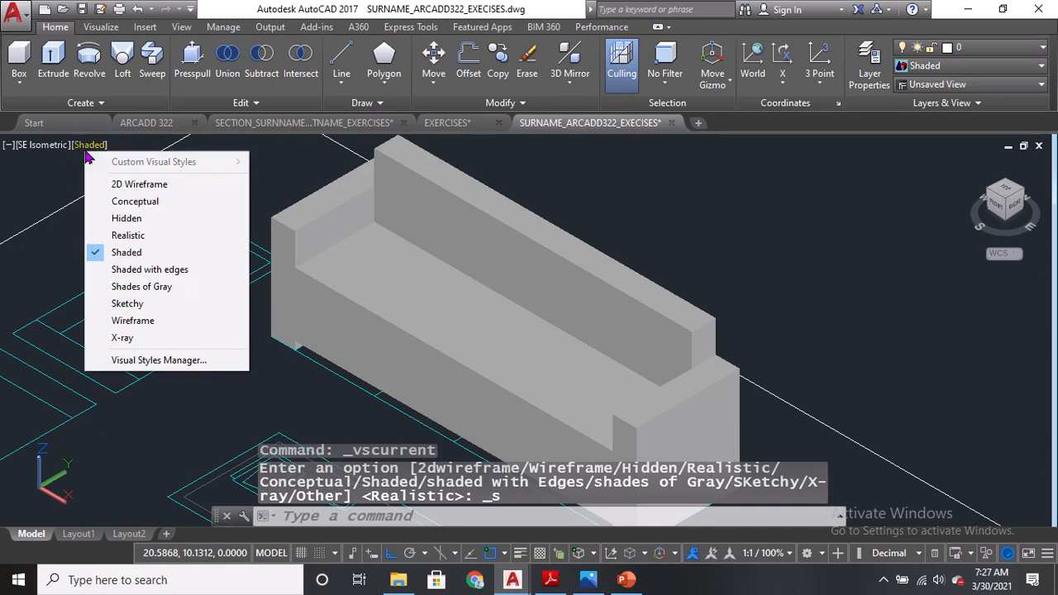
{"action": "left_click", "coordinate": [131, 267]}
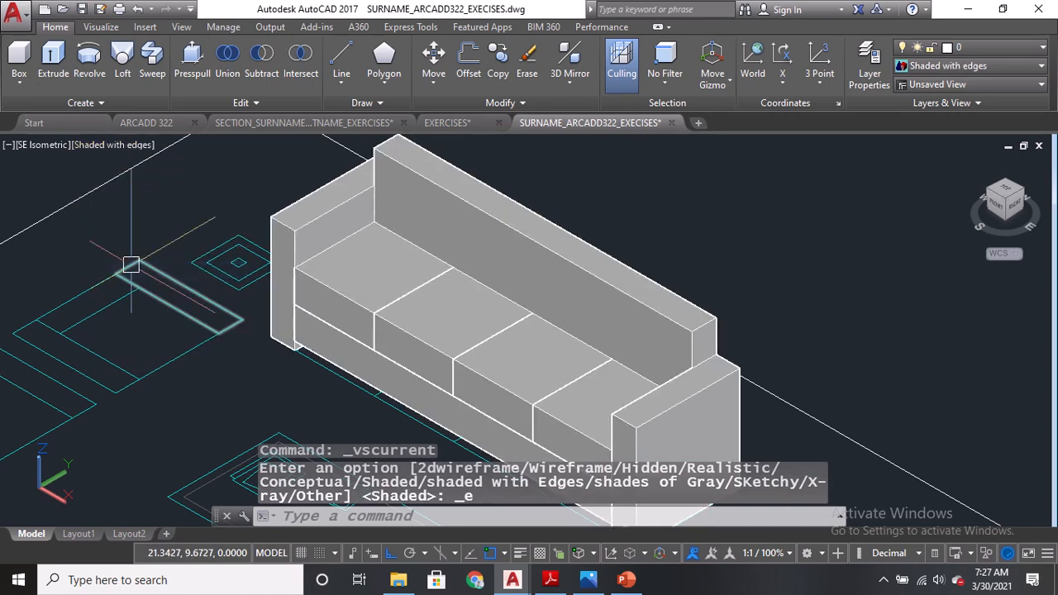
Try the Shades of Gray, Sketchy and Wireframe visual styles, ending with the X-ray visual style.
{"action": "left_click", "coordinate": [101, 149]}
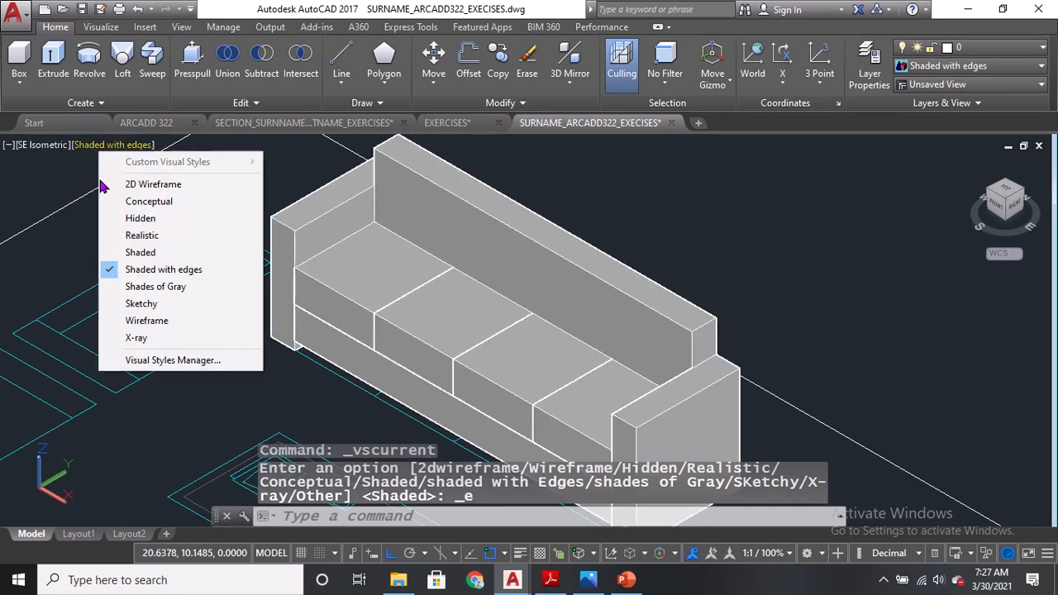
{"action": "left_click", "coordinate": [137, 283]}
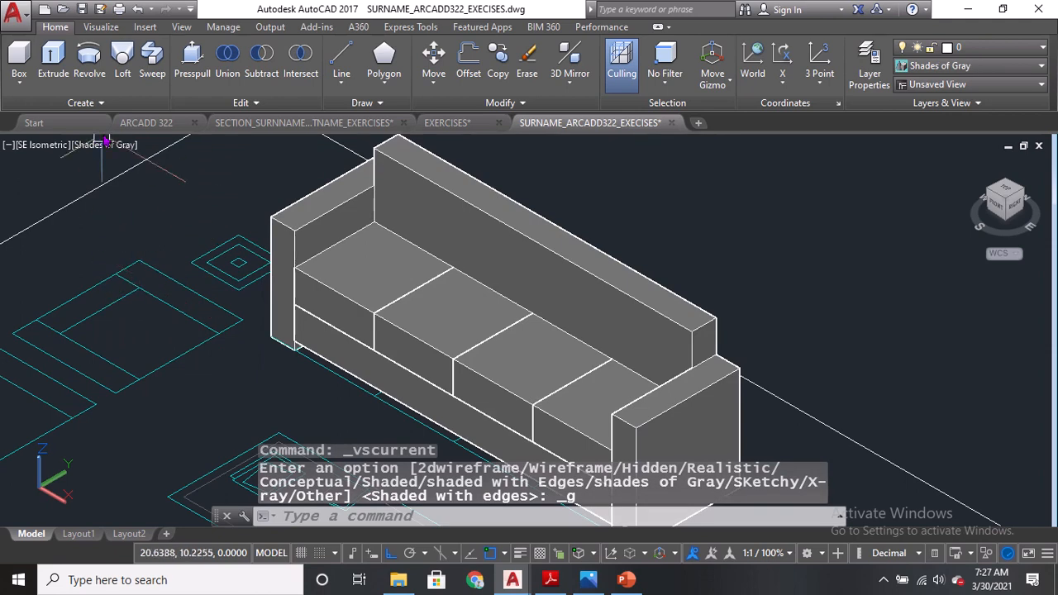
{"action": "left_click", "coordinate": [105, 146]}
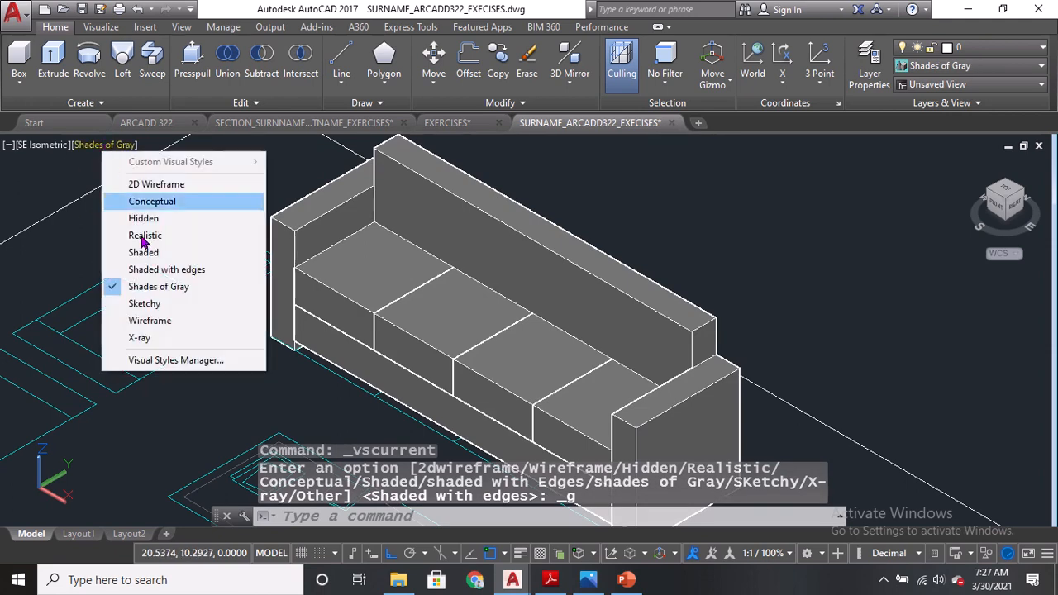
{"action": "left_click", "coordinate": [164, 303]}
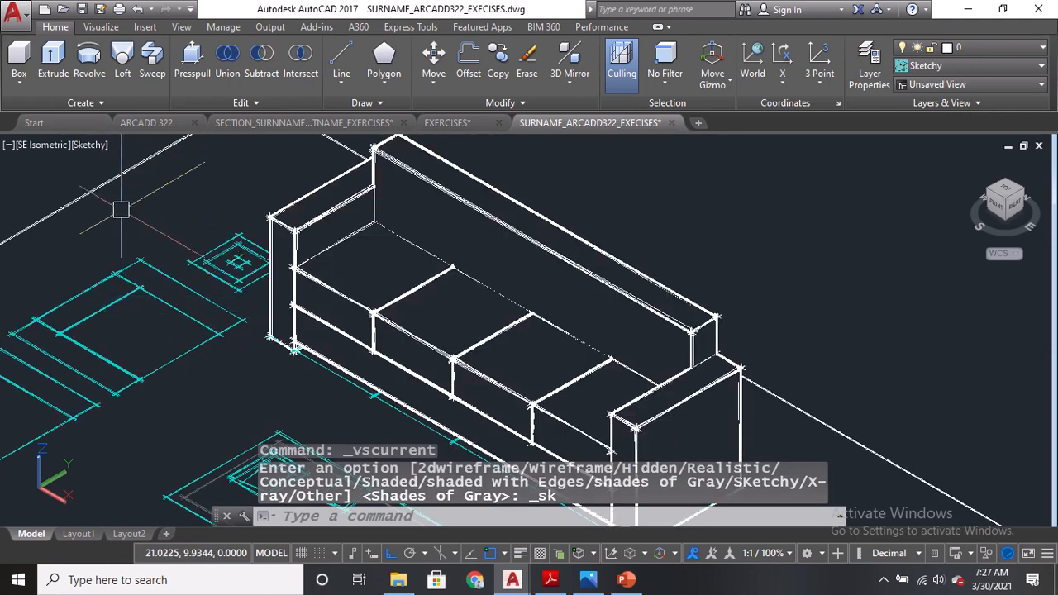
{"action": "left_click", "coordinate": [79, 147]}
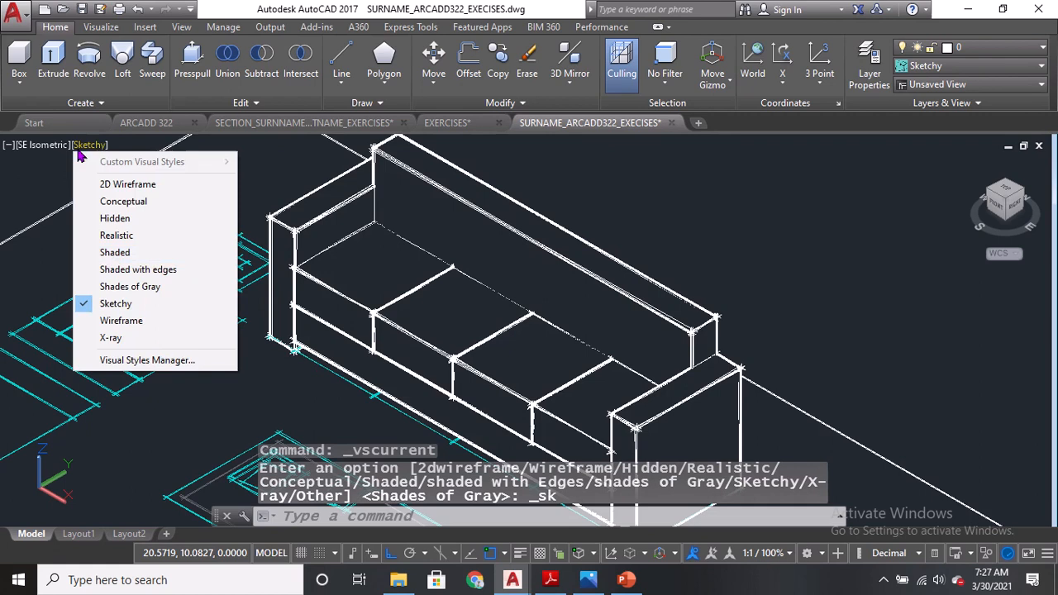
{"action": "left_click", "coordinate": [116, 322]}
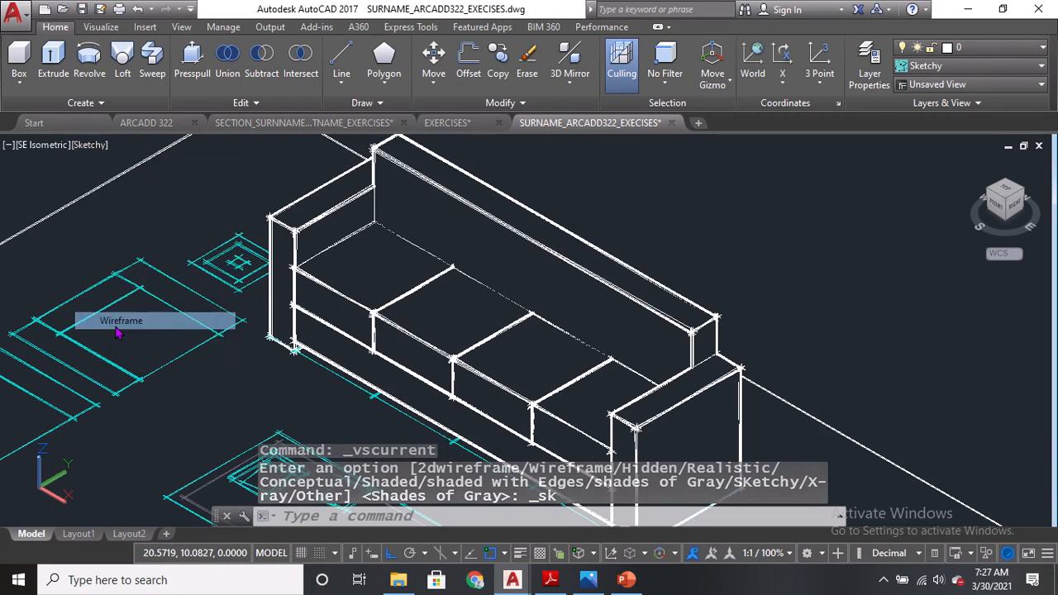
{"action": "left_click", "coordinate": [95, 146]}
{"action": "left_click", "coordinate": [134, 337]}
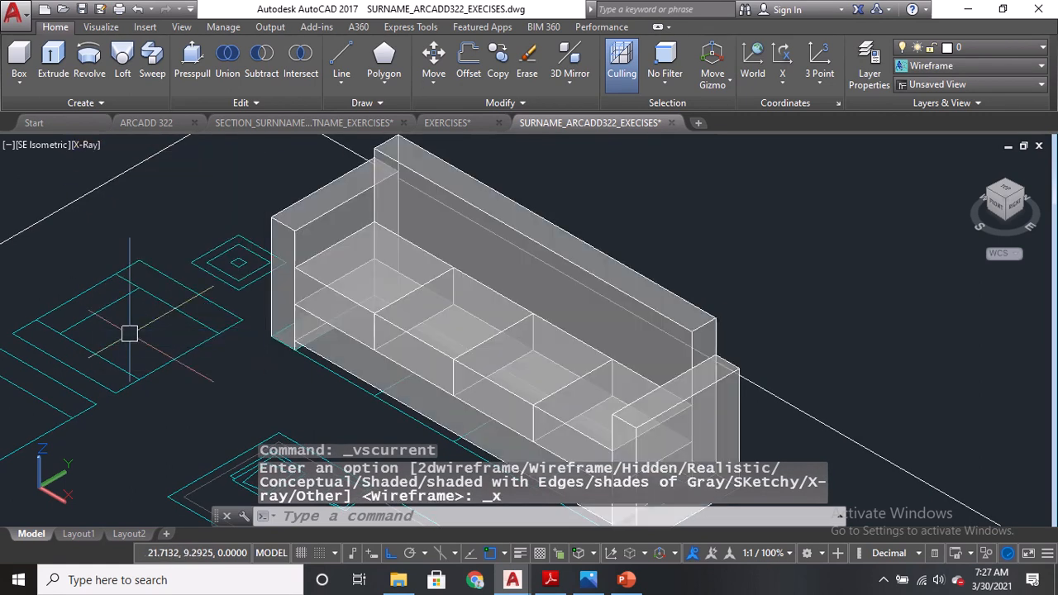
Create a 0.85-high box along the back of the armchair outline, checking the height in the PDF elevation.
{"action": "middle_click_drag", "start_coordinate": [538, 314], "coordinate": [527, 266]}
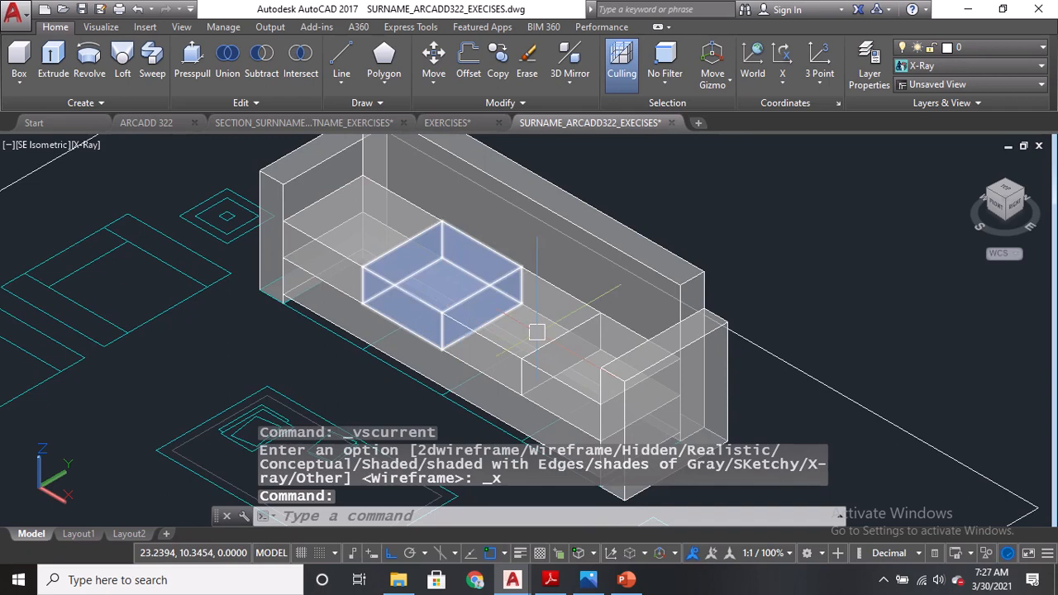
{"action": "mouse_move", "coordinate": [732, 383]}
{"action": "middle_mouse_down"}
{"action": "mouse_move", "coordinate": [806, 331]}
{"action": "mouse_move", "coordinate": [927, 406]}
{"action": "middle_mouse_up"}
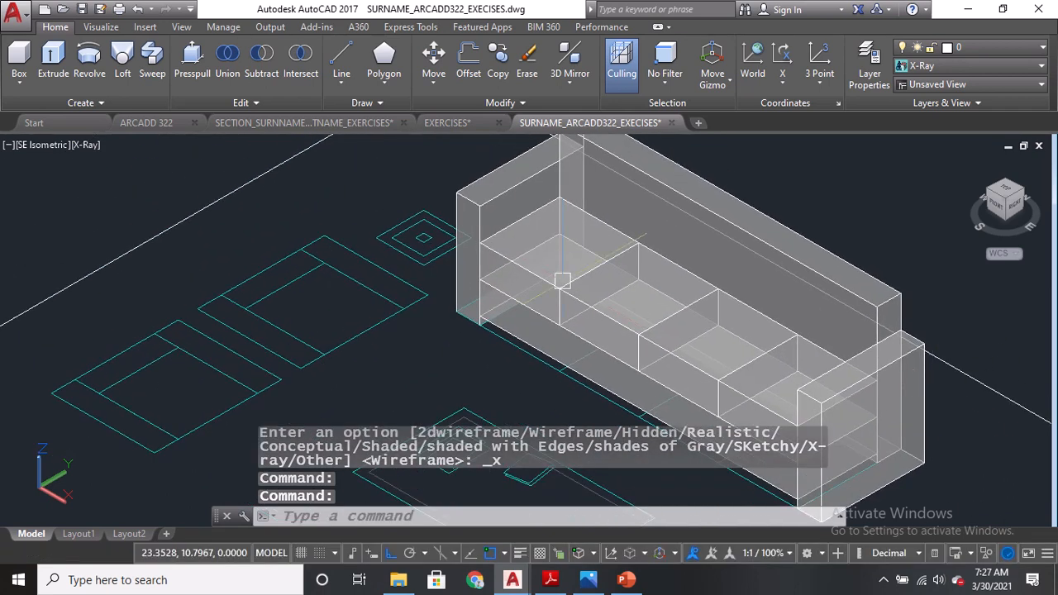
{"action": "left_click", "coordinate": [18, 60]}
{"action": "scroll", "coordinate": [215, 308], "scroll_direction": "up", "scroll_amount": 2}
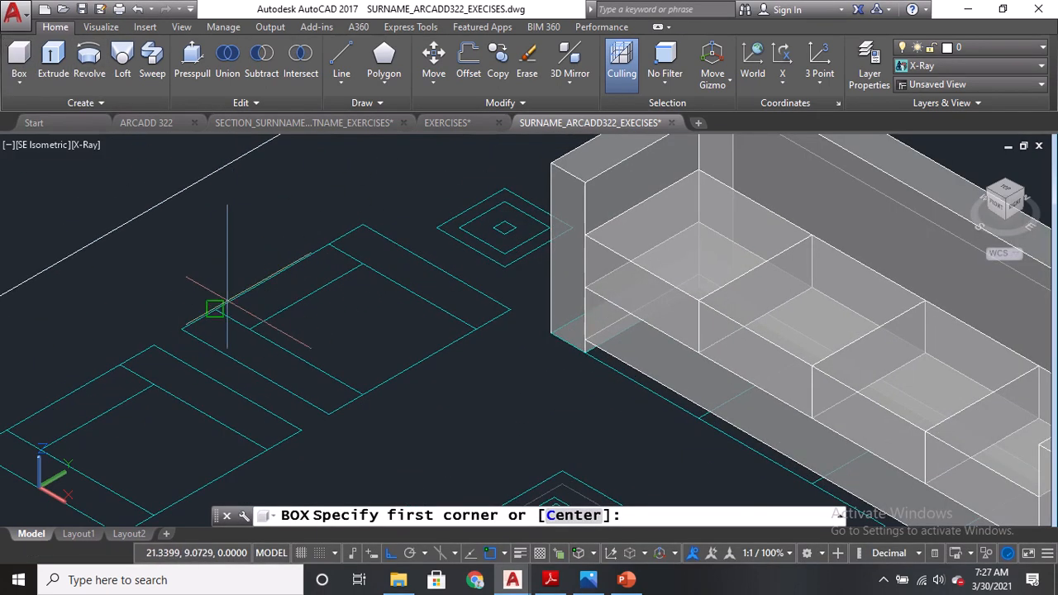
{"action": "left_click", "coordinate": [215, 308]}
{"action": "left_click", "coordinate": [362, 264]}
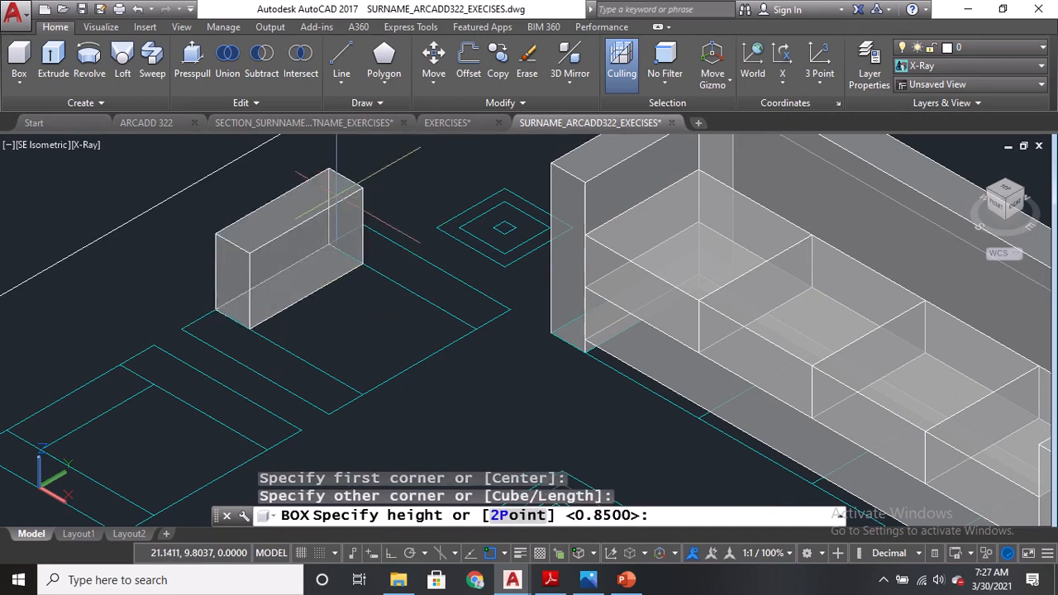
{"action": "left_click", "coordinate": [550, 580]}
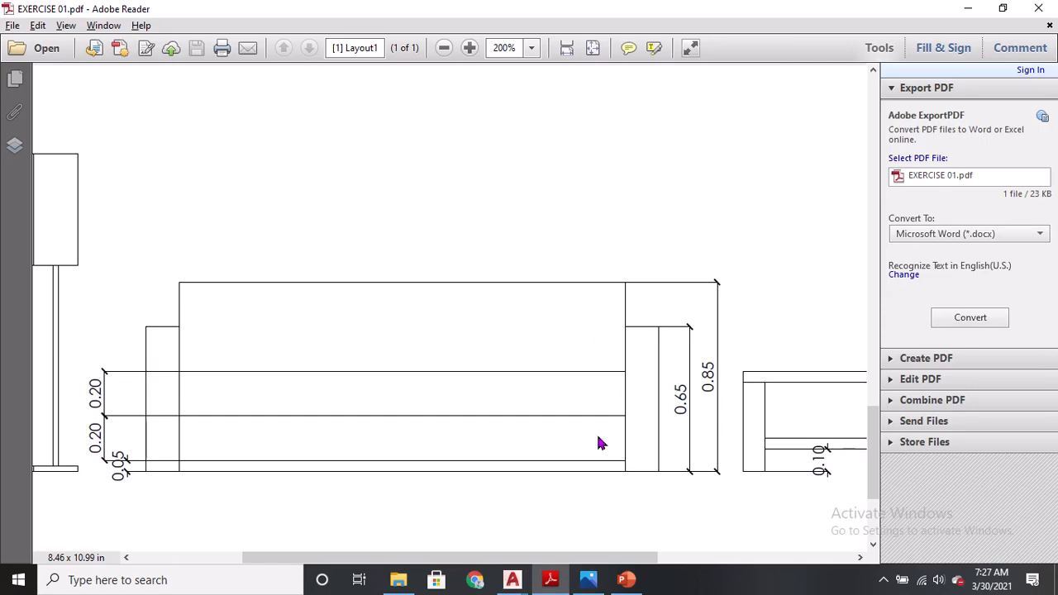
{"action": "key", "text": "alt+Tab"}
{"action": "scroll", "coordinate": [321, 210], "scroll_direction": "down", "scroll_amount": 3}
{"action": "middle_click_drag", "start_coordinate": [282, 229], "coordinate": [282, 292]}
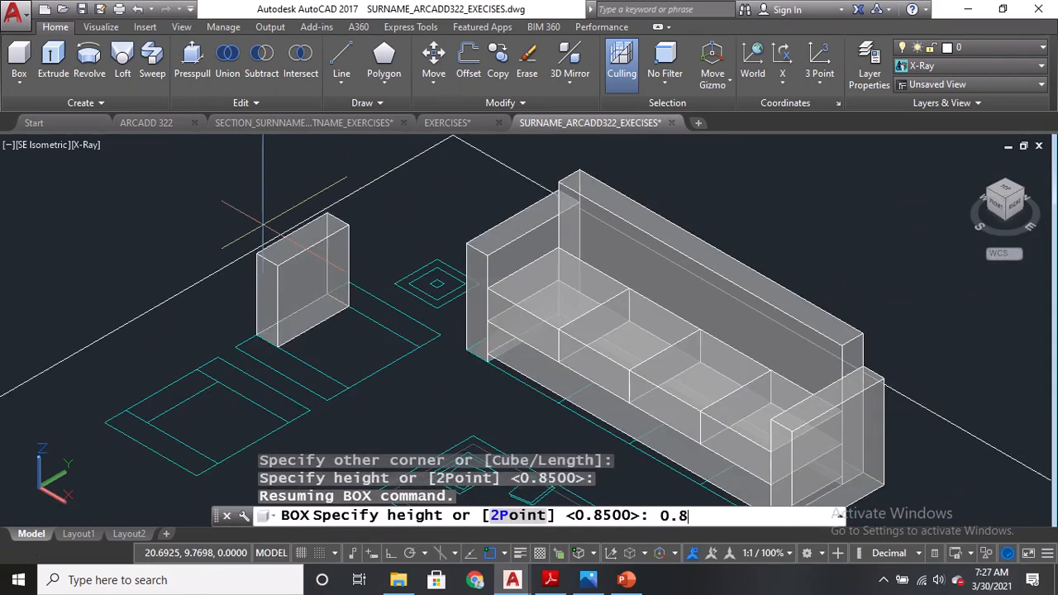
{"action": "key", "text": "Return"}
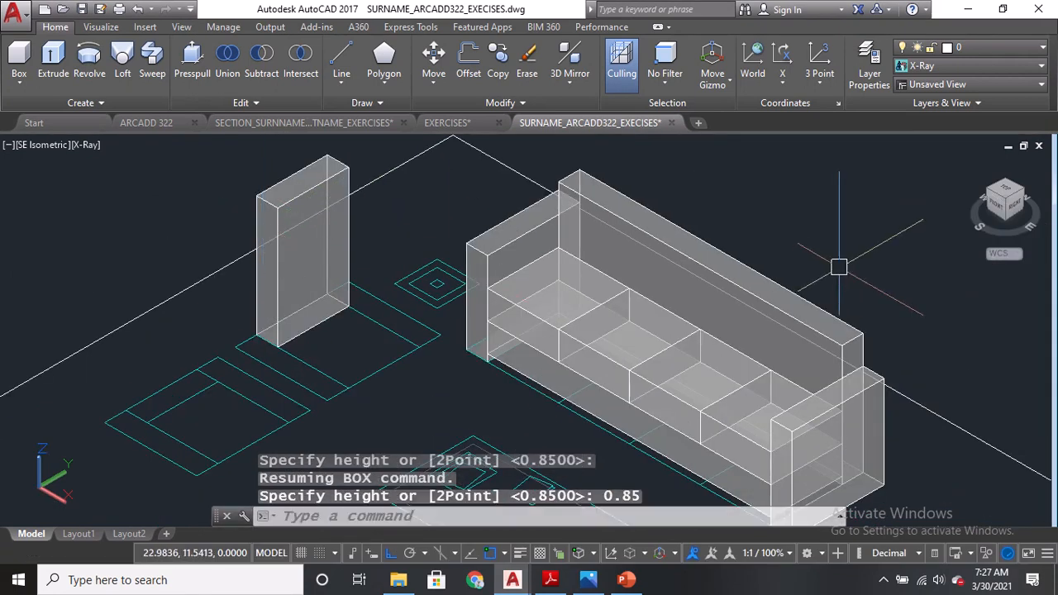
Set the long sofa's backrest box height to 0.90 using Quick Properties.
{"action": "type", "text": "QP"}
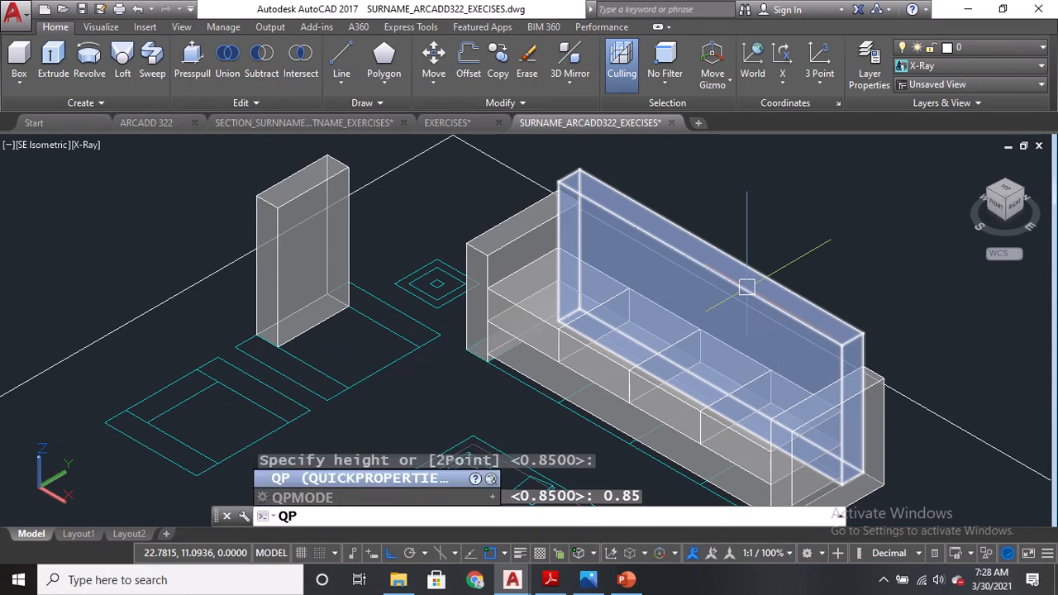
{"action": "key", "text": "Return"}
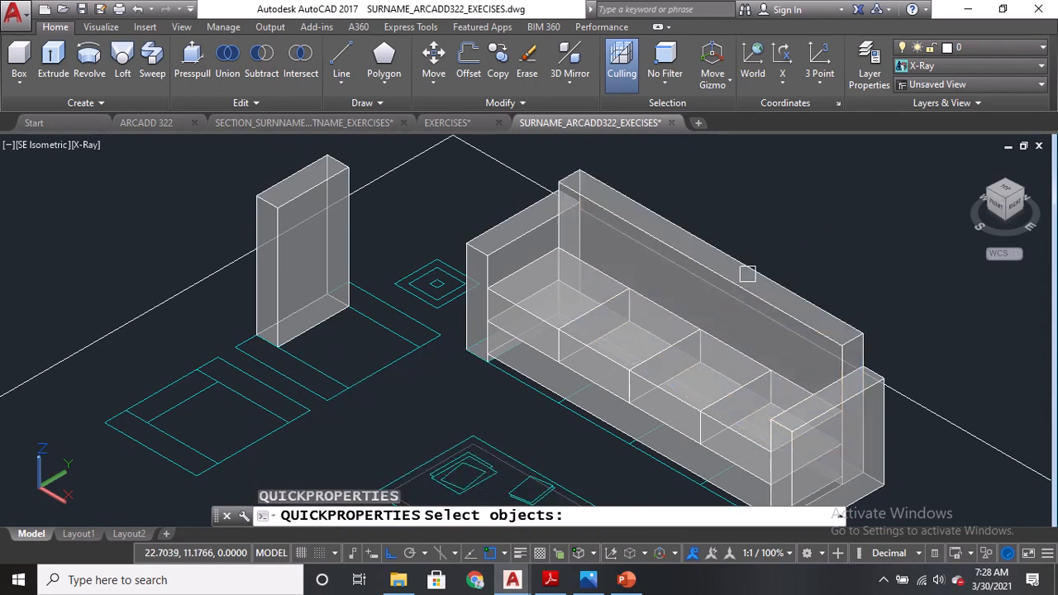
{"action": "left_click", "coordinate": [749, 272]}
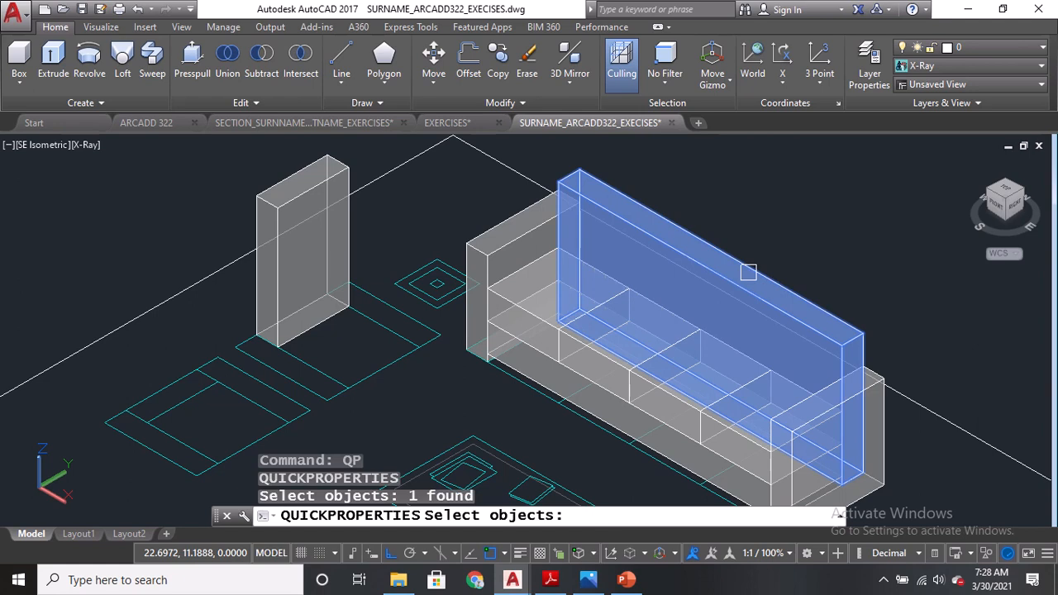
{"action": "key", "text": "Return"}
{"action": "left_click", "coordinate": [915, 225]}
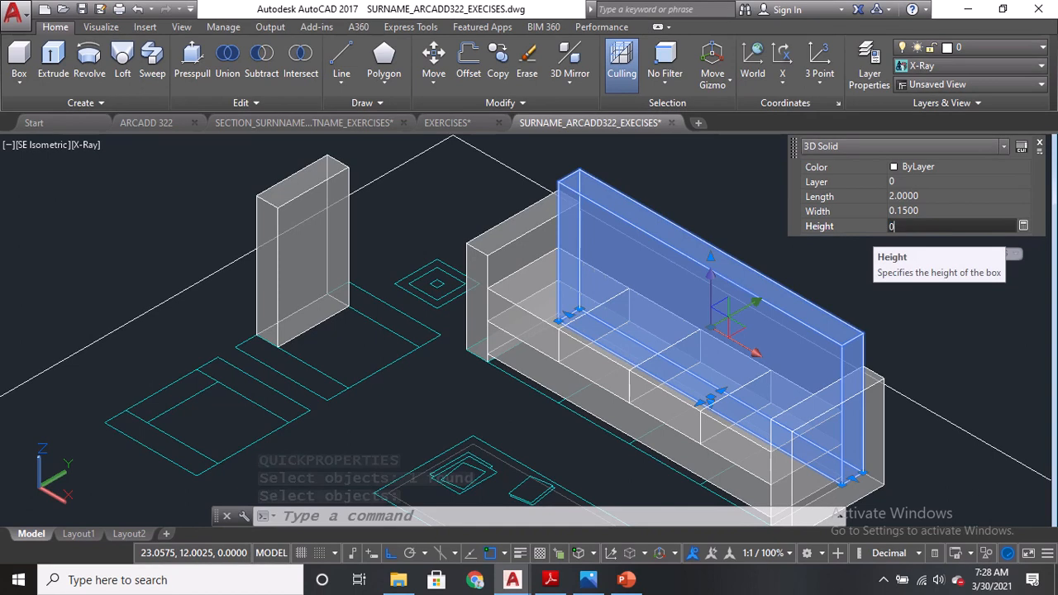
{"action": "type", "text": "0.90"}
{"action": "key", "text": "Return"}
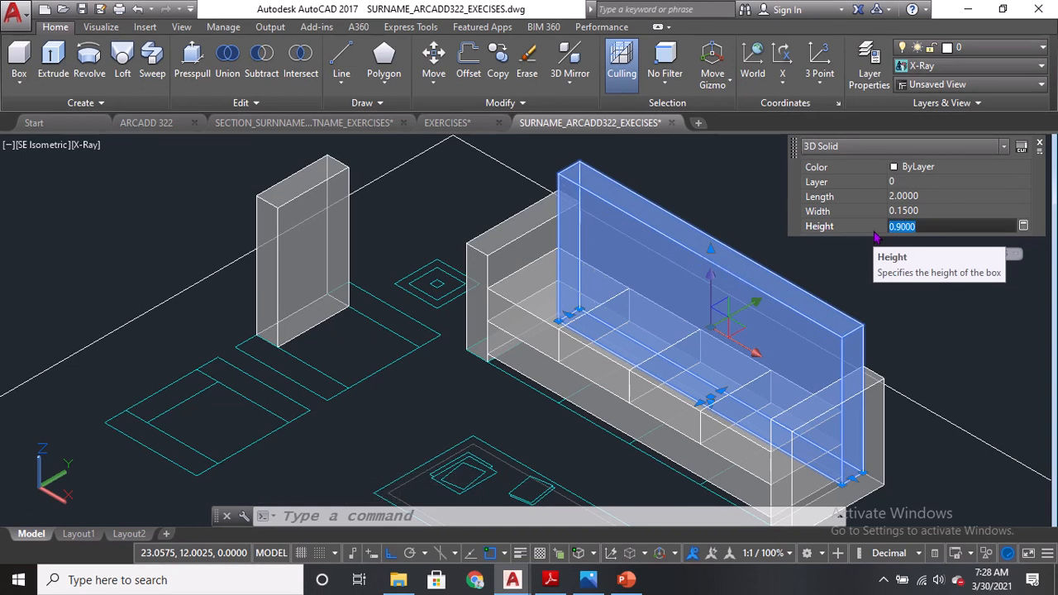
{"action": "key", "text": "Escape"}
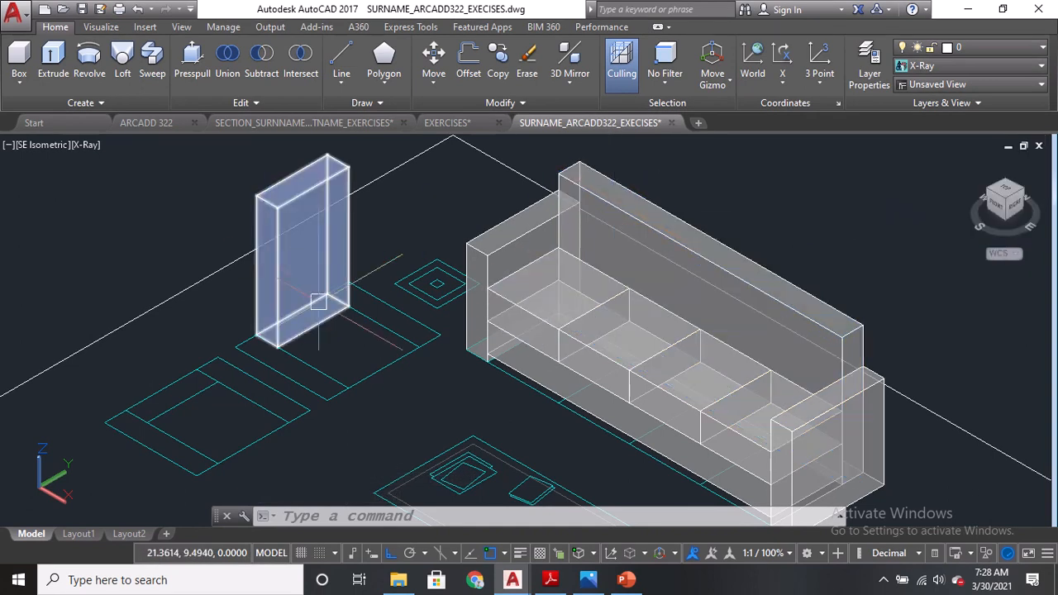
Create a 0.65-high armrest box along the armchair's side, snapping to the backrest corner.
{"action": "left_click", "coordinate": [18, 56]}
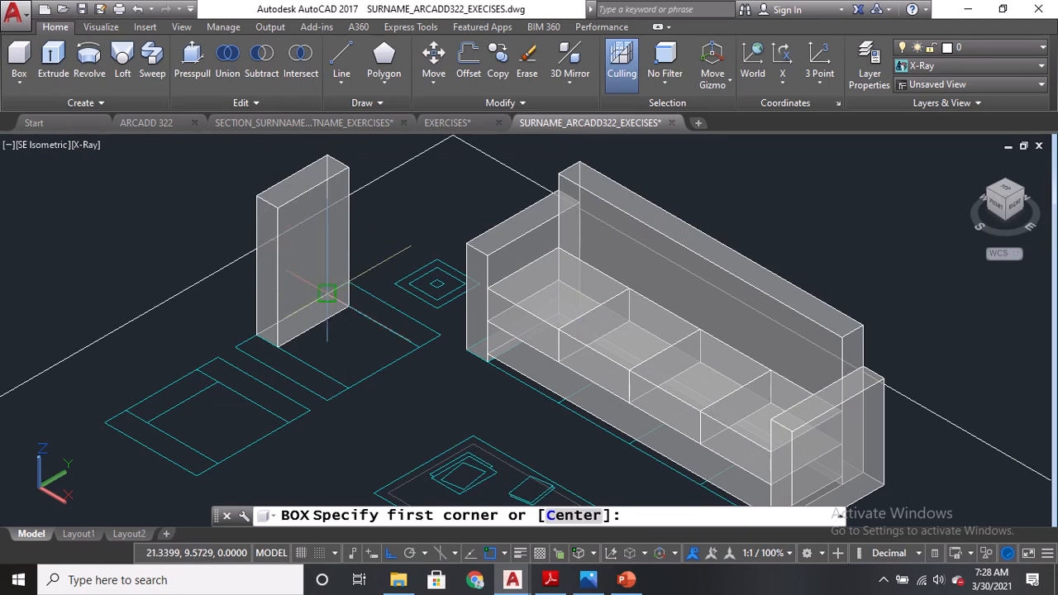
{"action": "scroll", "coordinate": [328, 294], "scroll_direction": "up", "scroll_amount": 3}
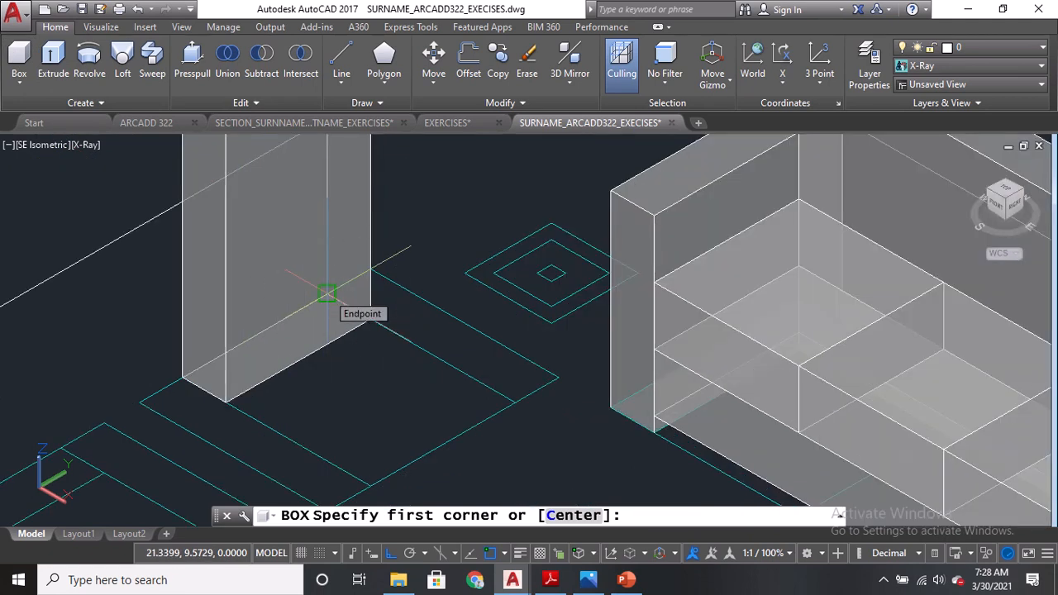
{"action": "left_click", "coordinate": [327, 293]}
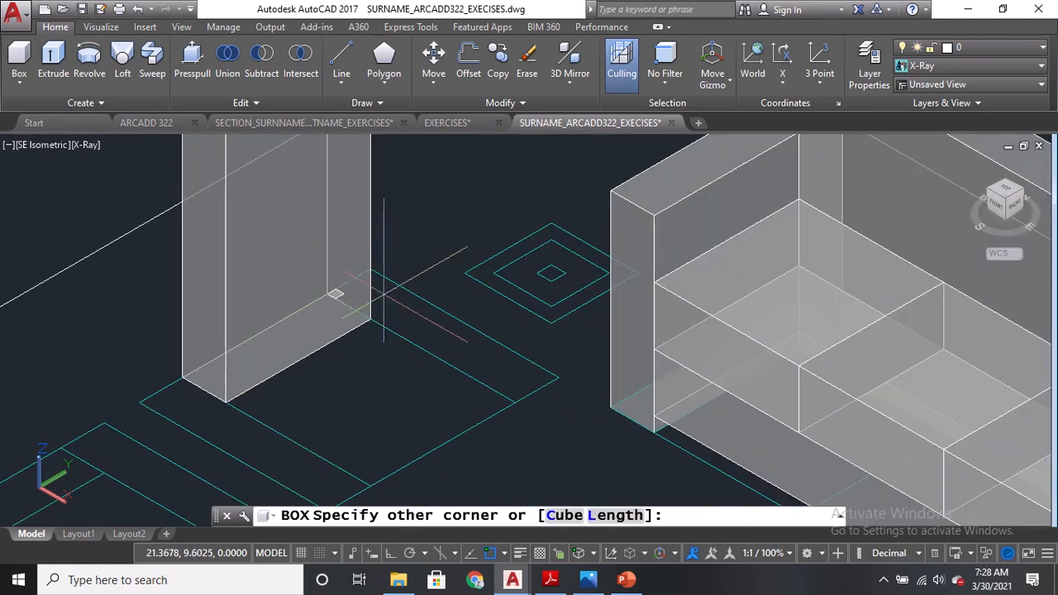
{"action": "left_click", "coordinate": [558, 377]}
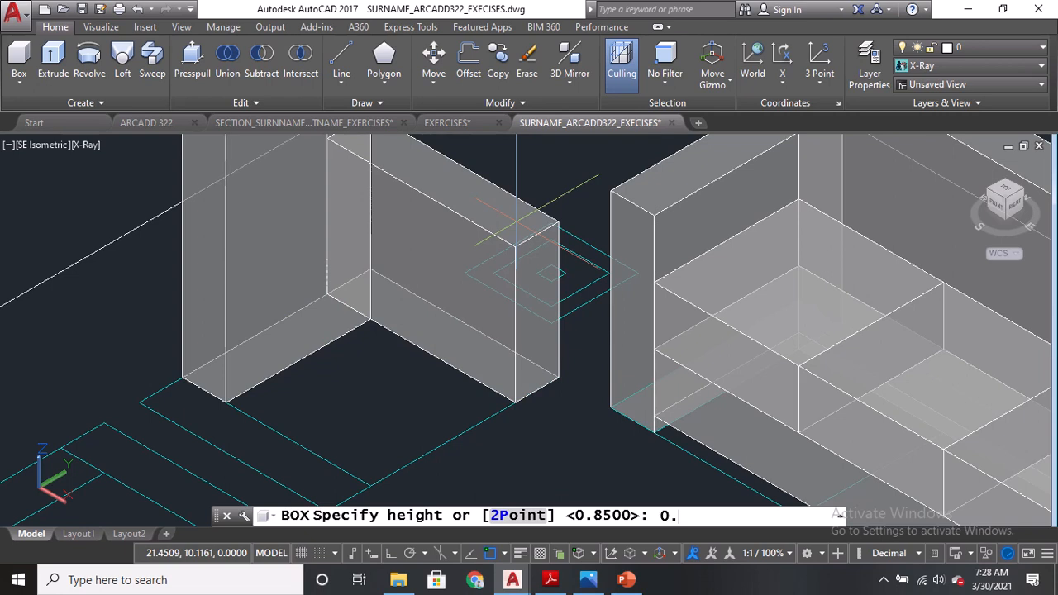
{"action": "type", "text": "0.65"}
{"action": "key", "text": "Return"}
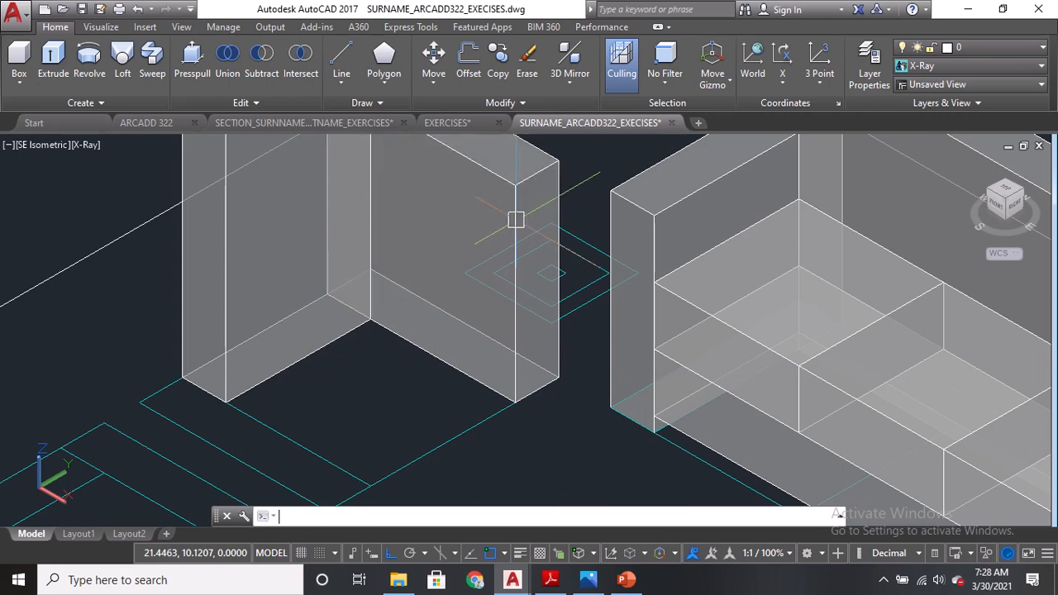
Create a 0.2-high seat box between the armchair's backrest and armrest.
{"action": "scroll", "coordinate": [407, 359], "scroll_direction": "down", "scroll_amount": 3}
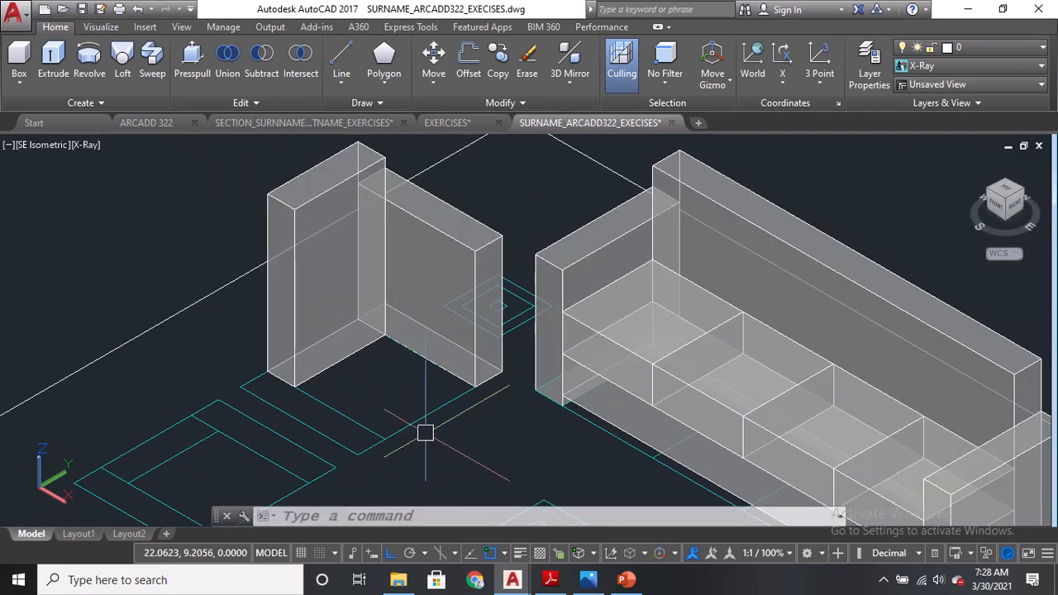
{"action": "left_click", "coordinate": [20, 75]}
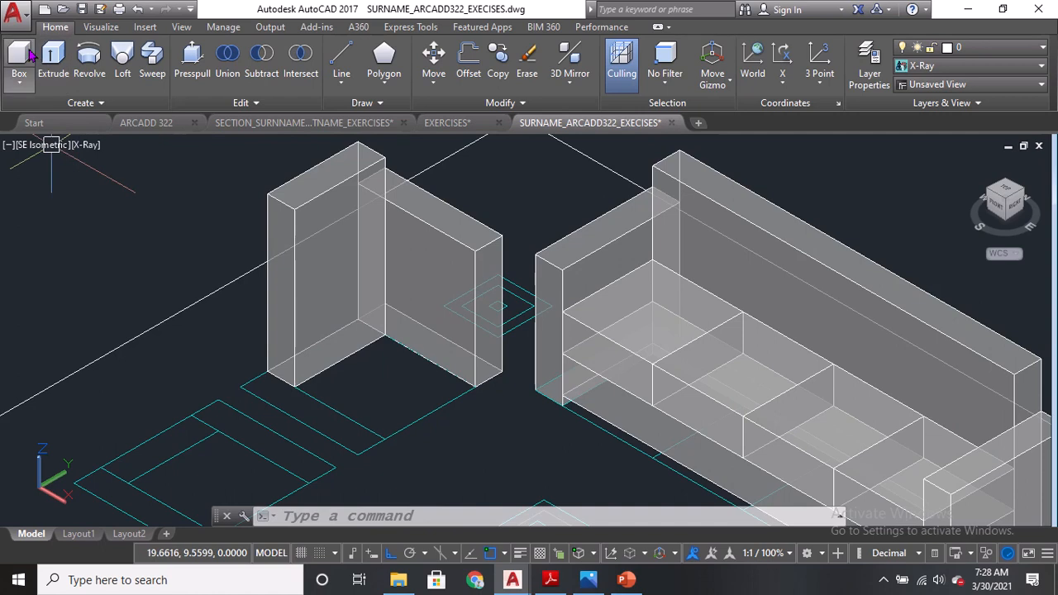
{"action": "left_click", "coordinate": [295, 387]}
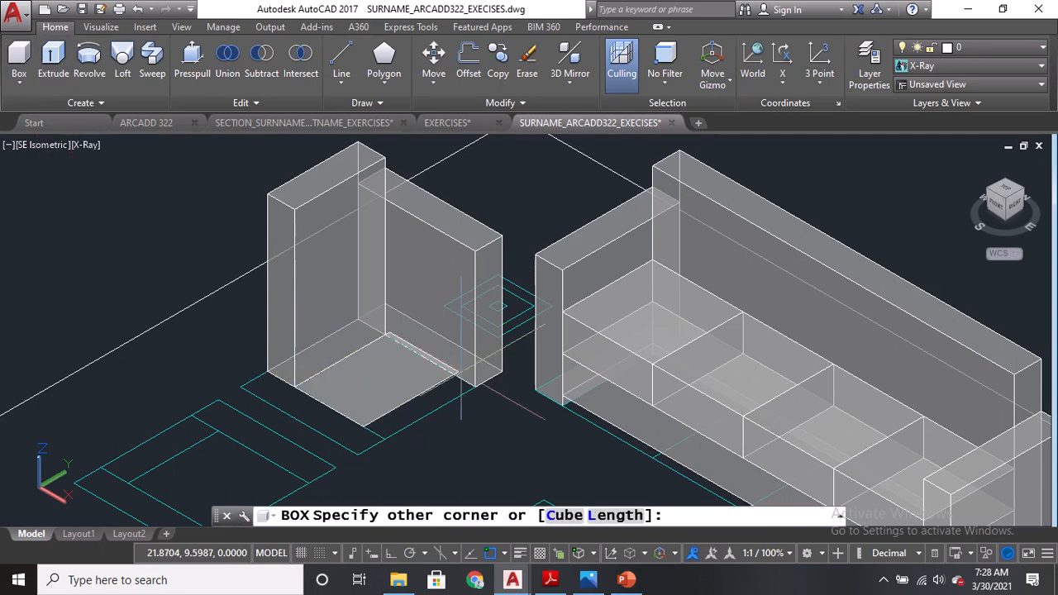
{"action": "left_click", "coordinate": [474, 386]}
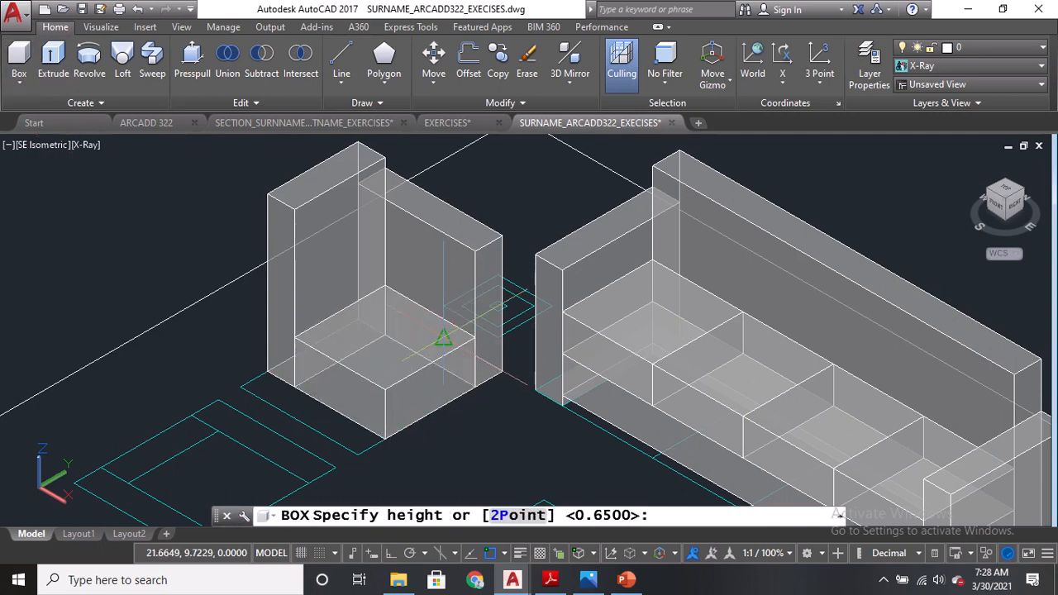
{"action": "type", "text": ".2"}
{"action": "key", "text": "Return"}
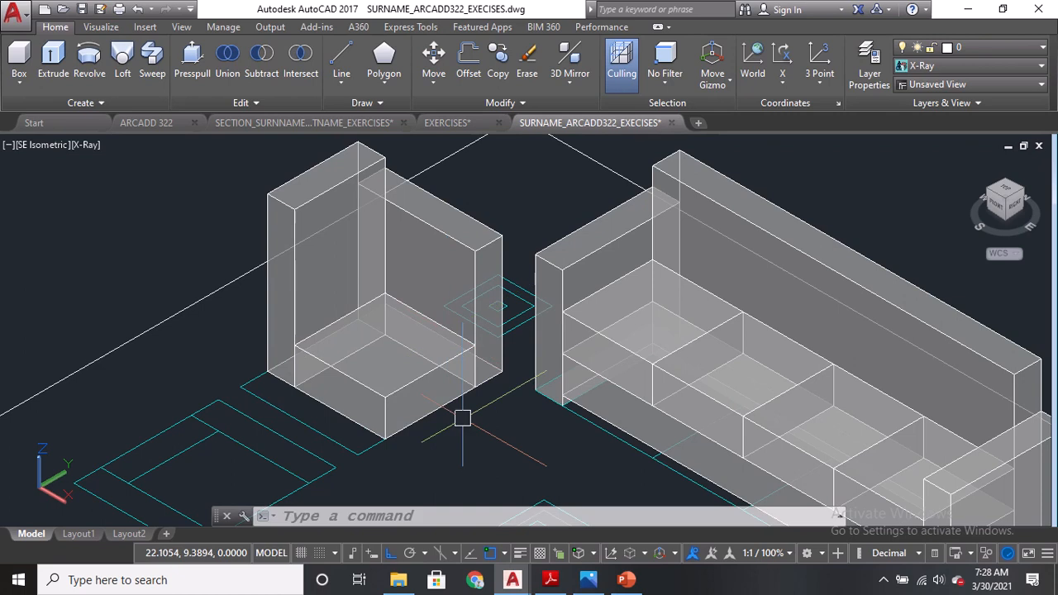
Move the armchair seat box up by 0.05.
{"action": "type", "text": "m"}
{"action": "key", "text": "Return"}
{"action": "left_click", "coordinate": [439, 383]}
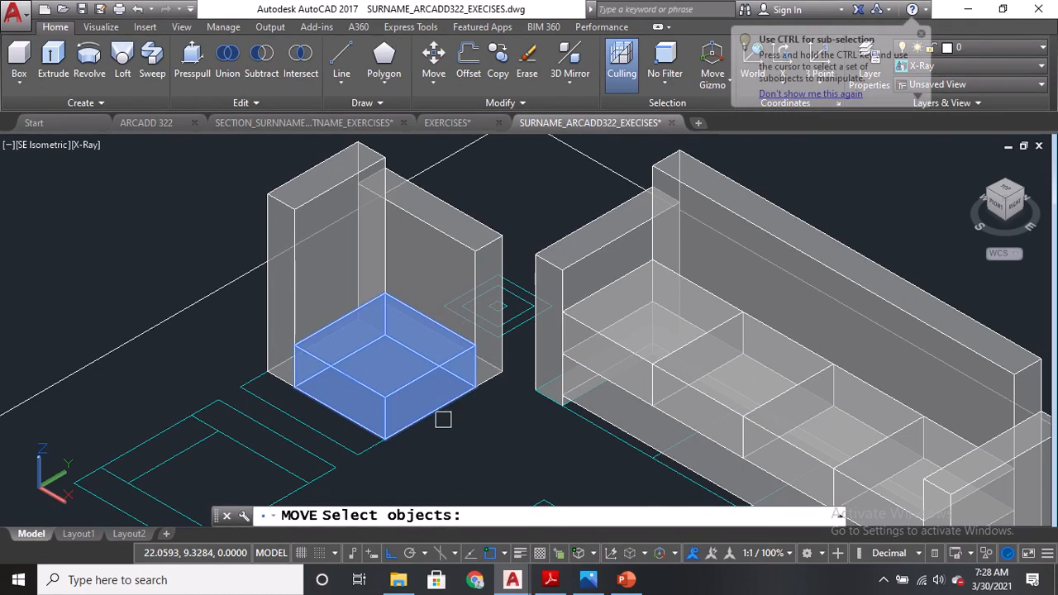
{"action": "key", "text": "Return"}
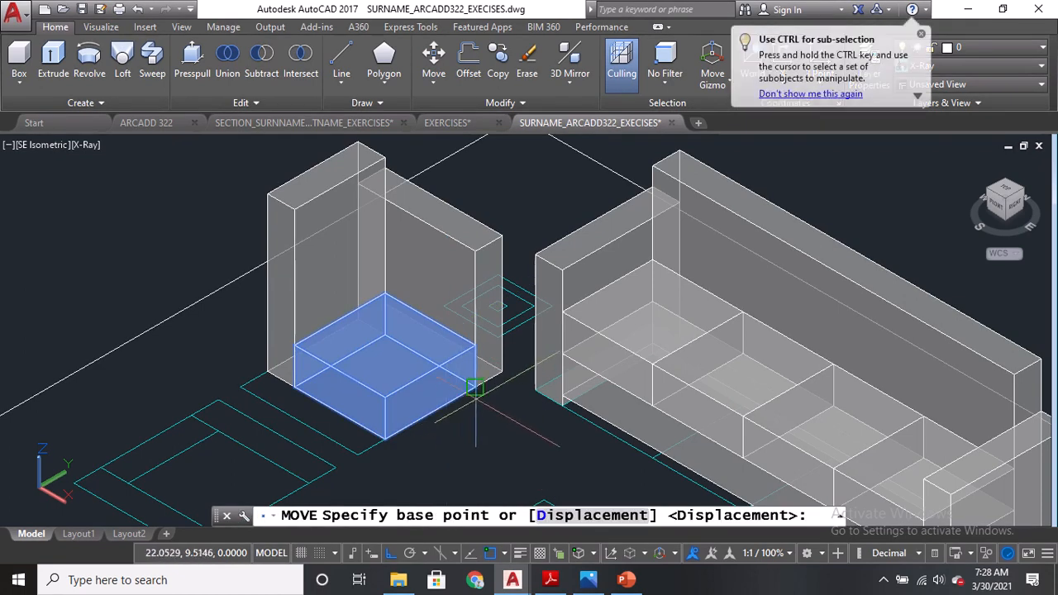
{"action": "left_click", "coordinate": [474, 387]}
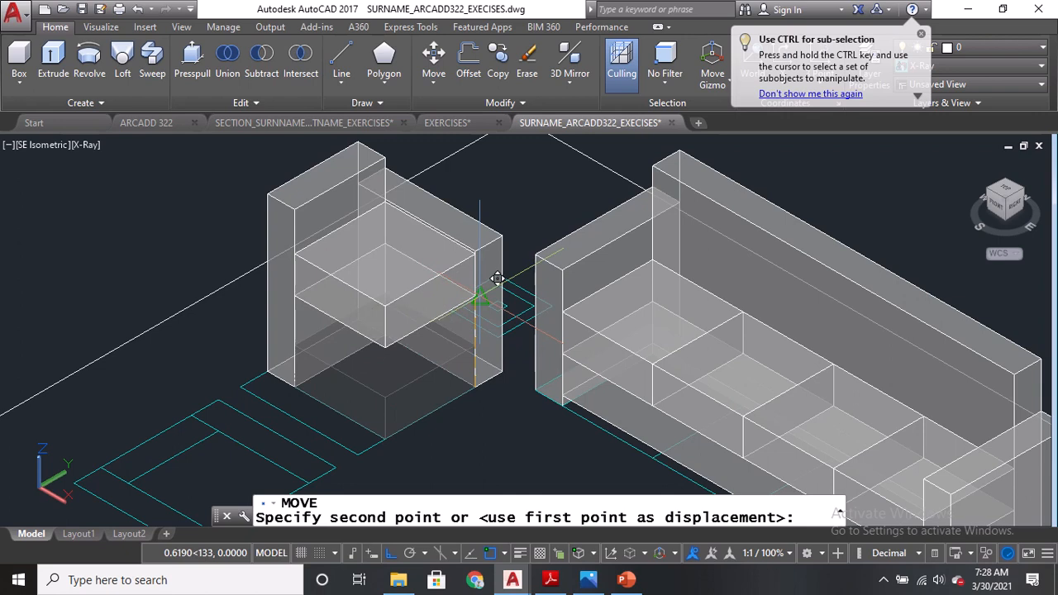
{"action": "type", "text": ".05"}
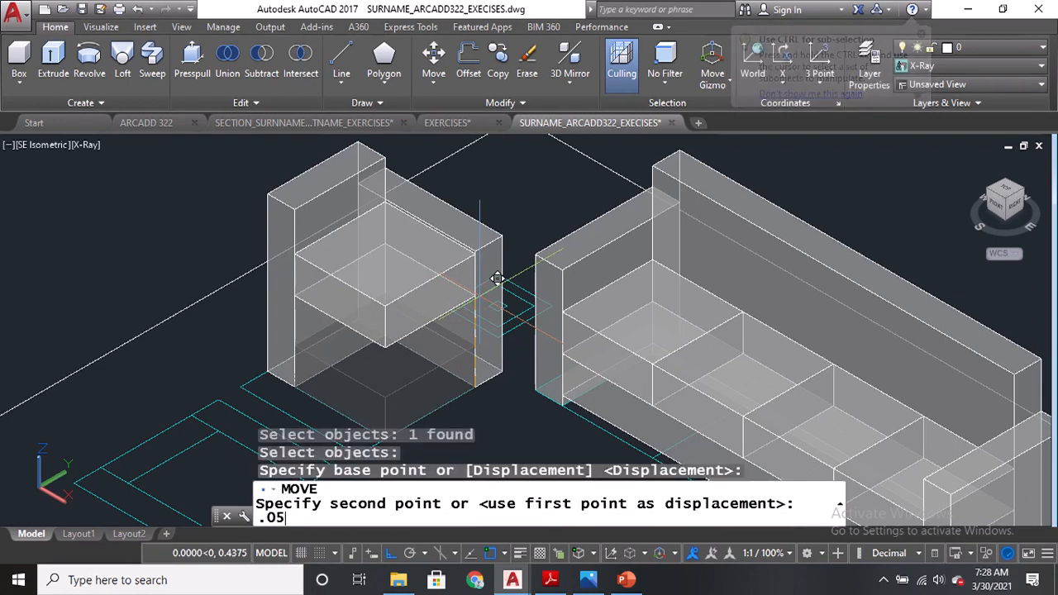
{"action": "key", "text": "Return"}
Copy the armchair seat box onto its own top to form a second cushion layer.
{"action": "type", "text": "C"}
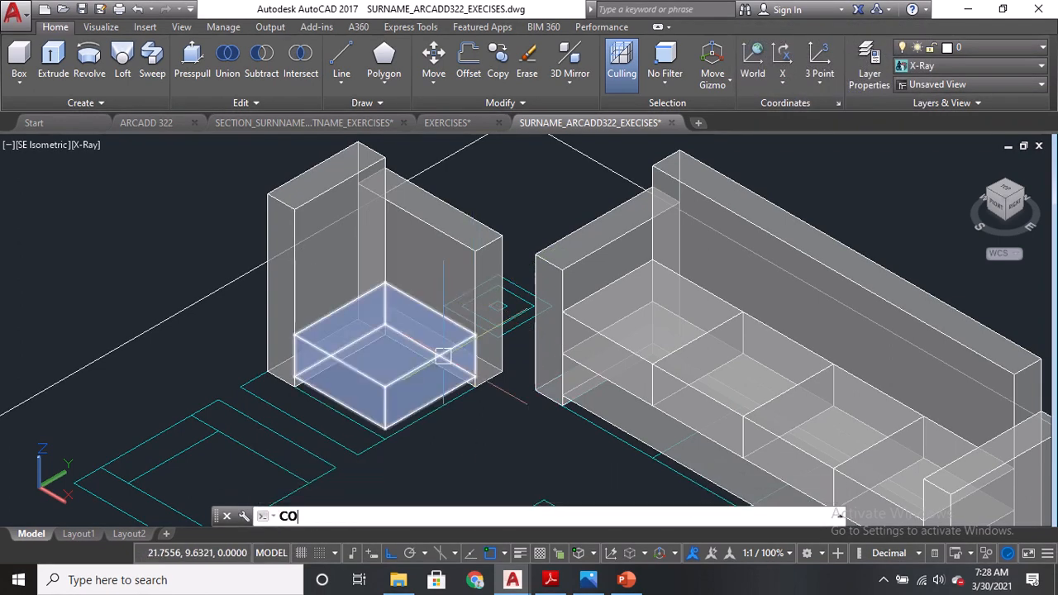
{"action": "type", "text": "O"}
{"action": "key", "text": "Return"}
{"action": "left_click", "coordinate": [422, 366]}
{"action": "key", "text": "Return"}
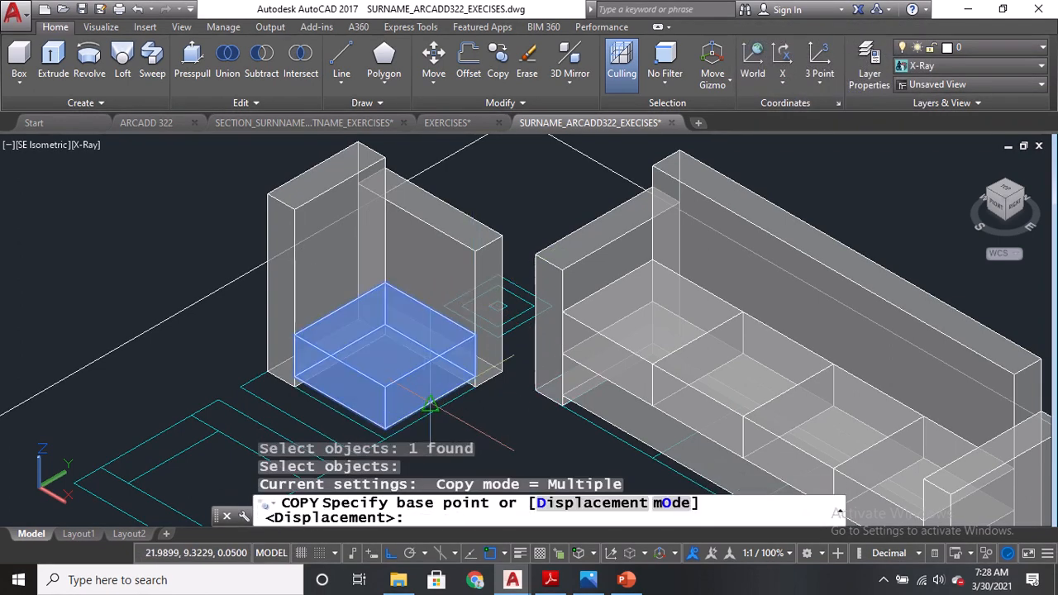
{"action": "left_click", "coordinate": [430, 406]}
{"action": "left_click", "coordinate": [444, 348]}
{"action": "key", "text": "Return"}
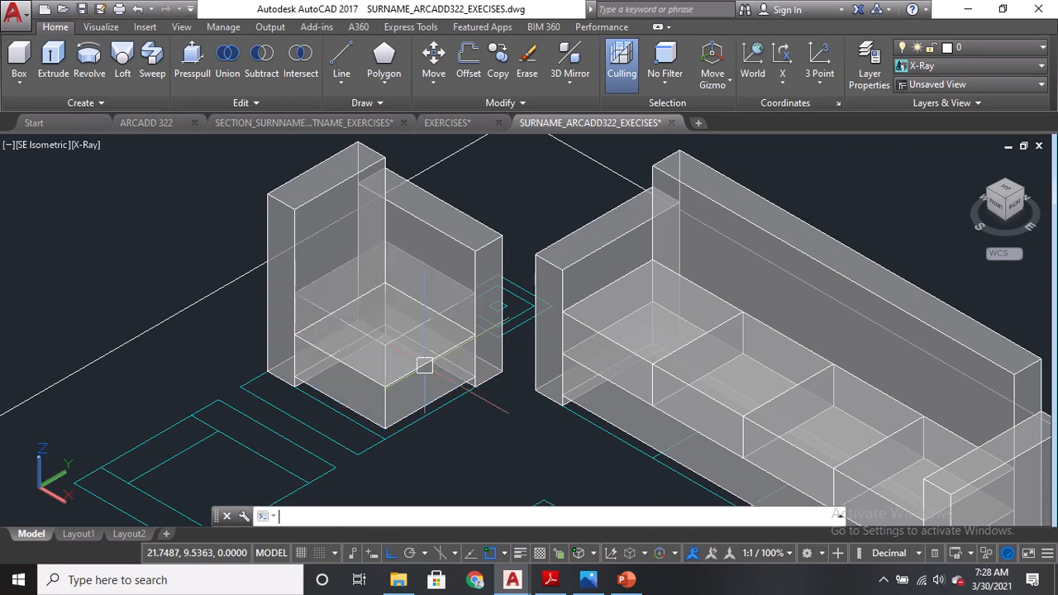
Copy the armchair armrest 0.65 across to the opposite side of the seat.
{"action": "type", "text": "O"}
{"action": "key", "text": "Return"}
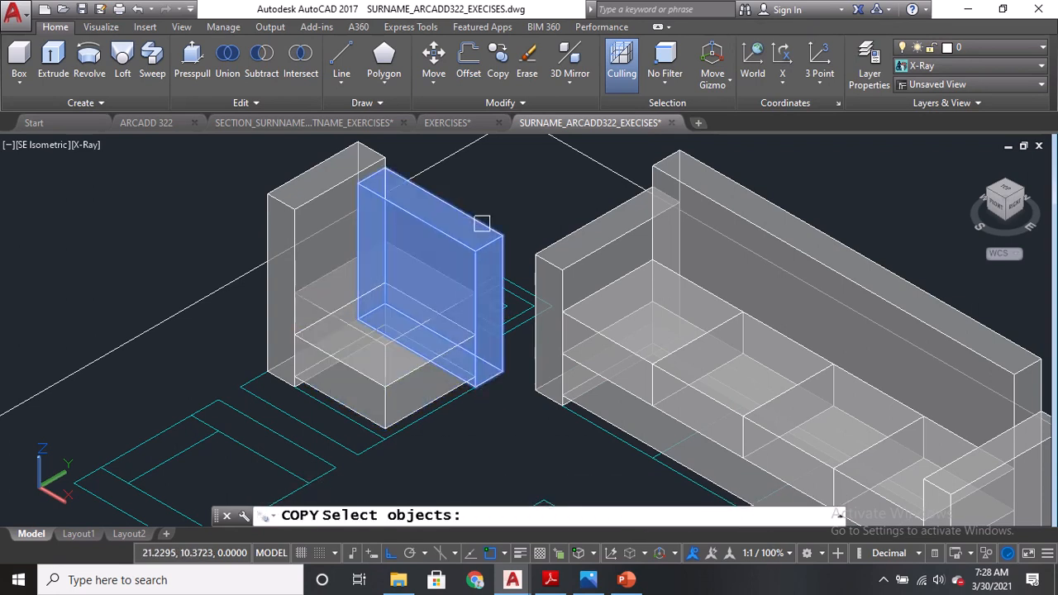
{"action": "left_click", "coordinate": [473, 385]}
{"action": "key", "text": "Return"}
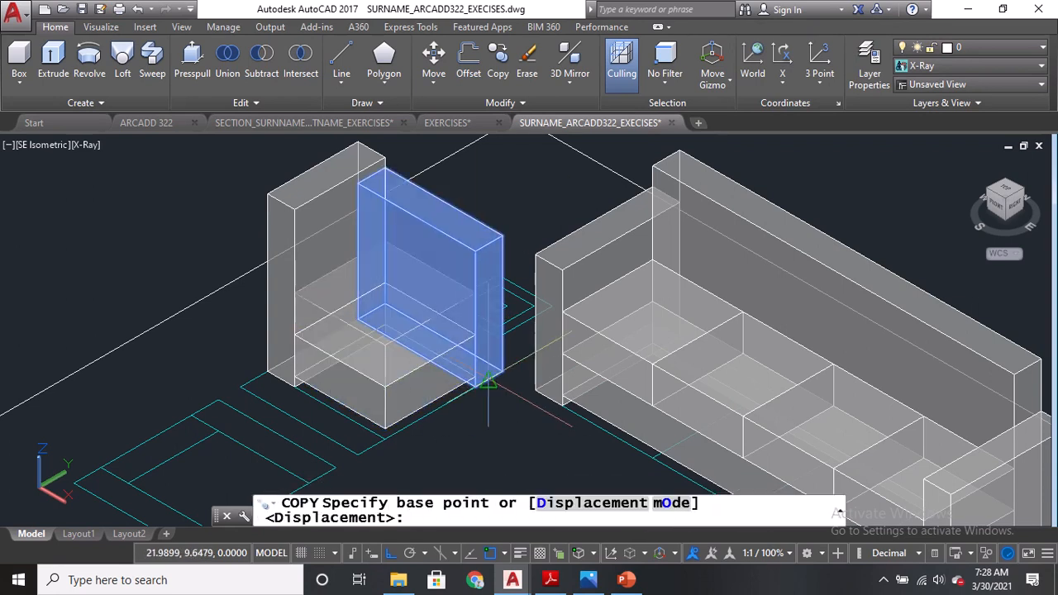
{"action": "left_click", "coordinate": [486, 380]}
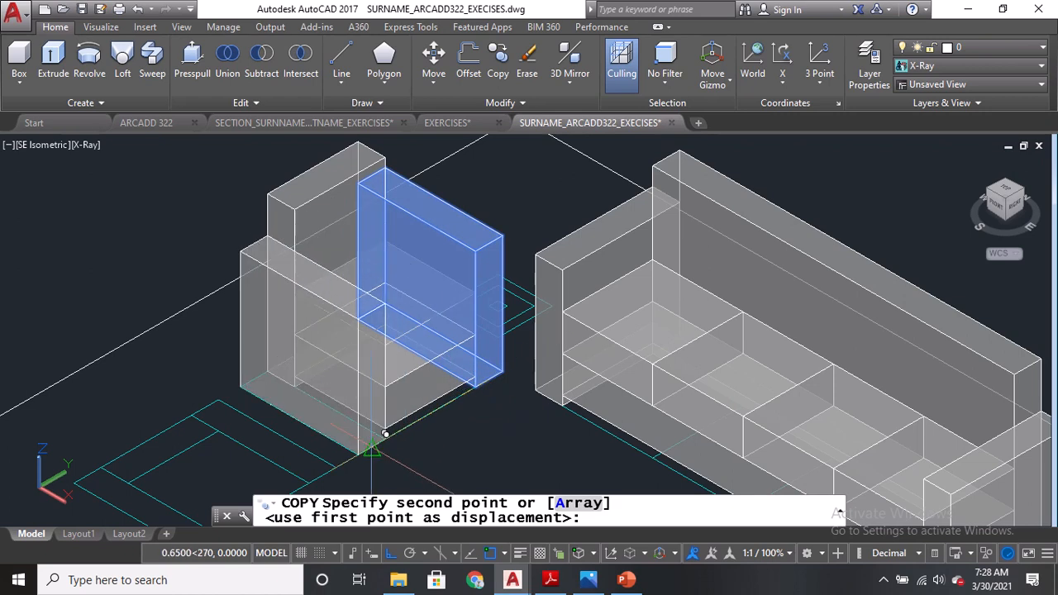
{"action": "left_click", "coordinate": [386, 433]}
{"action": "key", "text": "Return"}
Copy the complete armchair with its seat cushions to the second armchair position in the floor plan.
{"action": "middle_click_drag", "start_coordinate": [200, 355], "coordinate": [276, 349]}
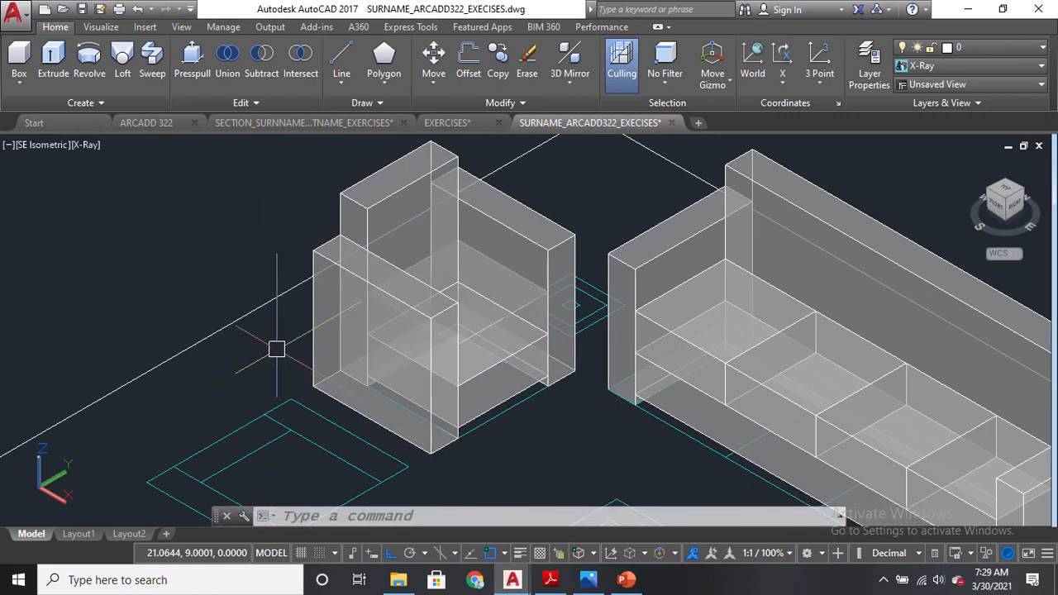
{"action": "key", "text": "Return"}
{"action": "left_click", "coordinate": [321, 278]}
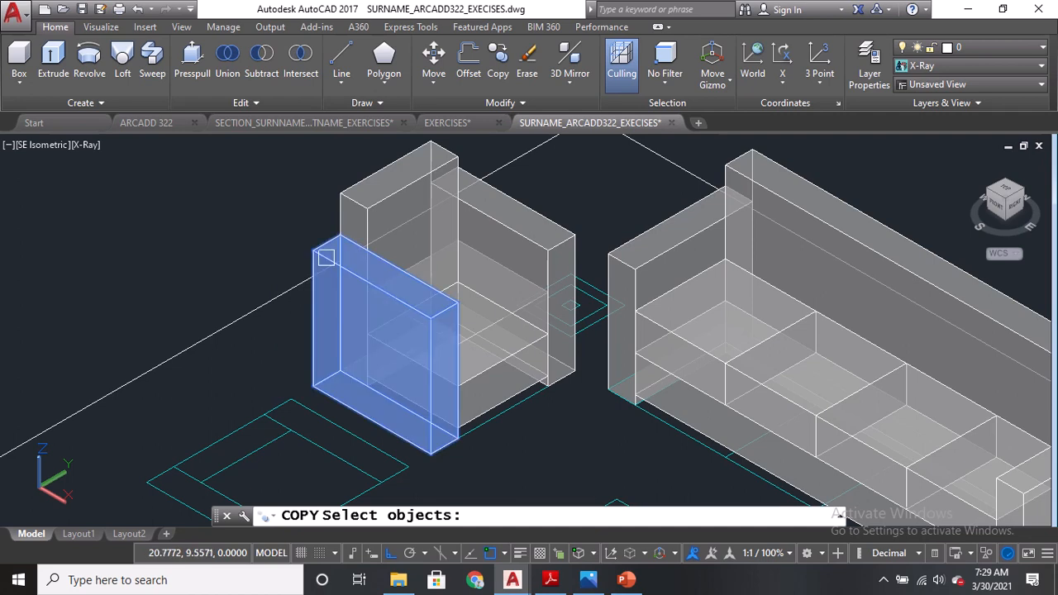
{"action": "left_click", "coordinate": [353, 203]}
{"action": "left_click", "coordinate": [528, 236]}
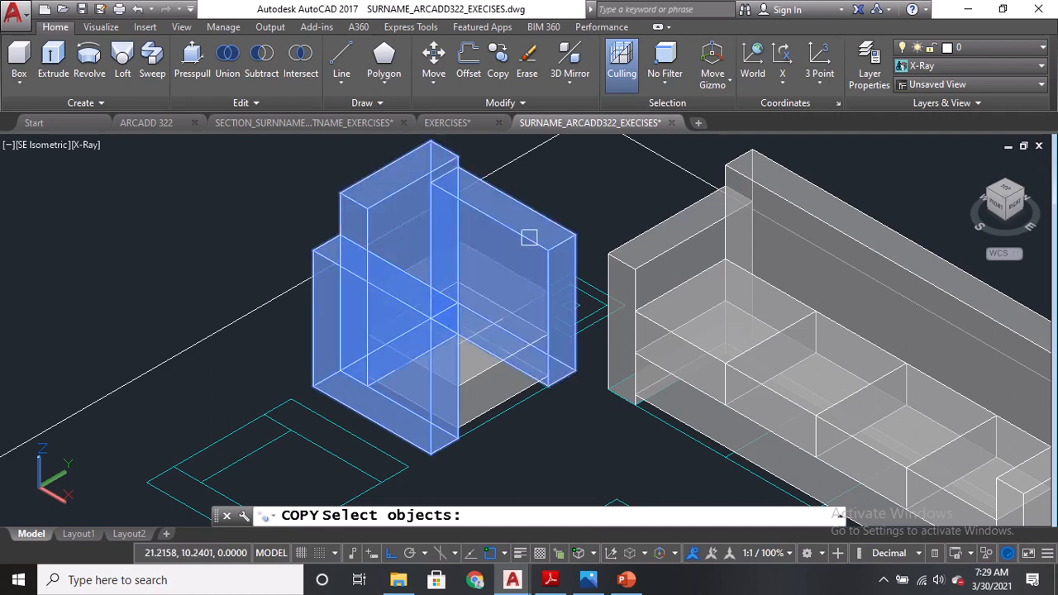
{"action": "left_click", "coordinate": [507, 331]}
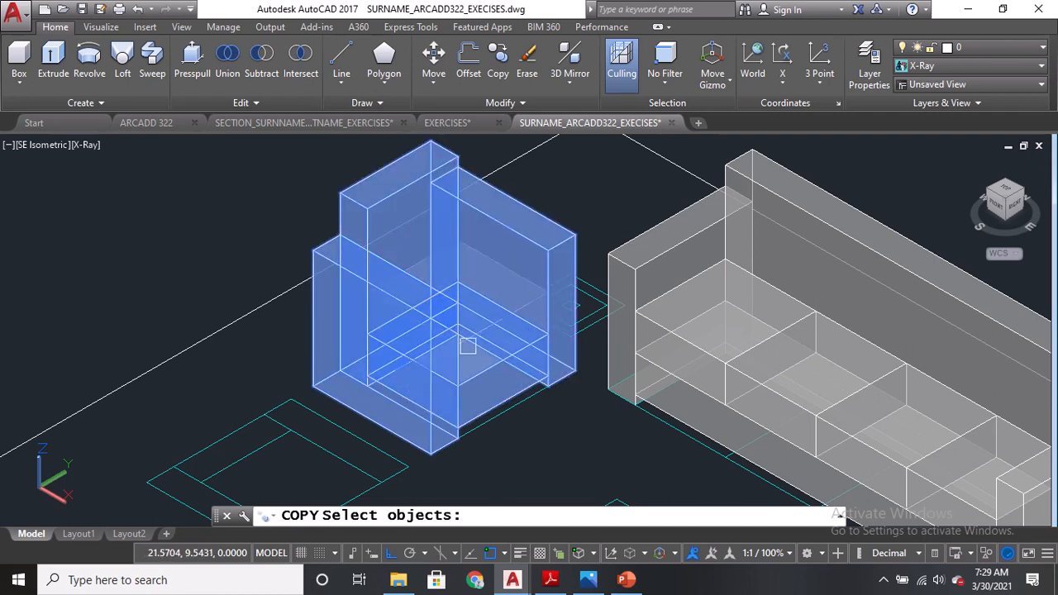
{"action": "scroll", "coordinate": [539, 295], "scroll_direction": "up", "scroll_amount": 3}
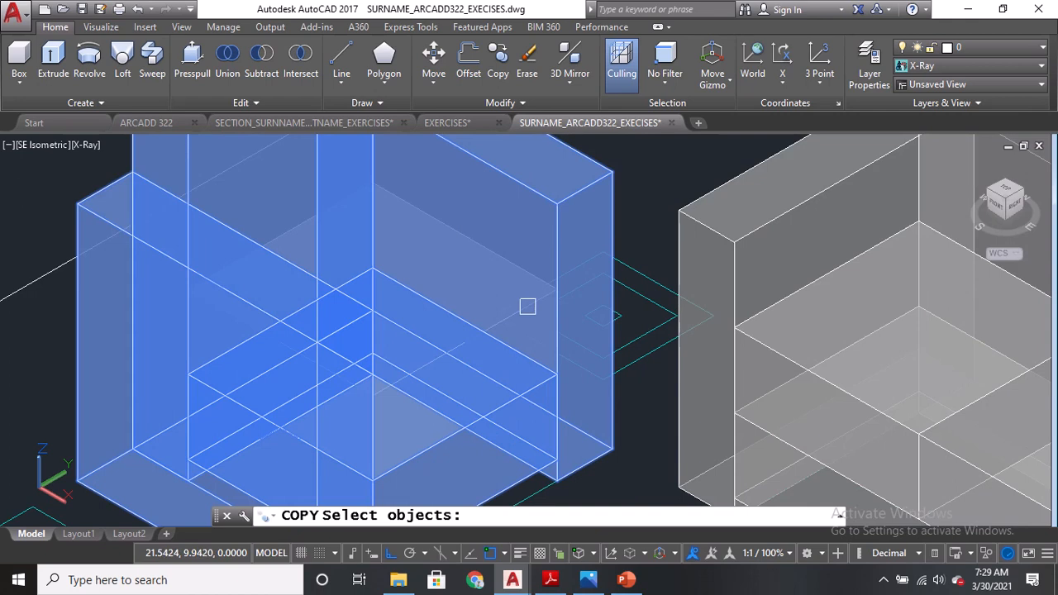
{"action": "scroll", "coordinate": [537, 295], "scroll_direction": "down", "scroll_amount": 5}
{"action": "left_click", "coordinate": [456, 383]}
{"action": "key", "text": "Return"}
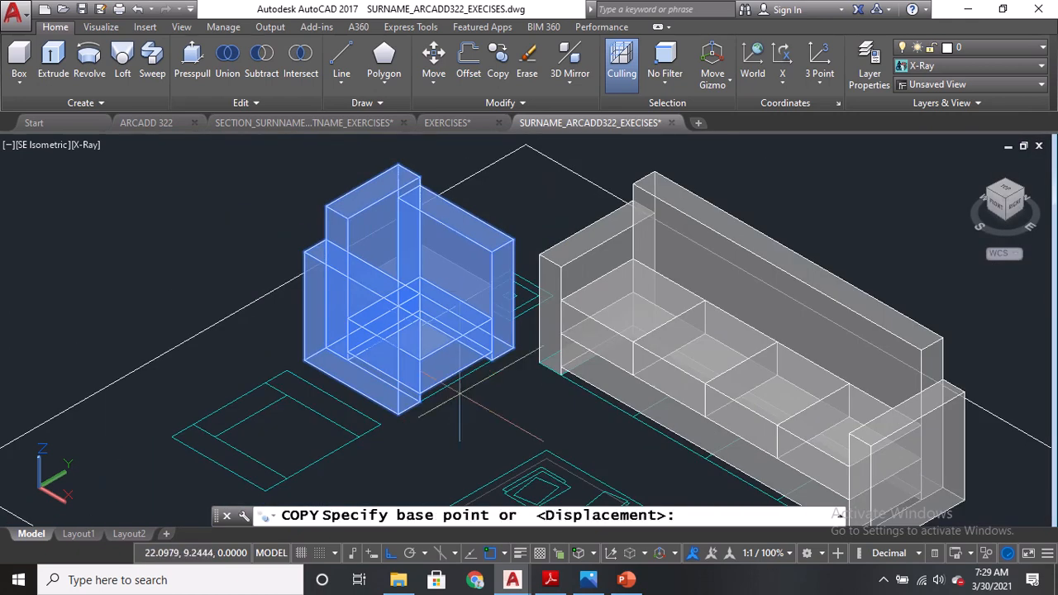
{"action": "left_click", "coordinate": [456, 383]}
{"action": "middle_click_drag", "start_coordinate": [331, 456], "coordinate": [389, 391]}
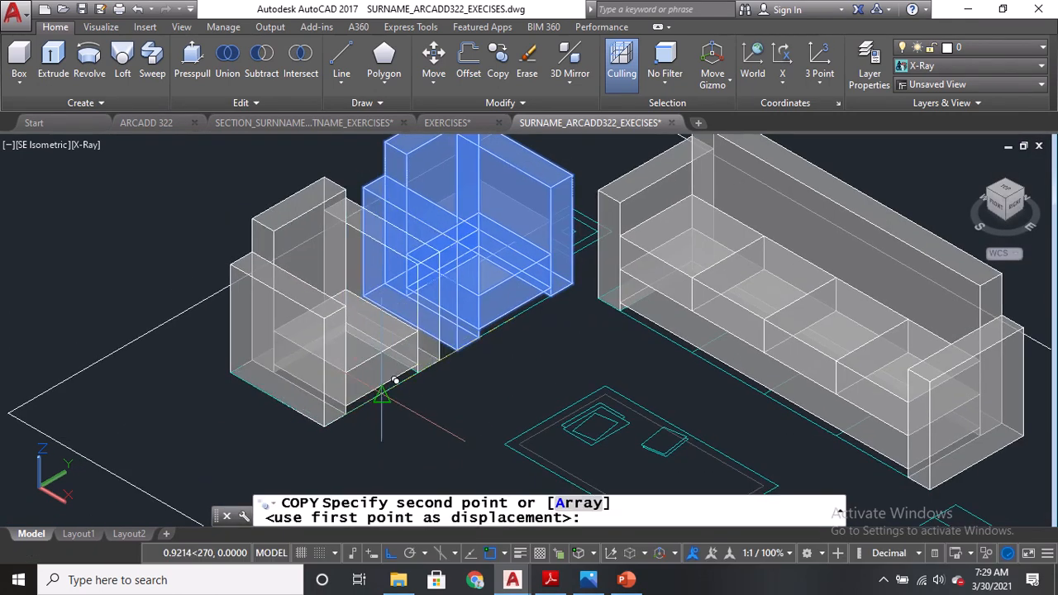
{"action": "left_click", "coordinate": [382, 386]}
{"action": "key", "text": "Return"}
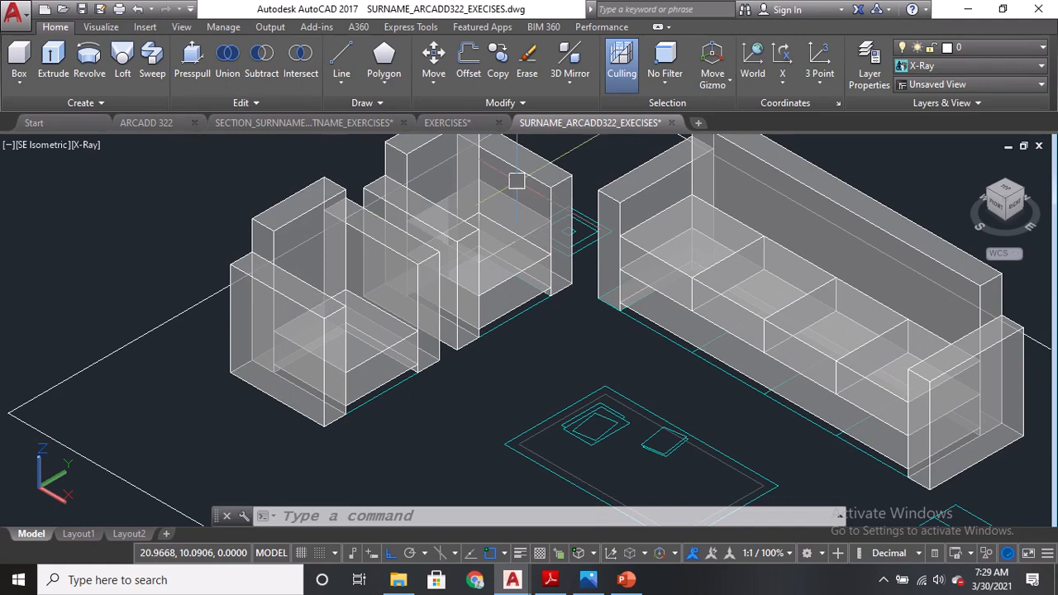
{"action": "type", "text": "co"}
{"action": "key", "text": "Return"}
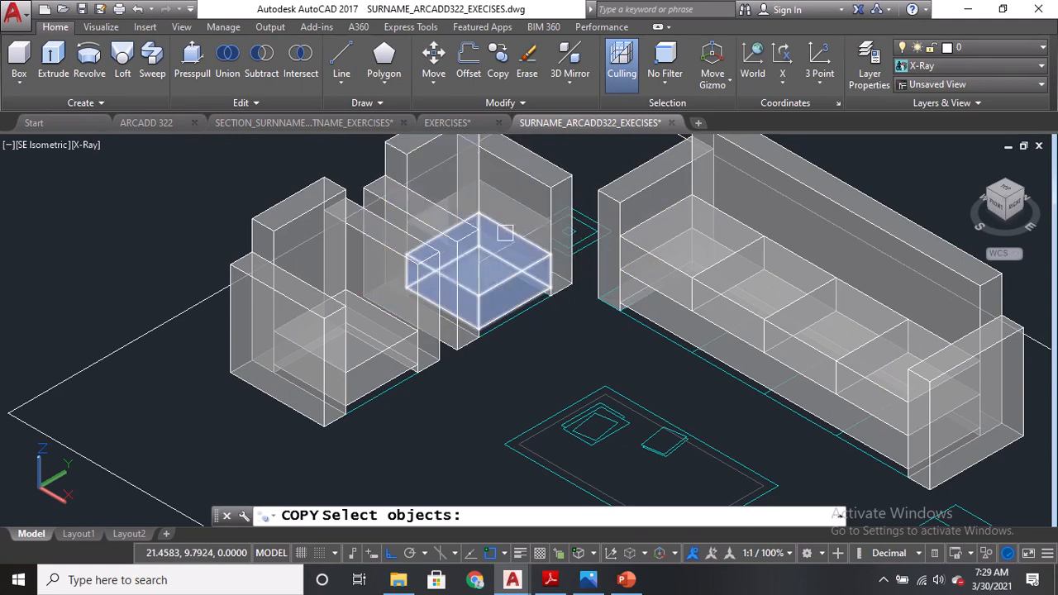
{"action": "scroll", "coordinate": [529, 236], "scroll_direction": "up", "scroll_amount": 4}
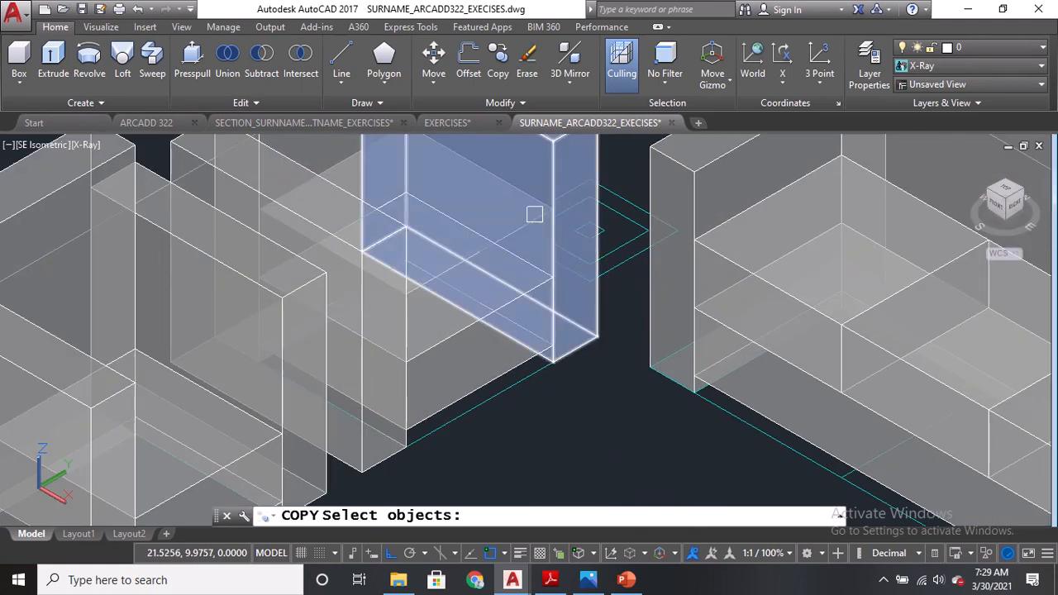
{"action": "scroll", "coordinate": [530, 214], "scroll_direction": "down", "scroll_amount": 4}
{"action": "key", "text": "Escape"}
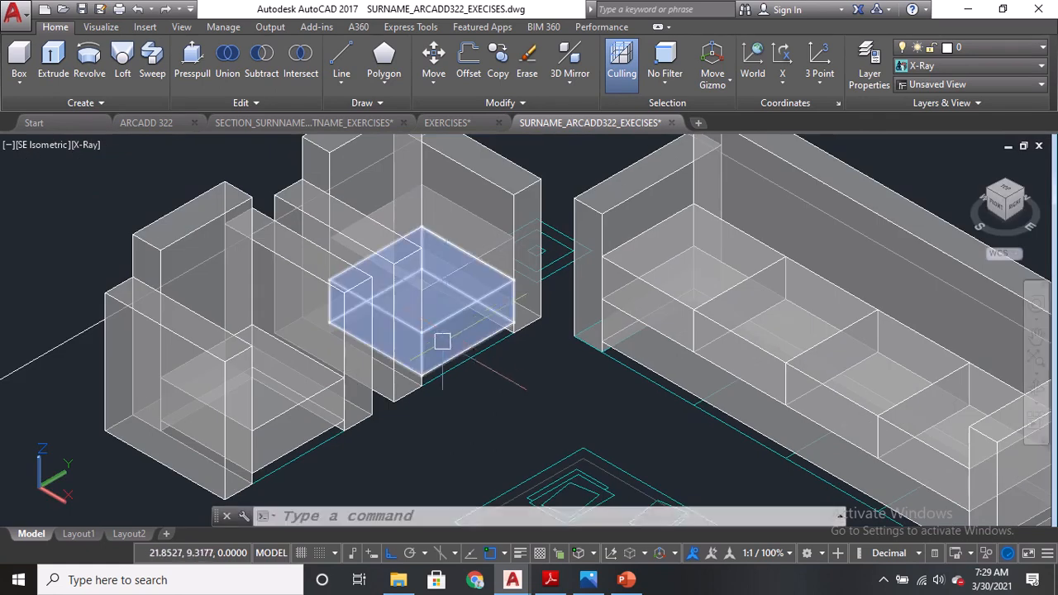
Switch the viewport visual style to Realistic.
{"action": "left_click", "coordinate": [83, 146]}
{"action": "left_click", "coordinate": [121, 231]}
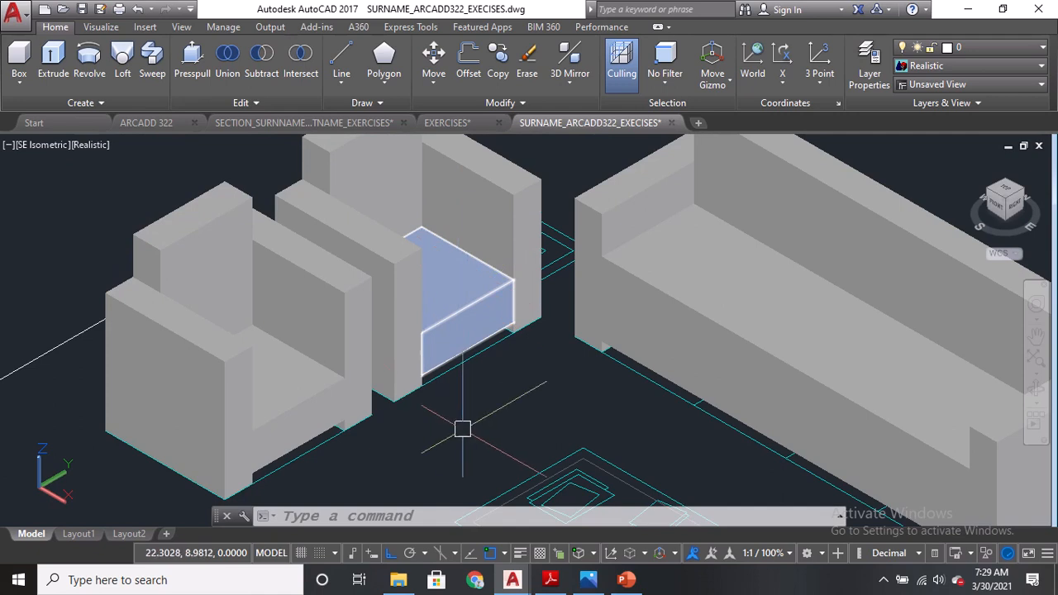
Try copying both armchairs' seat cushions upward, then undo the last two operations.
{"action": "type", "text": "CO"}
{"action": "key", "text": "Return"}
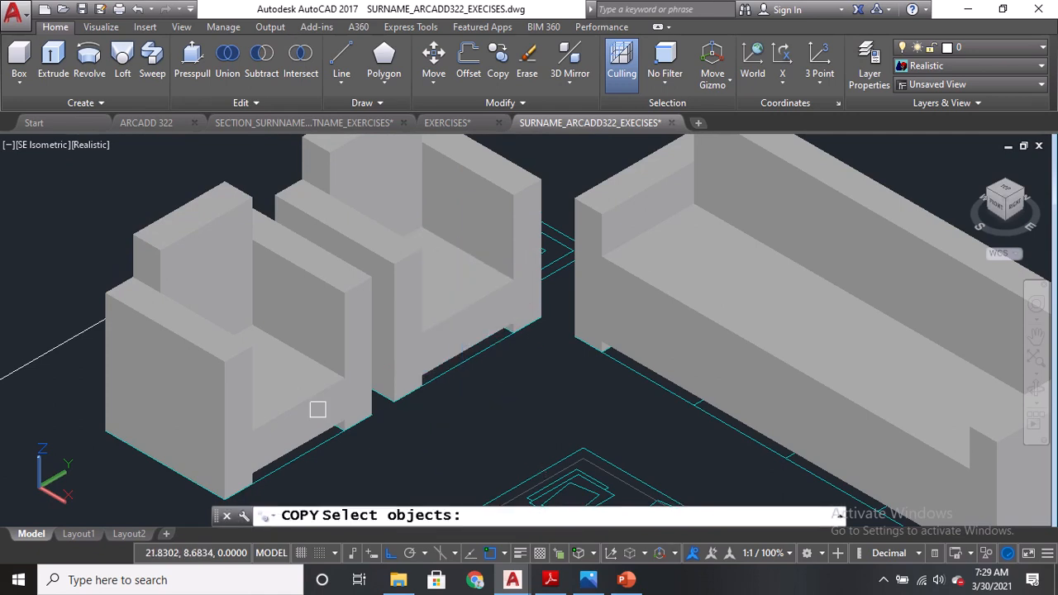
{"action": "left_click", "coordinate": [317, 409]}
{"action": "left_click", "coordinate": [447, 327]}
{"action": "key", "text": "Return"}
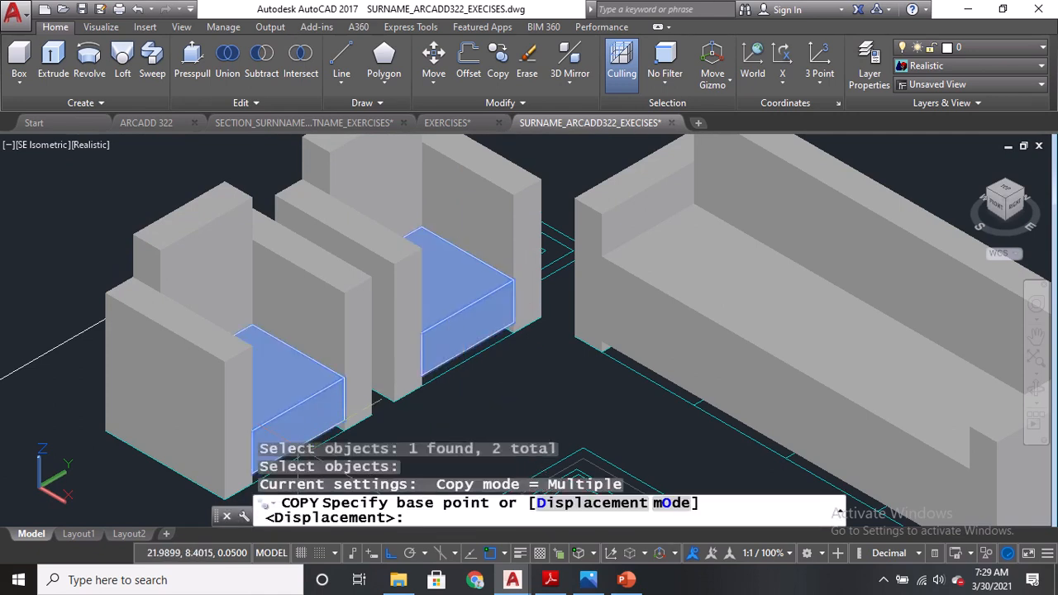
{"action": "middle_click_drag", "start_coordinate": [298, 448], "coordinate": [294, 366]}
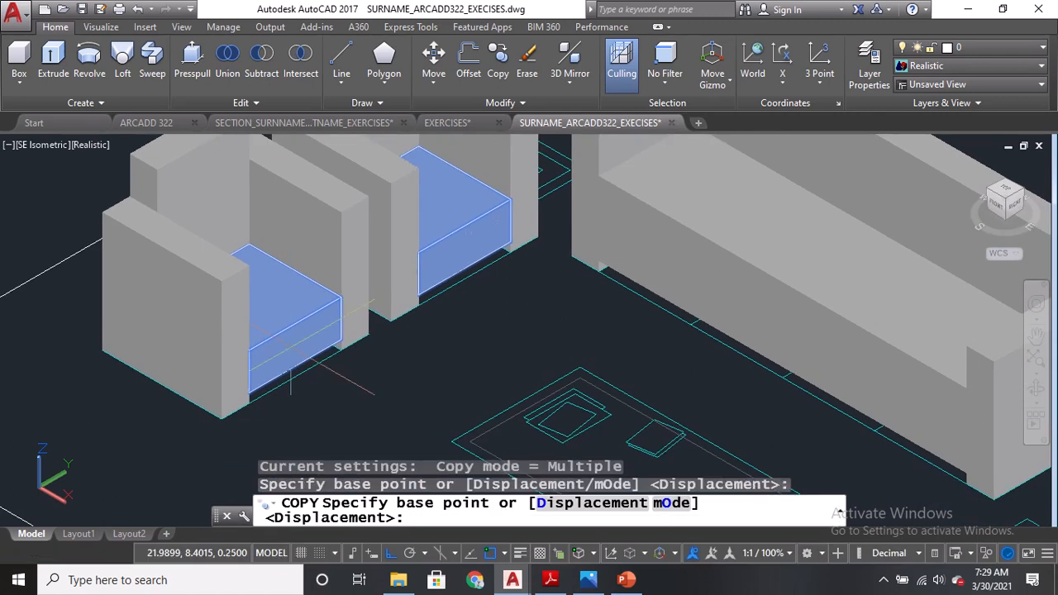
{"action": "left_click", "coordinate": [295, 369]}
{"action": "left_click", "coordinate": [308, 311]}
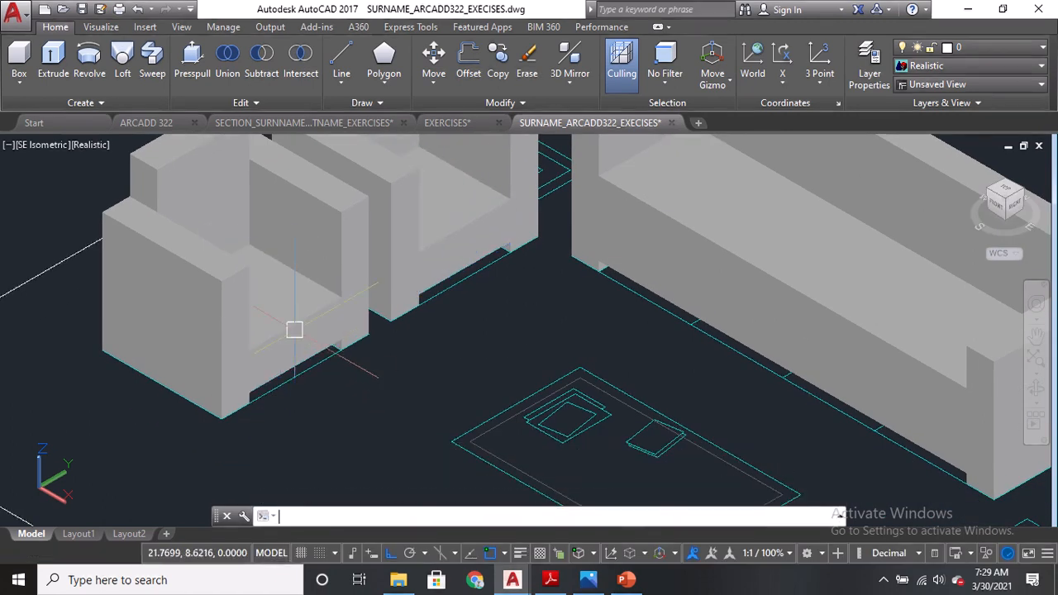
{"action": "key", "text": "Return"}
{"action": "middle_click_drag", "start_coordinate": [313, 343], "coordinate": [316, 439]}
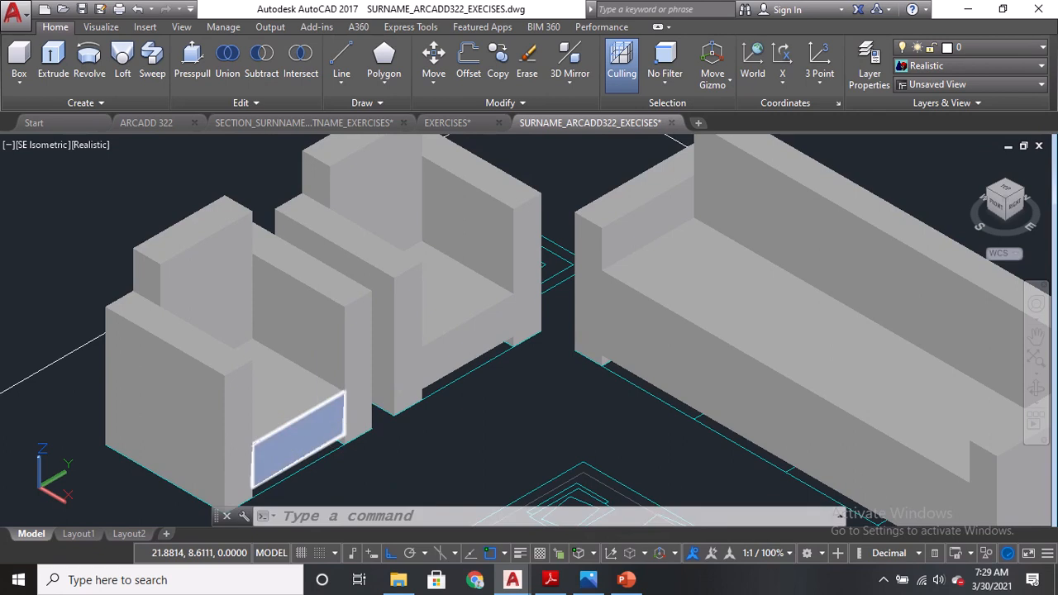
{"action": "key", "text": "ctrl+z"}
{"action": "key", "text": "ctrl+z"}
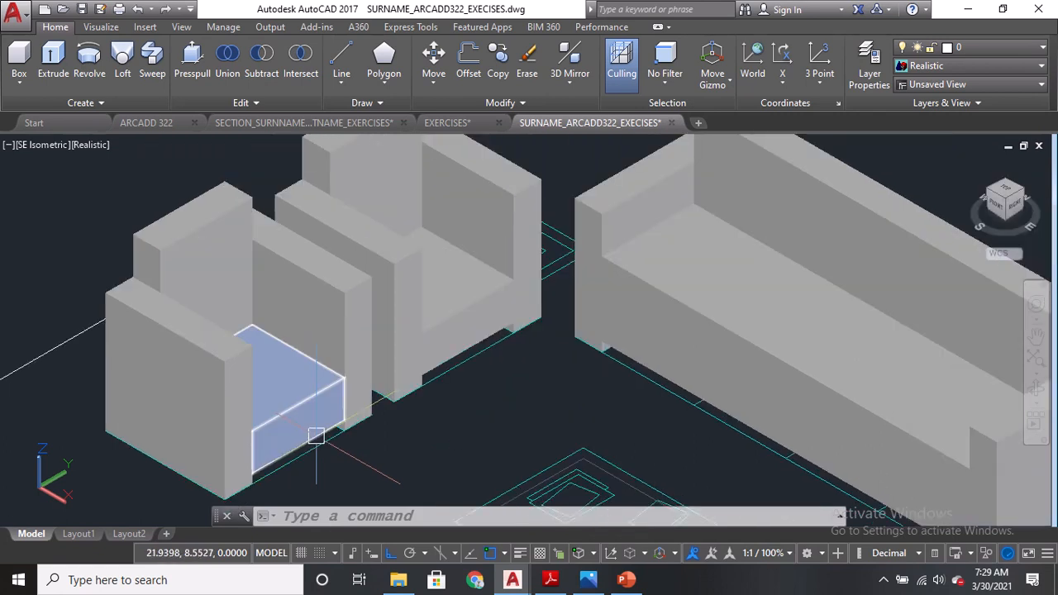
Copy the first armchair's seat cushion onto its own top to form a second cushion layer.
{"action": "key", "text": "Return"}
{"action": "left_click", "coordinate": [307, 406]}
{"action": "key", "text": "Return"}
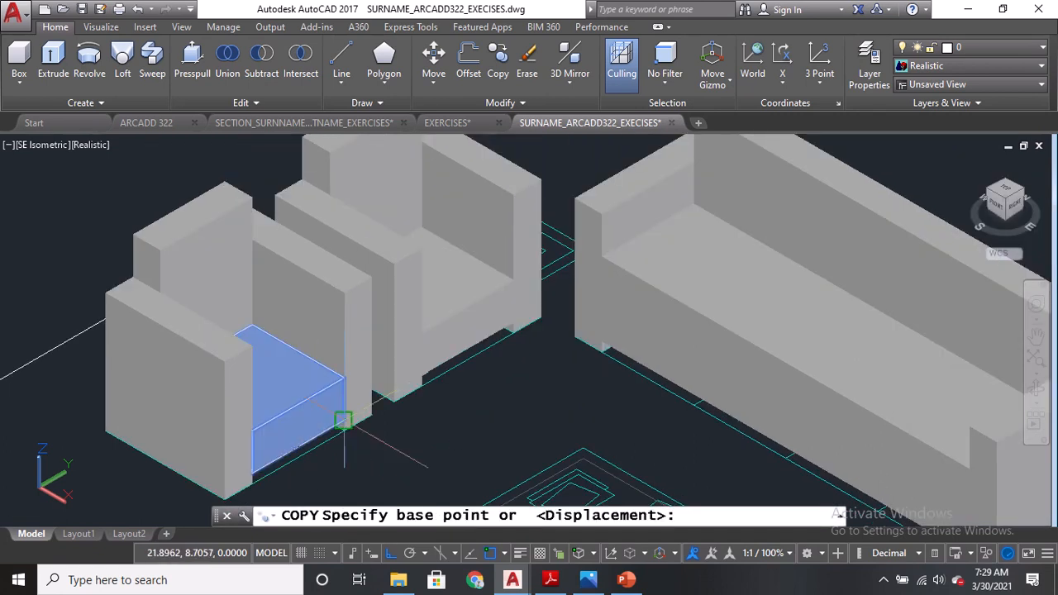
{"action": "left_click", "coordinate": [344, 423]}
{"action": "left_click", "coordinate": [346, 369]}
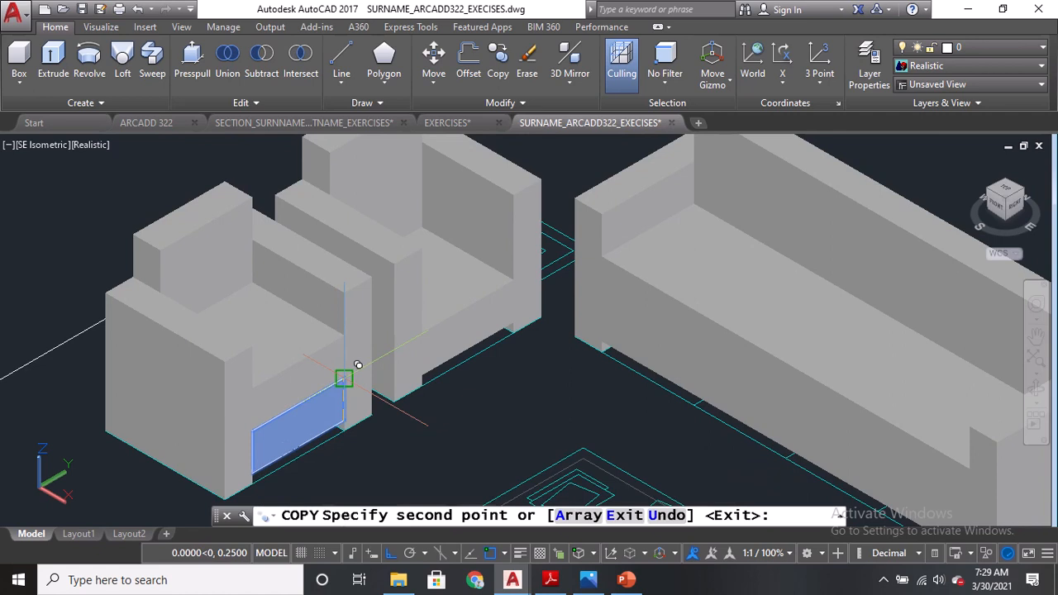
{"action": "key", "text": "Return"}
{"action": "key", "text": "Return"}
{"action": "left_click", "coordinate": [472, 316]}
{"action": "key", "text": "Return"}
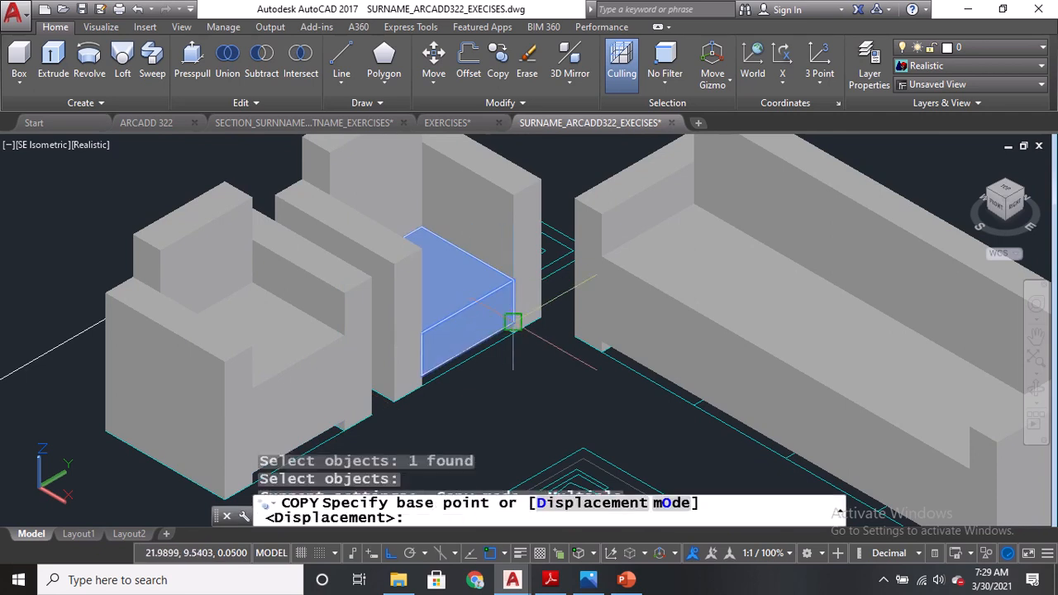
{"action": "left_click", "coordinate": [516, 303]}
{"action": "key", "text": "Escape"}
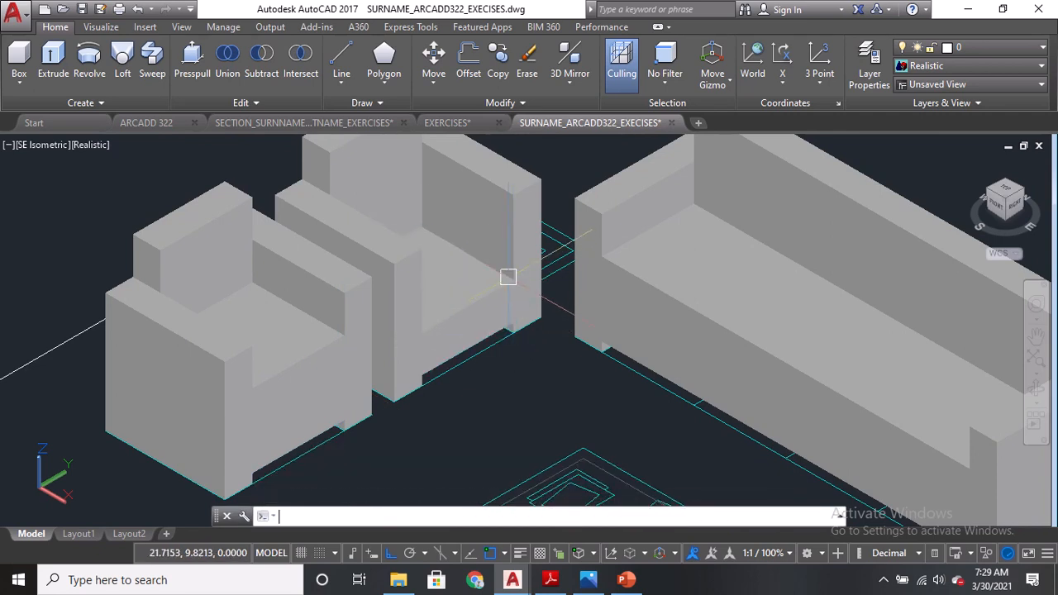
Copy the second armchair's seat cushion 0.2 upward to stack a second cushion layer.
{"action": "middle_click_drag", "start_coordinate": [499, 269], "coordinate": [506, 389]}
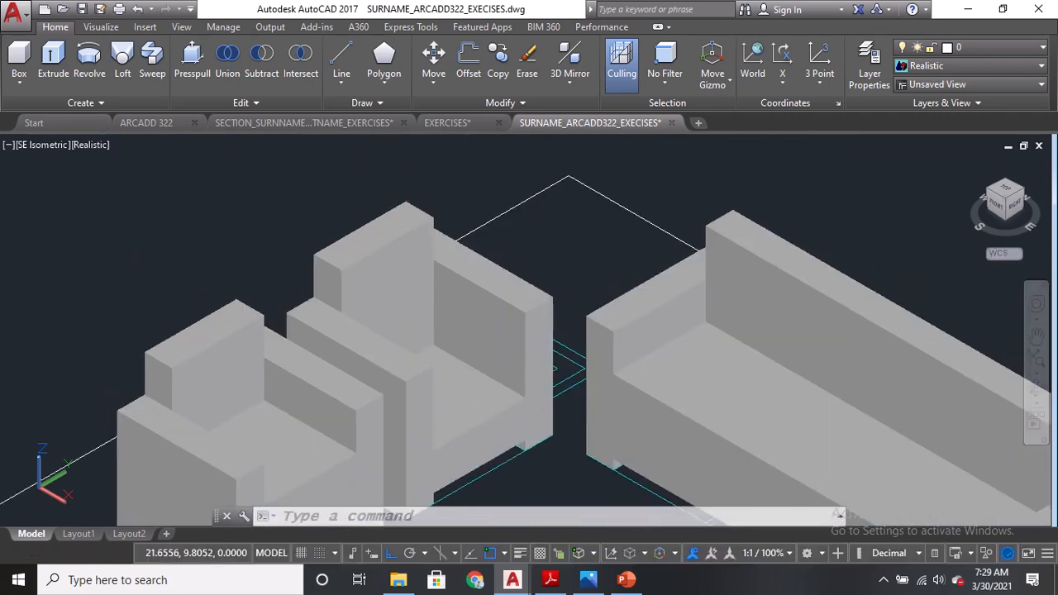
{"action": "type", "text": "CO"}
{"action": "key", "text": "Return"}
{"action": "left_click", "coordinate": [485, 393]}
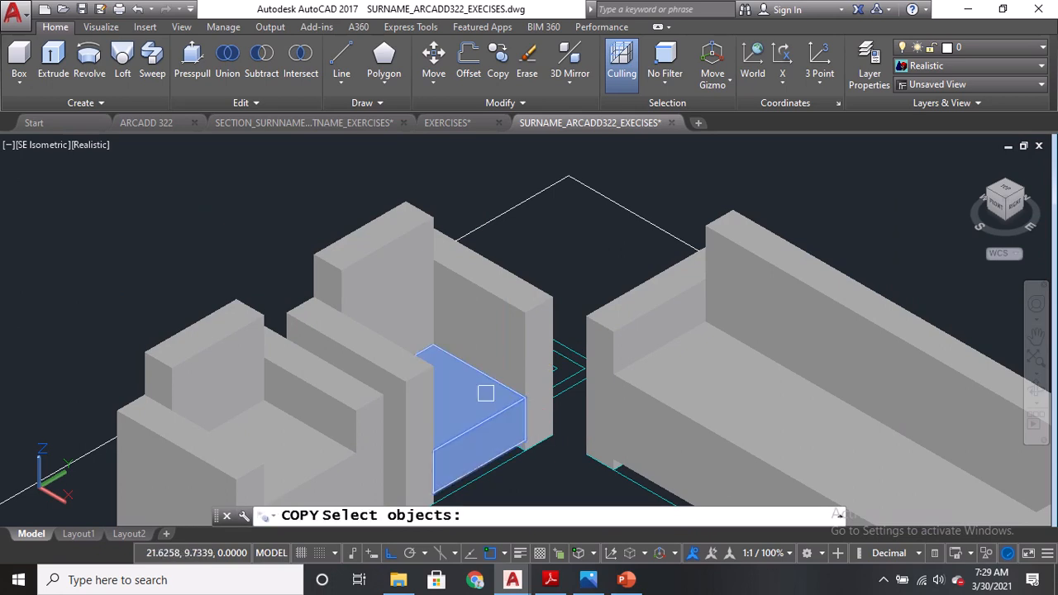
{"action": "key", "text": "Return"}
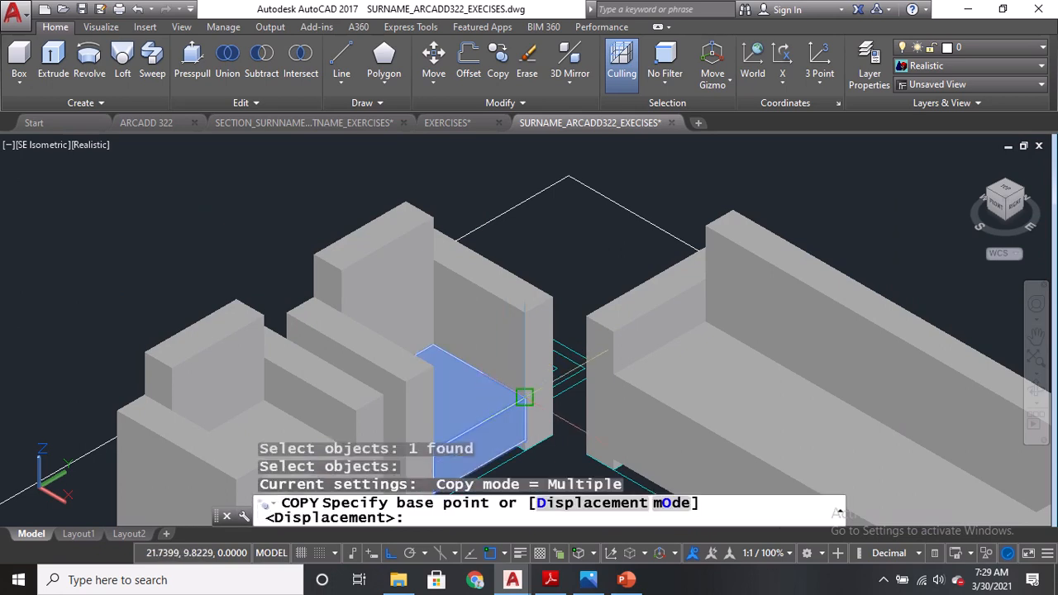
{"action": "left_click", "coordinate": [525, 398]}
{"action": "type", "text": ".2"}
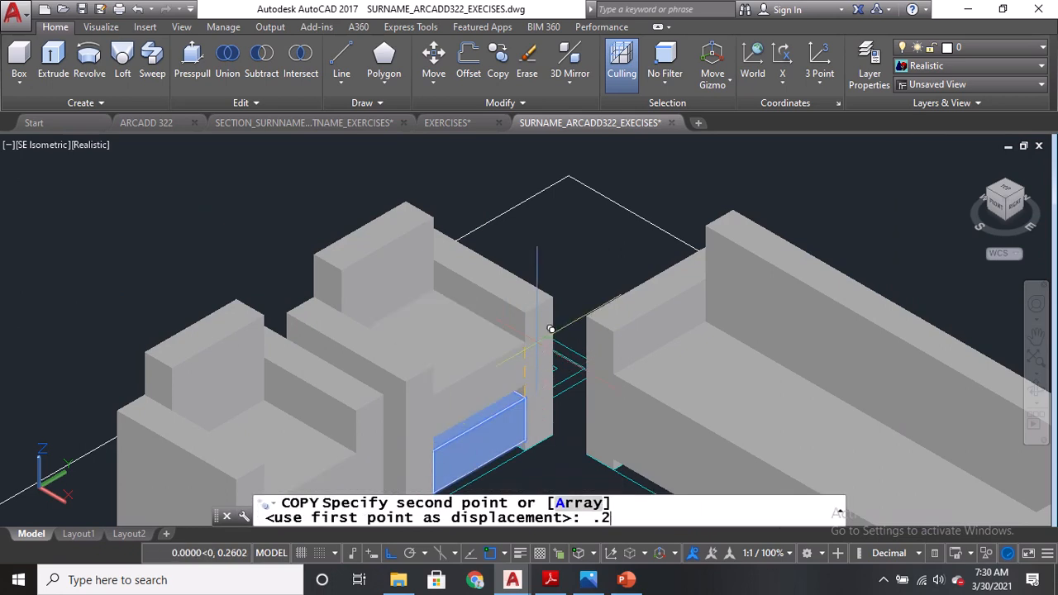
{"action": "key", "text": "Return"}
{"action": "key", "text": "Return"}
Save the drawing.
{"action": "middle_click_drag", "start_coordinate": [501, 386], "coordinate": [493, 239]}
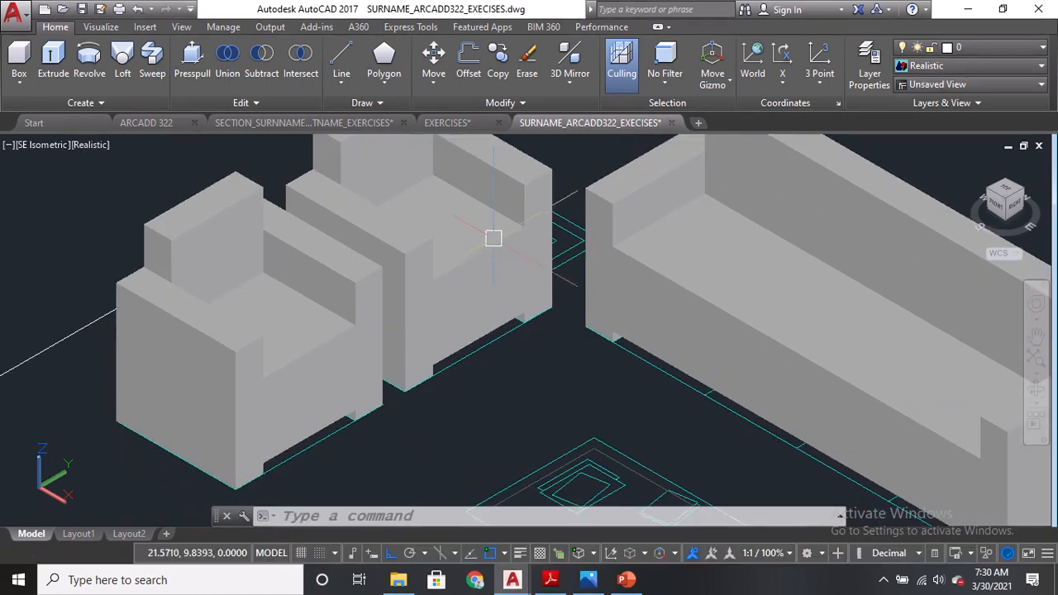
{"action": "scroll", "coordinate": [487, 257], "scroll_direction": "down", "scroll_amount": 2}
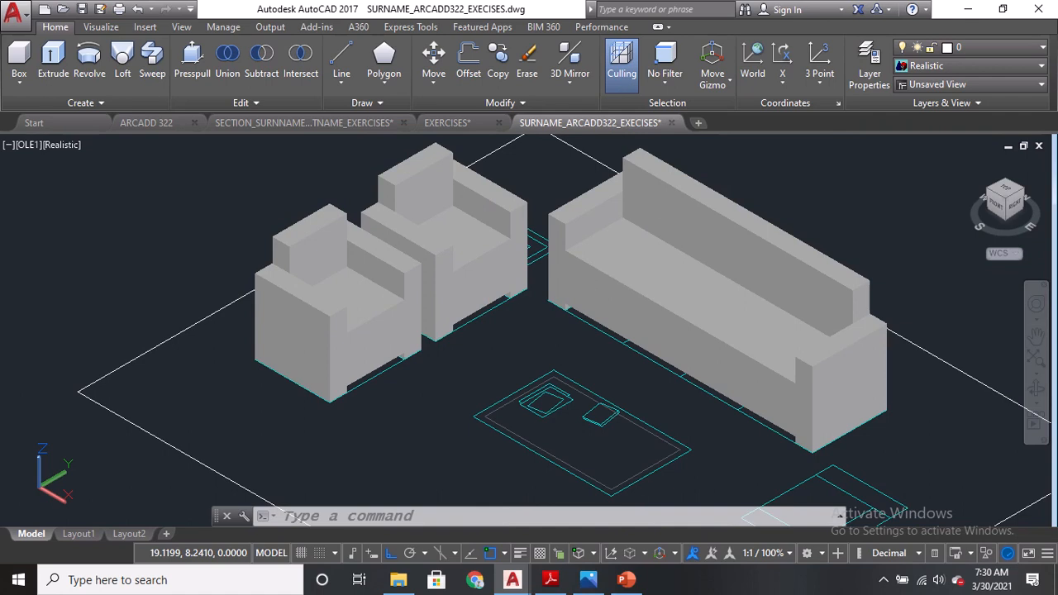
{"action": "key", "text": "ctrl+s"}
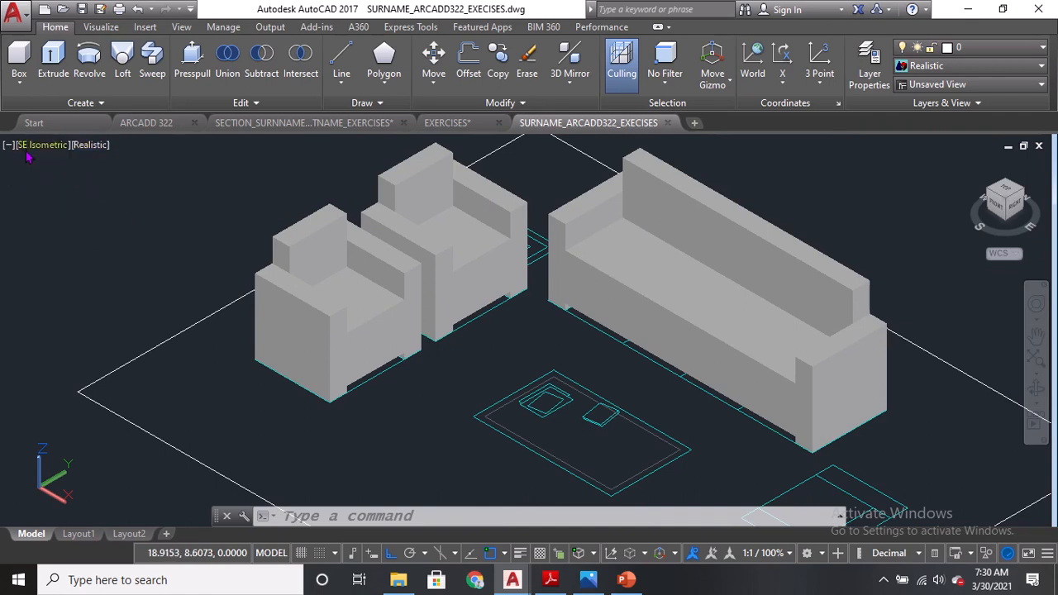
Switch the viewport to the Top view with the 2D Wireframe visual style.
{"action": "left_click", "coordinate": [31, 147]}
{"action": "left_click", "coordinate": [56, 182]}
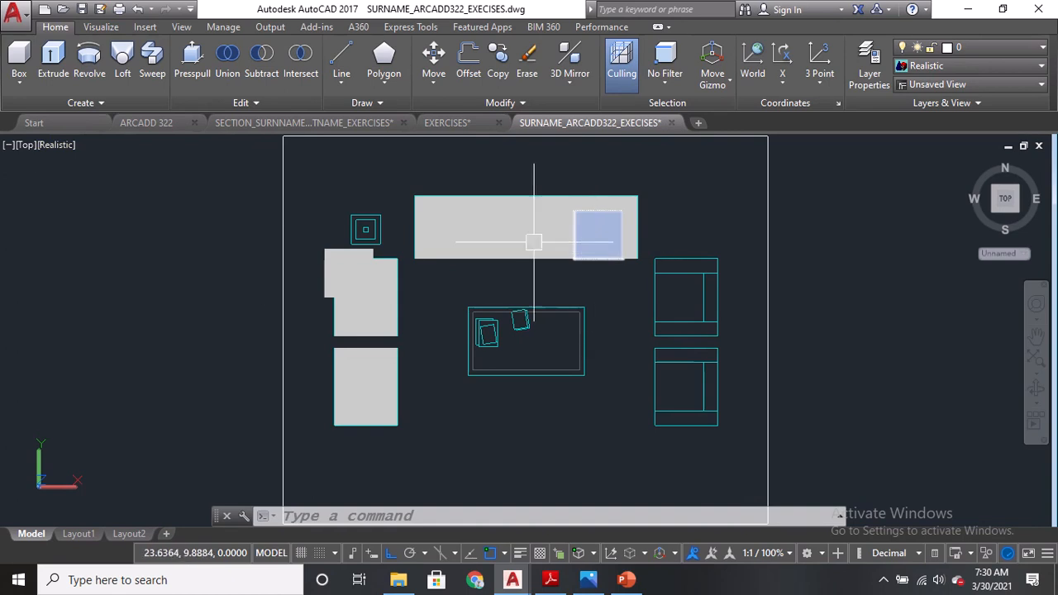
{"action": "left_click", "coordinate": [55, 145]}
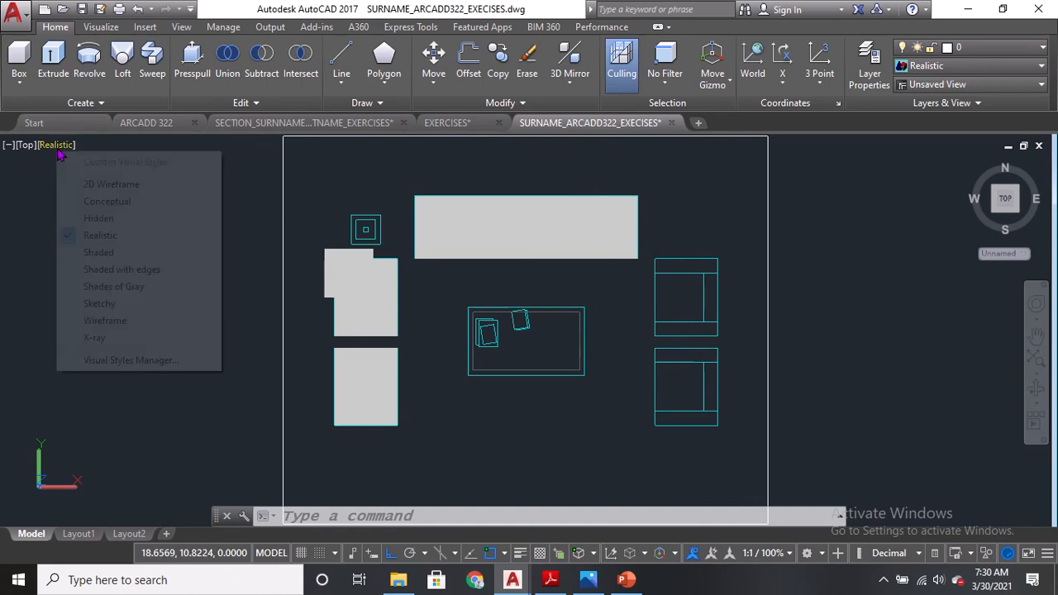
{"action": "left_click", "coordinate": [107, 186]}
Delete the stray rectangle overlapping the upper armchair in the plan.
{"action": "scroll", "coordinate": [283, 302], "scroll_direction": "up", "scroll_amount": 5}
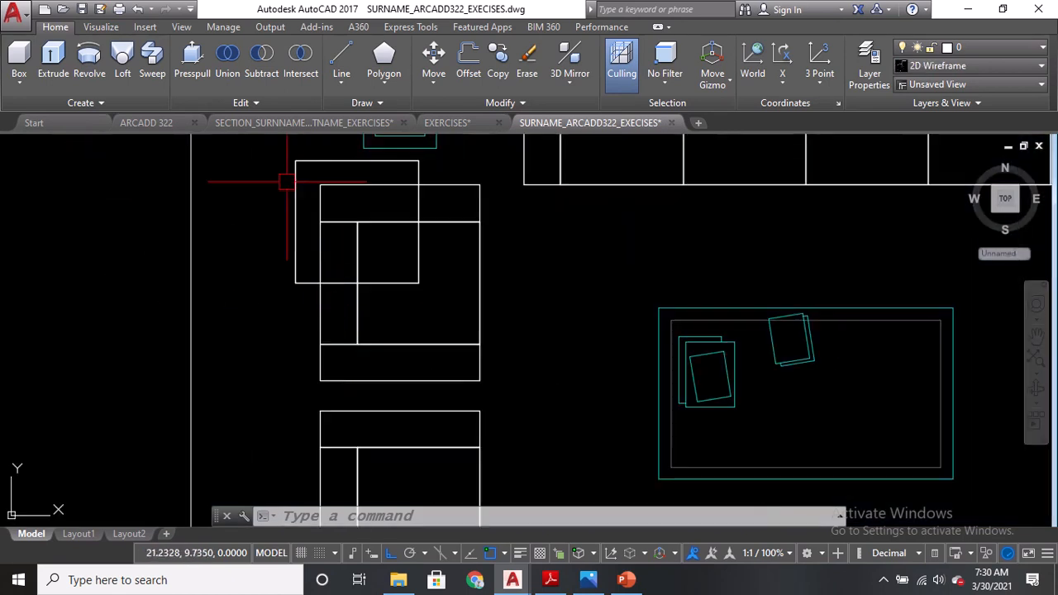
{"action": "left_click", "coordinate": [305, 234]}
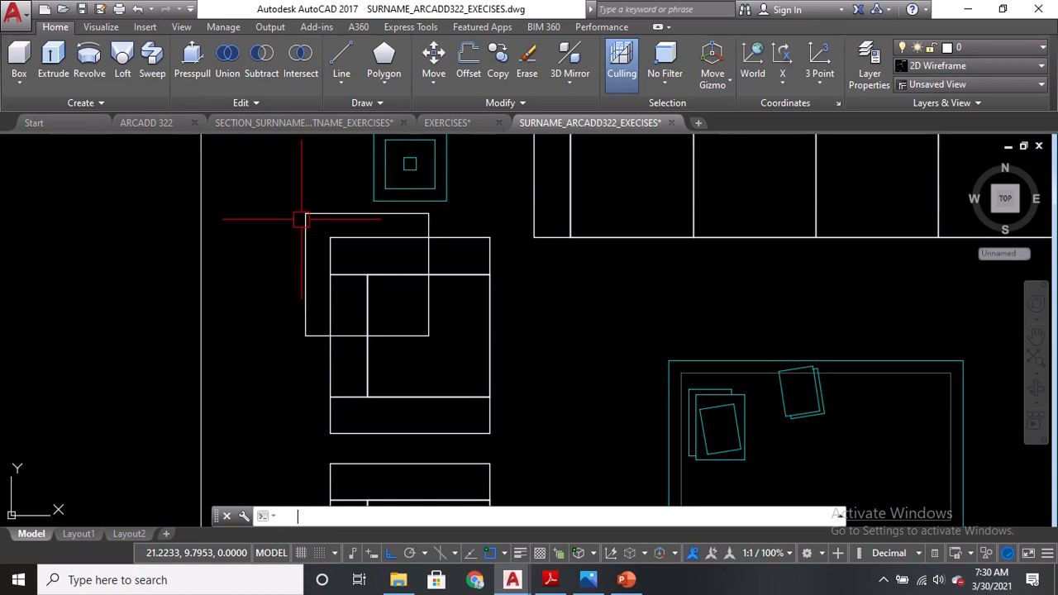
{"action": "key", "text": "Delete"}
Mirror the two left armchairs across the sofa's vertical centerline, keeping the original armchairs.
{"action": "scroll", "coordinate": [305, 234], "scroll_direction": "down", "scroll_amount": 2}
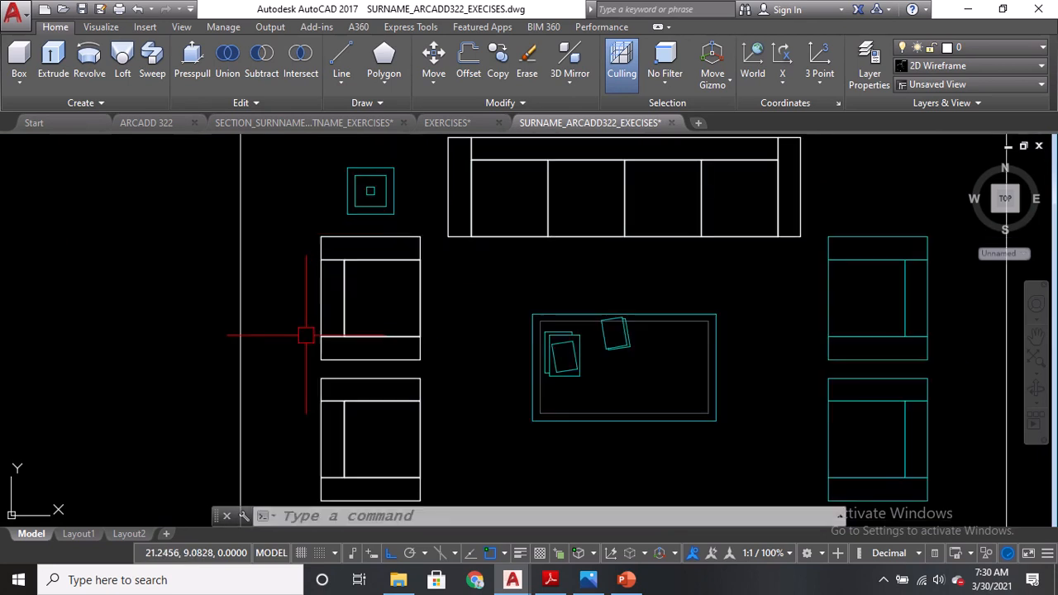
{"action": "middle_click_drag", "start_coordinate": [305, 335], "coordinate": [315, 300]}
{"action": "type", "text": "mi"}
{"action": "key", "text": "Return"}
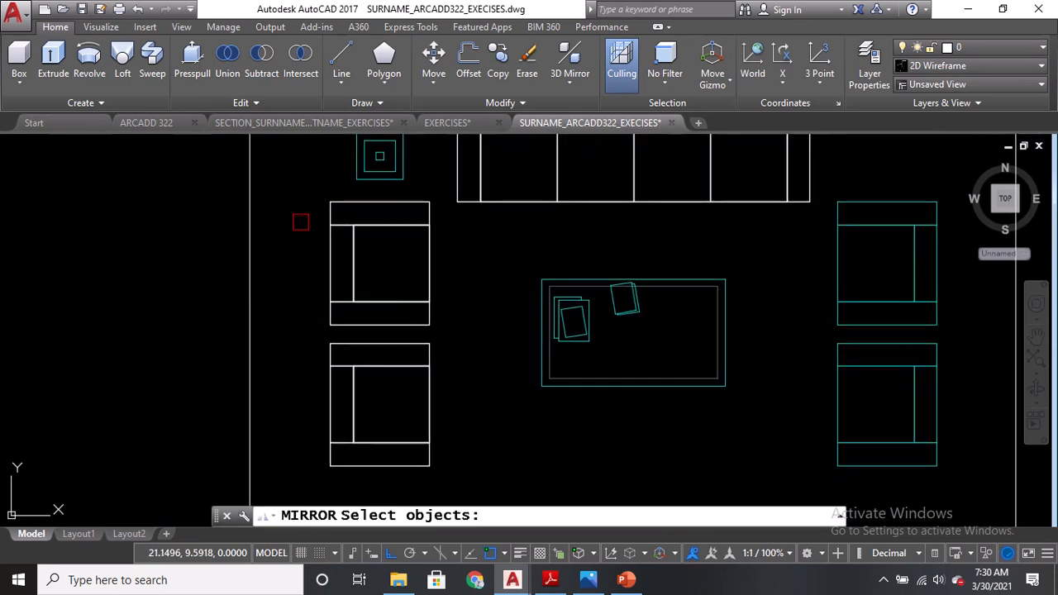
{"action": "left_click", "coordinate": [298, 197]}
{"action": "left_click", "coordinate": [456, 480]}
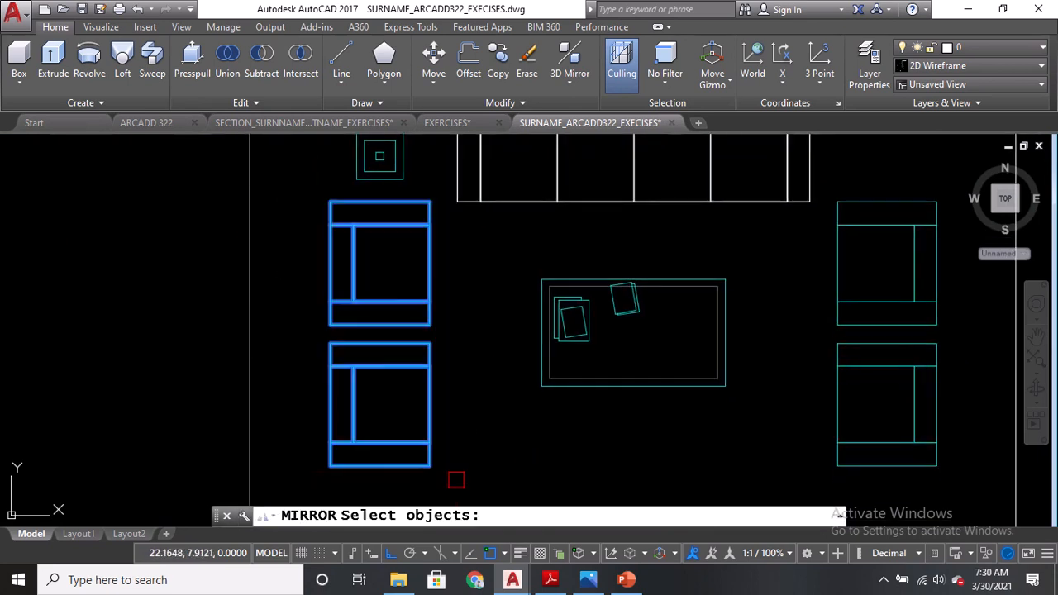
{"action": "mouse_move", "coordinate": [617, 287]}
{"action": "middle_mouse_down"}
{"action": "mouse_move", "coordinate": [554, 283]}
{"action": "mouse_move", "coordinate": [489, 340]}
{"action": "middle_mouse_up"}
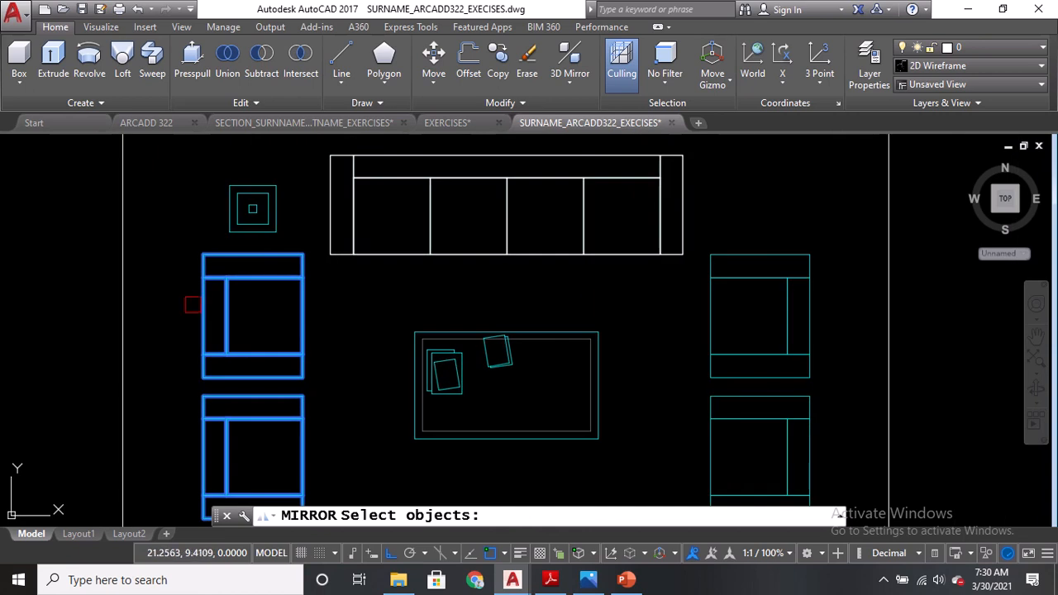
{"action": "key", "text": "Return"}
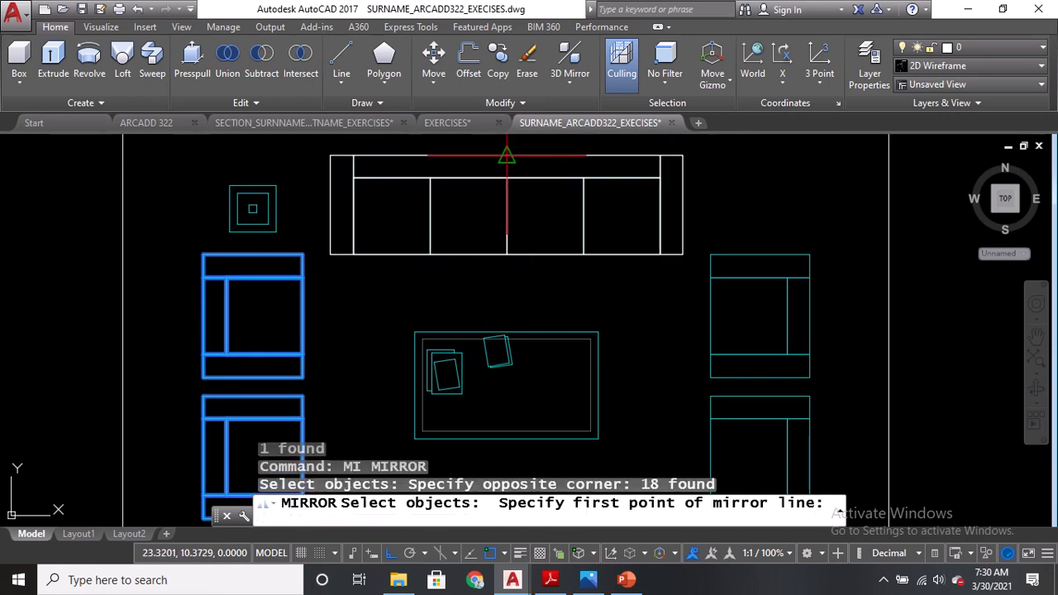
{"action": "left_click", "coordinate": [507, 156]}
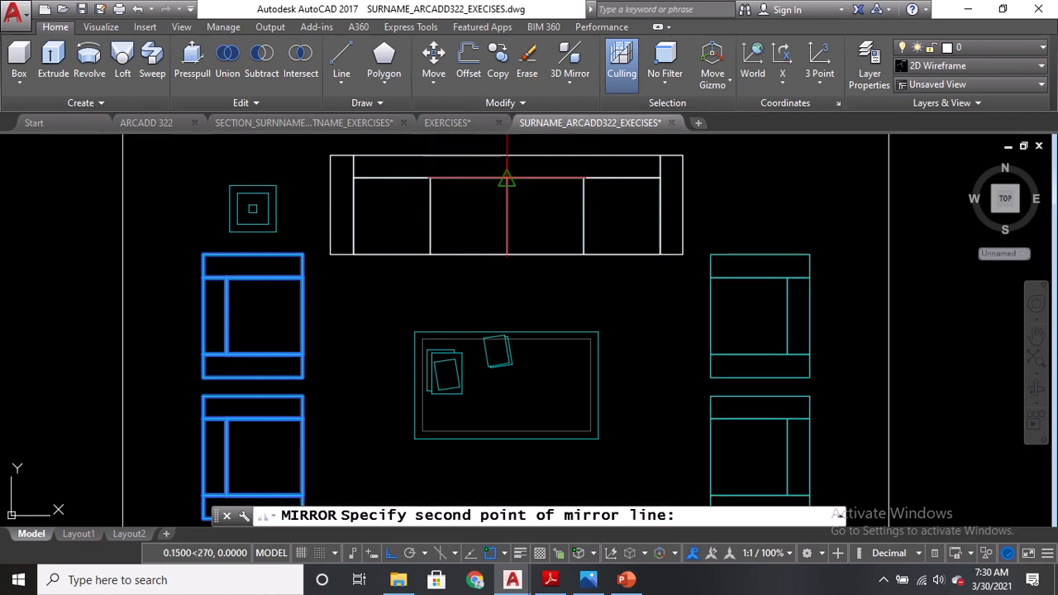
{"action": "left_click", "coordinate": [507, 178]}
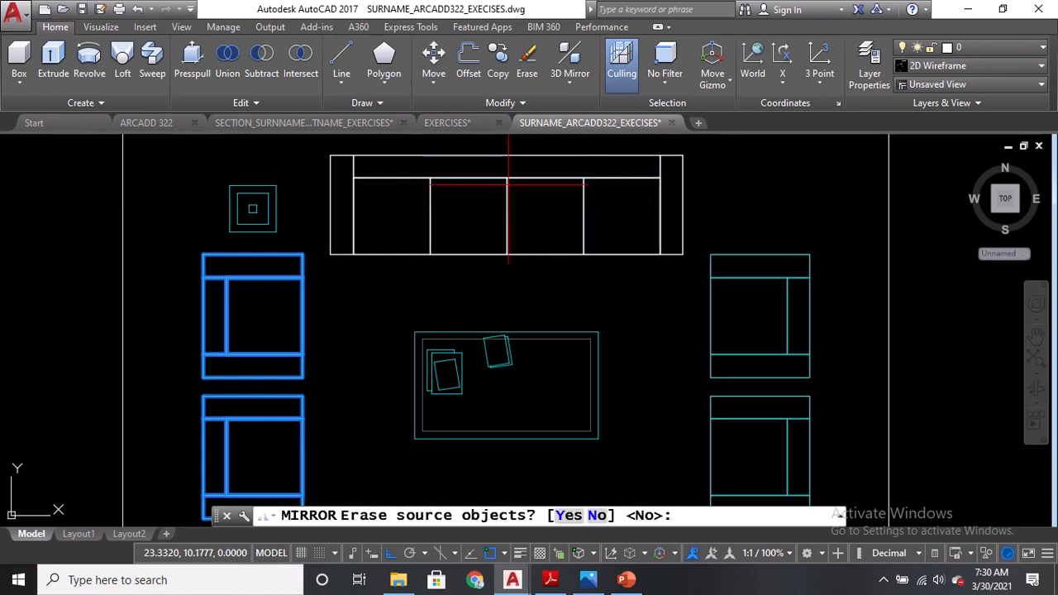
{"action": "key", "text": "Return"}
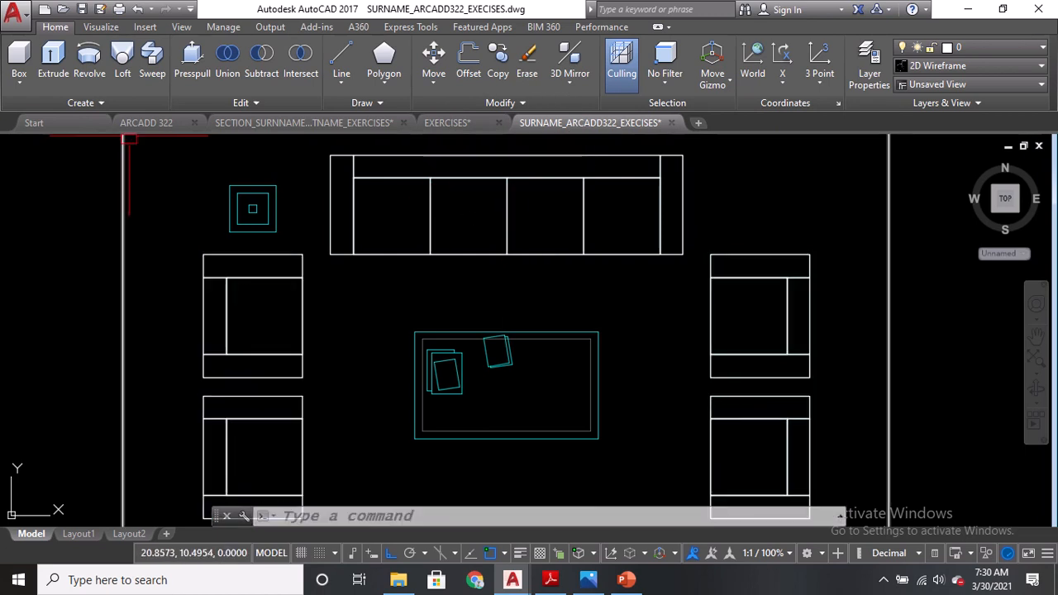
Switch the viewport to the SE Isometric view with the Conceptual visual style.
{"action": "left_click", "coordinate": [28, 149]}
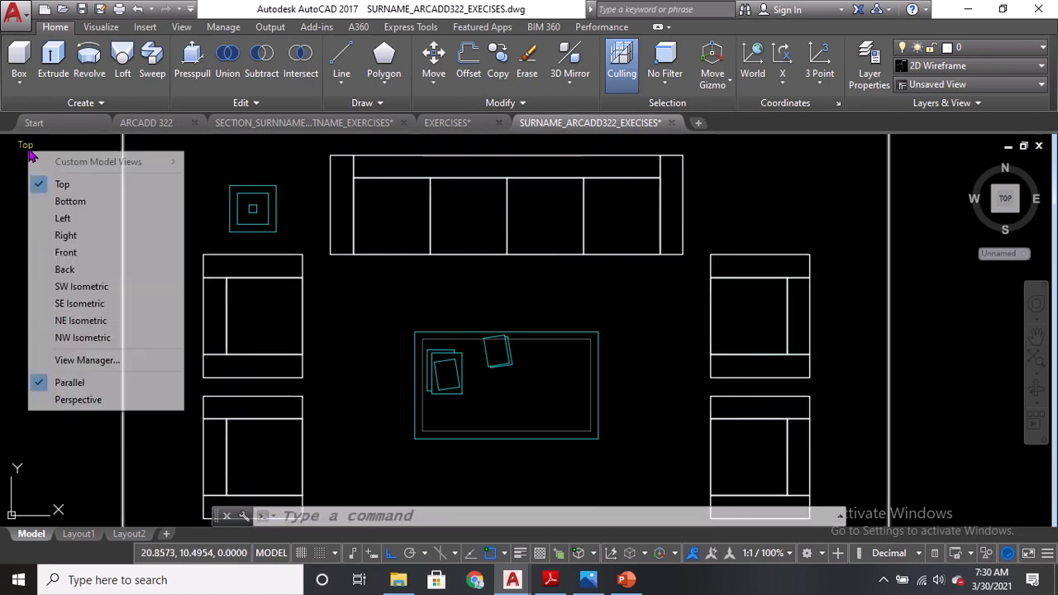
{"action": "left_click", "coordinate": [66, 304]}
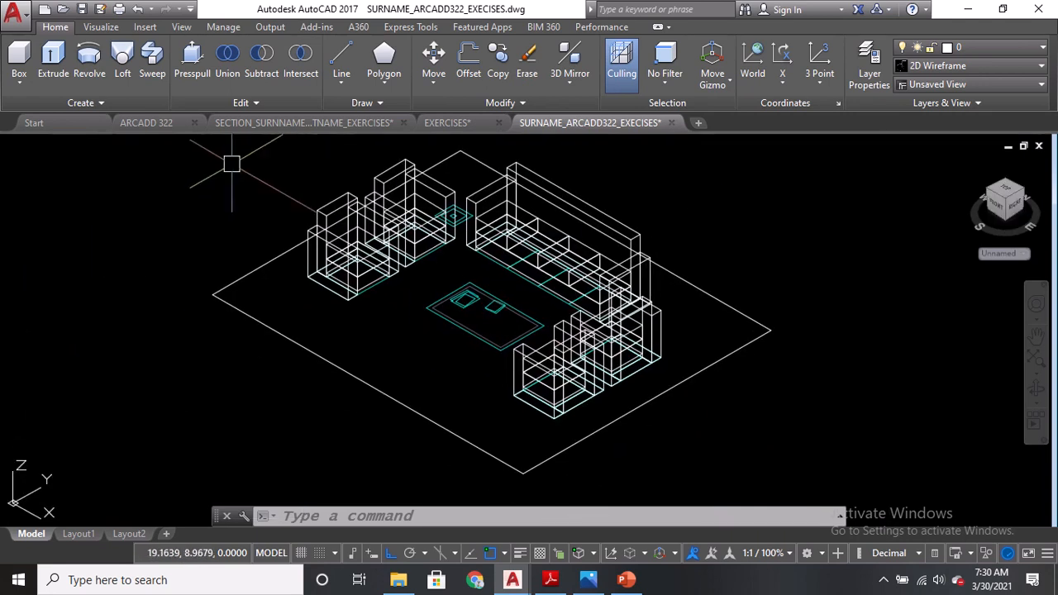
{"action": "left_click", "coordinate": [107, 147]}
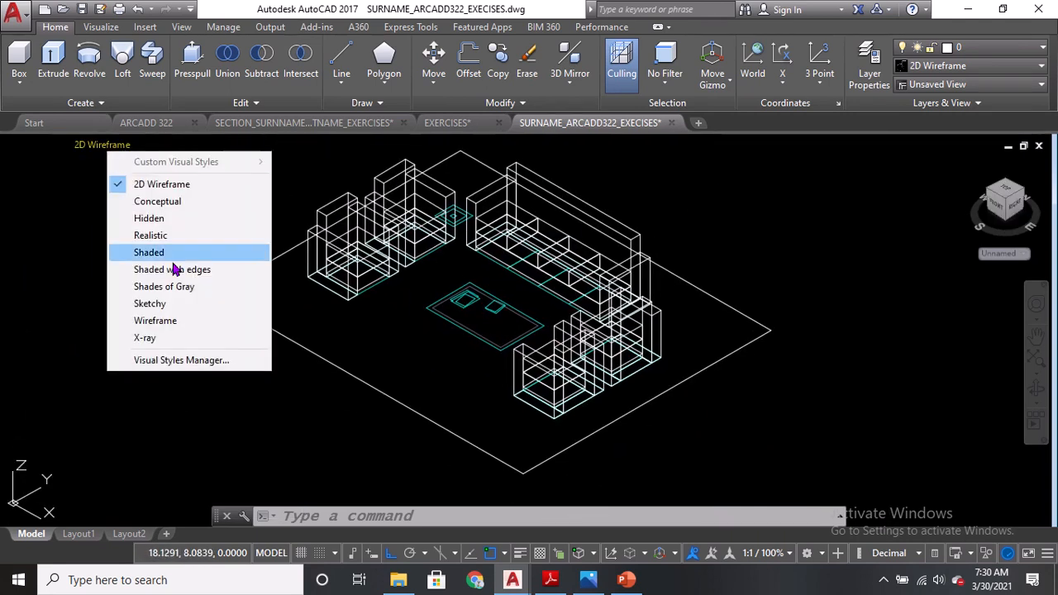
{"action": "left_click", "coordinate": [172, 203]}
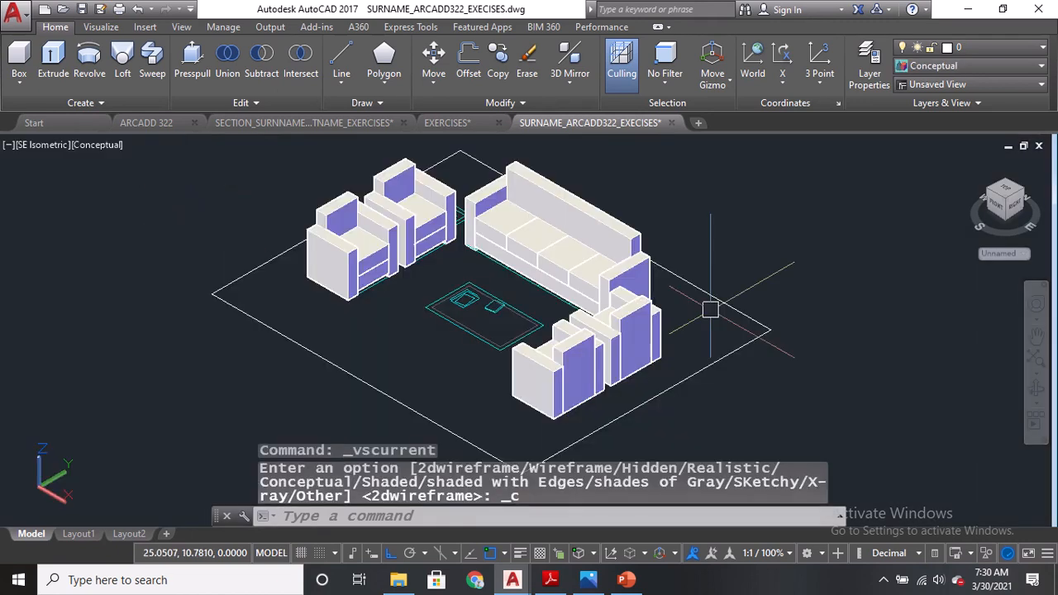
Return to the 2D Wireframe style and switch to the NE Isometric view, zoomed on the corner side table.
{"action": "scroll", "coordinate": [532, 307], "scroll_direction": "up", "scroll_amount": 2}
{"action": "middle_click_drag", "start_coordinate": [322, 290], "coordinate": [430, 288]}
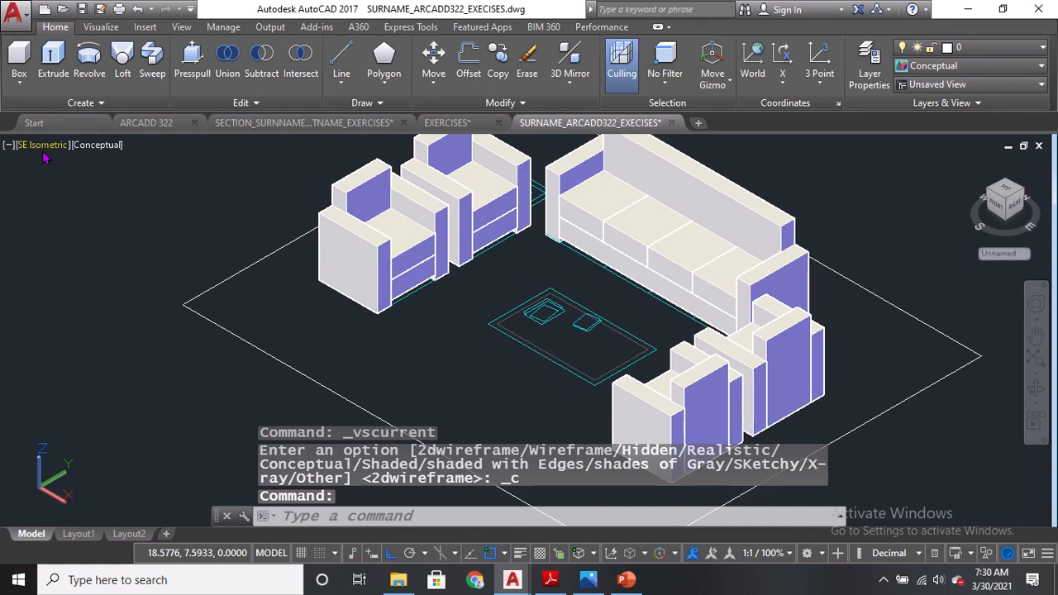
{"action": "left_click", "coordinate": [101, 149]}
{"action": "left_click", "coordinate": [139, 184]}
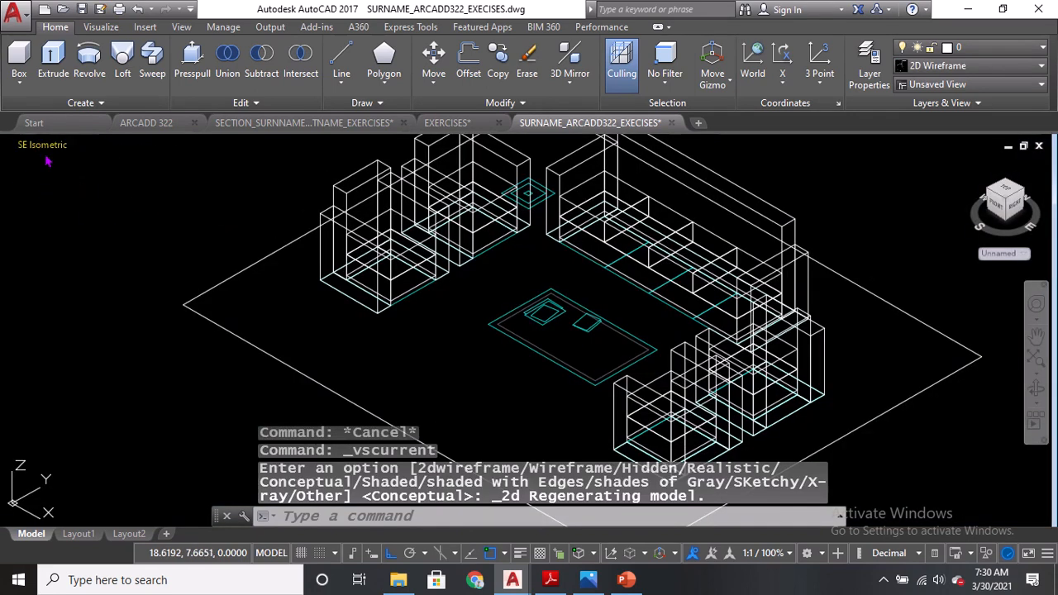
{"action": "left_click", "coordinate": [41, 146]}
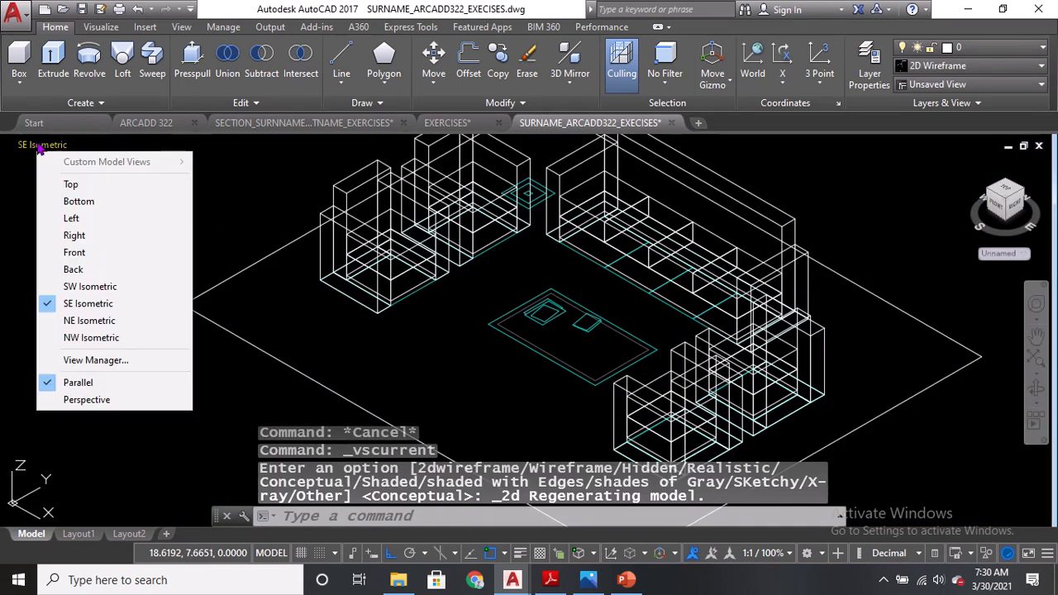
{"action": "left_click", "coordinate": [73, 322]}
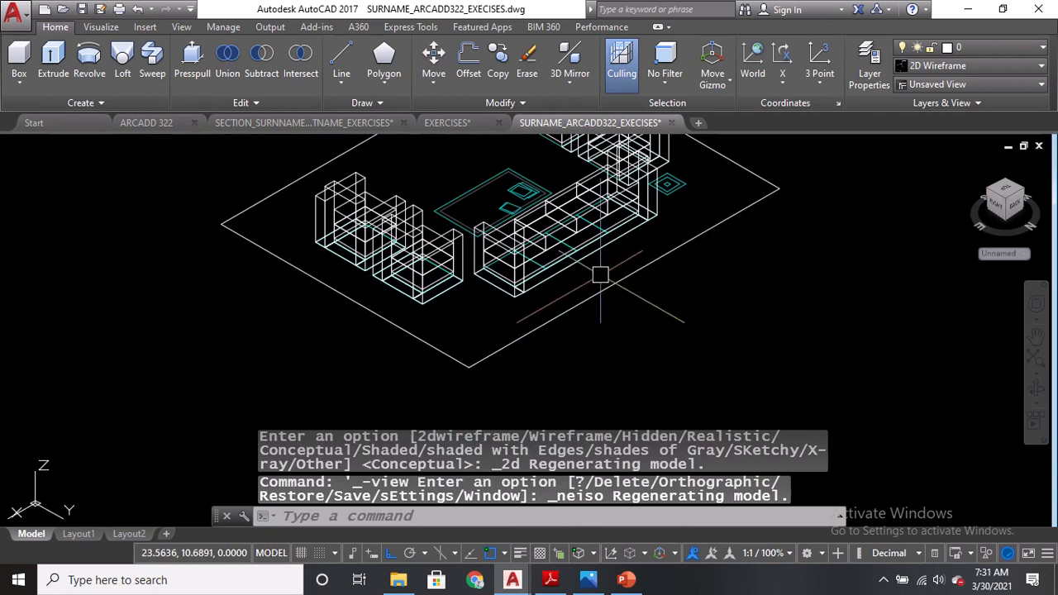
{"action": "scroll", "coordinate": [395, 279], "scroll_direction": "up", "scroll_amount": 10}
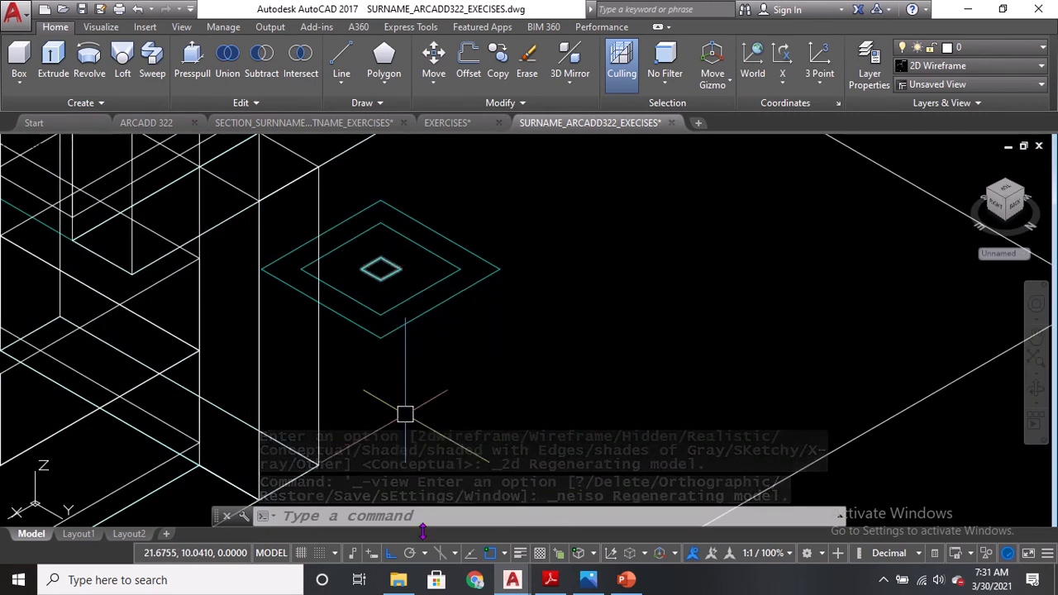
Check the floor lamp's elevation dimensions in the EXERCISE 01.pdf drawing, then return to the drawing.
{"action": "left_click", "coordinate": [512, 581]}
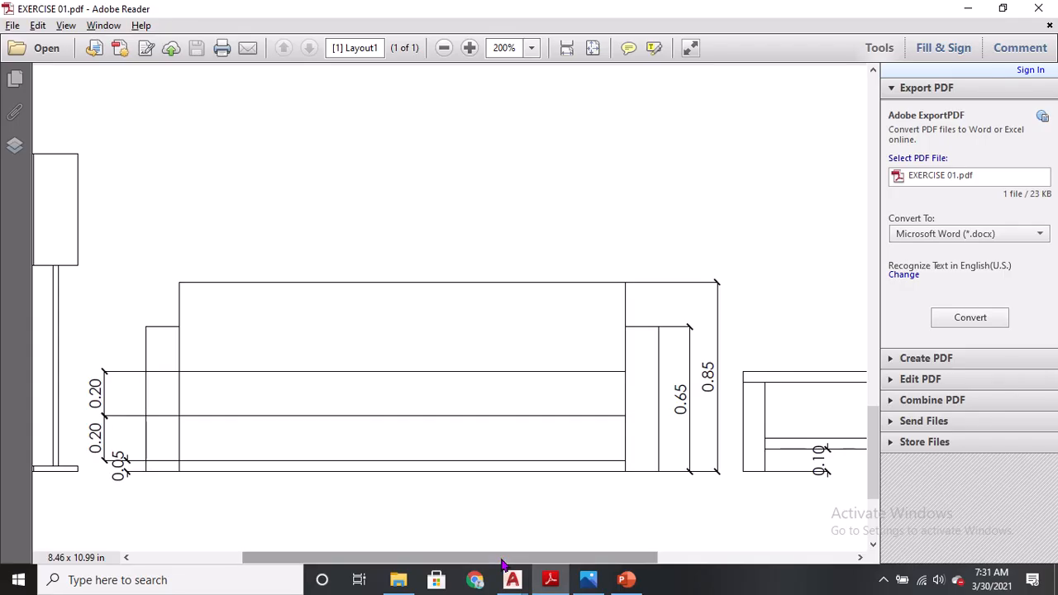
{"action": "left_click_drag", "start_coordinate": [502, 550], "coordinate": [284, 549]}
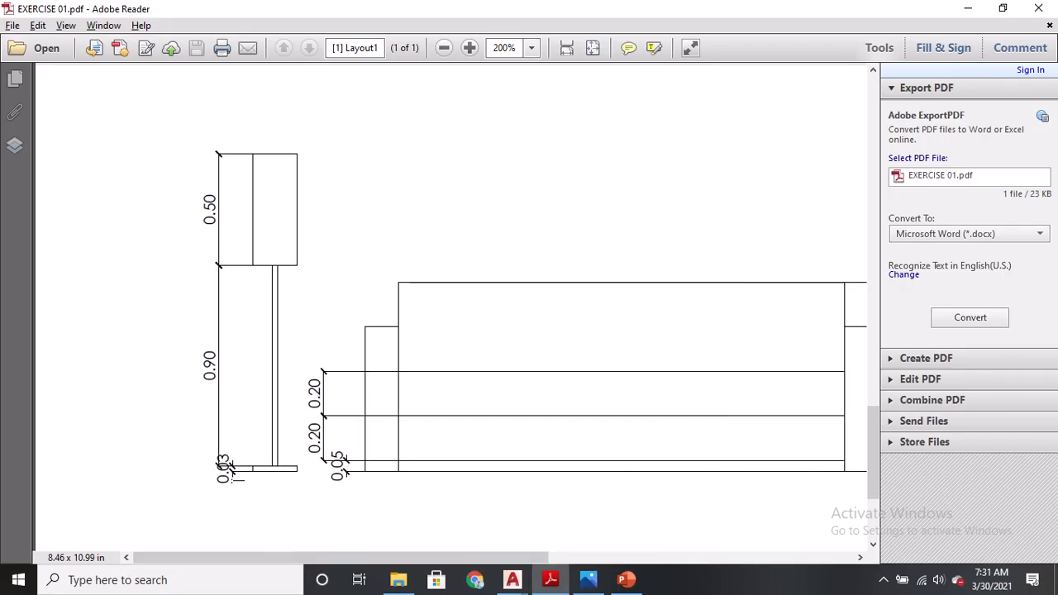
{"action": "key", "text": "alt+Tab"}
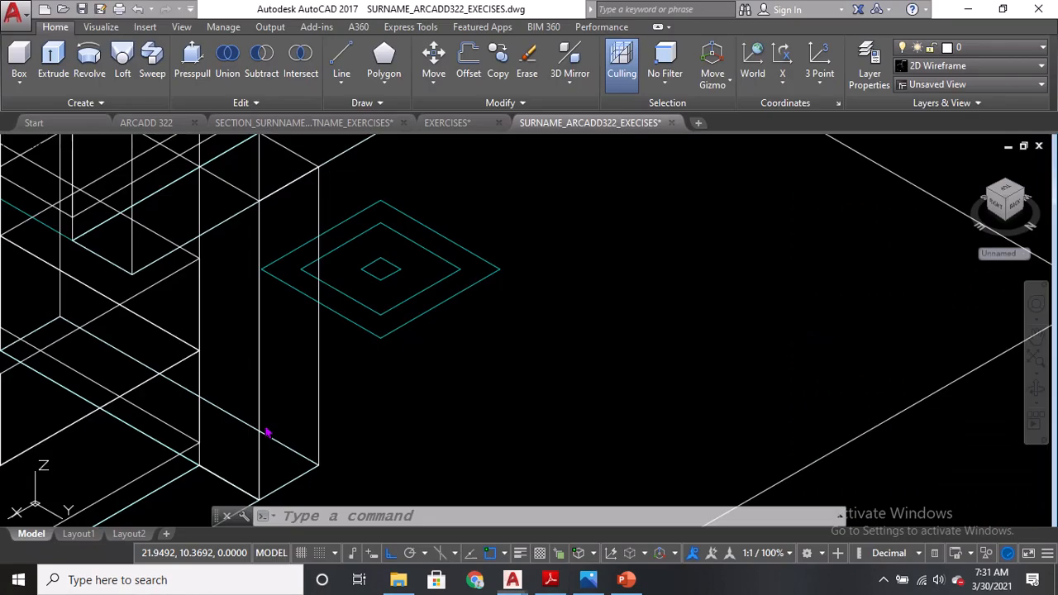
Create a 0.03-high box over the side table's middle square as the lamp base.
{"action": "left_click", "coordinate": [17, 54]}
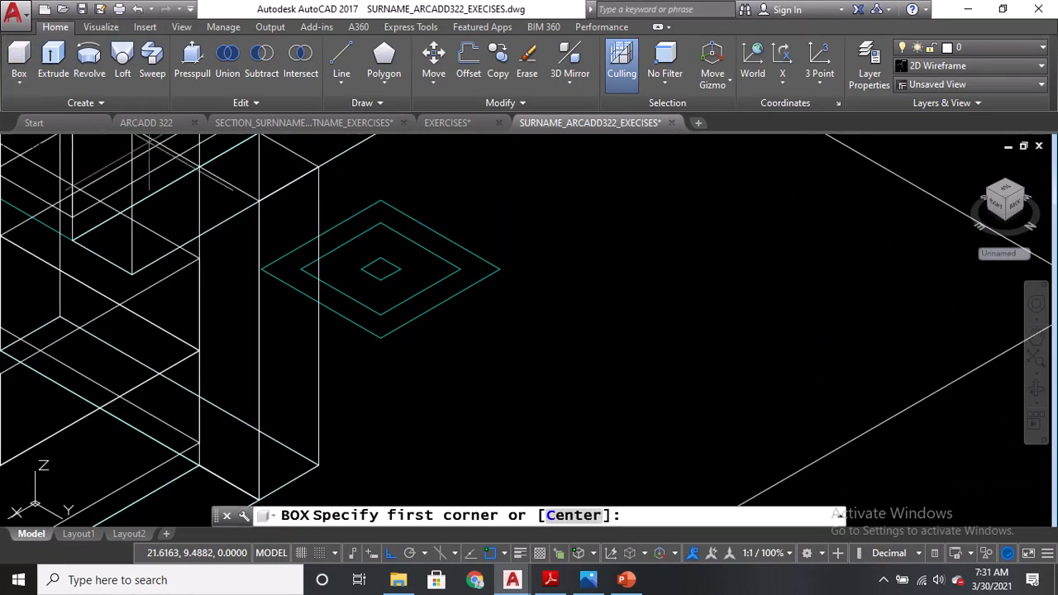
{"action": "left_click", "coordinate": [300, 269]}
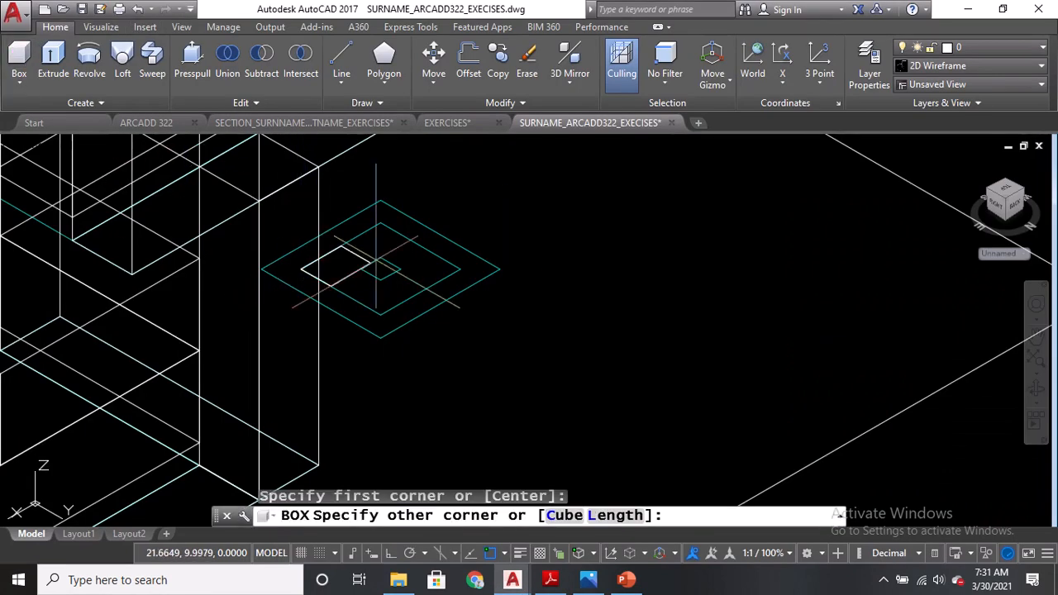
{"action": "left_click", "coordinate": [460, 268]}
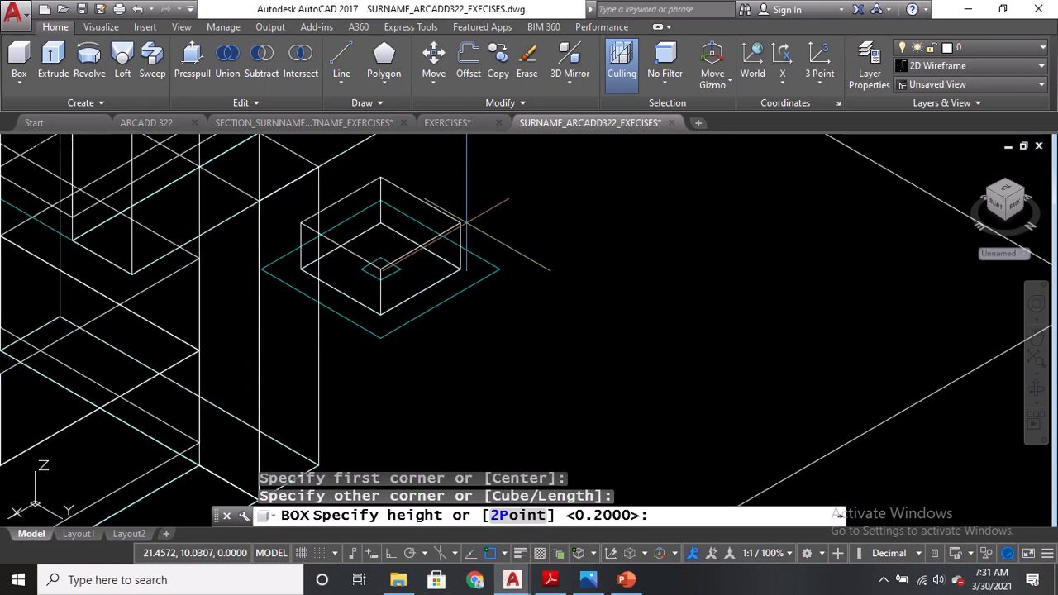
{"action": "type", "text": ".03"}
{"action": "key", "text": "Return"}
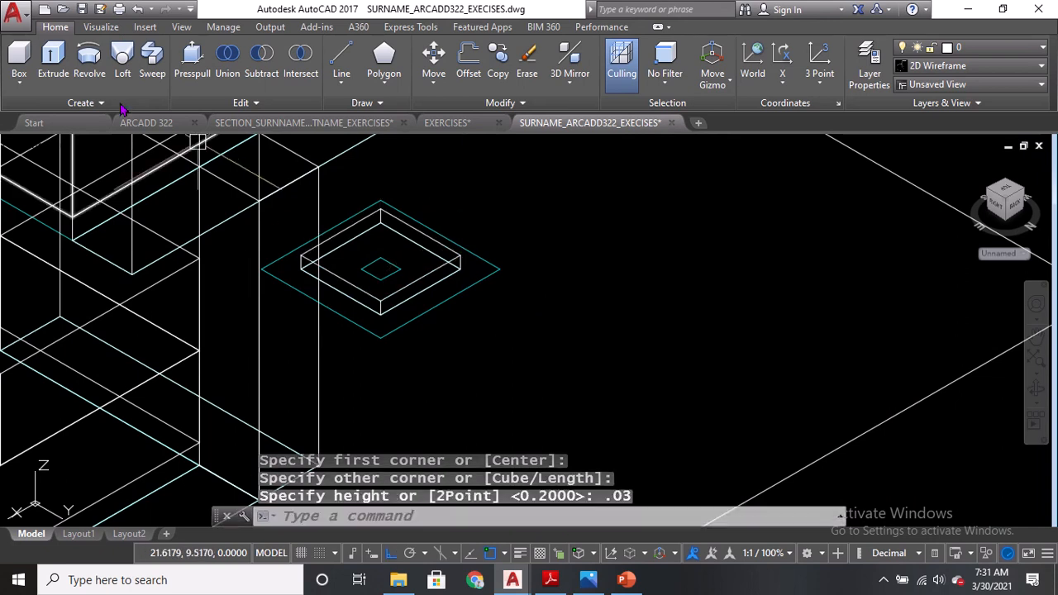
Create a 0.90-high box on the side table's inner square as the lamp pole.
{"action": "left_click", "coordinate": [19, 55]}
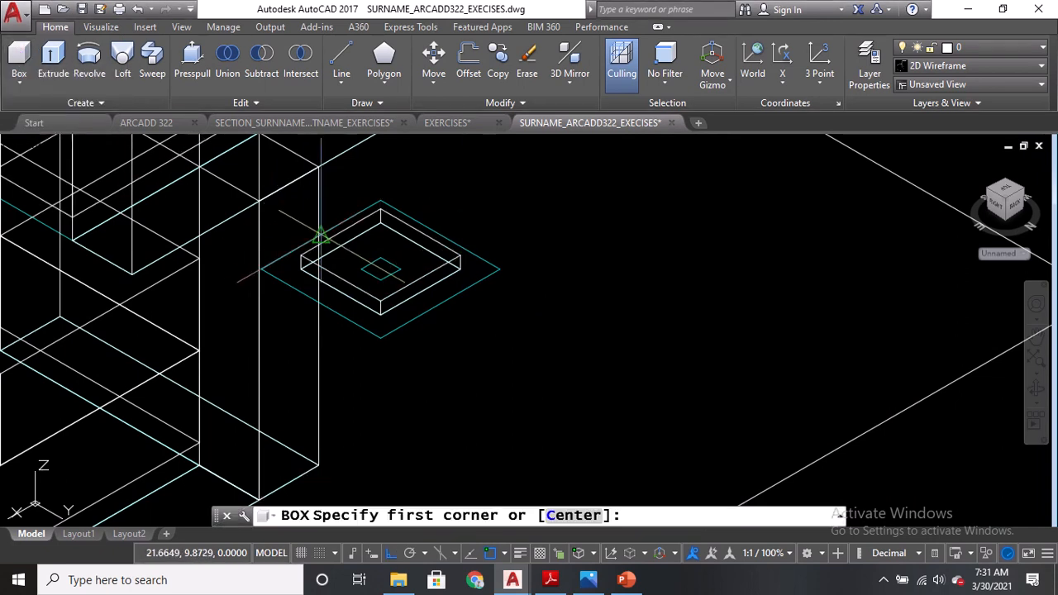
{"action": "left_click", "coordinate": [360, 269]}
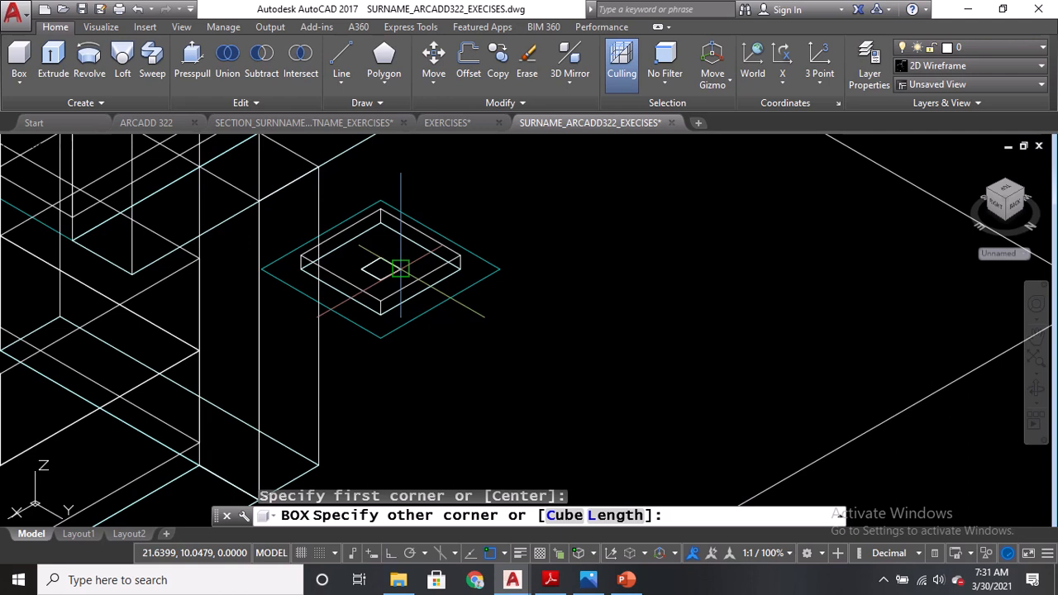
{"action": "left_click", "coordinate": [402, 269]}
{"action": "type", "text": "0.9"}
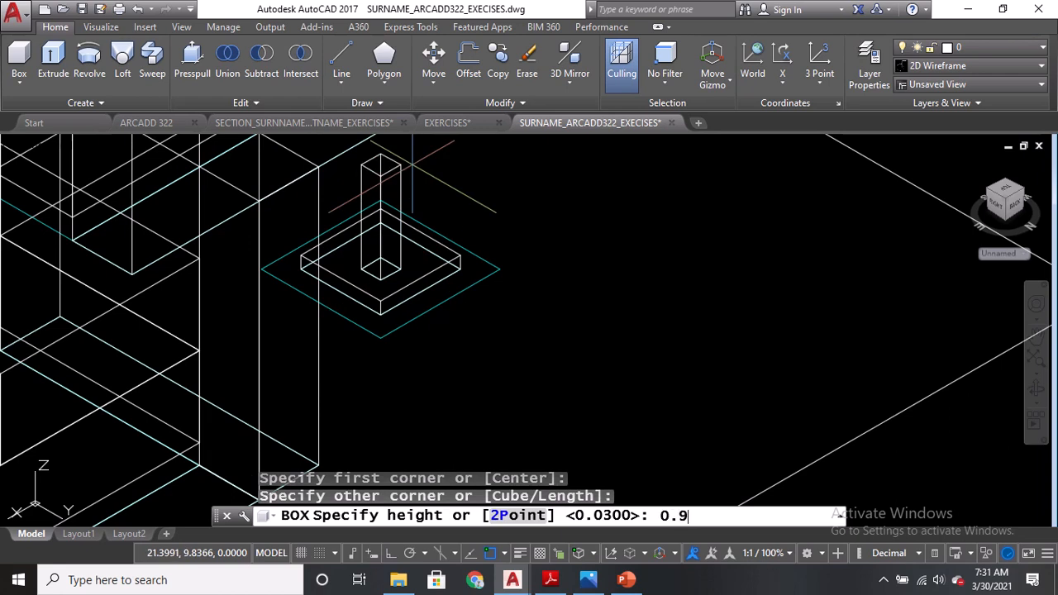
{"action": "type", "text": "0"}
{"action": "key", "text": "Return"}
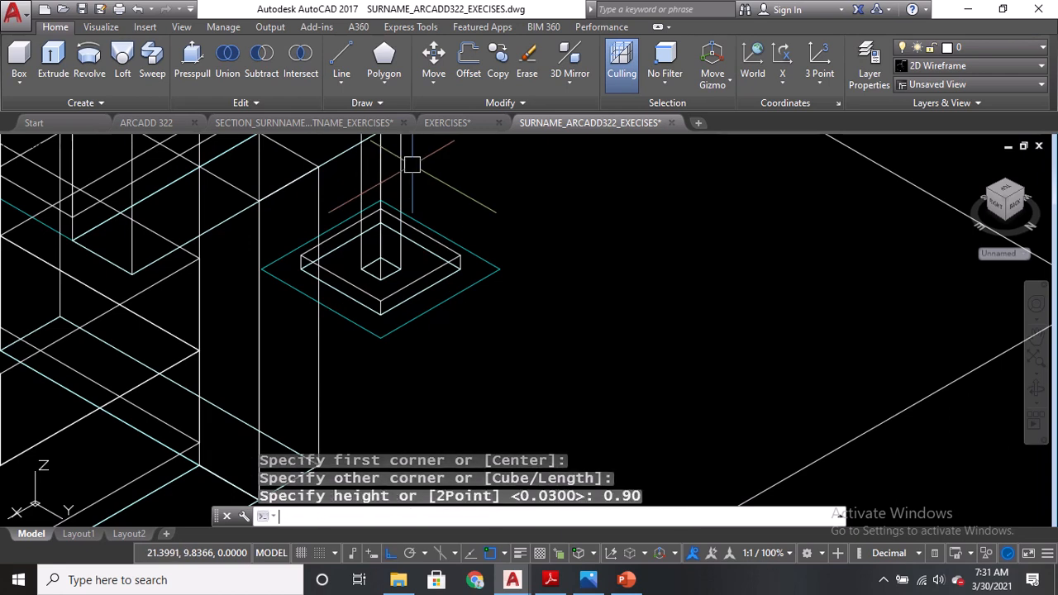
Create a 0.50-high box on the side table's outer square as the lamp shade.
{"action": "left_click", "coordinate": [29, 71]}
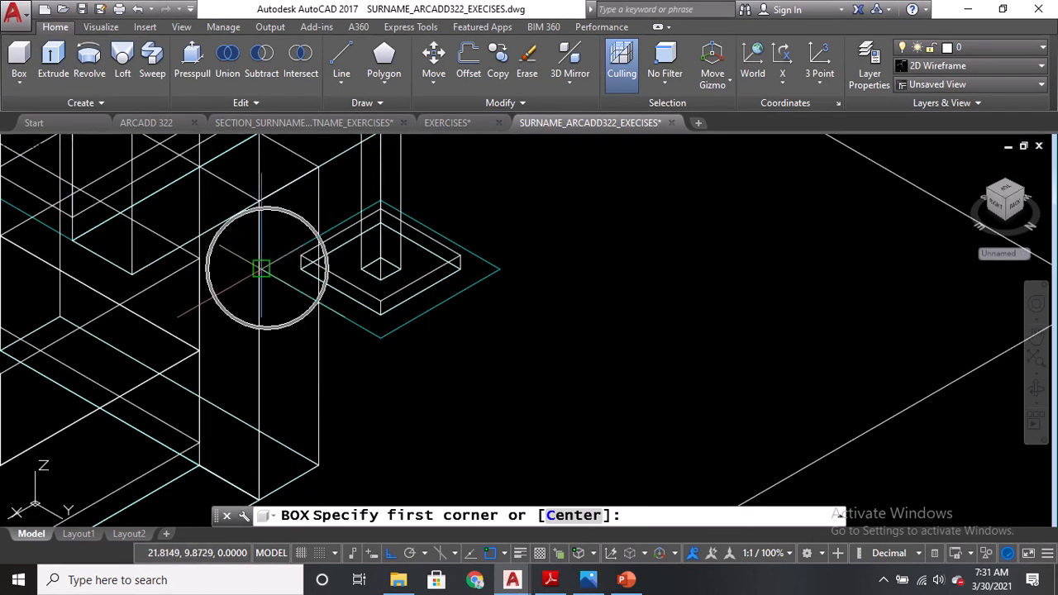
{"action": "left_click", "coordinate": [258, 266]}
{"action": "left_click", "coordinate": [500, 269]}
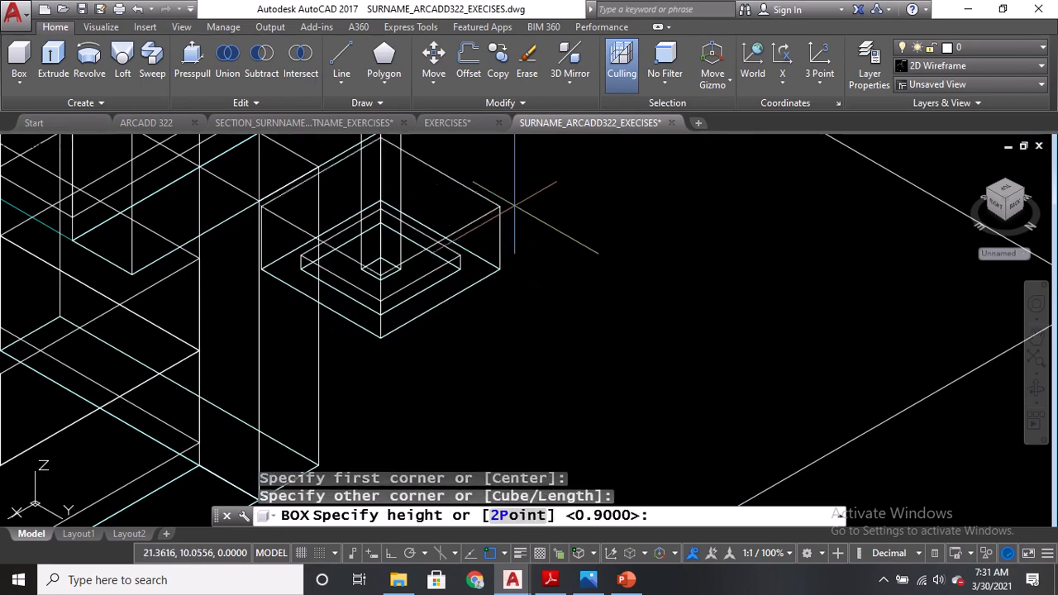
{"action": "type", "text": "0."}
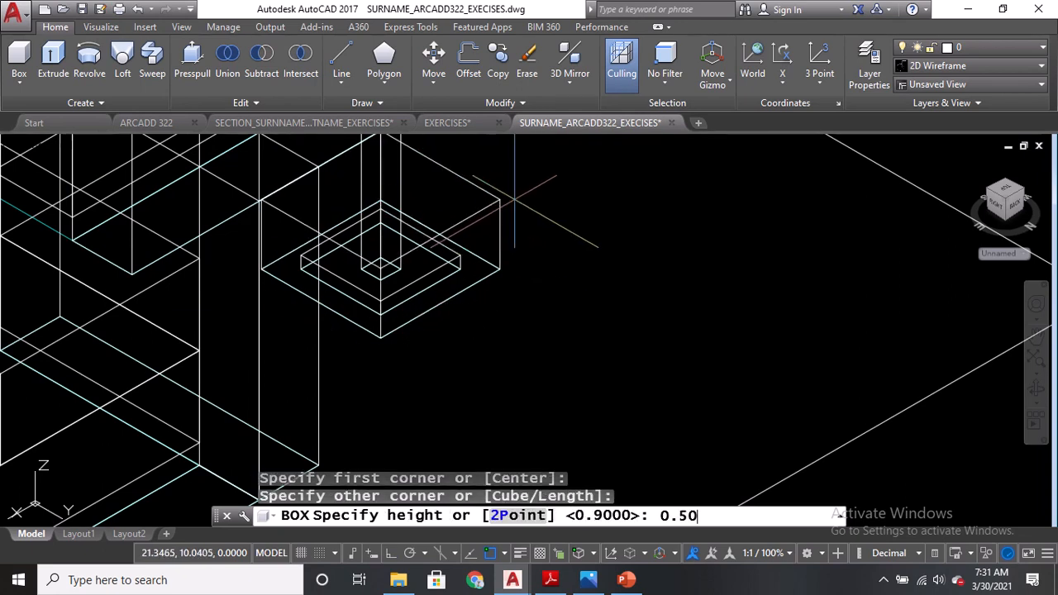
{"action": "type", "text": "50"}
{"action": "key", "text": "Return"}
Switch to the Conceptual visual style to inspect the lamp and side table.
{"action": "scroll", "coordinate": [543, 231], "scroll_direction": "up", "scroll_amount": 3}
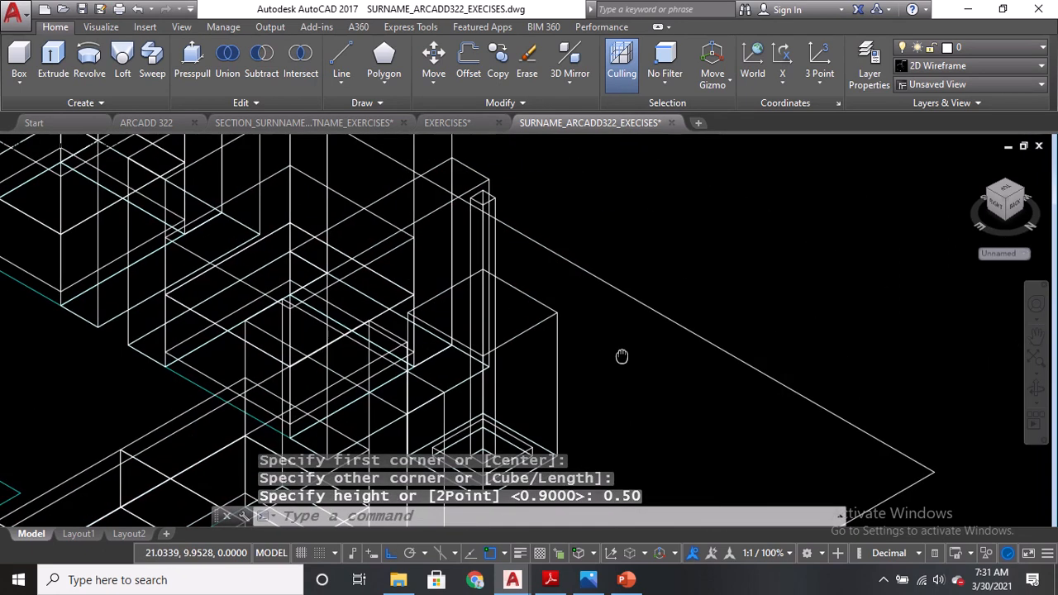
{"action": "middle_click_drag", "start_coordinate": [565, 266], "coordinate": [531, 185]}
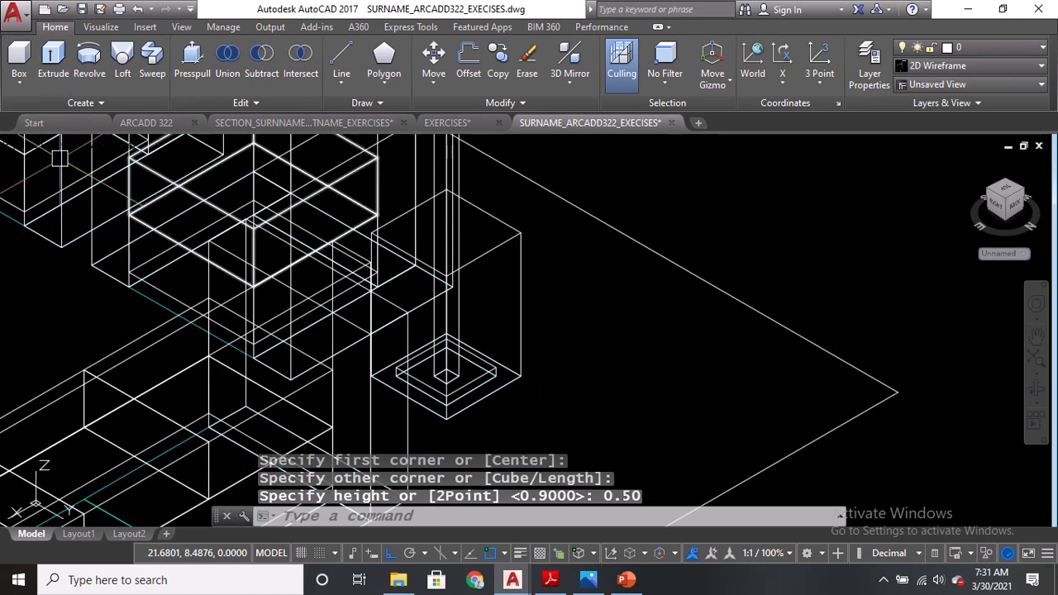
{"action": "left_click", "coordinate": [100, 144]}
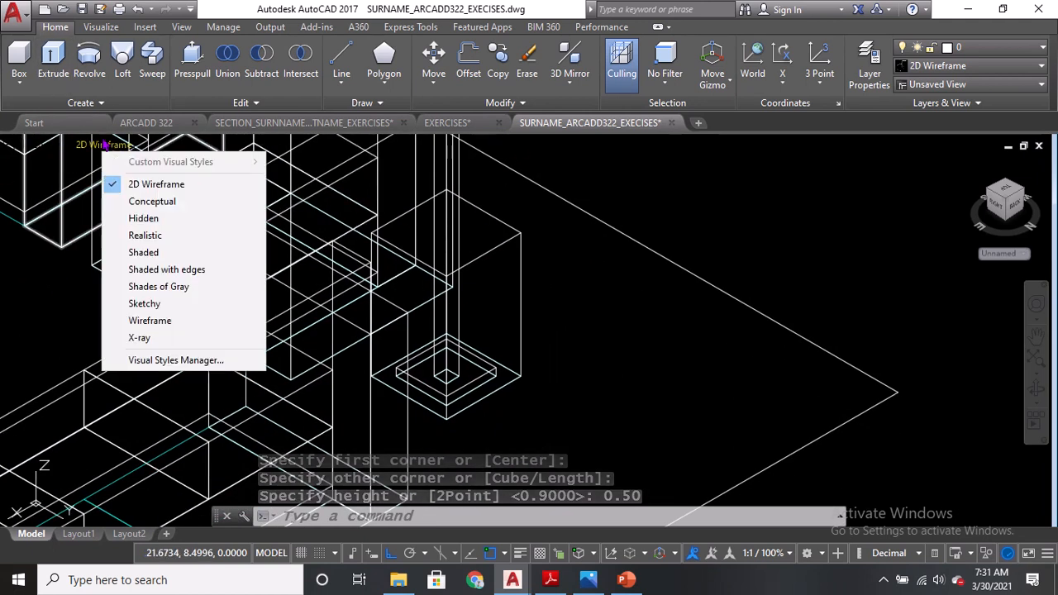
{"action": "left_click", "coordinate": [172, 203]}
{"action": "scroll", "coordinate": [562, 265], "scroll_direction": "down", "scroll_amount": 2}
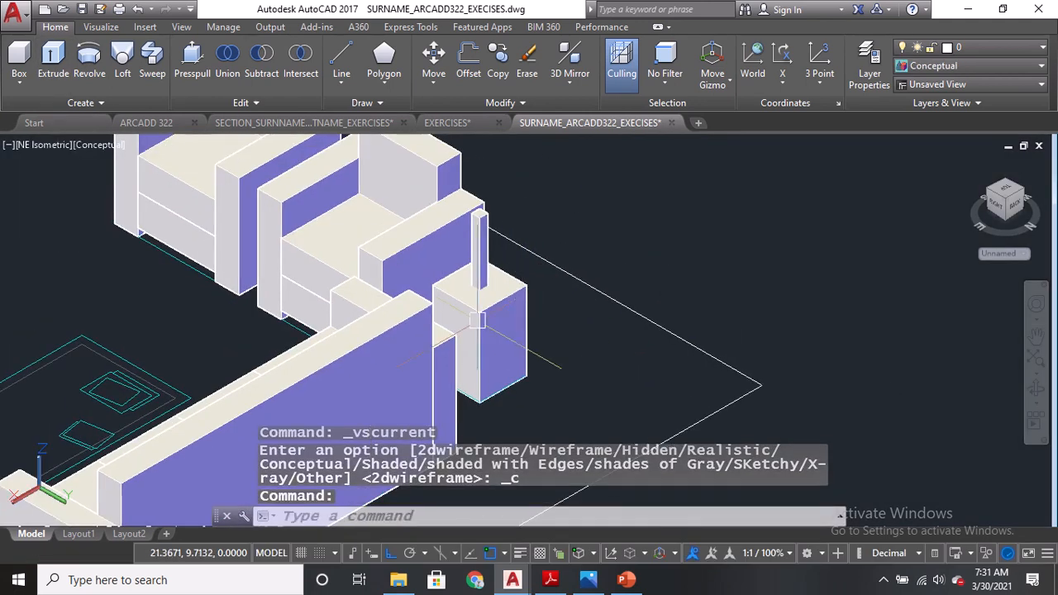
Move the lamp shade box straight up by 0.93 so it sits on top of the pole.
{"action": "mouse_move", "coordinate": [504, 319]}
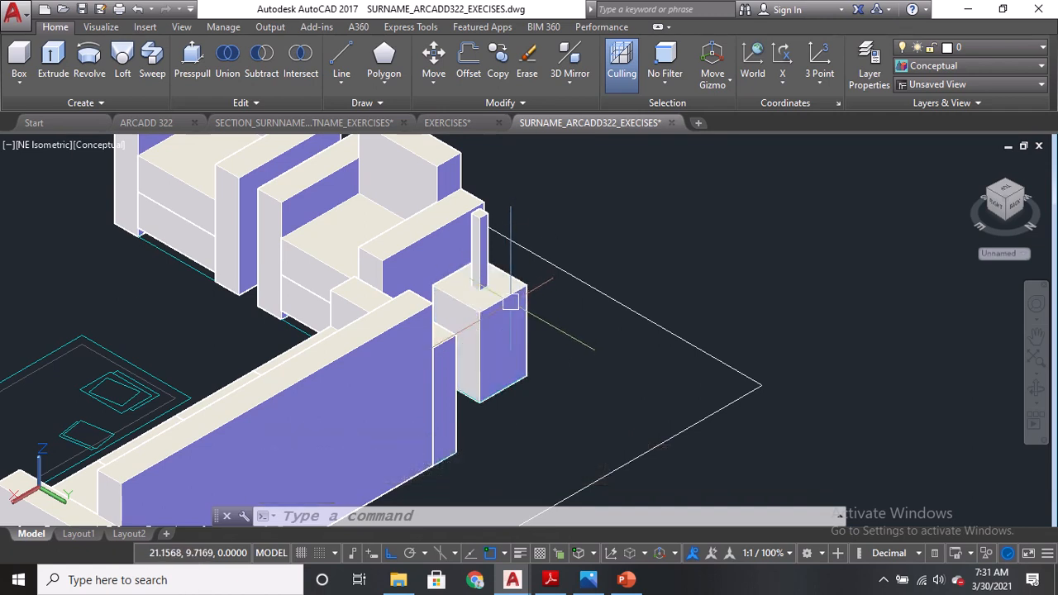
{"action": "mouse_move", "coordinate": [511, 301]}
{"action": "scroll", "coordinate": [561, 364], "scroll_direction": "up", "scroll_amount": 2}
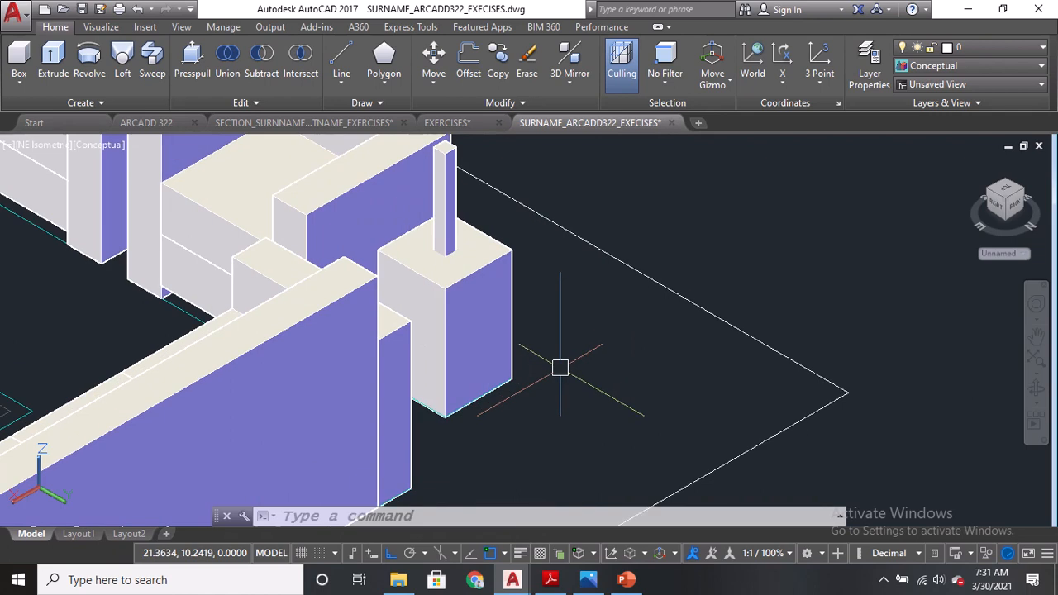
{"action": "type", "text": "m"}
{"action": "key", "text": "Return"}
{"action": "left_click", "coordinate": [502, 353]}
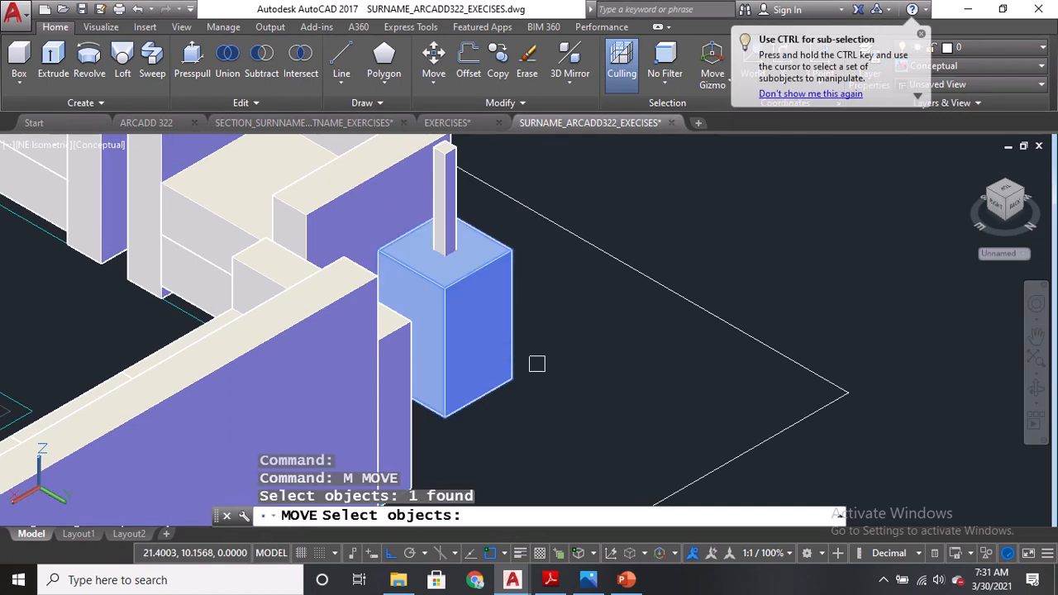
{"action": "key", "text": "Return"}
{"action": "left_click", "coordinate": [510, 379]}
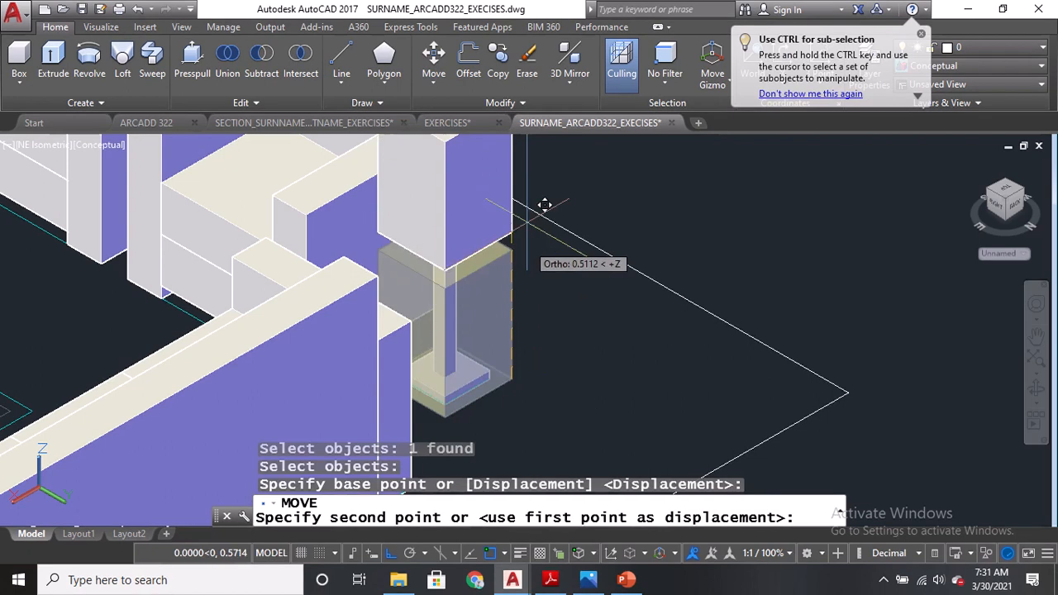
{"action": "middle_click_drag", "start_coordinate": [527, 205], "coordinate": [522, 359]}
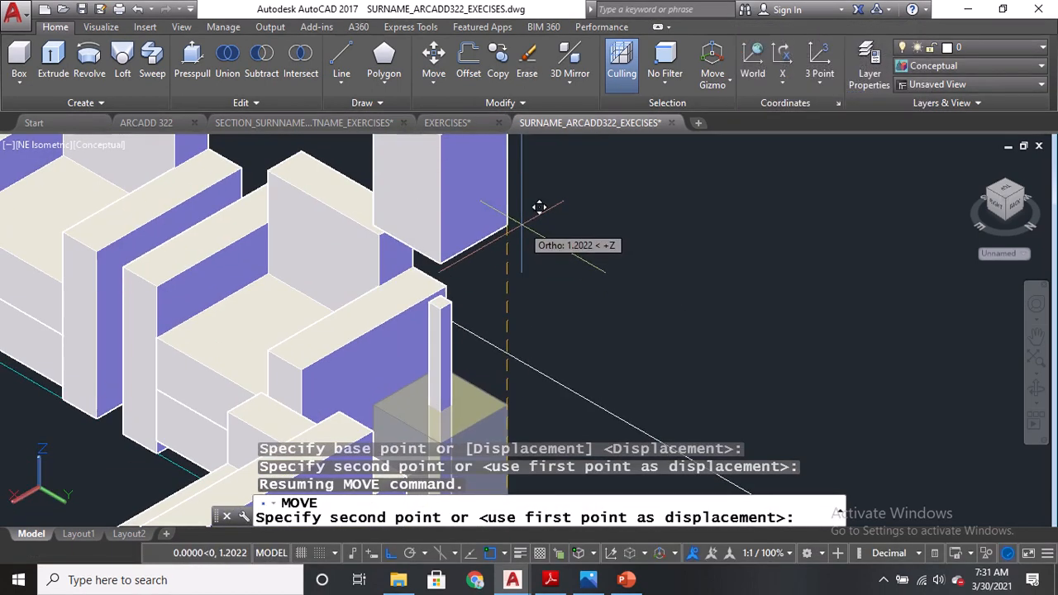
{"action": "left_click", "coordinate": [551, 580]}
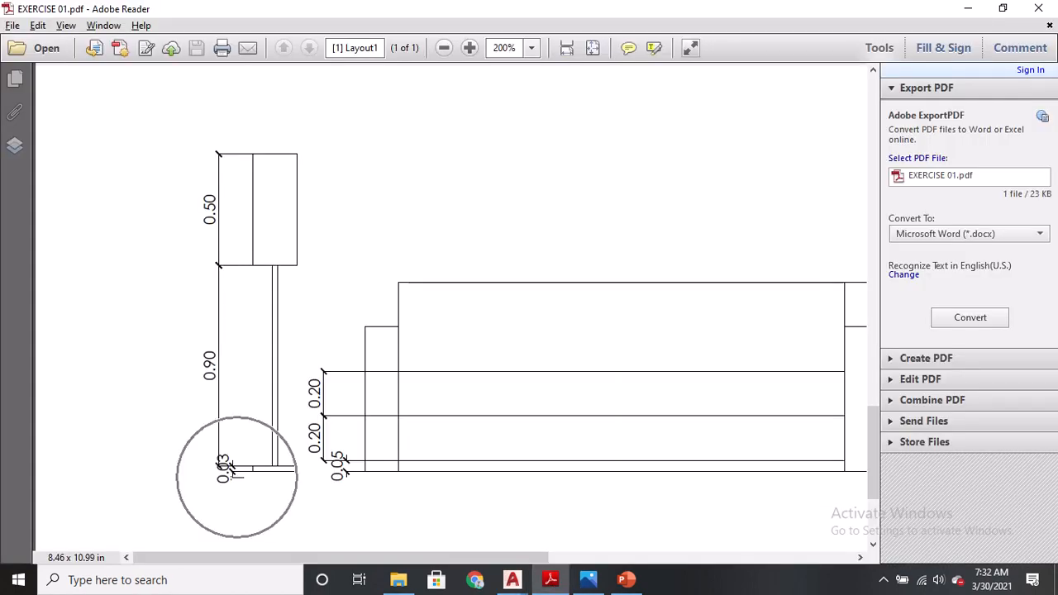
{"action": "key", "text": "alt+Tab"}
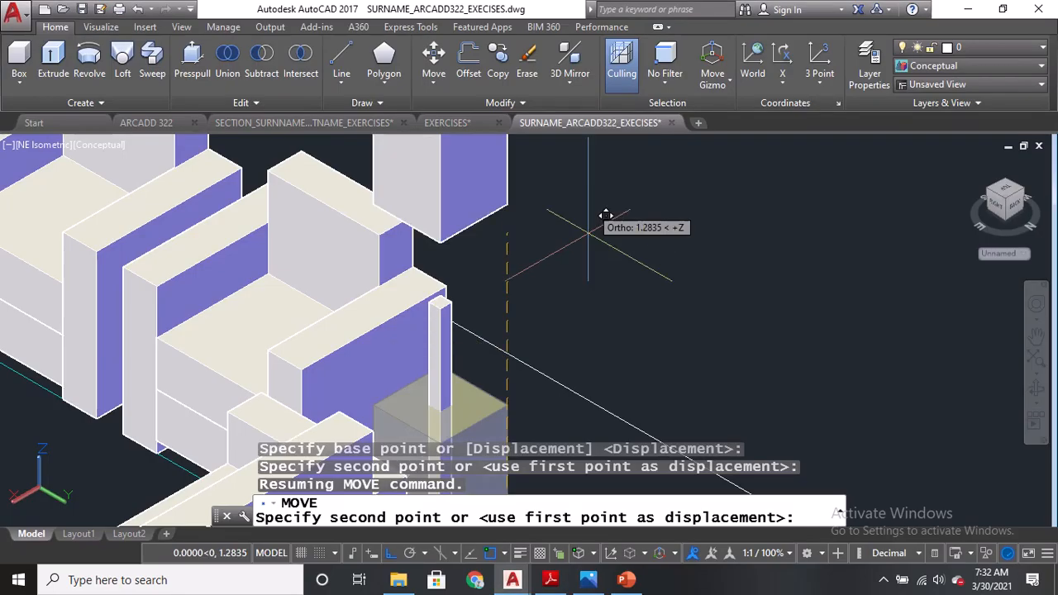
{"action": "type", "text": "0.93"}
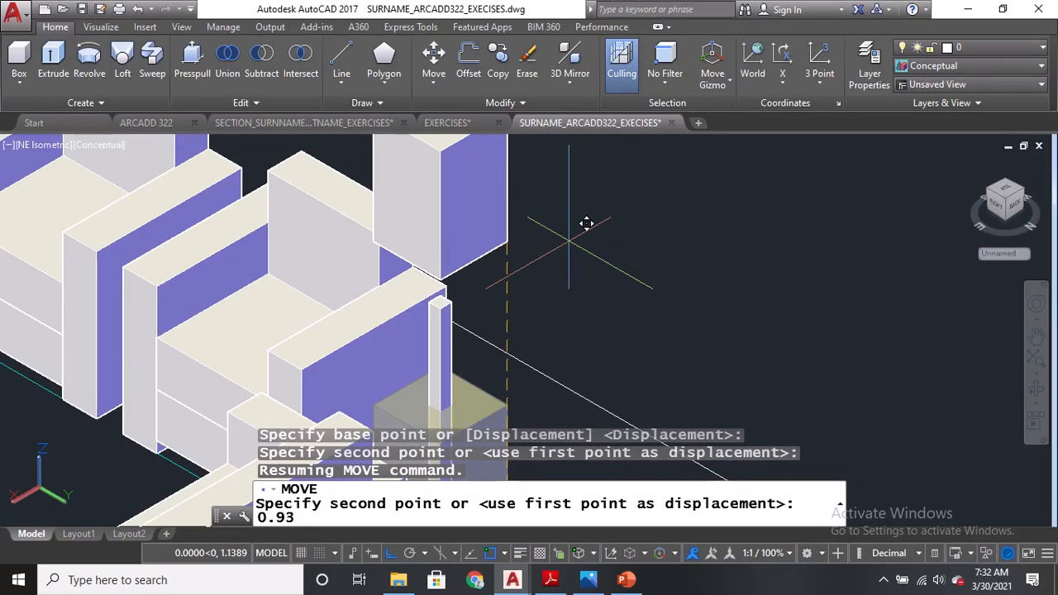
{"action": "key", "text": "Return"}
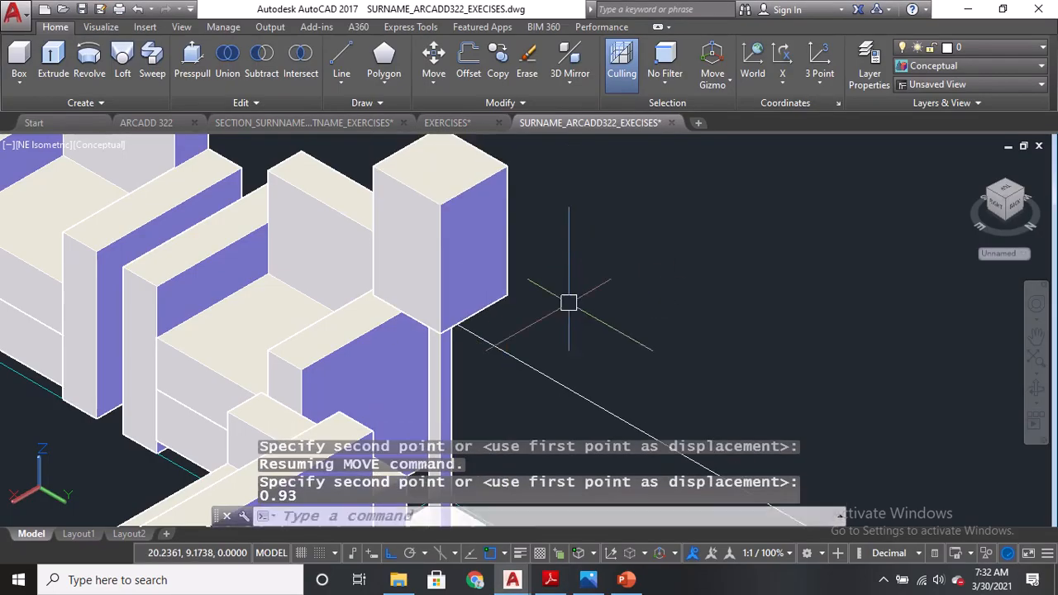
Move the lamp pole vertically so it stands on the lamp base.
{"action": "middle_click_drag", "start_coordinate": [569, 303], "coordinate": [583, 101]}
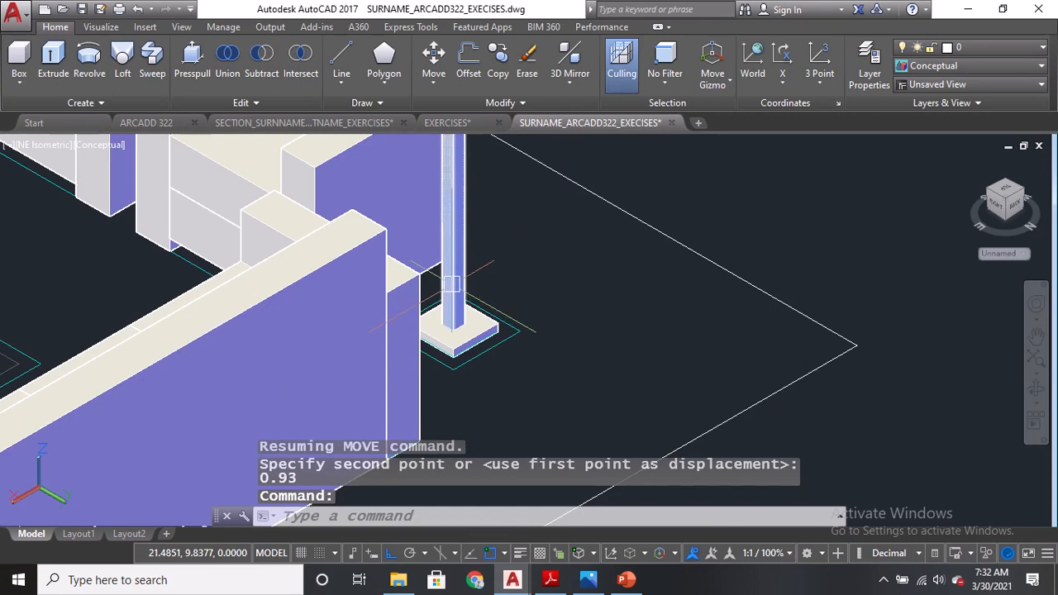
{"action": "middle_click_drag", "start_coordinate": [453, 283], "coordinate": [449, 356]}
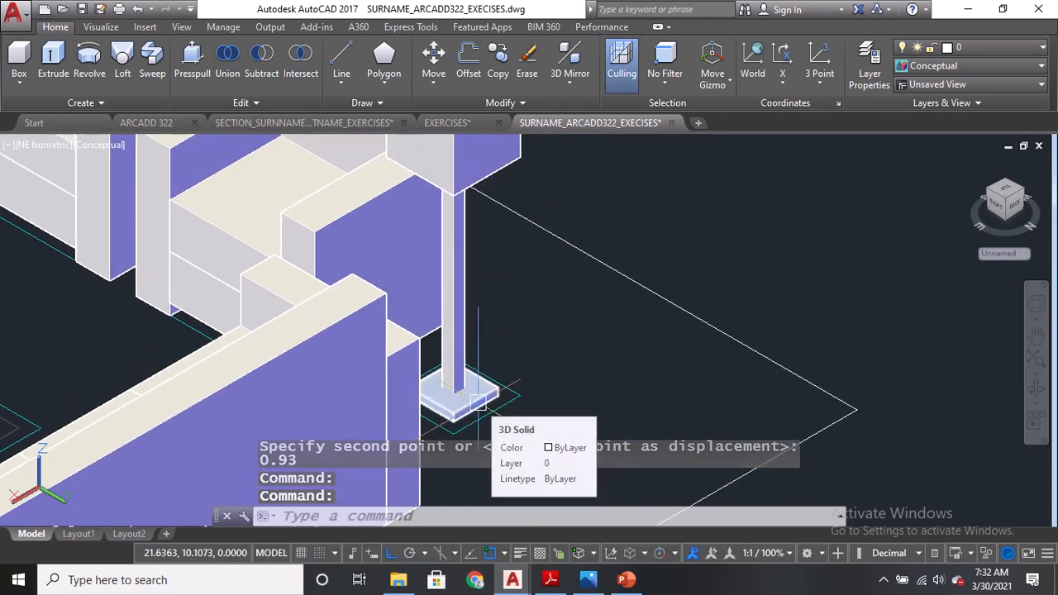
{"action": "scroll", "coordinate": [478, 404], "scroll_direction": "up", "scroll_amount": 2}
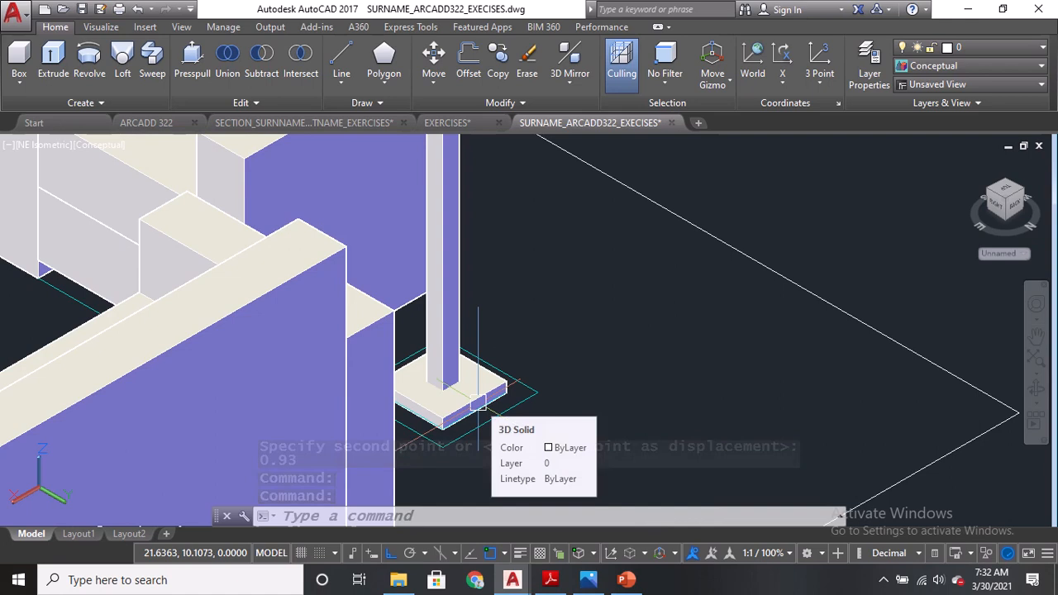
{"action": "key", "text": "space"}
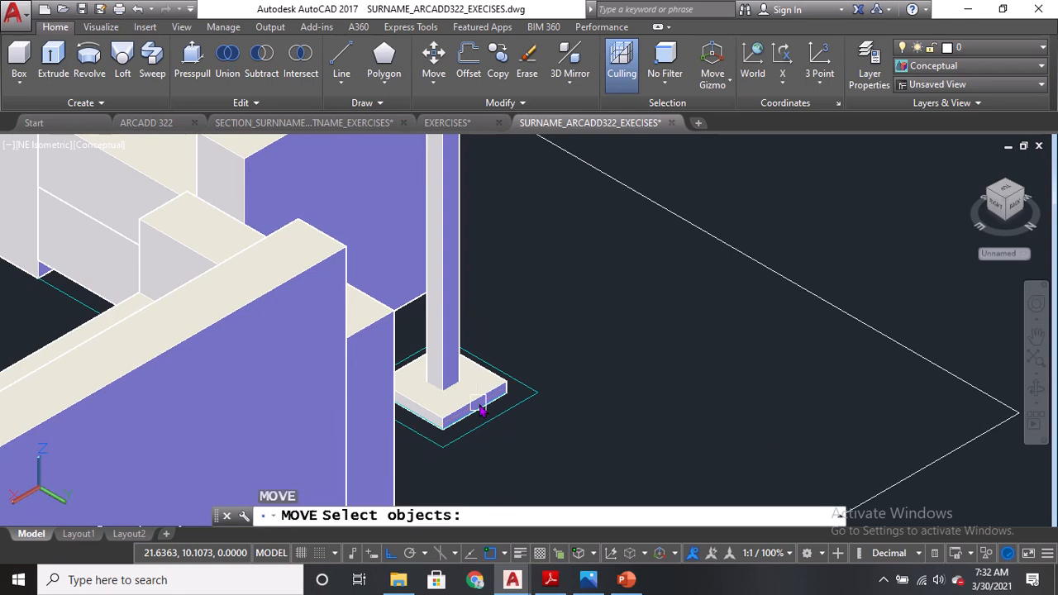
{"action": "left_click", "coordinate": [449, 250]}
{"action": "key", "text": "Return"}
{"action": "scroll", "coordinate": [501, 417], "scroll_direction": "up", "scroll_amount": 3}
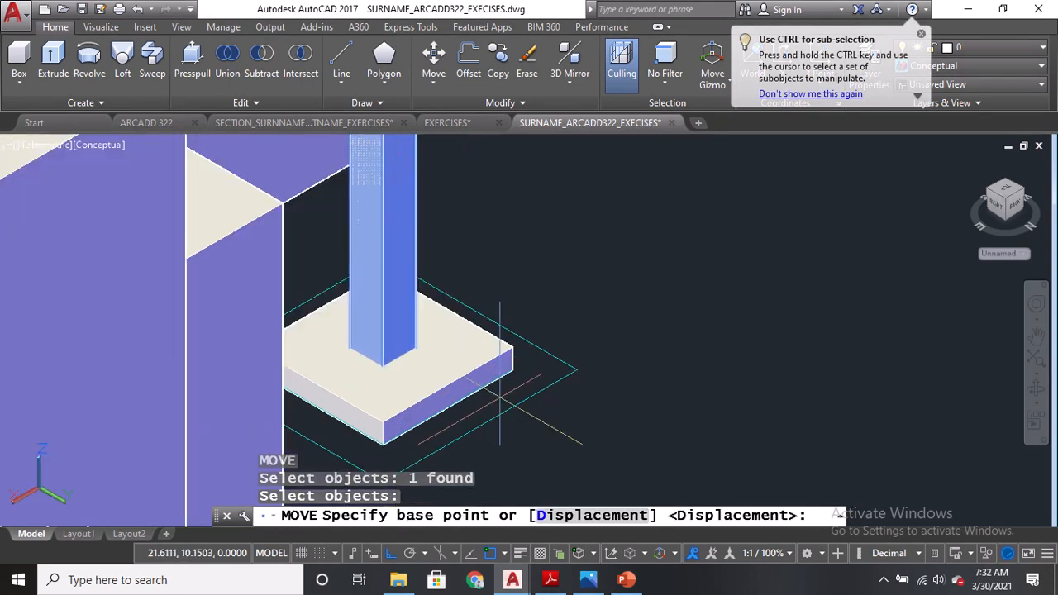
{"action": "left_click", "coordinate": [513, 369]}
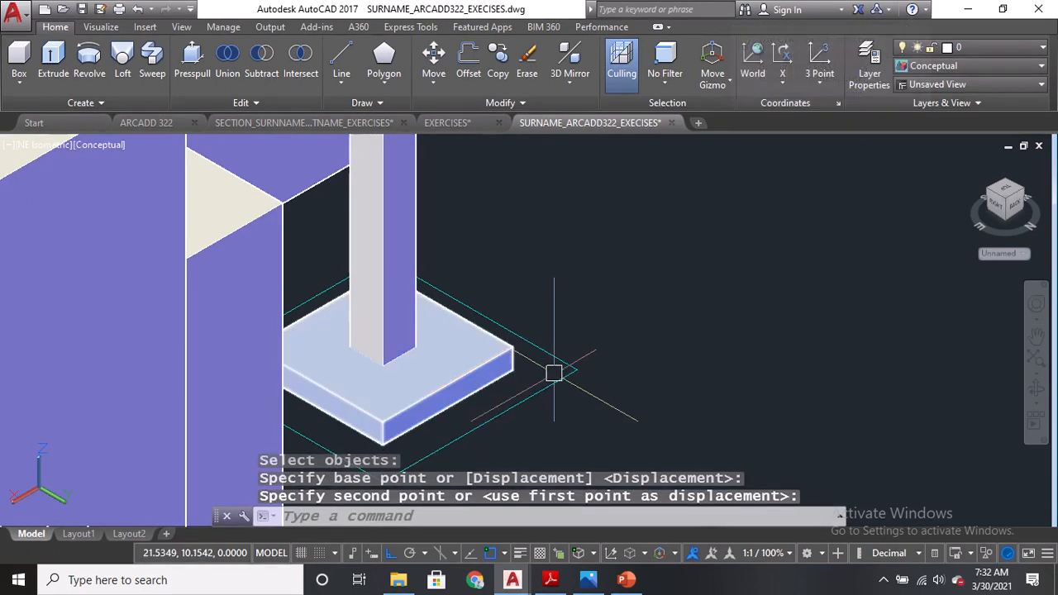
Switch the viewport to the 2D Wireframe visual style and the Top view.
{"action": "scroll", "coordinate": [559, 404], "scroll_direction": "down", "scroll_amount": 5}
{"action": "middle_click_drag", "start_coordinate": [627, 323], "coordinate": [655, 259]}
{"action": "left_click", "coordinate": [99, 146]}
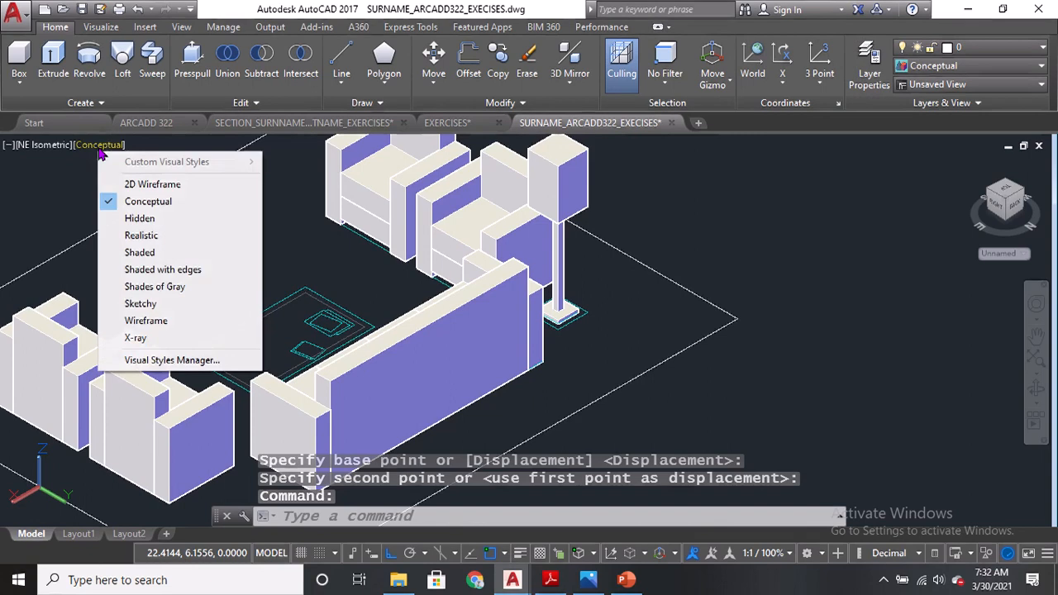
{"action": "left_click", "coordinate": [154, 184]}
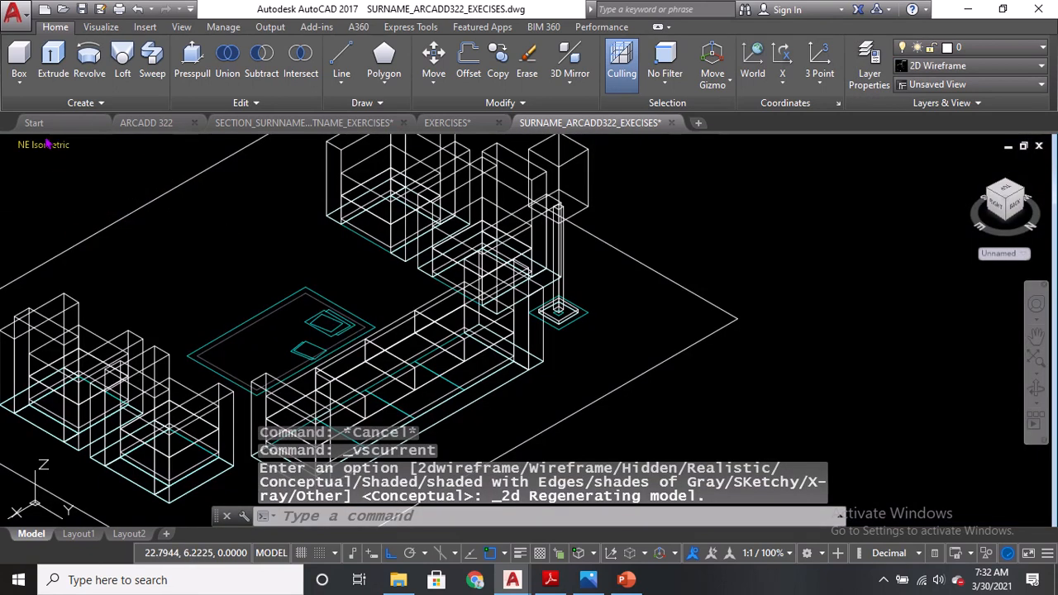
{"action": "left_click", "coordinate": [47, 145]}
{"action": "left_click", "coordinate": [75, 186]}
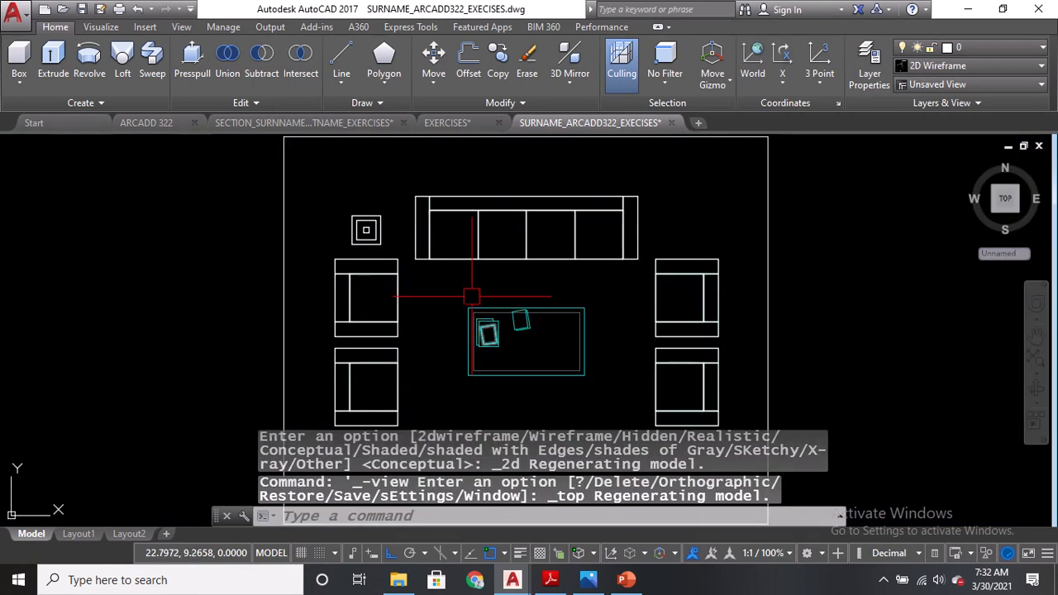
Mirror the side table and floor lamp across the sofa's vertical centreline to the opposite sofa end, keeping the originals.
{"action": "scroll", "coordinate": [366, 229], "scroll_direction": "up", "scroll_amount": 2}
{"action": "type", "text": "MI"}
{"action": "key", "text": "Return"}
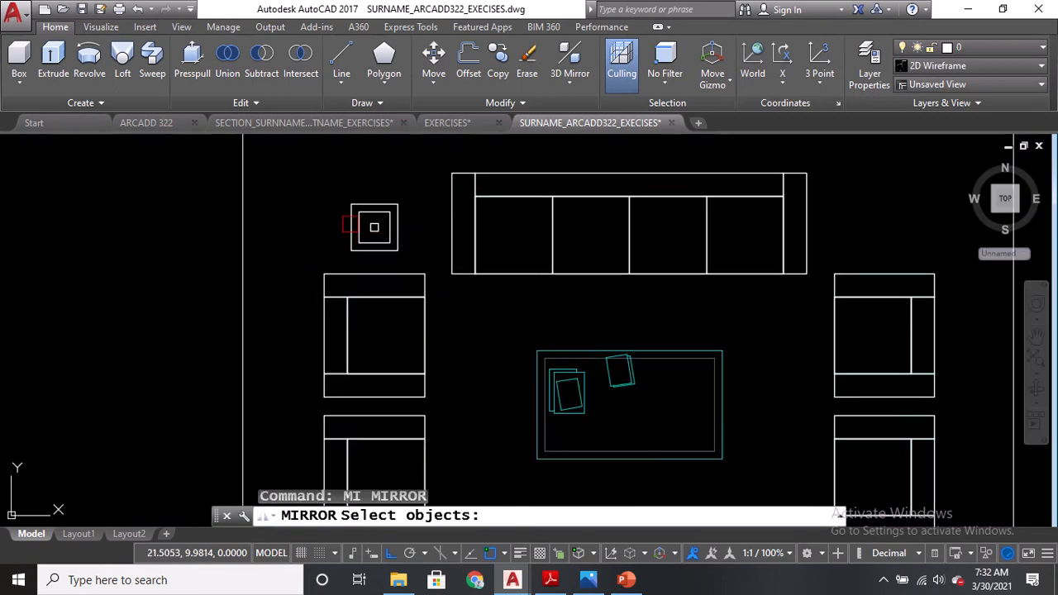
{"action": "scroll", "coordinate": [374, 227], "scroll_direction": "up", "scroll_amount": 2}
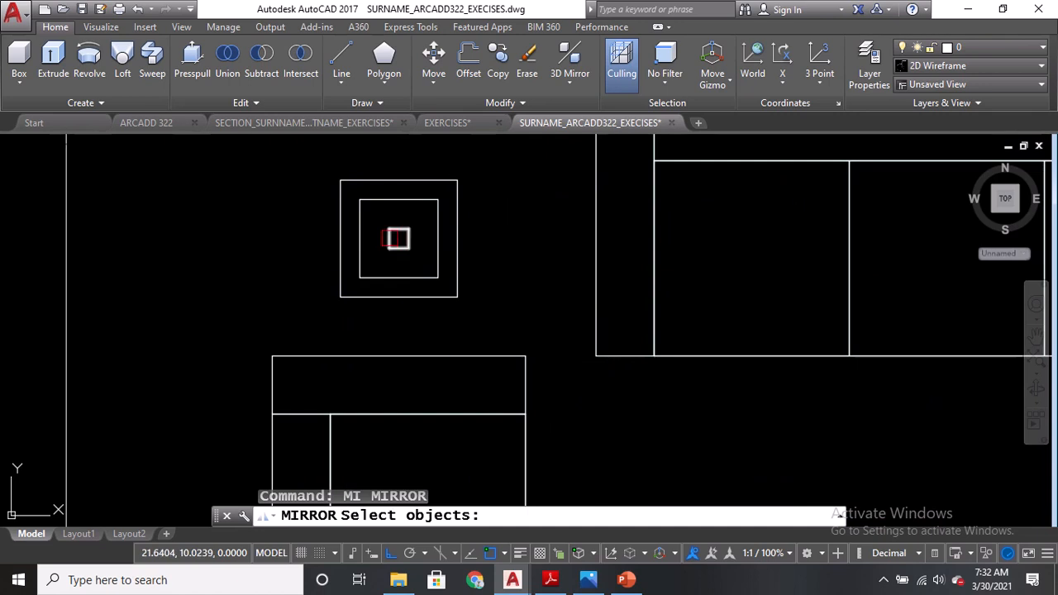
{"action": "left_click", "coordinate": [455, 311]}
{"action": "scroll", "coordinate": [479, 337], "scroll_direction": "down", "scroll_amount": 3}
{"action": "key", "text": "Return"}
{"action": "scroll", "coordinate": [535, 347], "scroll_direction": "up", "scroll_amount": 2}
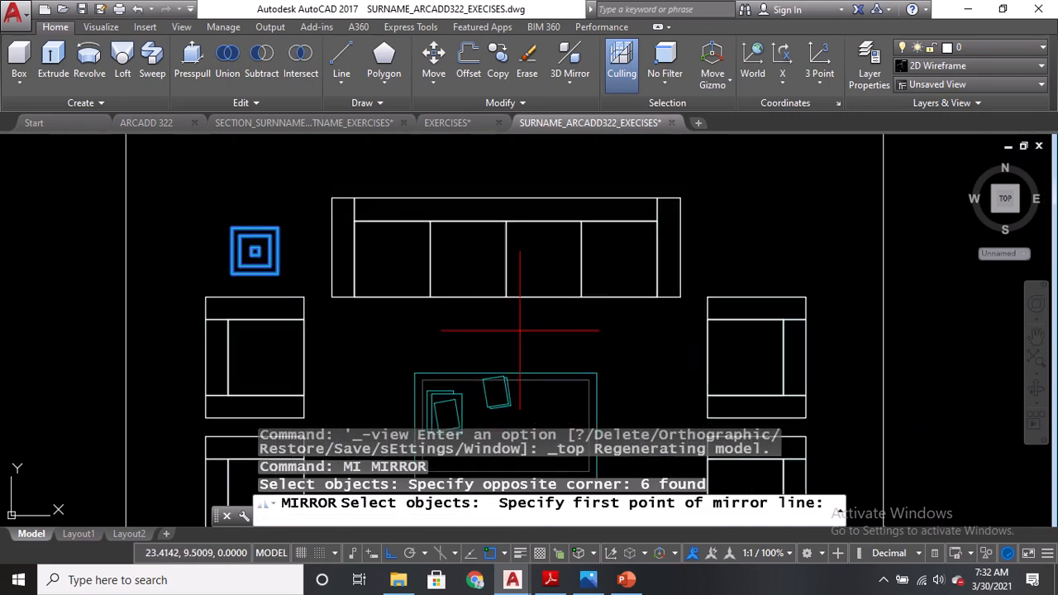
{"action": "left_click", "coordinate": [506, 200]}
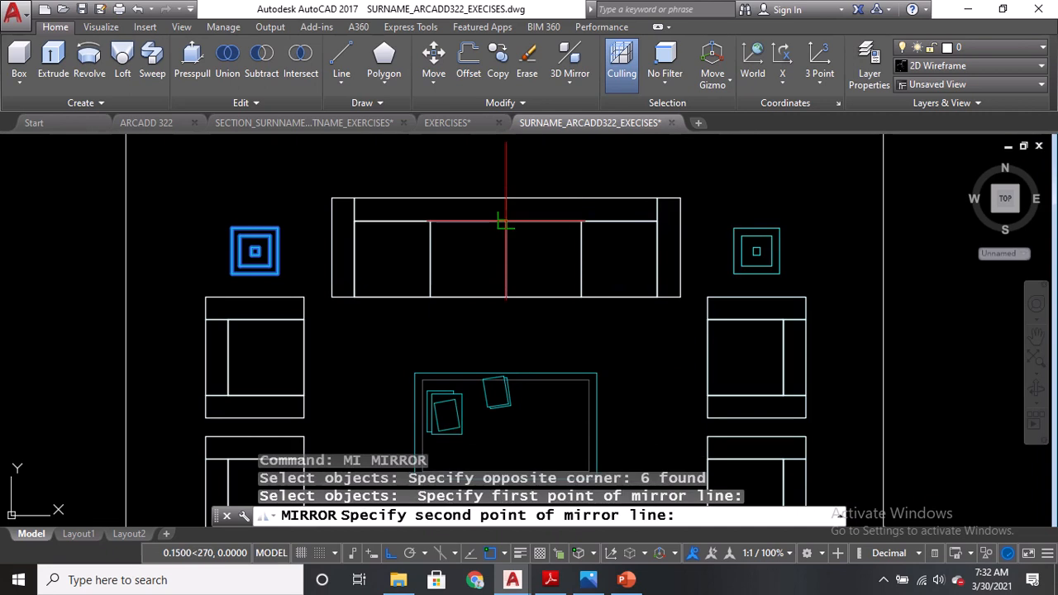
{"action": "left_click", "coordinate": [506, 222]}
{"action": "key", "text": "Return"}
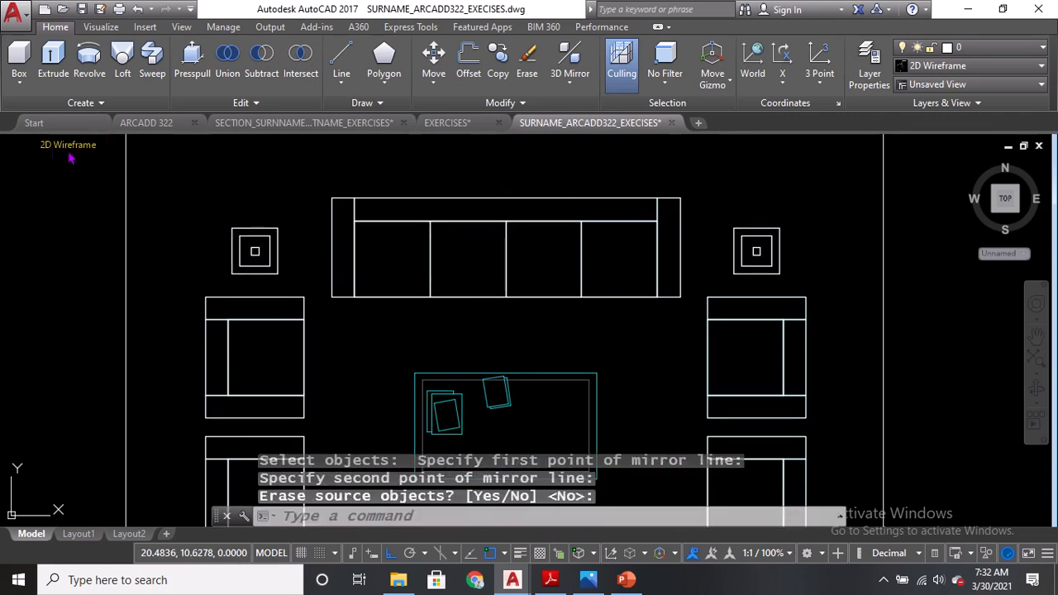
Switch to the SE Isometric view and save the drawing.
{"action": "left_click", "coordinate": [53, 150]}
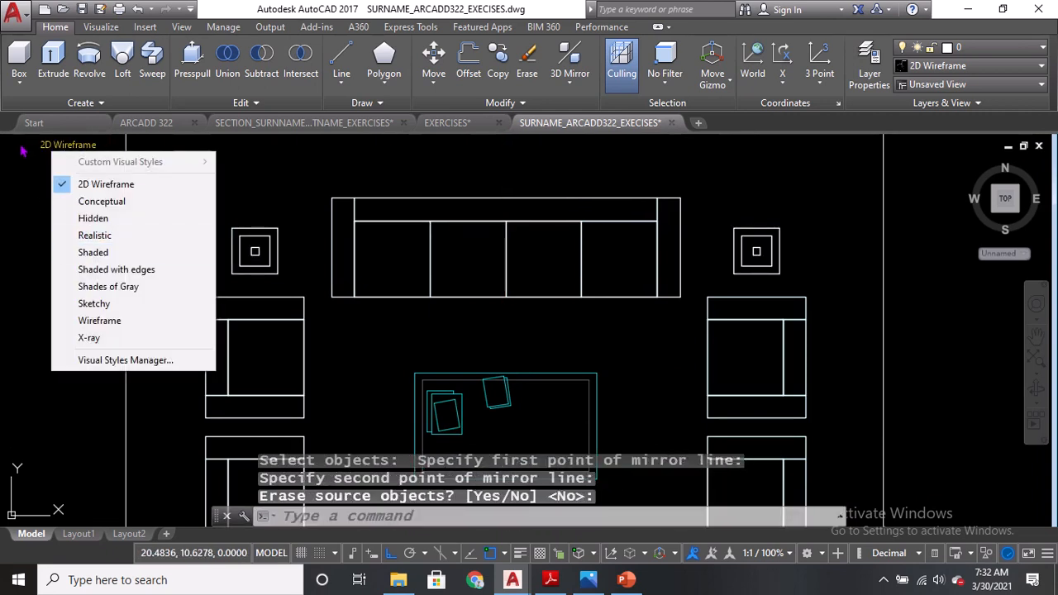
{"action": "left_click", "coordinate": [24, 146]}
{"action": "left_click", "coordinate": [75, 304]}
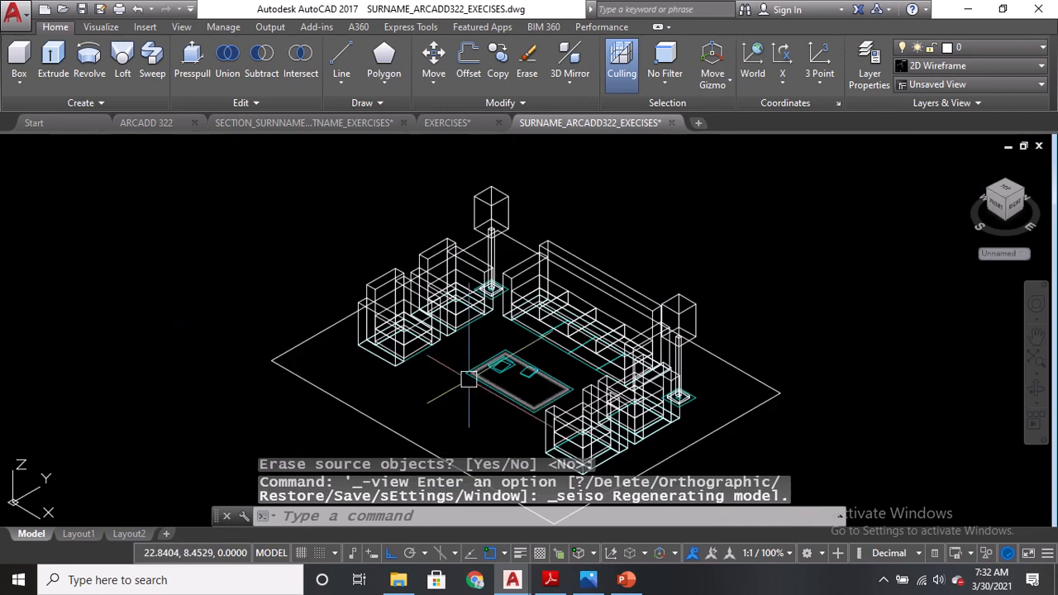
{"action": "scroll", "coordinate": [463, 316], "scroll_direction": "up", "scroll_amount": 1}
{"action": "key", "text": "ctrl+s"}
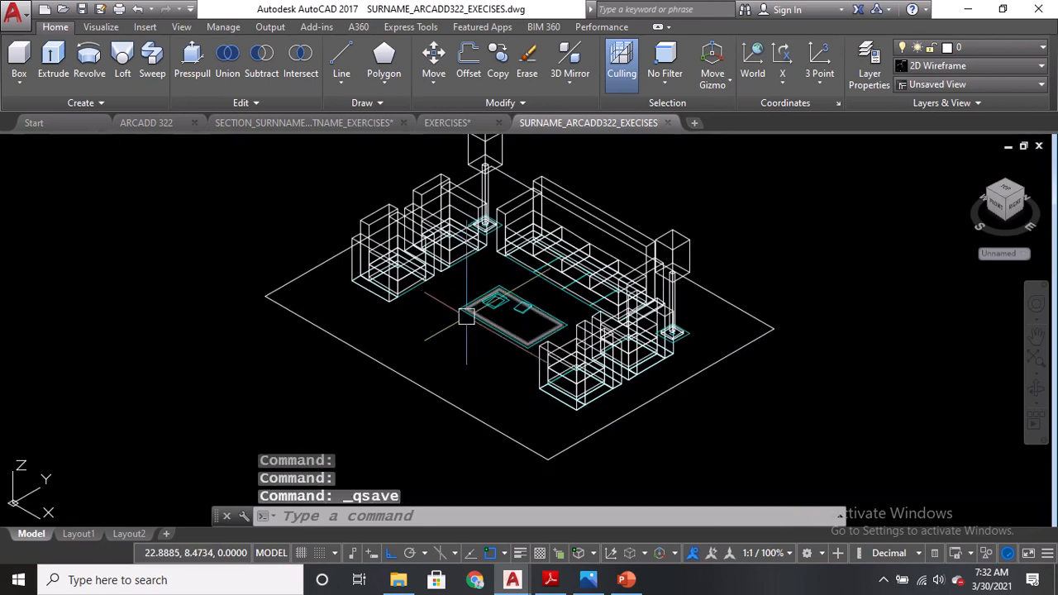
Examine the coffee table's elevation heights in the PDF exercise drawing.
{"action": "scroll", "coordinate": [522, 326], "scroll_direction": "up", "scroll_amount": 4}
{"action": "middle_click_drag", "start_coordinate": [324, 272], "coordinate": [329, 314]}
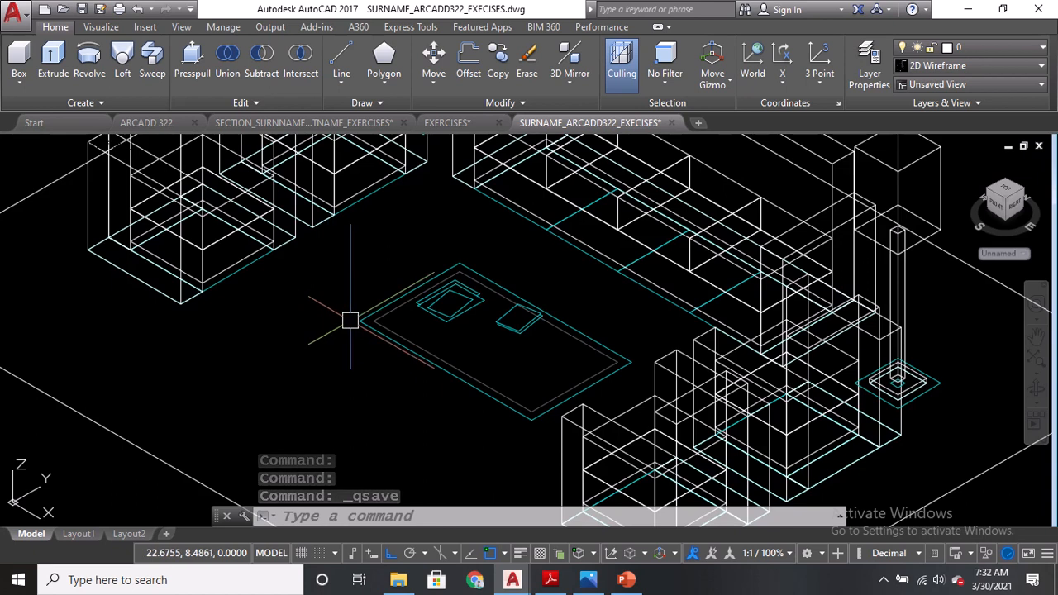
{"action": "scroll", "coordinate": [386, 326], "scroll_direction": "up", "scroll_amount": 4}
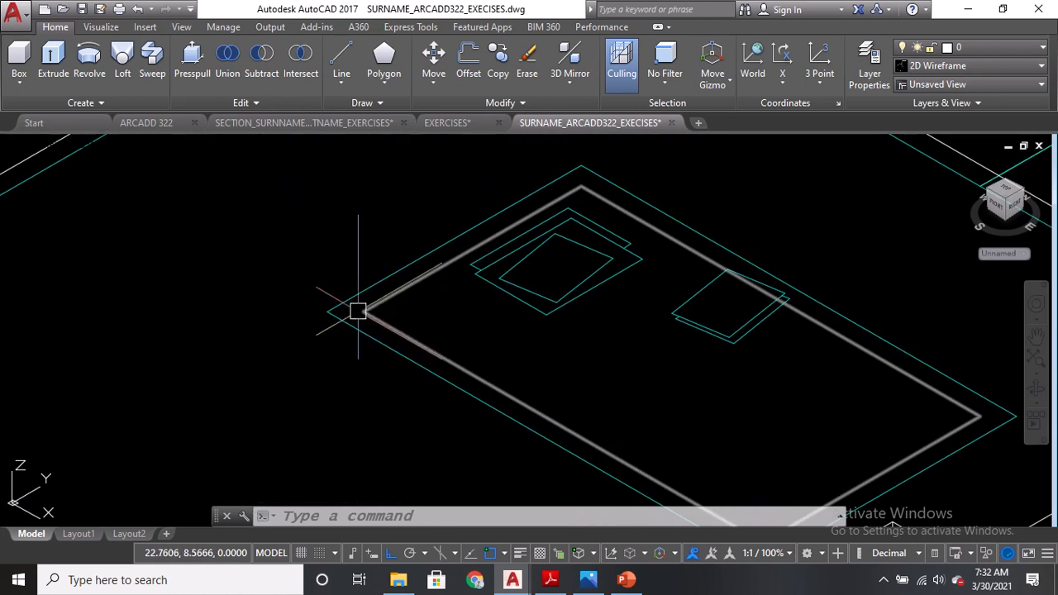
{"action": "left_click", "coordinate": [551, 580]}
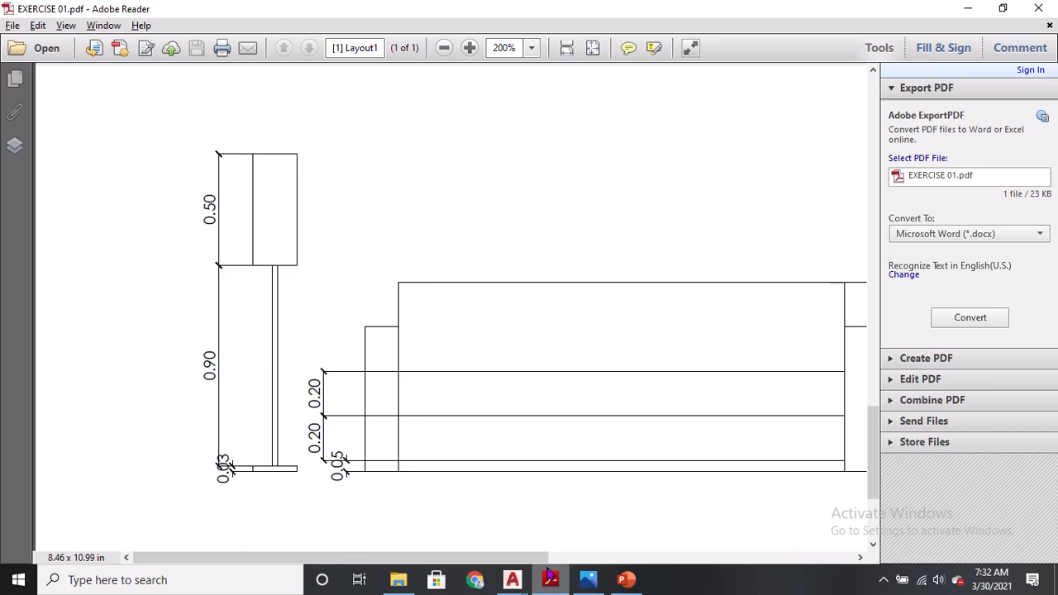
{"action": "left_click_drag", "start_coordinate": [552, 562], "coordinate": [855, 562]}
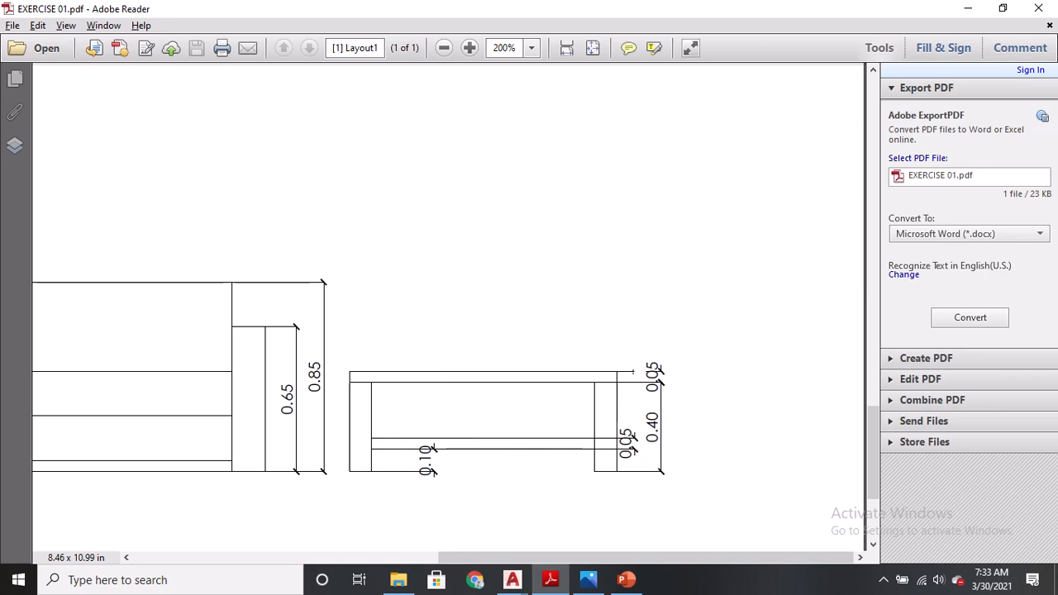
In Top view, draw a 0.15 by 0.05 rectangle at a corner of the coffee table outline for a table leg.
{"action": "left_click", "coordinate": [589, 580]}
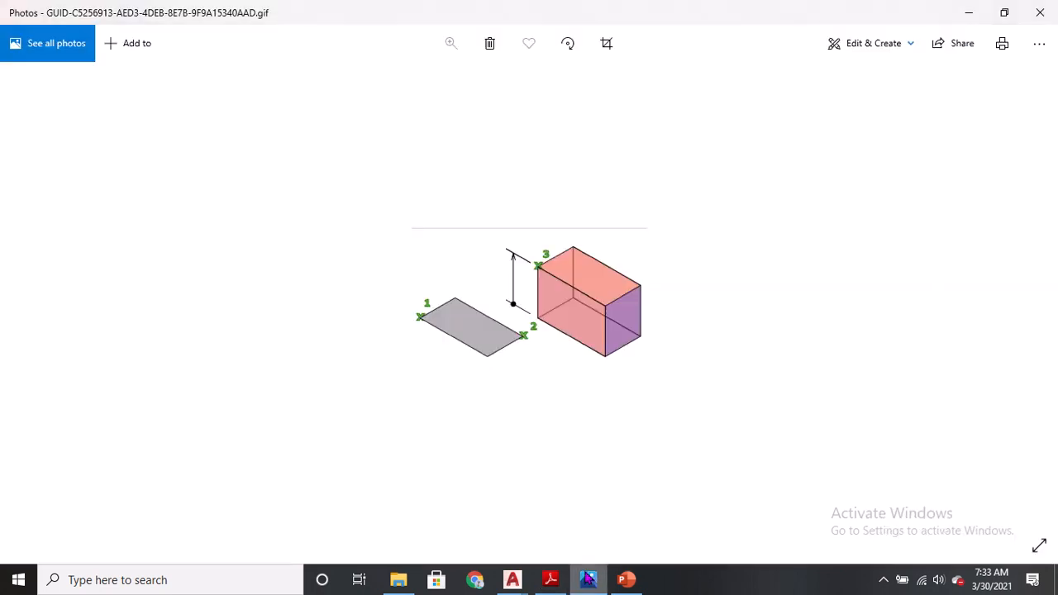
{"action": "left_click", "coordinate": [508, 582]}
{"action": "left_click", "coordinate": [740, 515]}
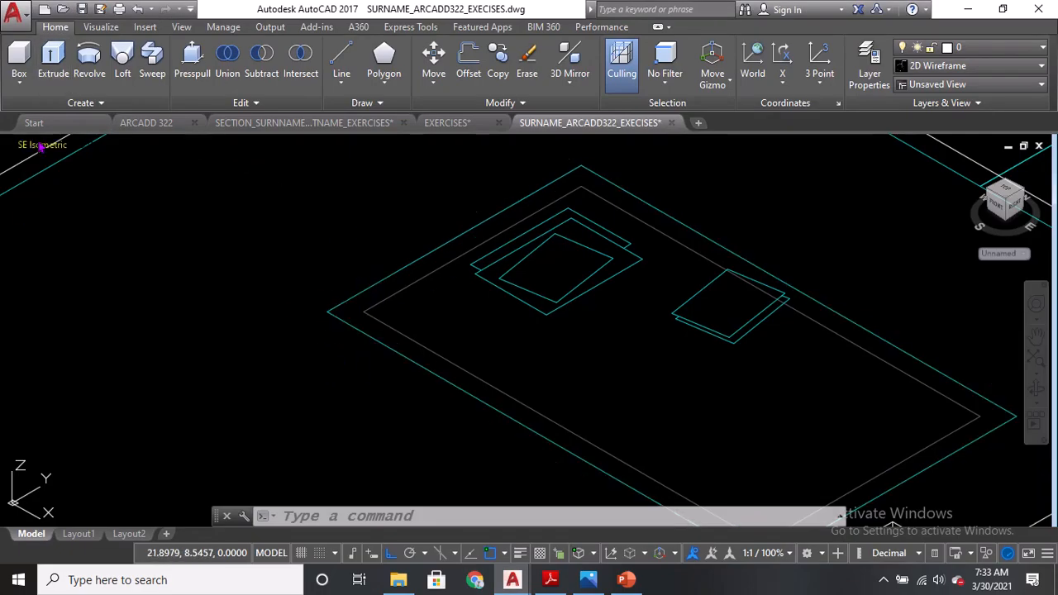
{"action": "left_click", "coordinate": [39, 146]}
{"action": "left_click", "coordinate": [68, 182]}
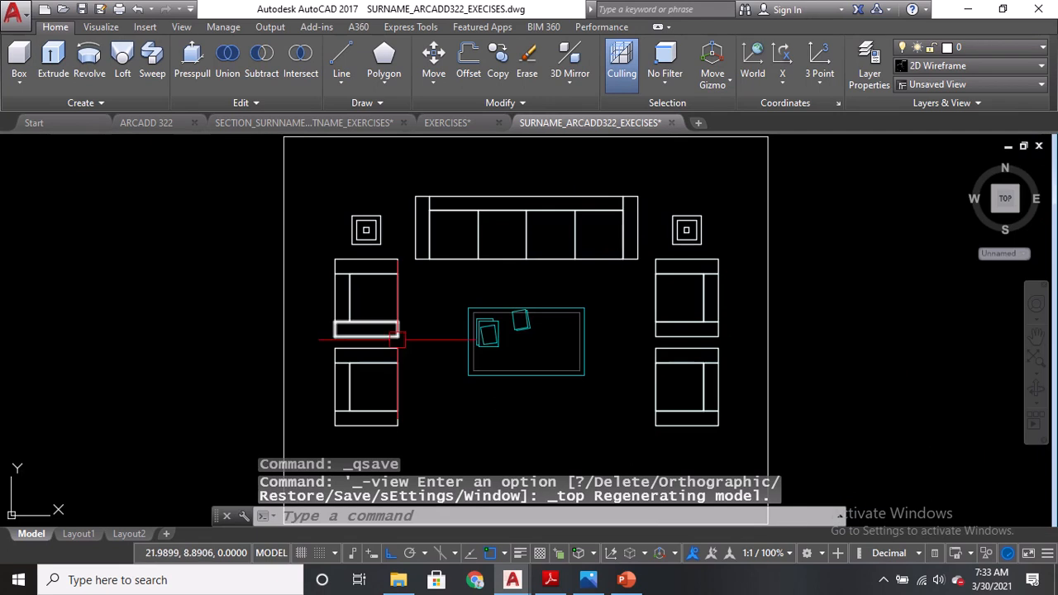
{"action": "scroll", "coordinate": [251, 342], "scroll_direction": "up", "scroll_amount": 8}
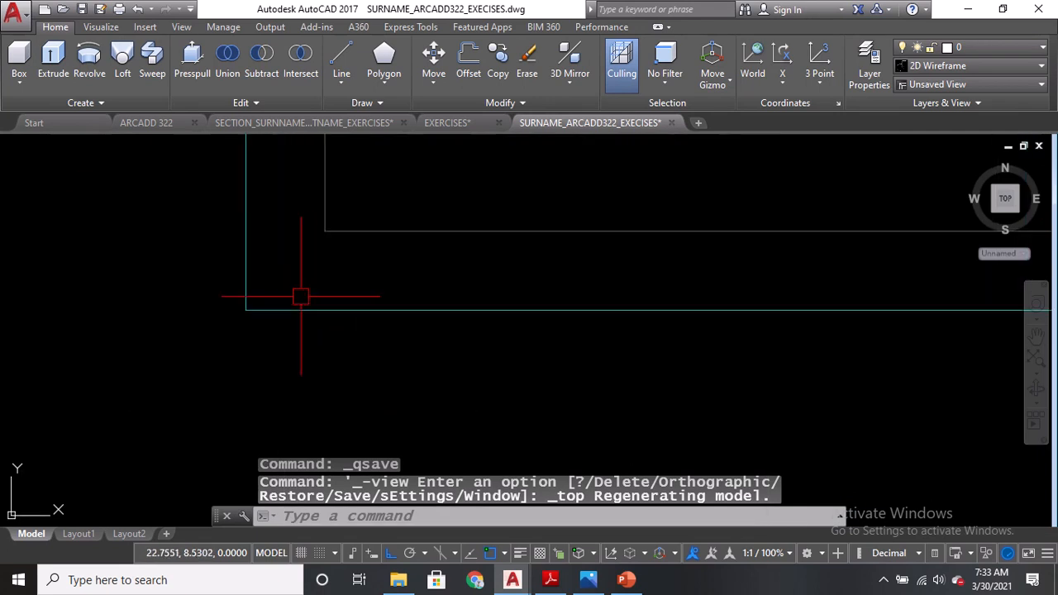
{"action": "type", "text": "REC"}
{"action": "key", "text": "Return"}
{"action": "left_click", "coordinate": [245, 310]}
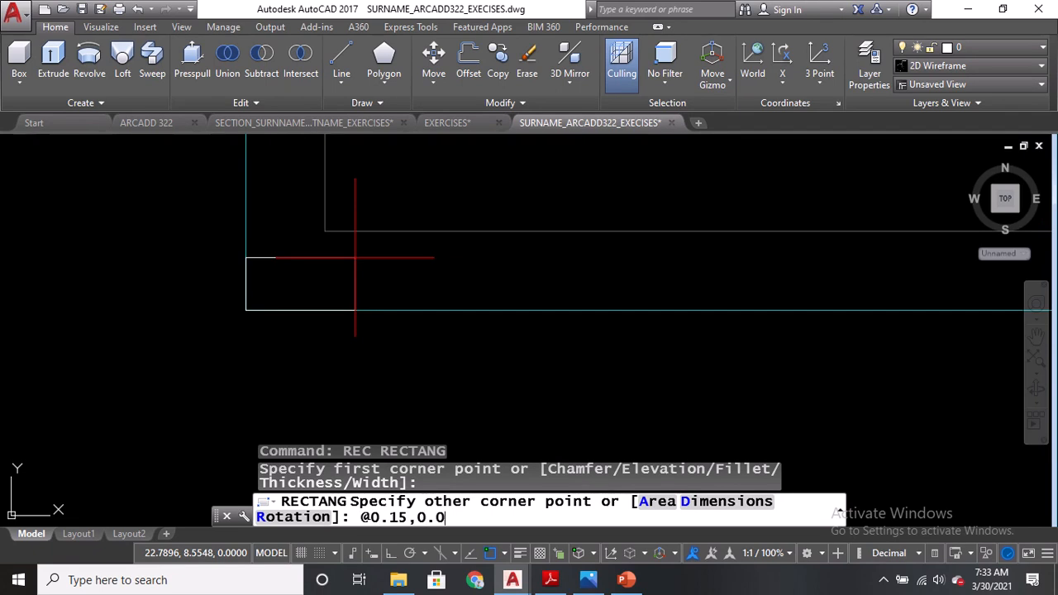
{"action": "type", "text": "5"}
{"action": "key", "text": "Return"}
Mirror the leg rectangle across the coffee table's vertical centreline to the opposite corner, keeping the original.
{"action": "type", "text": "MI"}
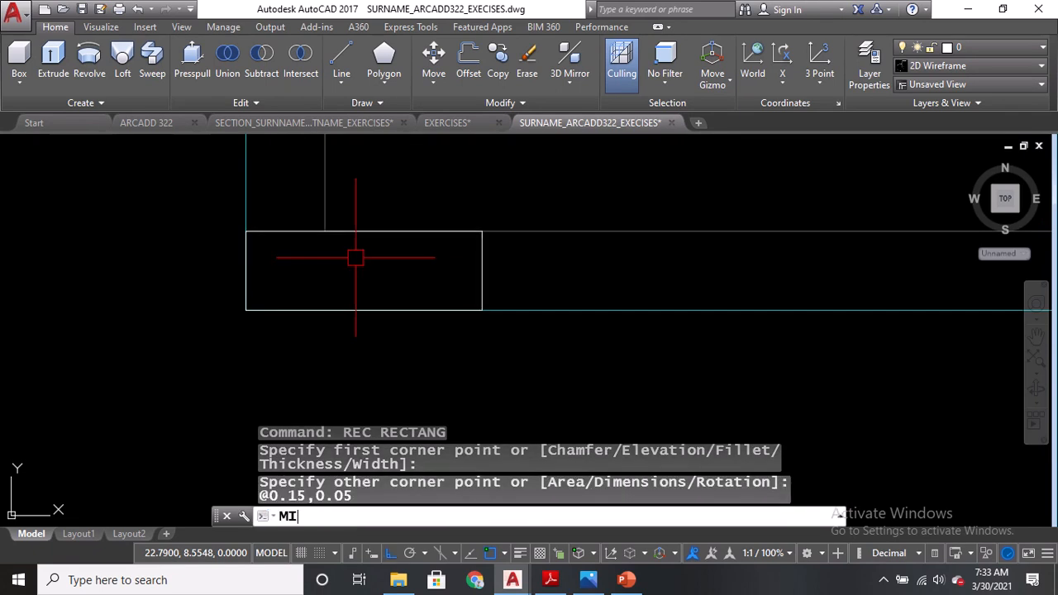
{"action": "key", "text": "Return"}
{"action": "left_click", "coordinate": [283, 235]}
{"action": "scroll", "coordinate": [285, 237], "scroll_direction": "down", "scroll_amount": 4}
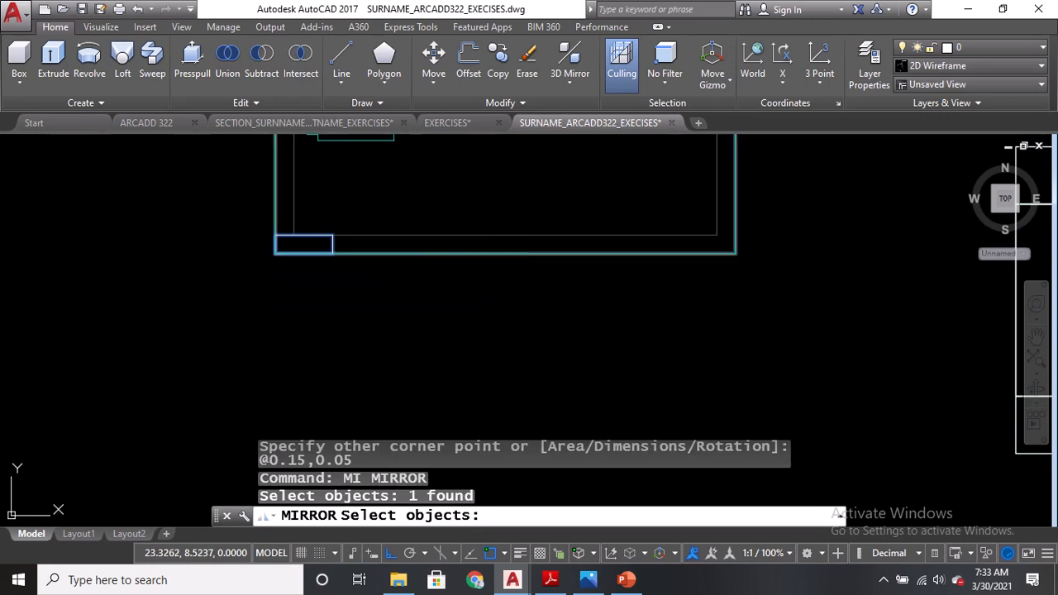
{"action": "key", "text": "Return"}
{"action": "left_click", "coordinate": [506, 244]}
{"action": "left_click", "coordinate": [500, 217]}
{"action": "key", "text": "Return"}
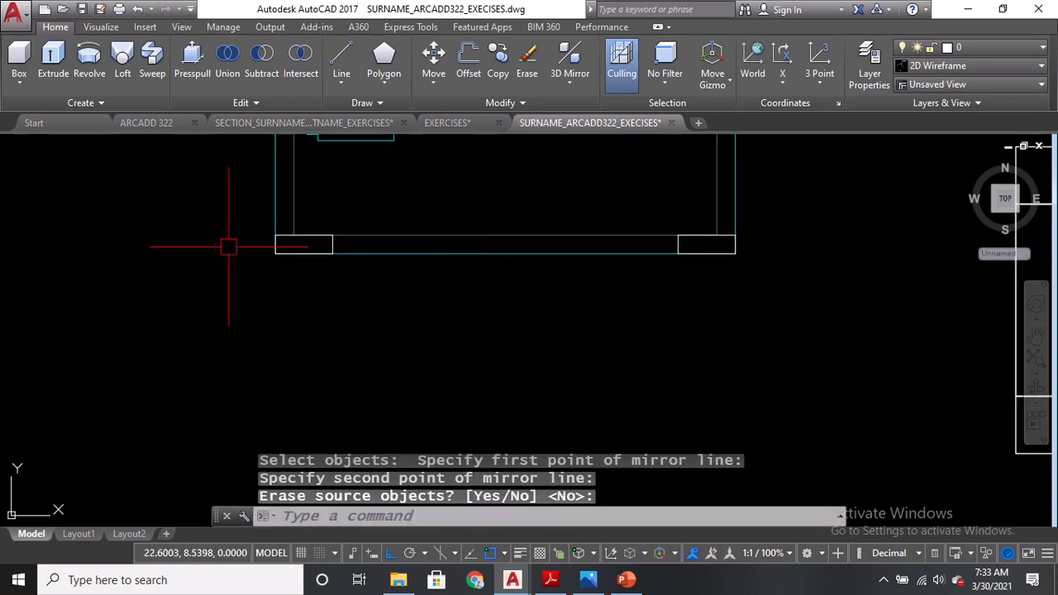
Mirror both leg rectangles across the coffee table's horizontal centreline to the remaining corners, keeping the originals.
{"action": "key", "text": "Return"}
{"action": "left_click", "coordinate": [207, 217]}
{"action": "left_click", "coordinate": [533, 380]}
{"action": "left_click", "coordinate": [576, 220]}
{"action": "left_click", "coordinate": [780, 277]}
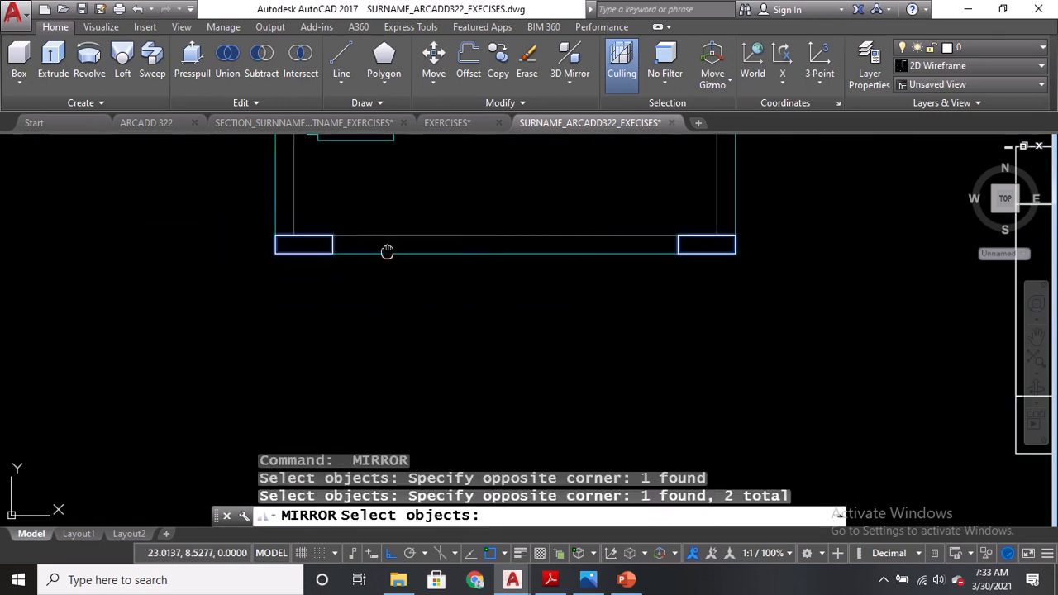
{"action": "middle_click_drag", "start_coordinate": [386, 251], "coordinate": [416, 307]}
{"action": "key", "text": "Return"}
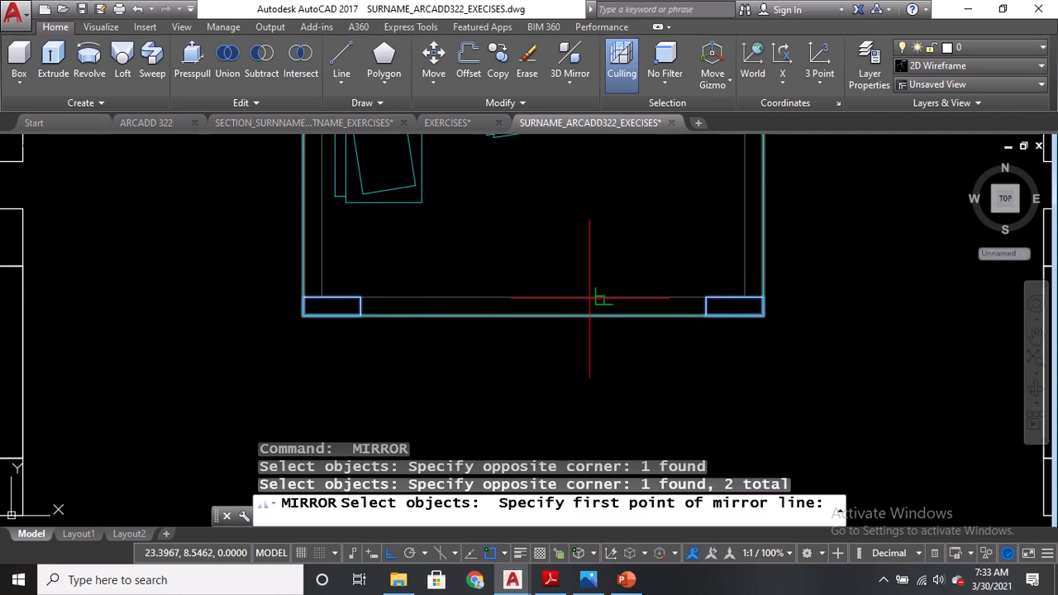
{"action": "middle_click_drag", "start_coordinate": [801, 214], "coordinate": [782, 347]}
{"action": "left_click", "coordinate": [745, 315]}
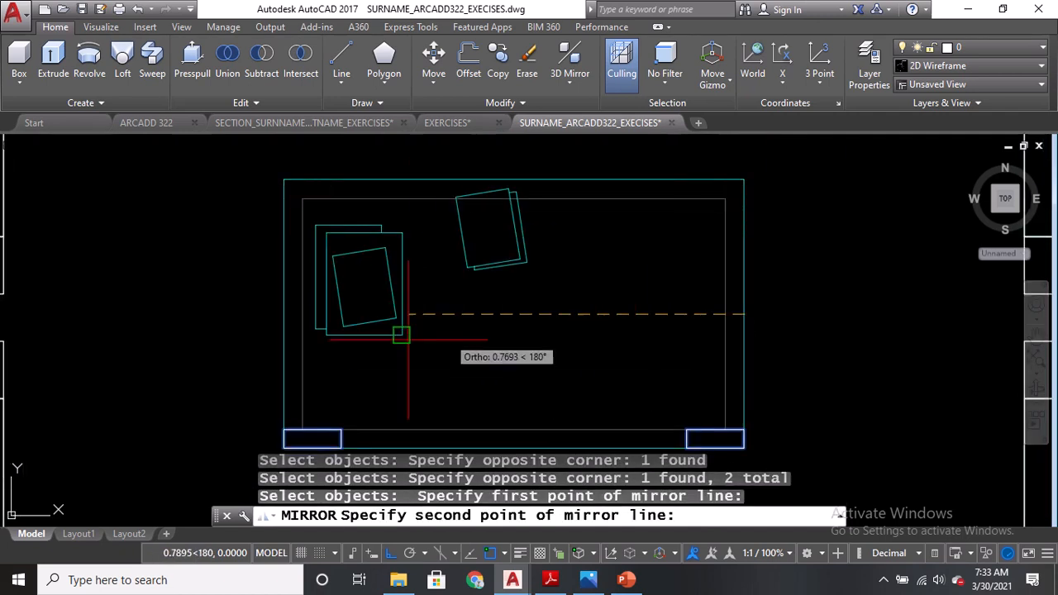
{"action": "left_click", "coordinate": [285, 315]}
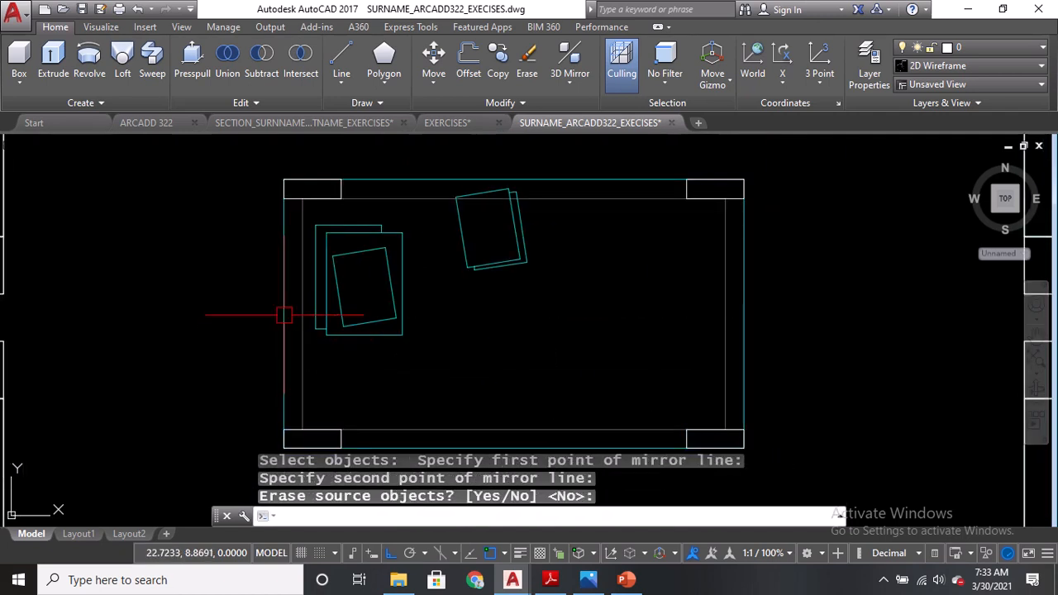
{"action": "key", "text": "Return"}
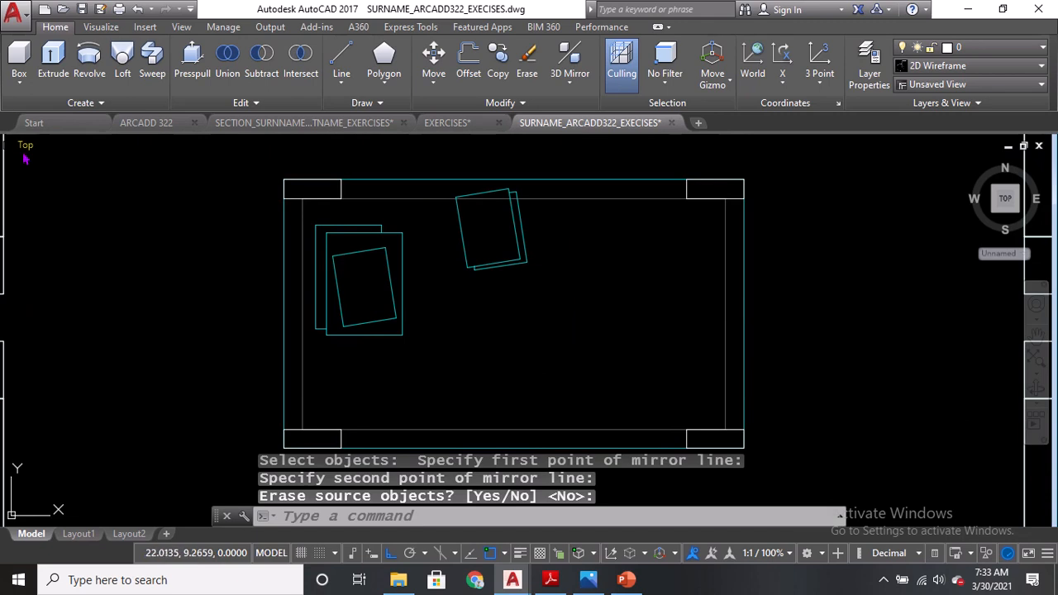
Switch to the SW Isometric view and create a 0.40-high box leg over one corner rectangle of the coffee table.
{"action": "left_click", "coordinate": [26, 147]}
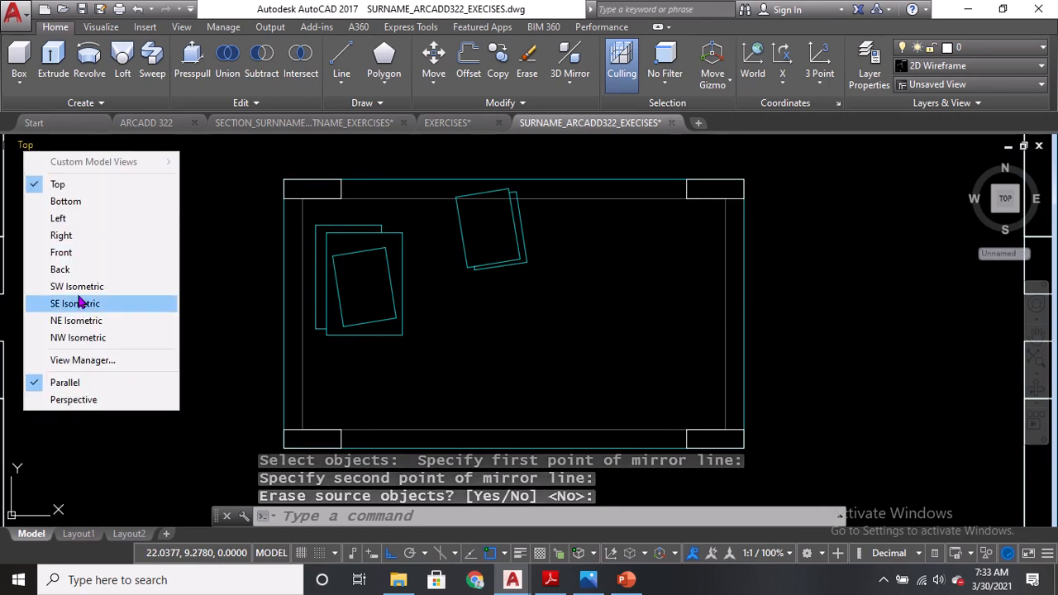
{"action": "left_click", "coordinate": [74, 285]}
{"action": "scroll", "coordinate": [570, 414], "scroll_direction": "up", "scroll_amount": 6}
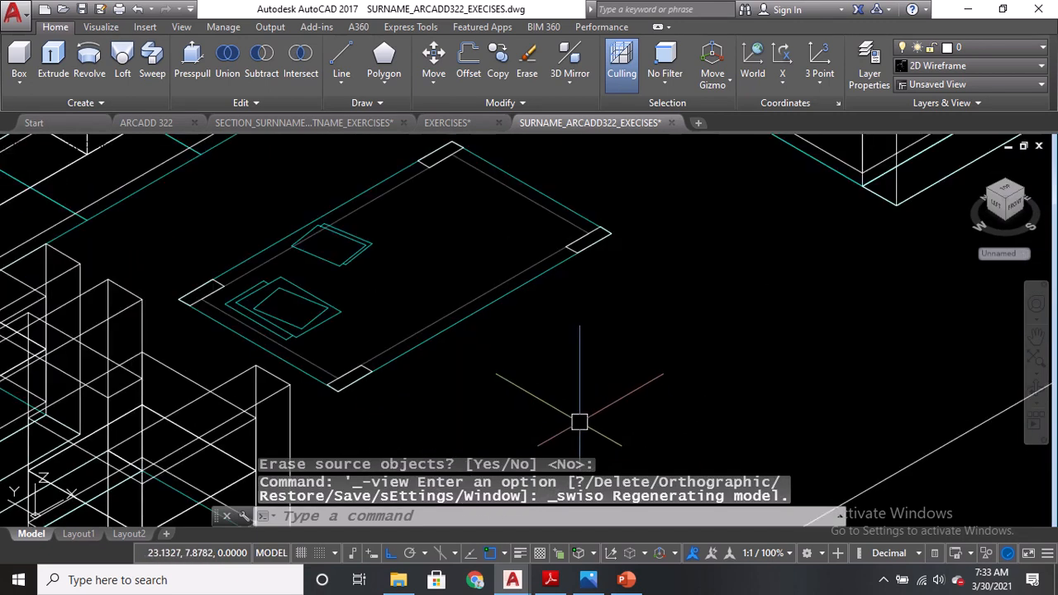
{"action": "middle_click_drag", "start_coordinate": [590, 234], "coordinate": [604, 317]}
{"action": "left_click", "coordinate": [19, 73]}
{"action": "scroll", "coordinate": [186, 368], "scroll_direction": "up", "scroll_amount": 2}
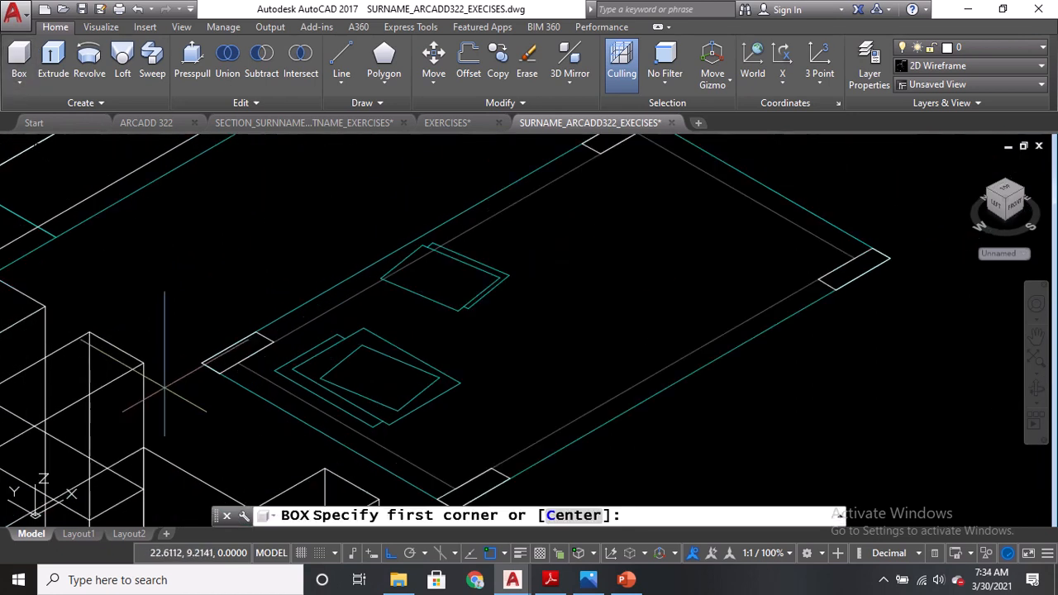
{"action": "left_click", "coordinate": [237, 363]}
{"action": "left_click", "coordinate": [273, 341]}
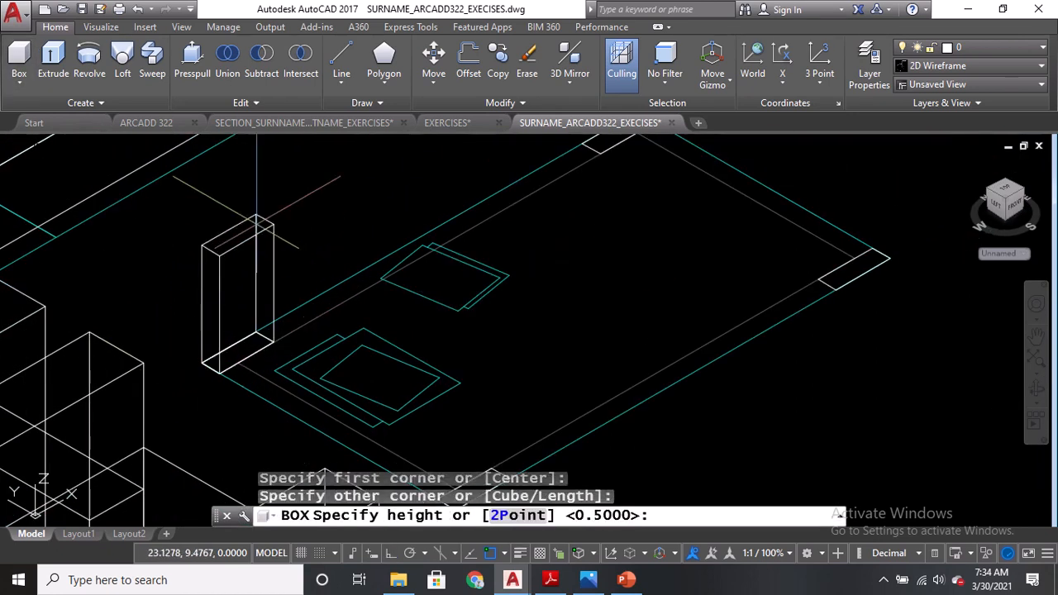
{"action": "left_click", "coordinate": [556, 582]}
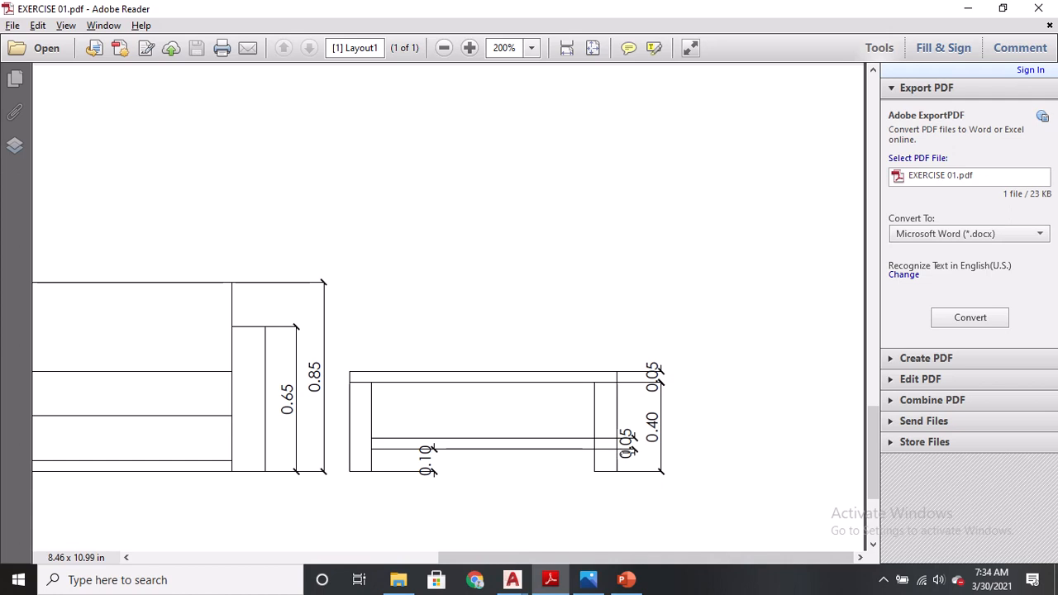
{"action": "key", "text": "alt+Tab"}
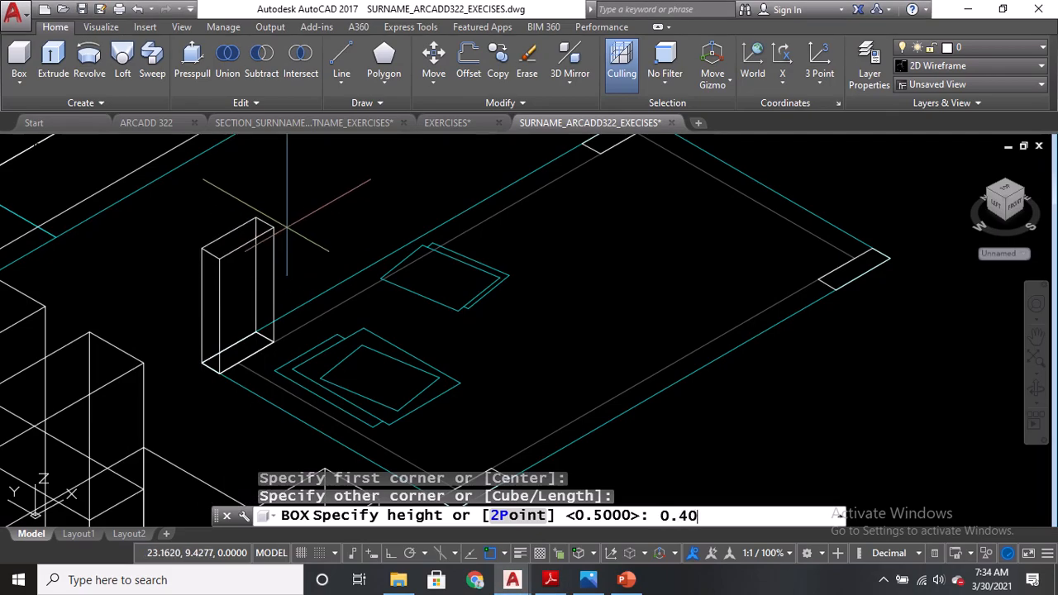
{"action": "key", "text": "Return"}
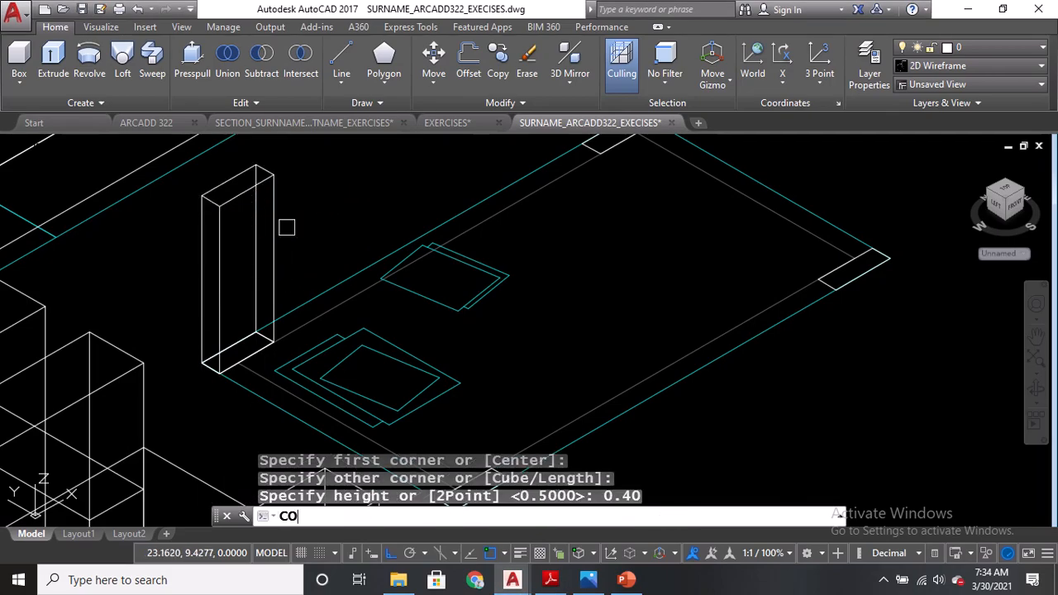
Copy the box leg onto the other three corner rectangles of the coffee table.
{"action": "type", "text": "CO"}
{"action": "key", "text": "Return"}
{"action": "left_click", "coordinate": [269, 225]}
{"action": "key", "text": "Return"}
{"action": "scroll", "coordinate": [255, 331], "scroll_direction": "up", "scroll_amount": 3}
{"action": "left_click", "coordinate": [264, 341]}
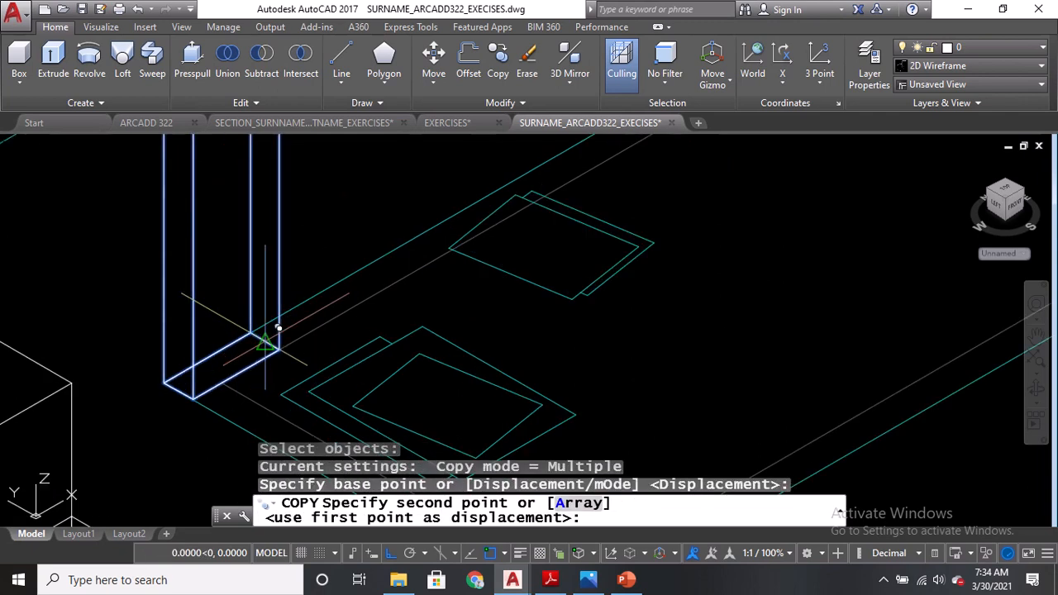
{"action": "scroll", "coordinate": [265, 340], "scroll_direction": "down", "scroll_amount": 3}
{"action": "scroll", "coordinate": [372, 248], "scroll_direction": "up", "scroll_amount": 4}
{"action": "left_click", "coordinate": [450, 354]}
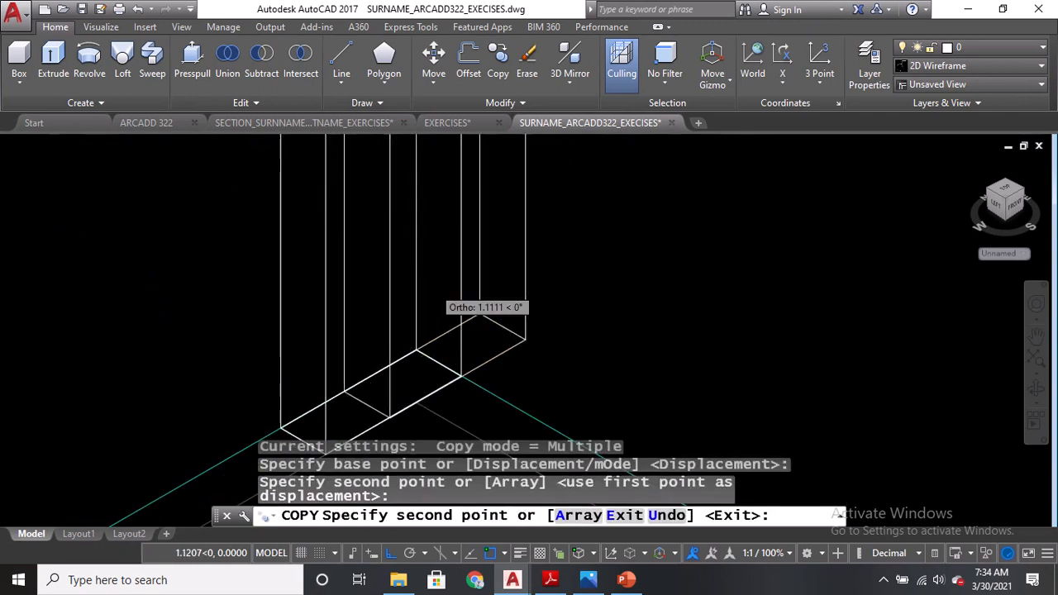
{"action": "scroll", "coordinate": [568, 390], "scroll_direction": "down", "scroll_amount": 3}
{"action": "scroll", "coordinate": [596, 306], "scroll_direction": "up", "scroll_amount": 3}
{"action": "left_click", "coordinate": [590, 284]}
{"action": "scroll", "coordinate": [620, 233], "scroll_direction": "down", "scroll_amount": 2}
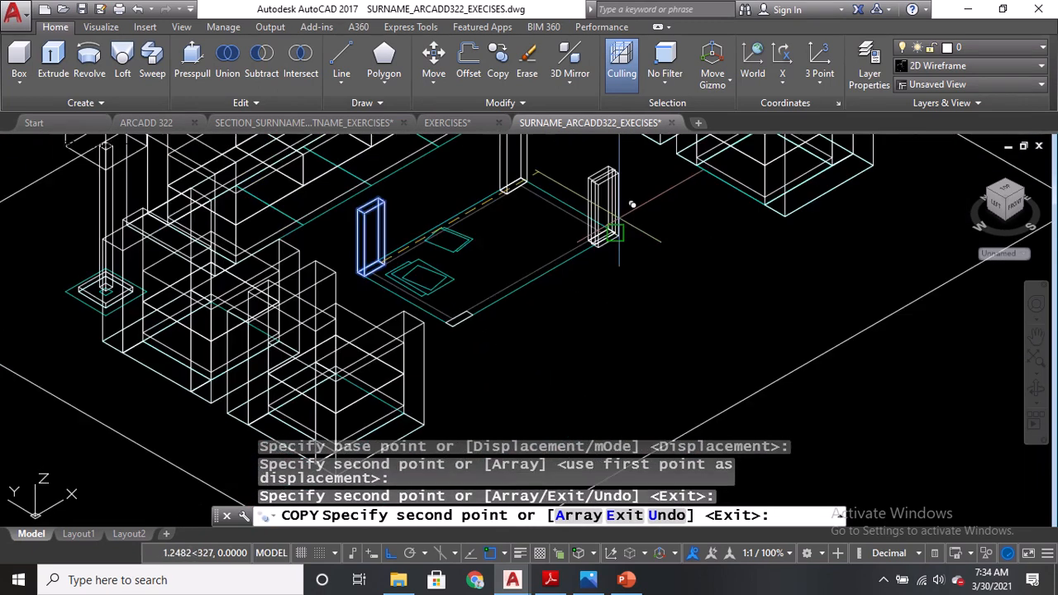
{"action": "scroll", "coordinate": [479, 315], "scroll_direction": "up", "scroll_amount": 4}
{"action": "left_click", "coordinate": [556, 351]}
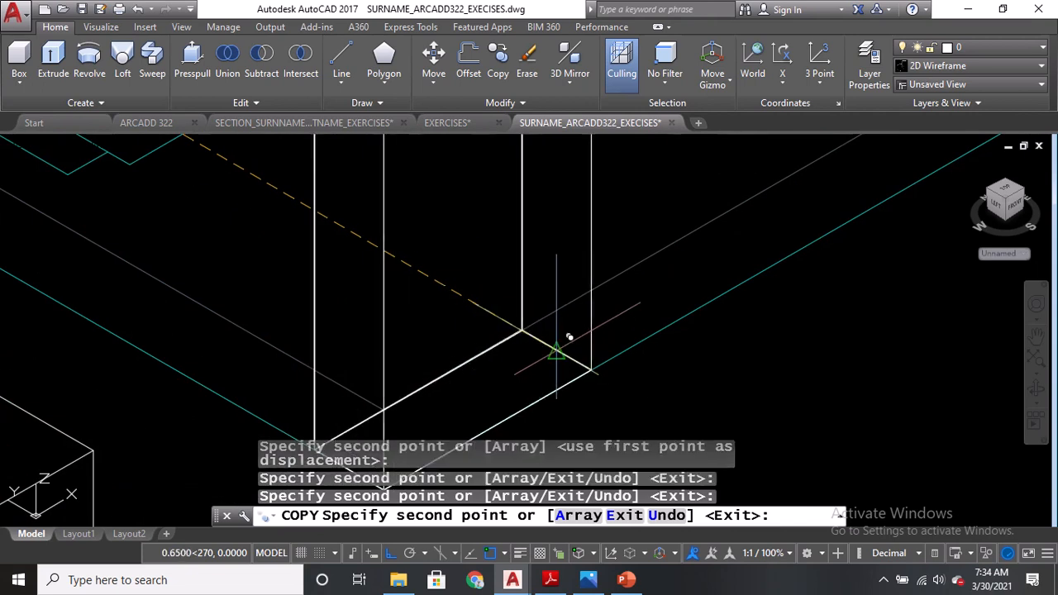
{"action": "key", "text": "Return"}
{"action": "scroll", "coordinate": [557, 351], "scroll_direction": "down", "scroll_amount": 5}
{"action": "scroll", "coordinate": [652, 330], "scroll_direction": "up", "scroll_amount": 3}
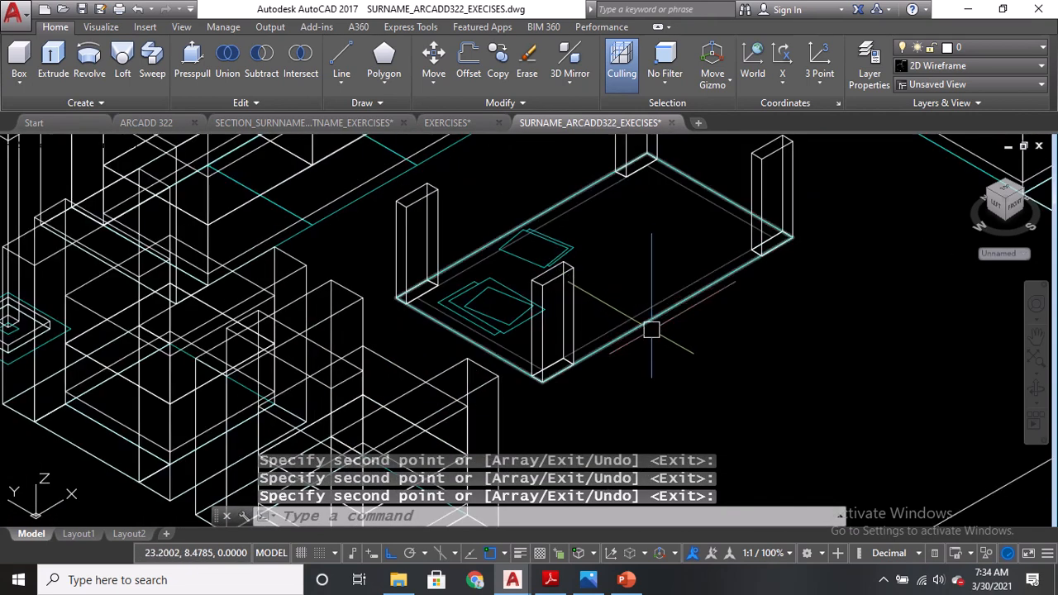
Create a 0.05-thick box tabletop spanning the coffee table outline from corner to corner.
{"action": "left_click", "coordinate": [19, 62]}
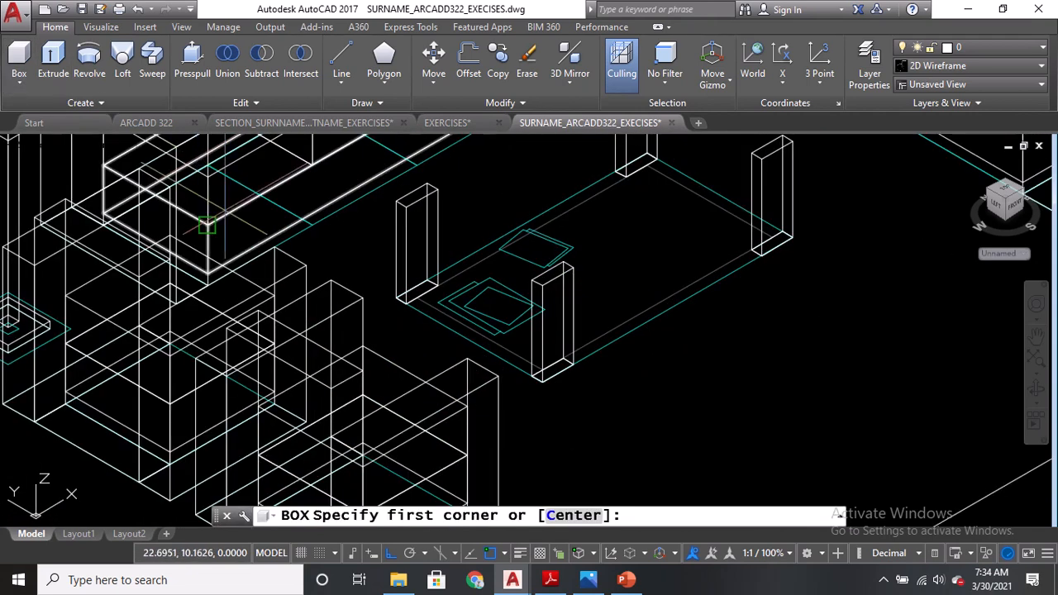
{"action": "scroll", "coordinate": [358, 266], "scroll_direction": "up", "scroll_amount": 2}
{"action": "left_click", "coordinate": [405, 294]}
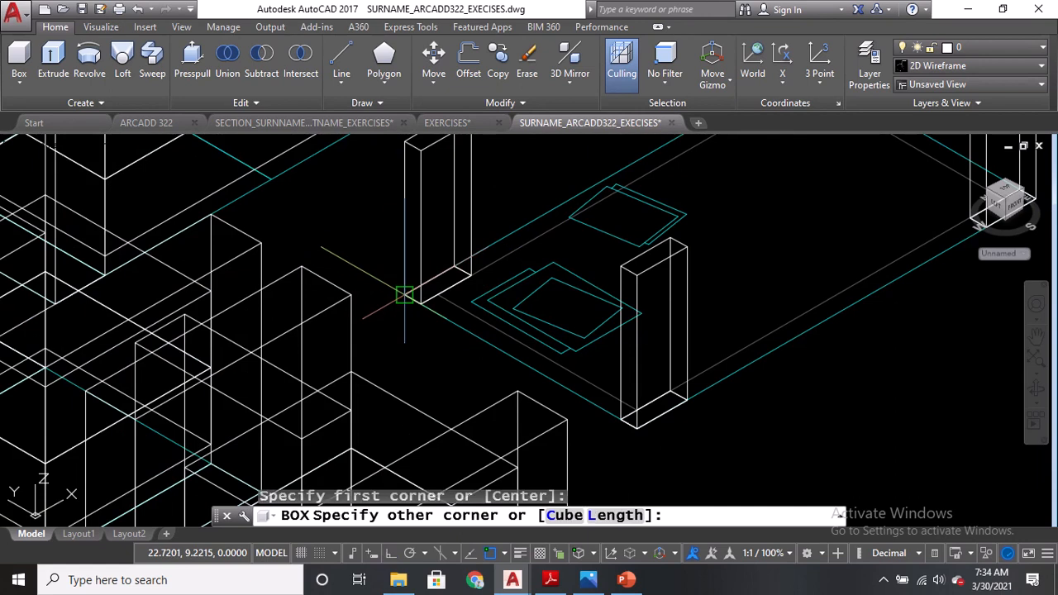
{"action": "middle_click_drag", "start_coordinate": [778, 246], "coordinate": [607, 265]}
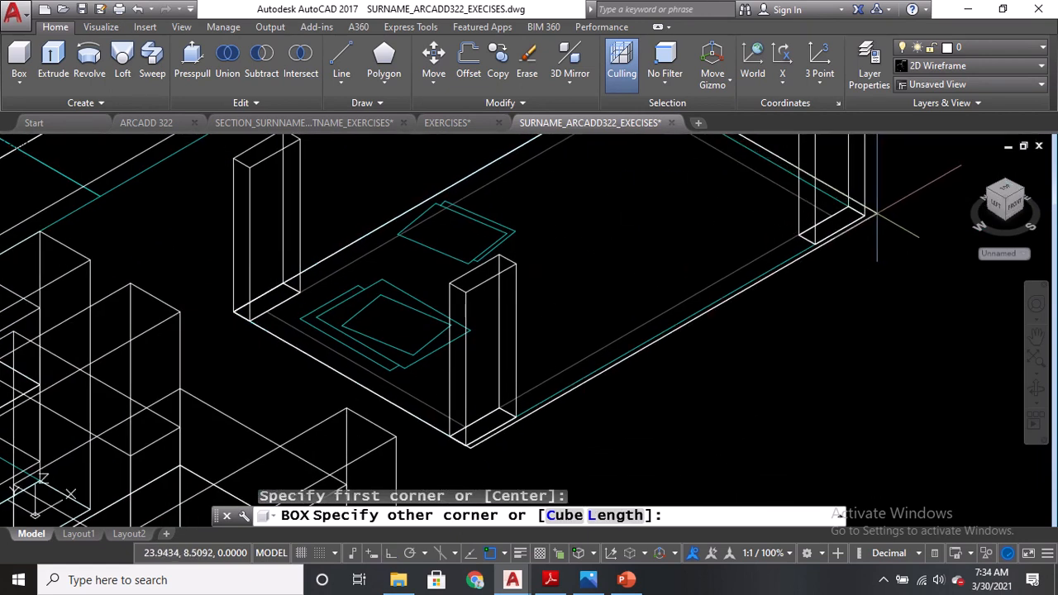
{"action": "left_click", "coordinate": [864, 216]}
{"action": "middle_click_drag", "start_coordinate": [891, 173], "coordinate": [881, 256]}
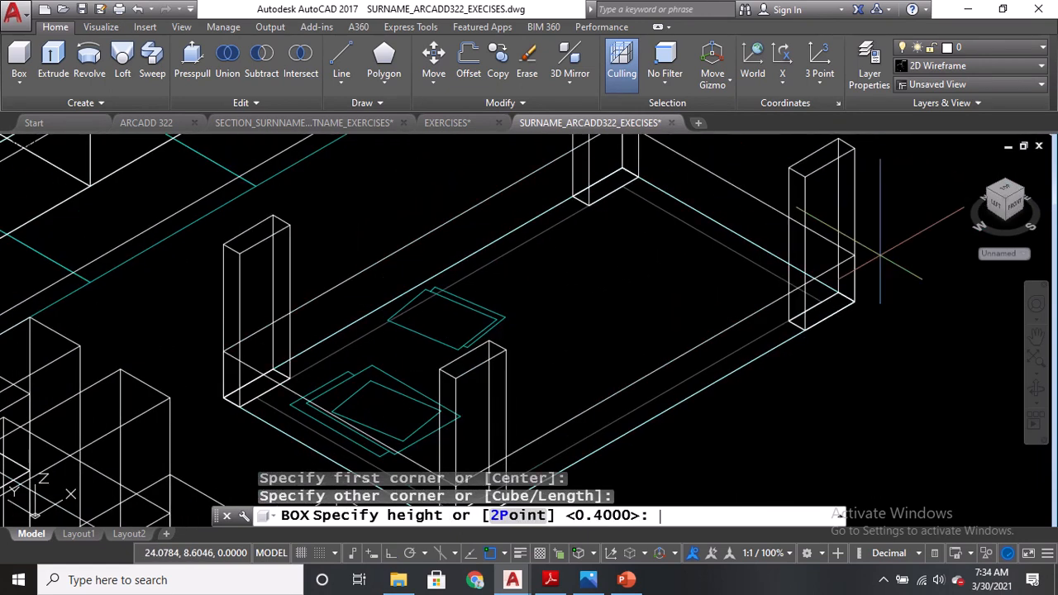
{"action": "type", "text": "0.05"}
{"action": "key", "text": "Return"}
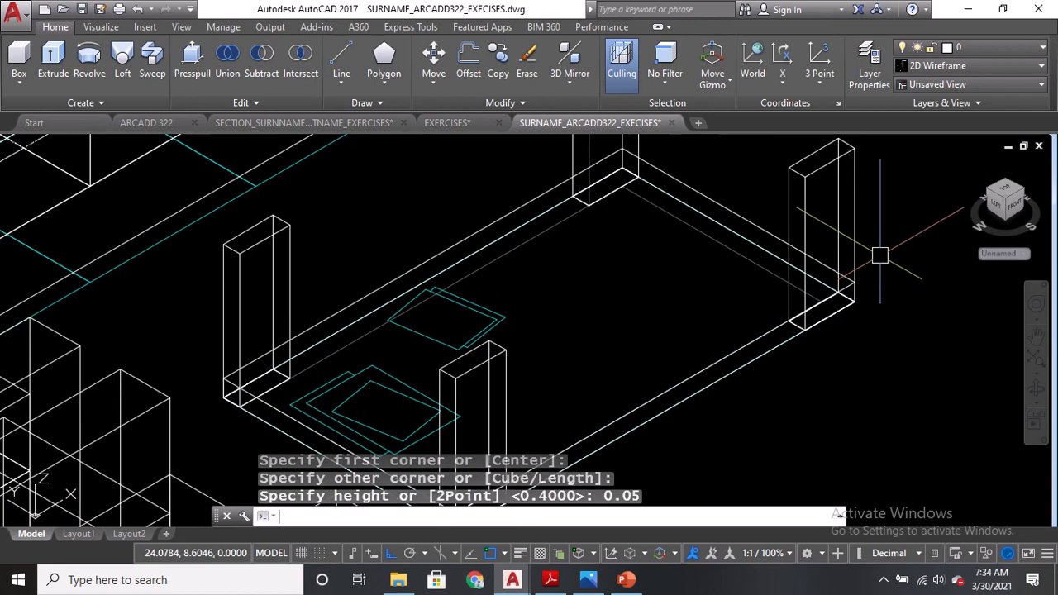
Move the tabletop up 0.40 so it sits on top of the legs.
{"action": "left_click", "coordinate": [886, 261]}
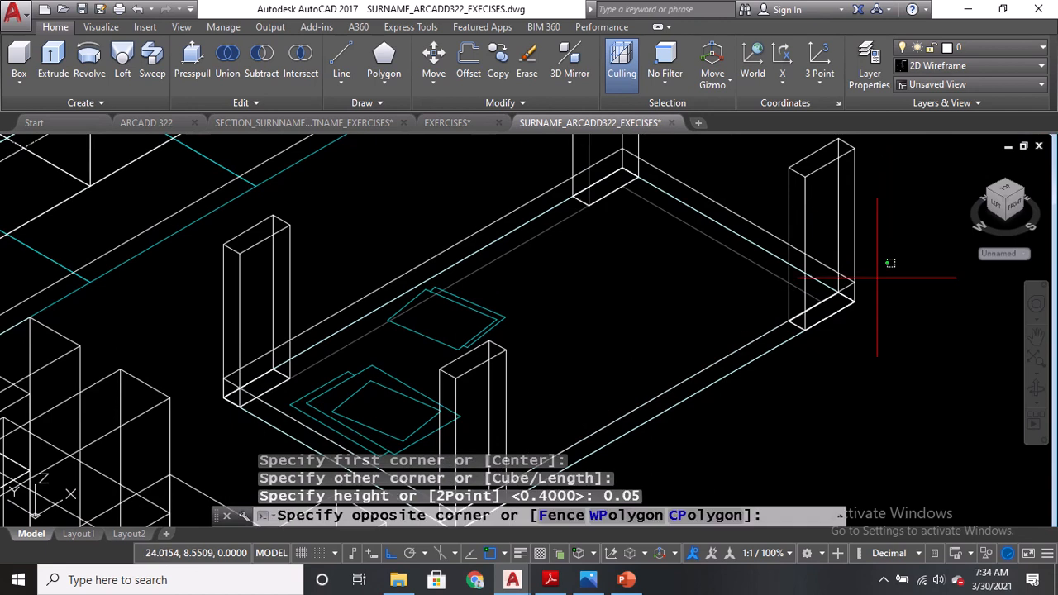
{"action": "type", "text": "m"}
{"action": "key", "text": "Return"}
{"action": "left_click", "coordinate": [764, 338]}
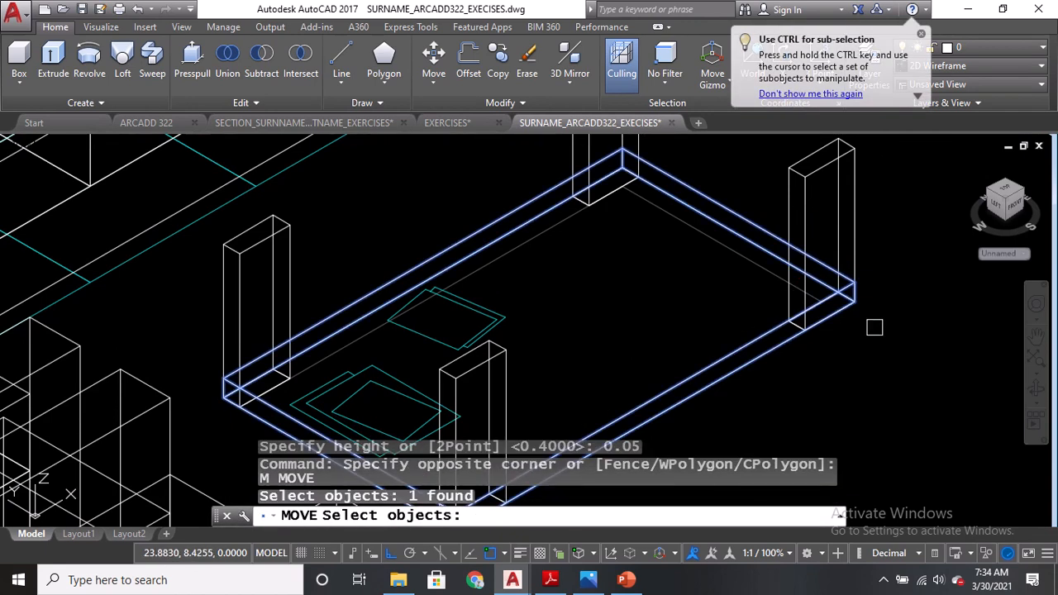
{"action": "key", "text": "Return"}
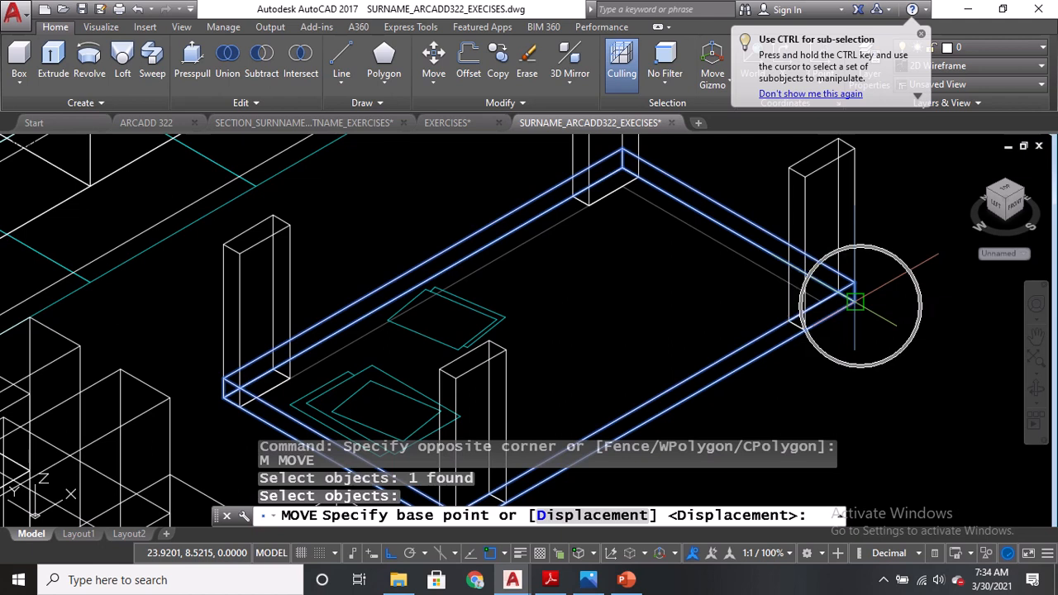
{"action": "left_click", "coordinate": [855, 302]}
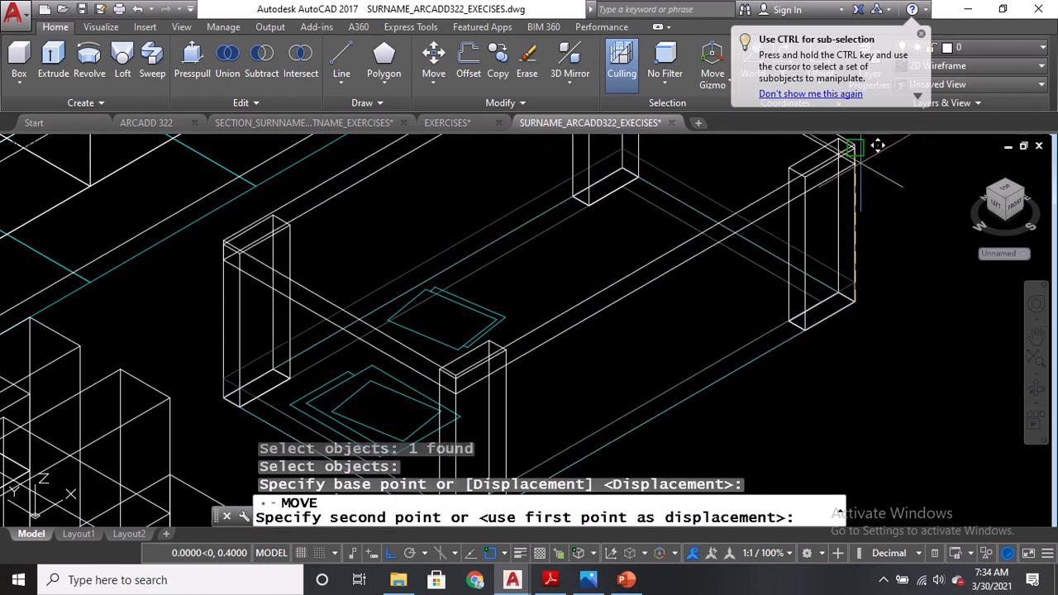
{"action": "left_click", "coordinate": [860, 206]}
{"action": "scroll", "coordinate": [828, 236], "scroll_direction": "down", "scroll_amount": 2}
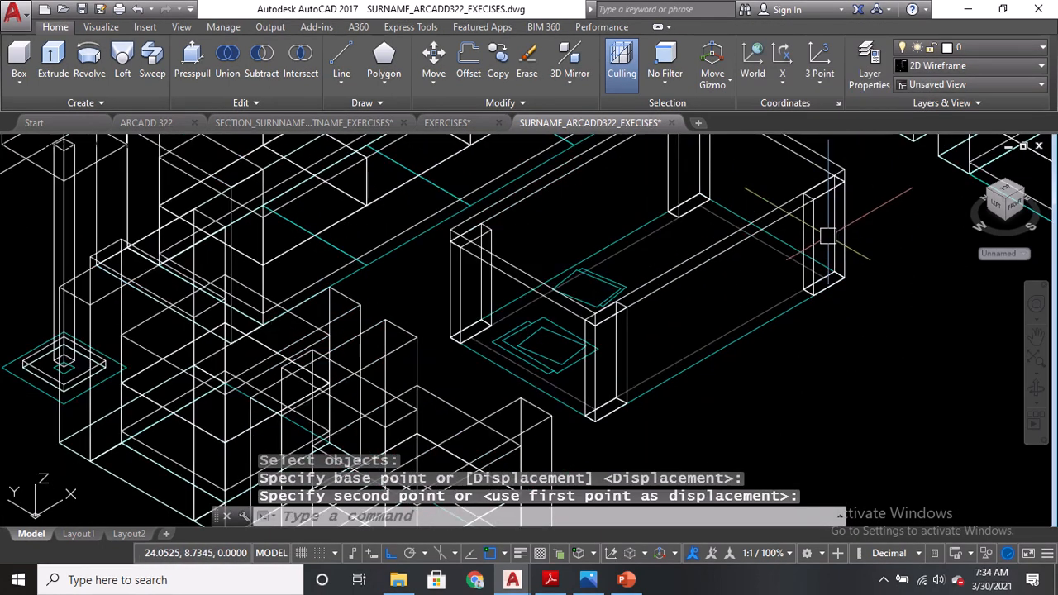
Create a 0.05-thick box spanning the coffee table outline from corner to corner for a lower shelf.
{"action": "left_click", "coordinate": [19, 56]}
{"action": "scroll", "coordinate": [475, 347], "scroll_direction": "up", "scroll_amount": 2}
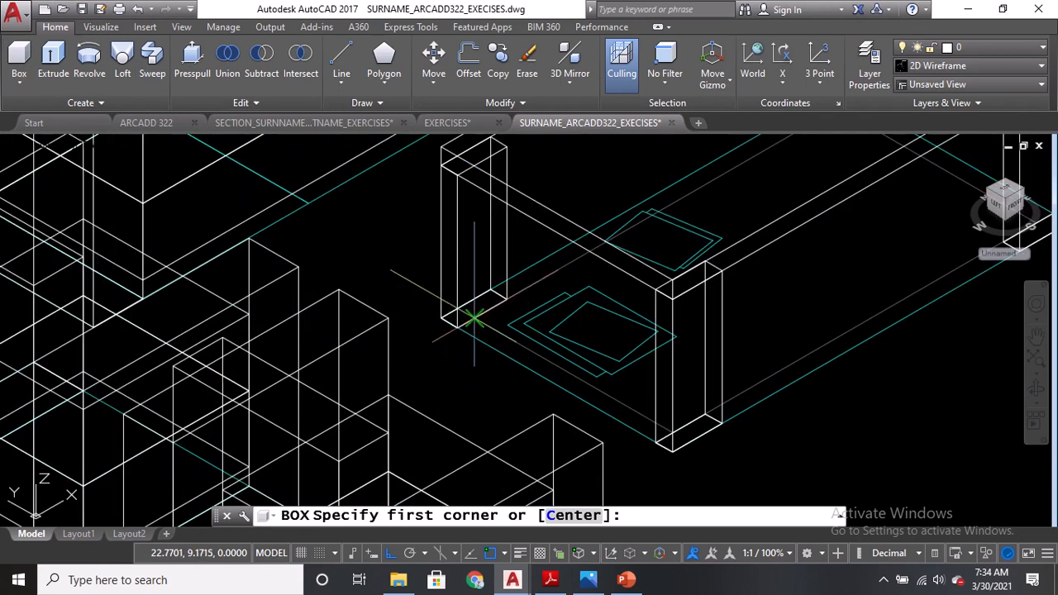
{"action": "left_click", "coordinate": [475, 319]}
{"action": "middle_click_drag", "start_coordinate": [723, 273], "coordinate": [465, 273]}
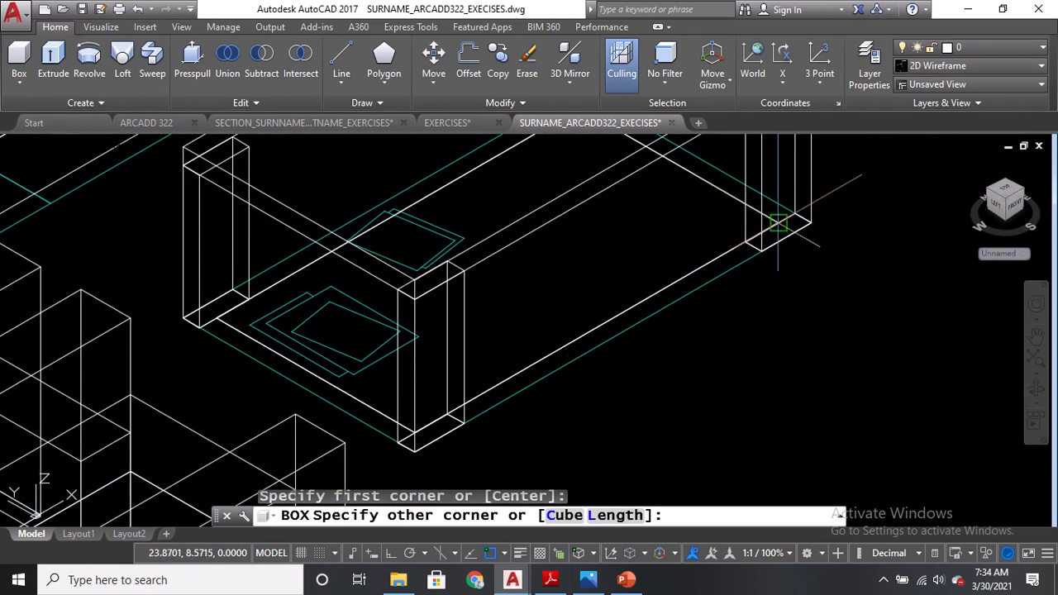
{"action": "left_click", "coordinate": [777, 224]}
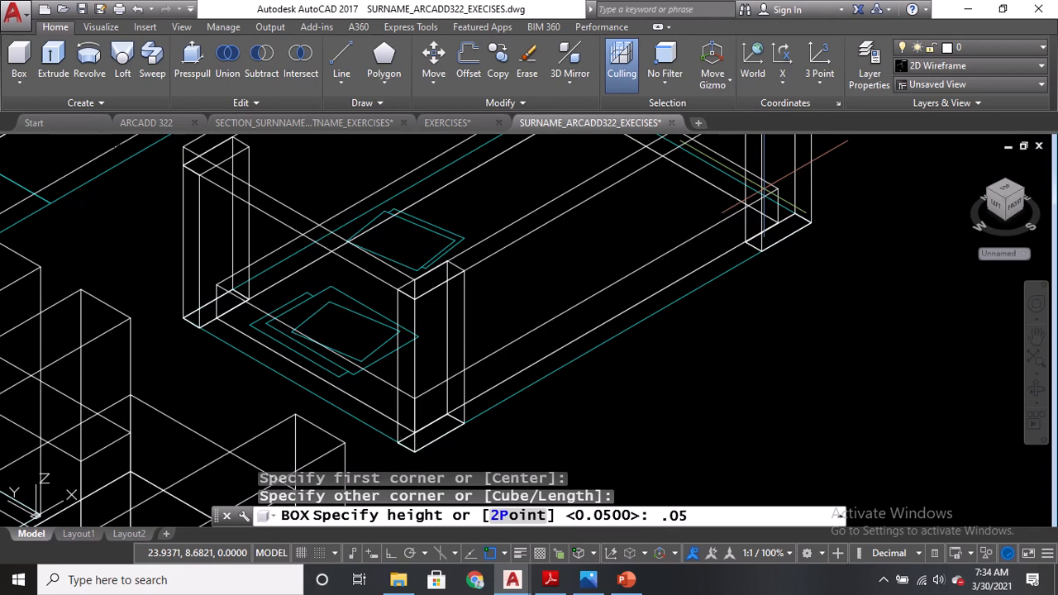
{"action": "key", "text": "Return"}
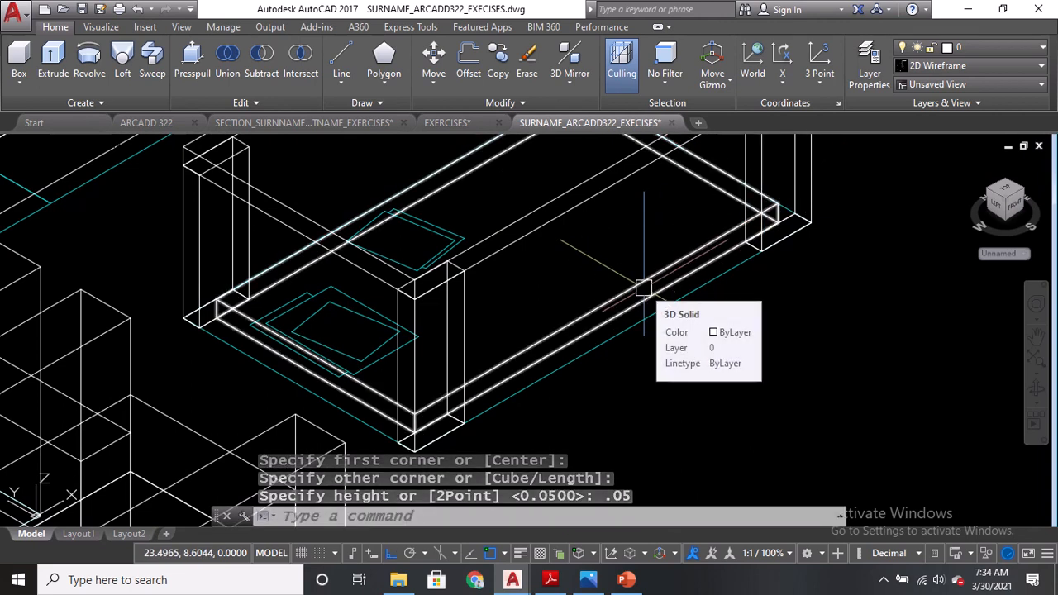
Move the new lower shelf box up 0.1.
{"action": "type", "text": "m"}
{"action": "key", "text": "Return"}
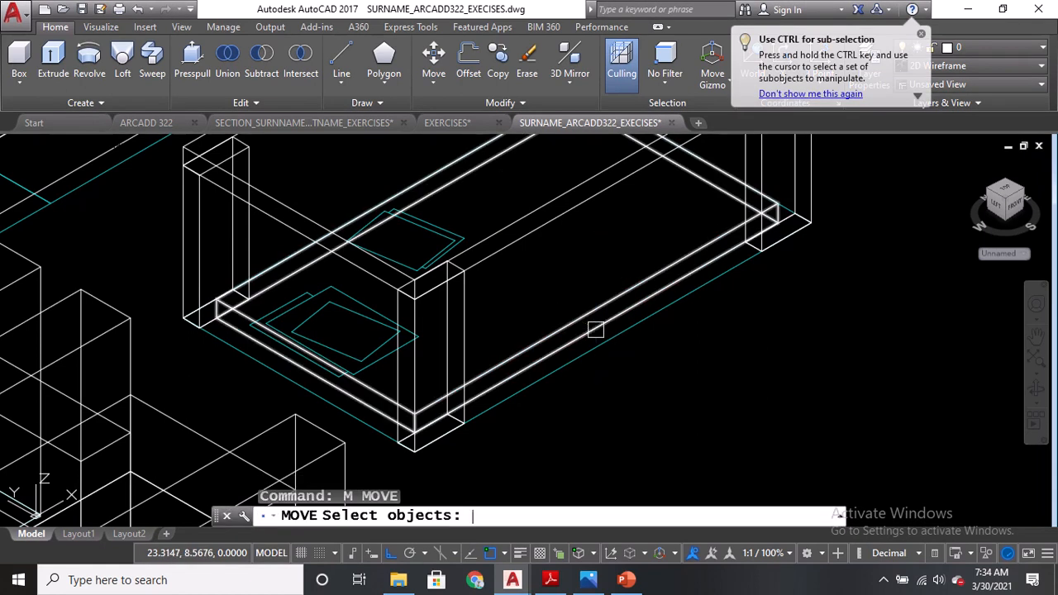
{"action": "left_click", "coordinate": [594, 316]}
{"action": "key", "text": "Return"}
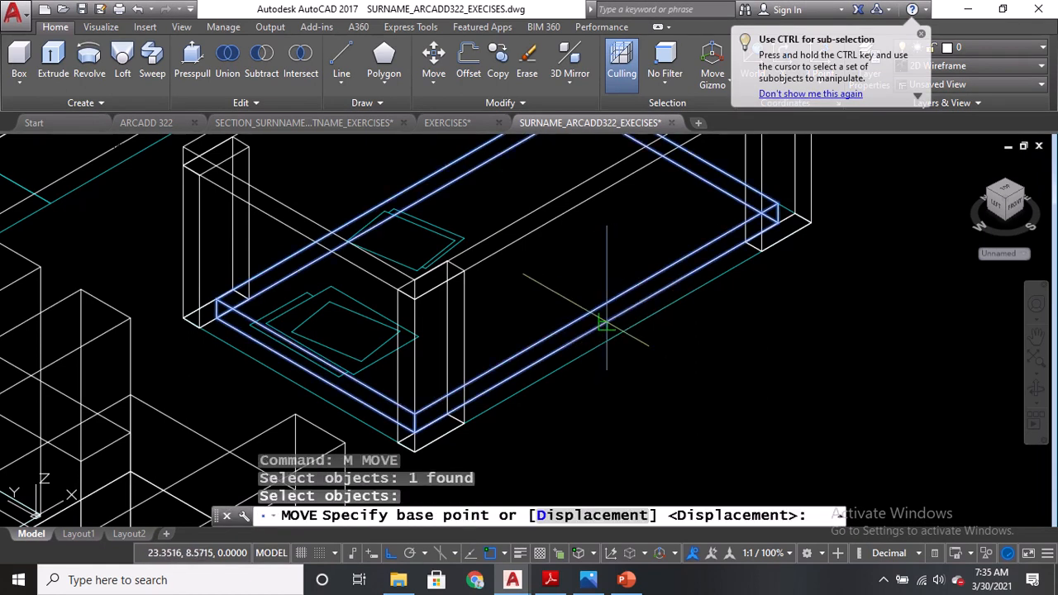
{"action": "left_click", "coordinate": [596, 329]}
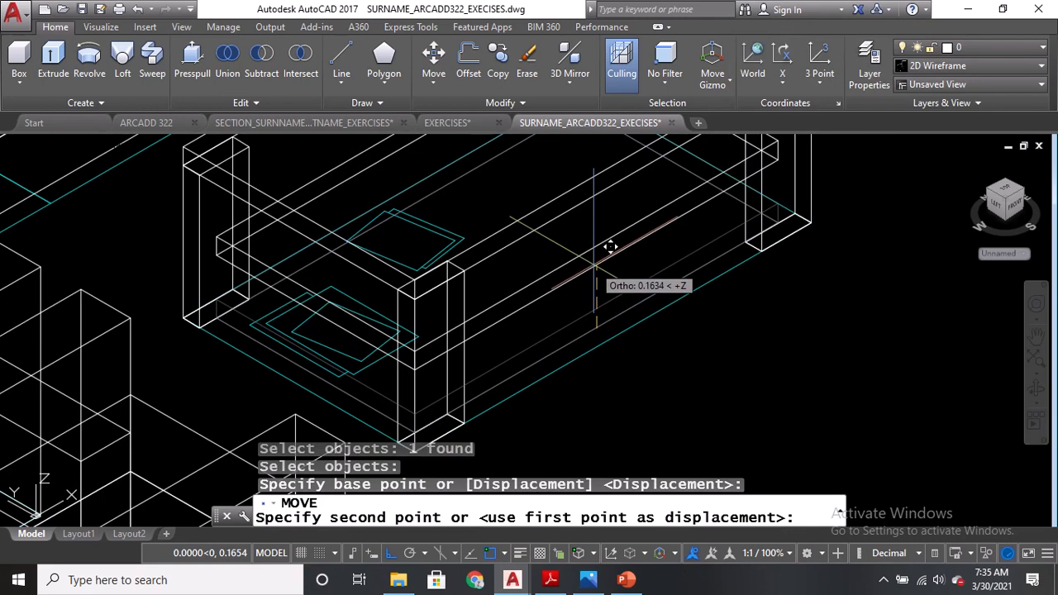
{"action": "type", "text": "0.1"}
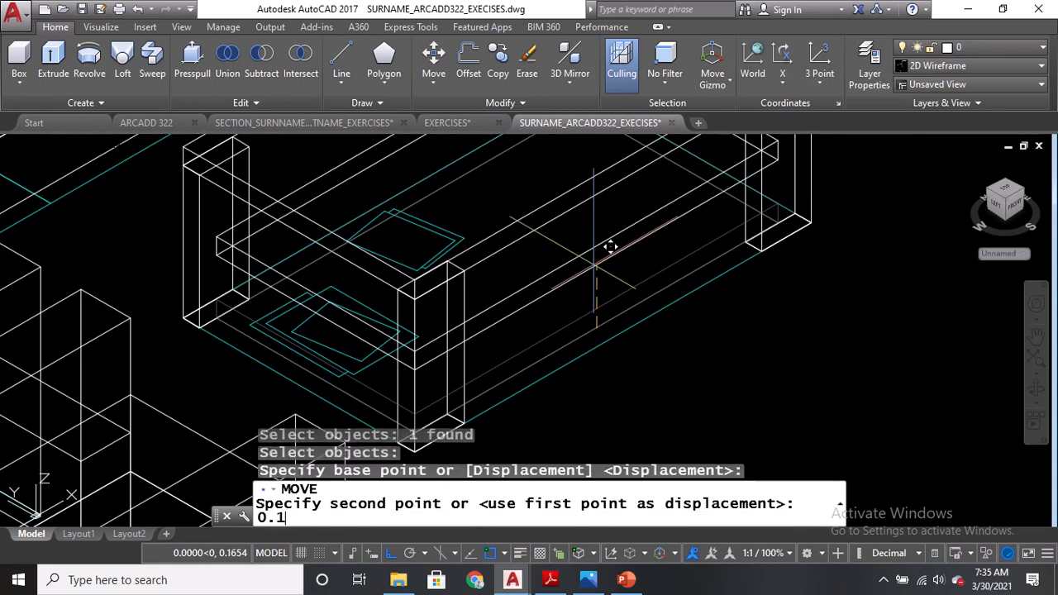
{"action": "key", "text": "Return"}
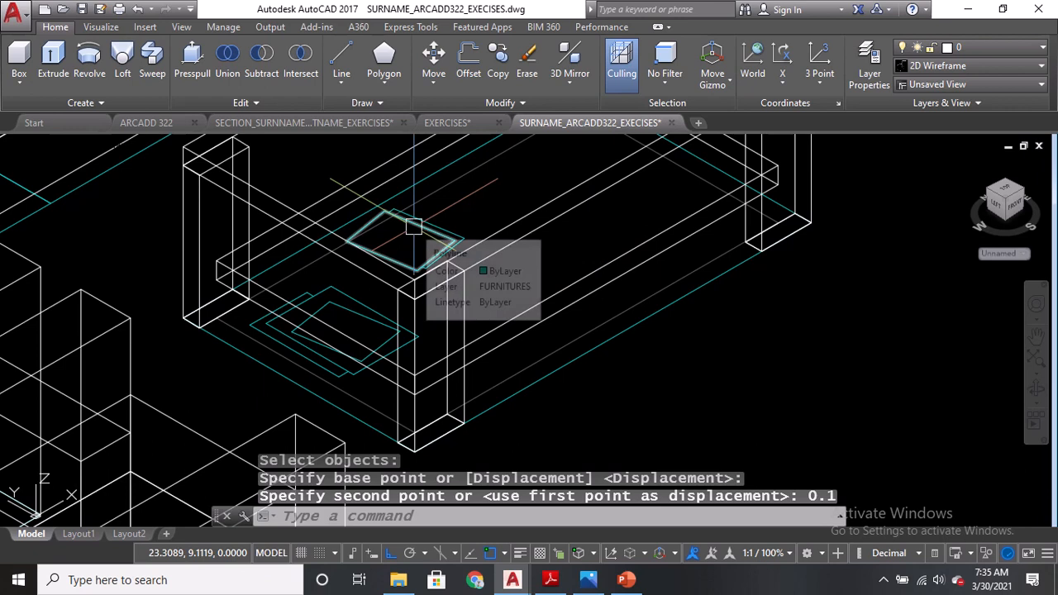
Erase the leftover 2D rectangles lying inside the coffee table outline.
{"action": "middle_click_drag", "start_coordinate": [425, 233], "coordinate": [446, 278]}
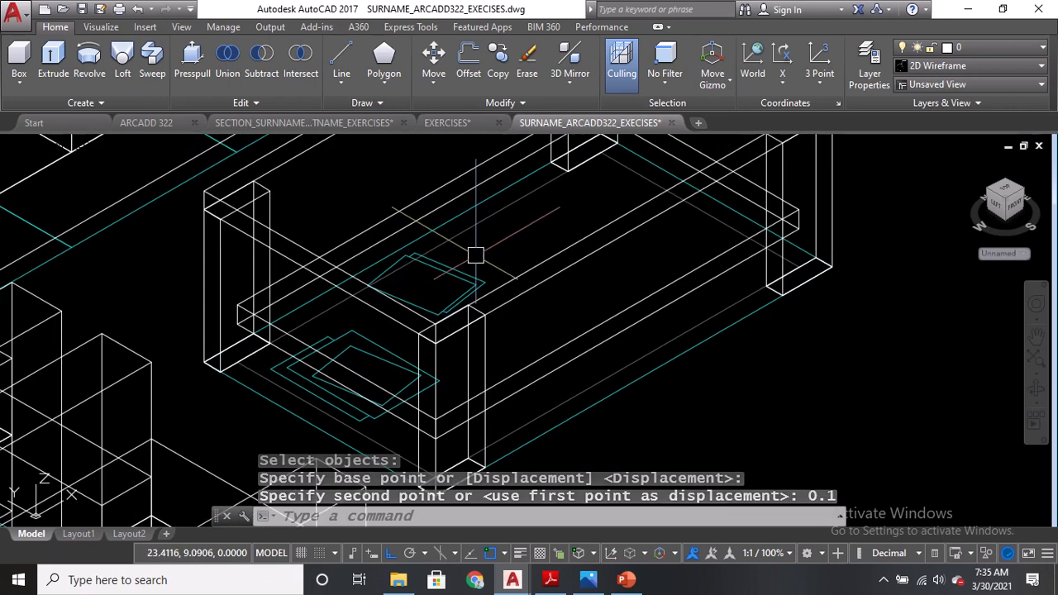
{"action": "scroll", "coordinate": [475, 255], "scroll_direction": "up", "scroll_amount": 3}
{"action": "left_click", "coordinate": [482, 267]}
{"action": "left_click", "coordinate": [421, 316]}
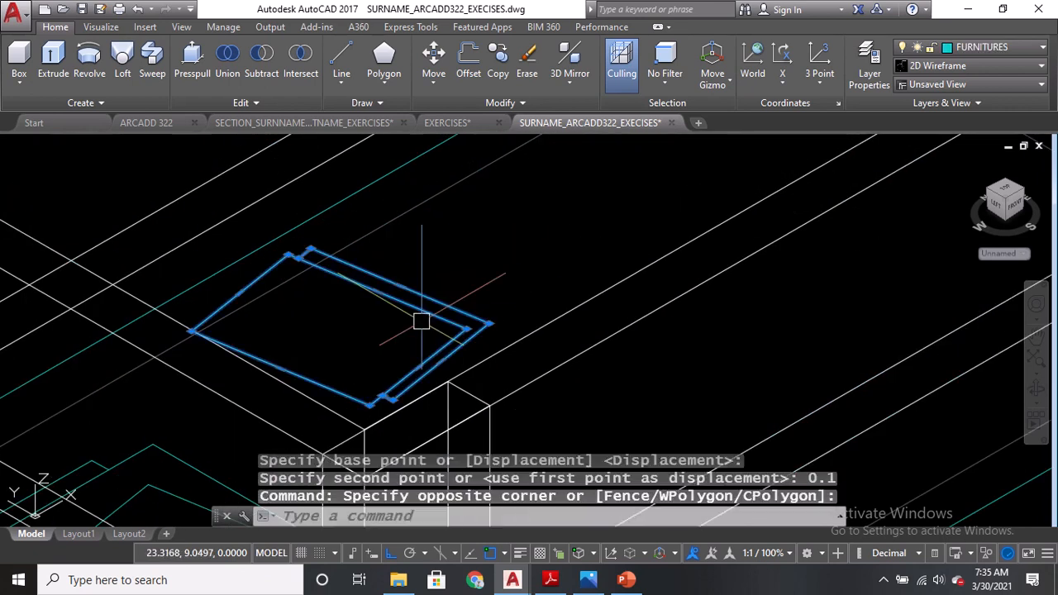
{"action": "type", "text": "e"}
{"action": "key", "text": "Return"}
{"action": "scroll", "coordinate": [325, 394], "scroll_direction": "down", "scroll_amount": 3}
{"action": "key", "text": "Return"}
{"action": "left_click", "coordinate": [538, 184]}
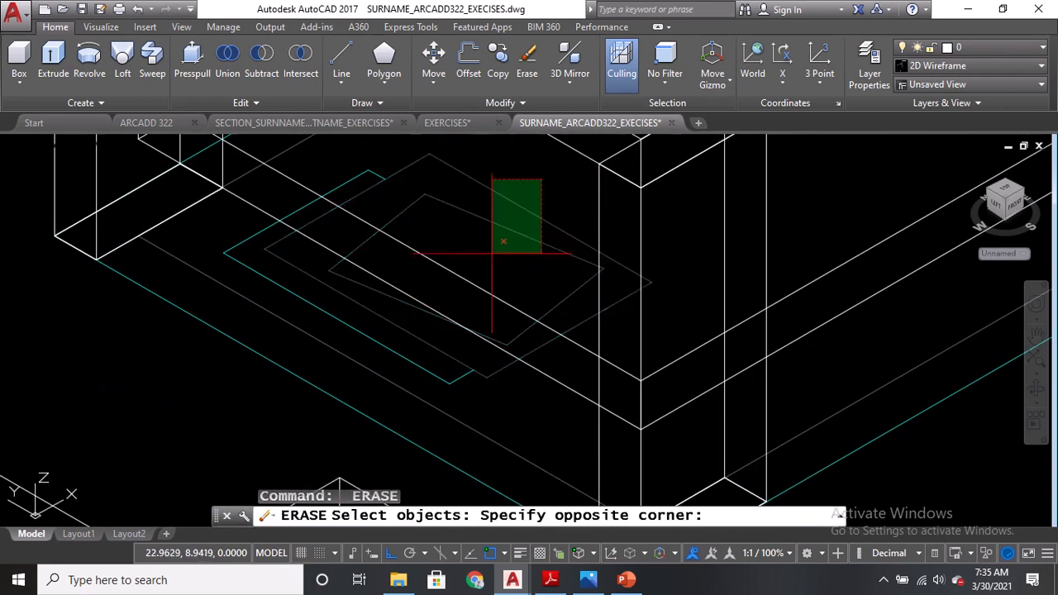
{"action": "left_click", "coordinate": [496, 238]}
{"action": "scroll", "coordinate": [376, 227], "scroll_direction": "up", "scroll_amount": 3}
{"action": "key", "text": "Return"}
{"action": "key", "text": "Return"}
Create a floor box spanning the whole room outline with a height of -0.025.
{"action": "left_click", "coordinate": [356, 175]}
{"action": "scroll", "coordinate": [362, 198], "scroll_direction": "down", "scroll_amount": 4}
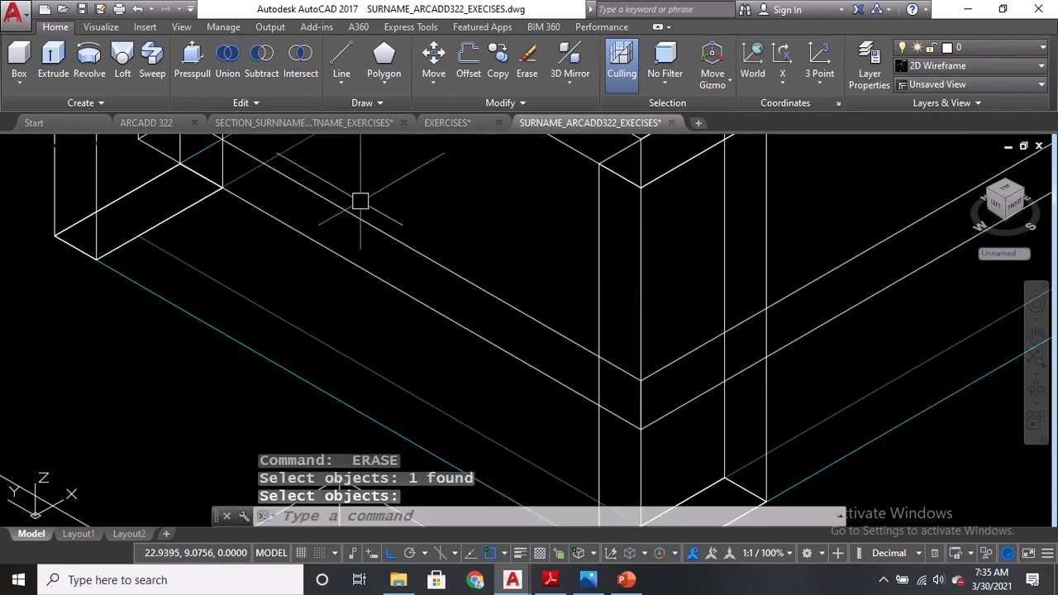
{"action": "scroll", "coordinate": [379, 254], "scroll_direction": "down", "scroll_amount": 4}
{"action": "mouse_move", "coordinate": [432, 293]}
{"action": "middle_mouse_down"}
{"action": "mouse_move", "coordinate": [439, 414]}
{"action": "mouse_move", "coordinate": [483, 276]}
{"action": "middle_mouse_up"}
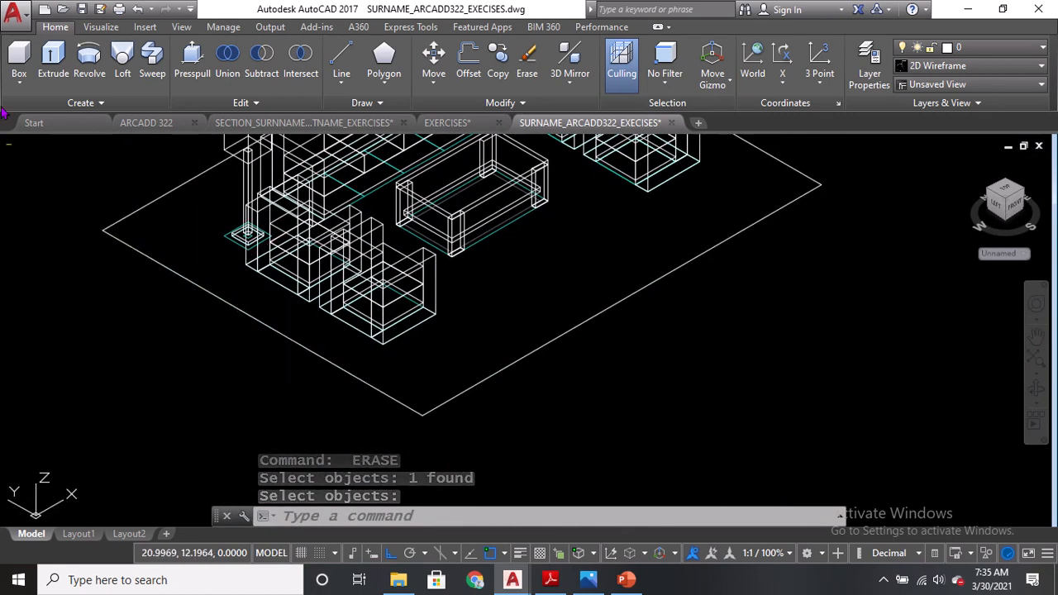
{"action": "left_click", "coordinate": [19, 62]}
{"action": "left_click", "coordinate": [99, 228]}
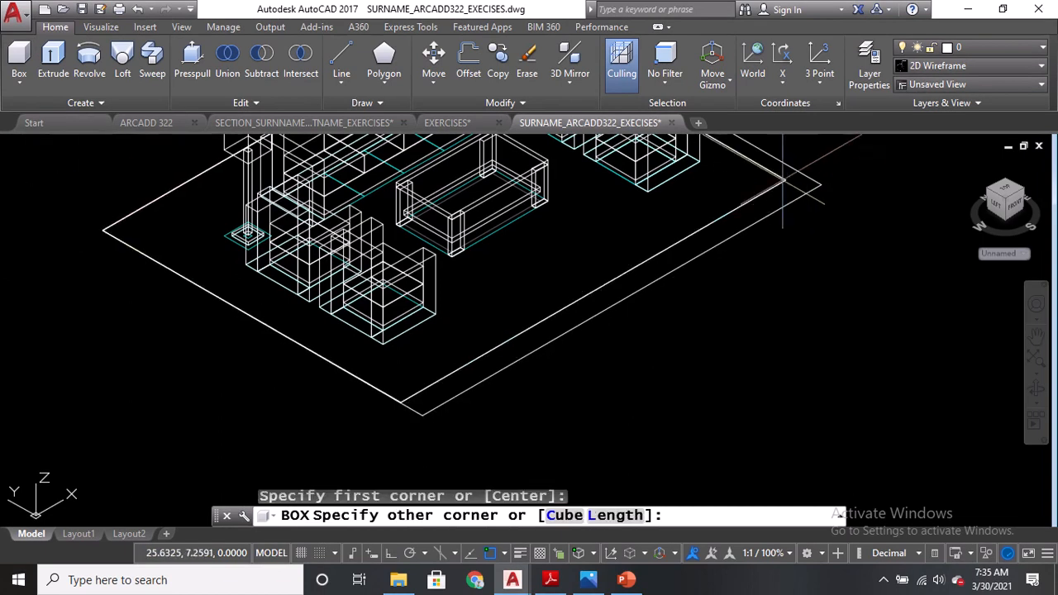
{"action": "left_click", "coordinate": [822, 185]}
{"action": "middle_click_drag", "start_coordinate": [820, 183], "coordinate": [814, 243]}
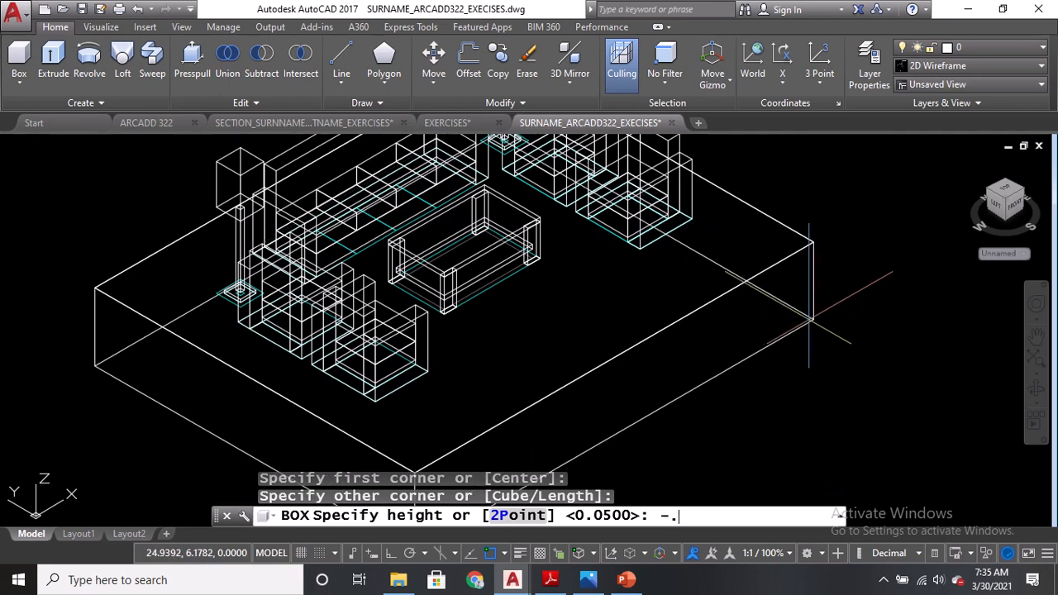
{"action": "type", "text": "-.025"}
{"action": "key", "text": "Return"}
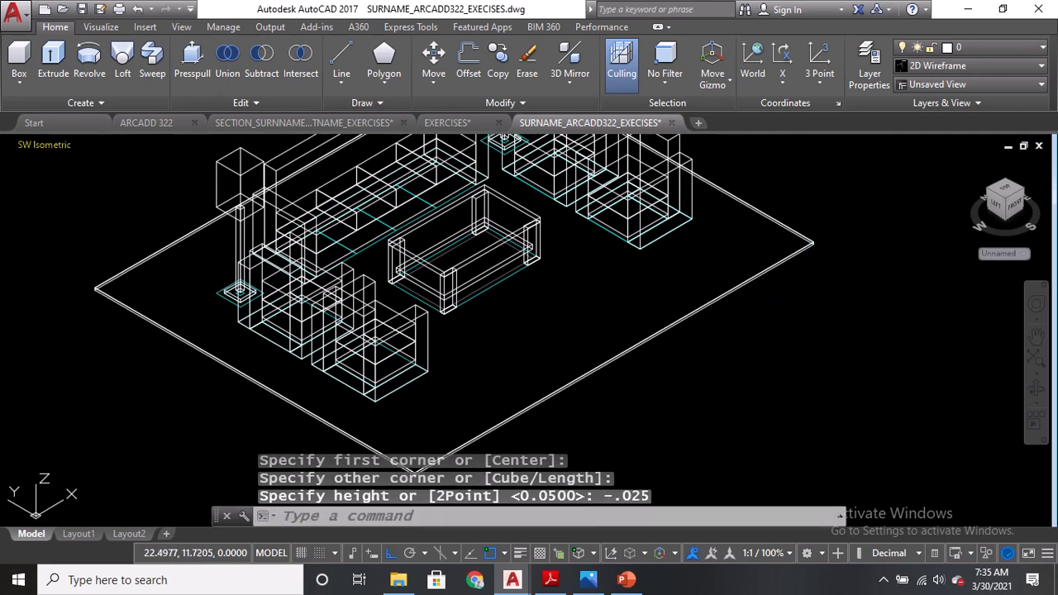
Switch the viewport visual style to Realistic.
{"action": "left_click", "coordinate": [60, 148]}
{"action": "left_click", "coordinate": [106, 145]}
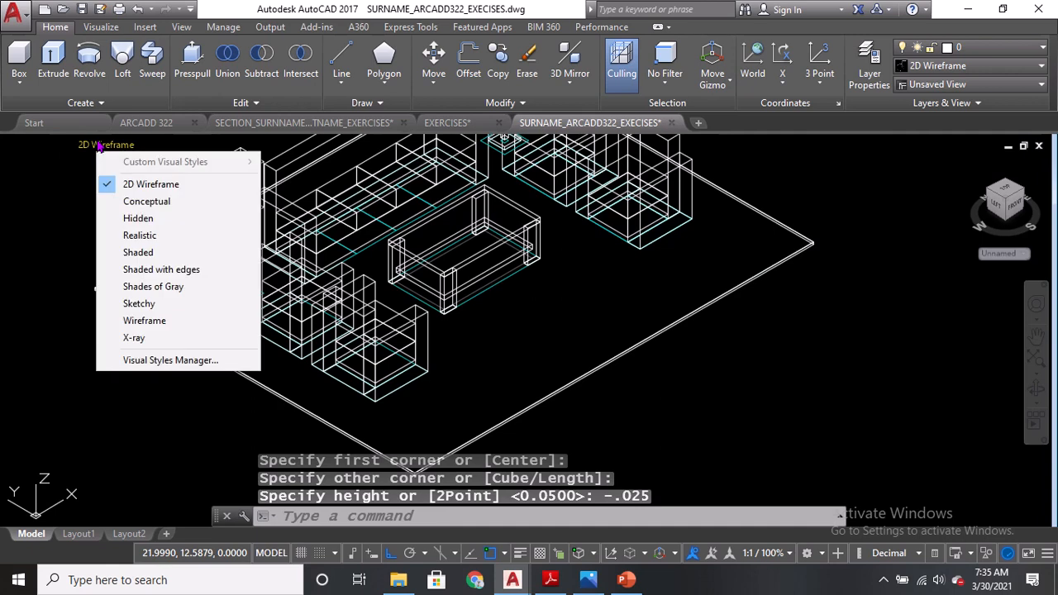
{"action": "left_click", "coordinate": [160, 235]}
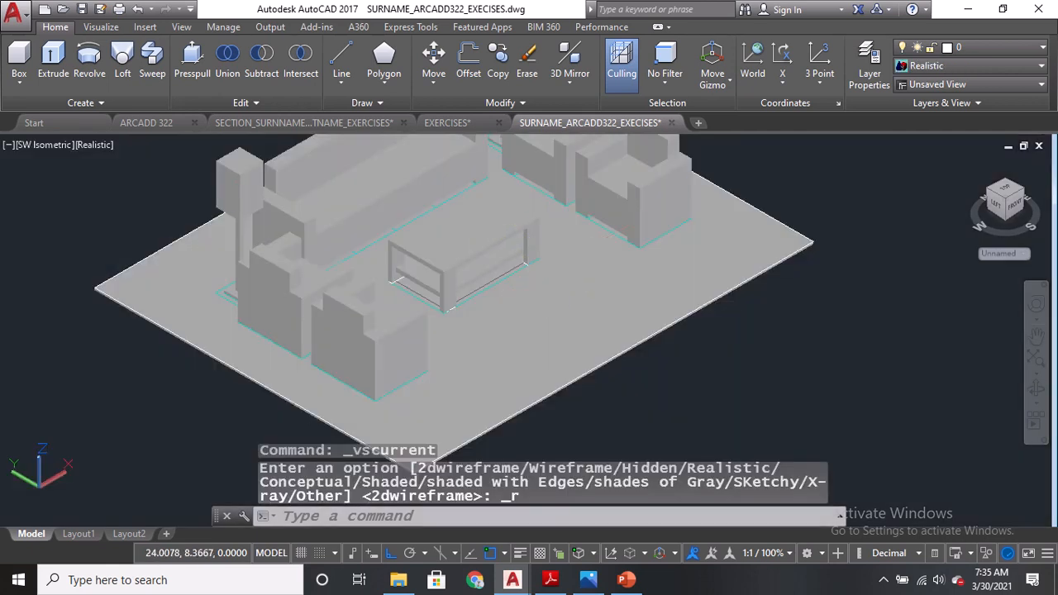
{"action": "scroll", "coordinate": [806, 244], "scroll_direction": "down", "scroll_amount": 4}
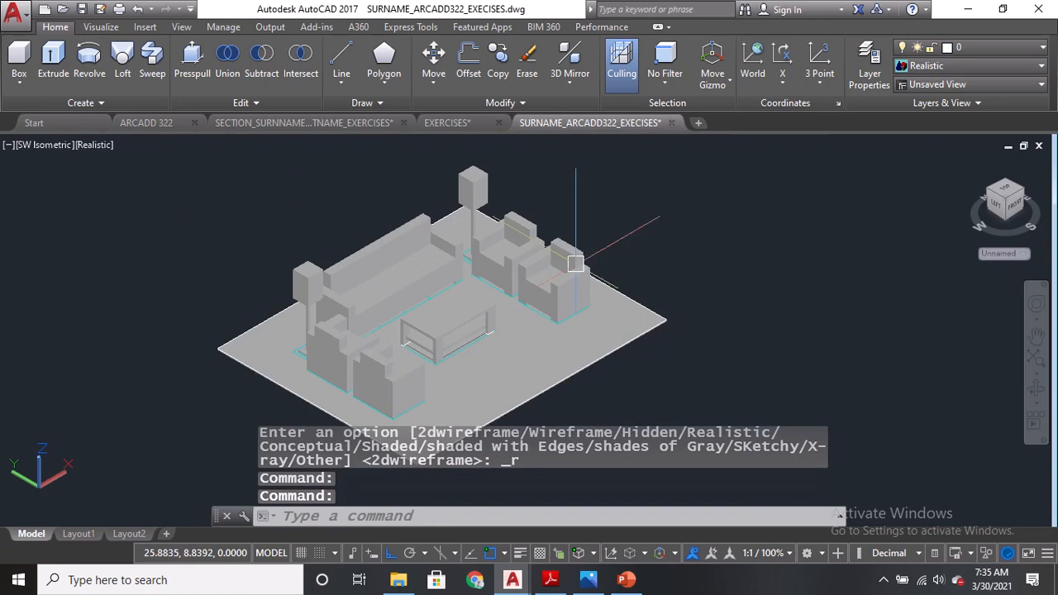
{"action": "scroll", "coordinate": [447, 286], "scroll_direction": "up", "scroll_amount": 3}
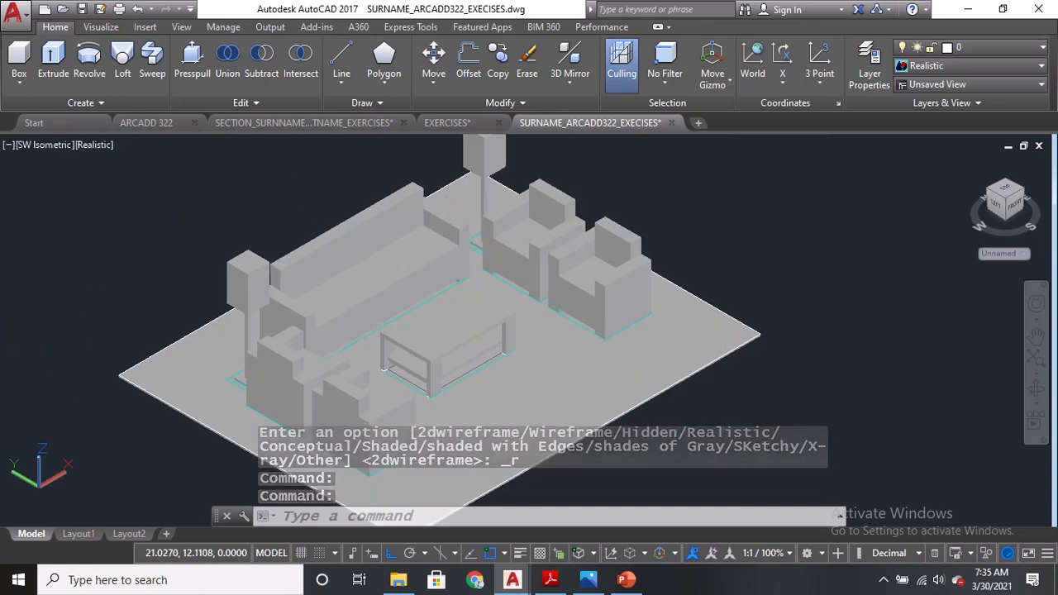
{"action": "middle_click_drag", "start_coordinate": [66, 323], "coordinate": [165, 318]}
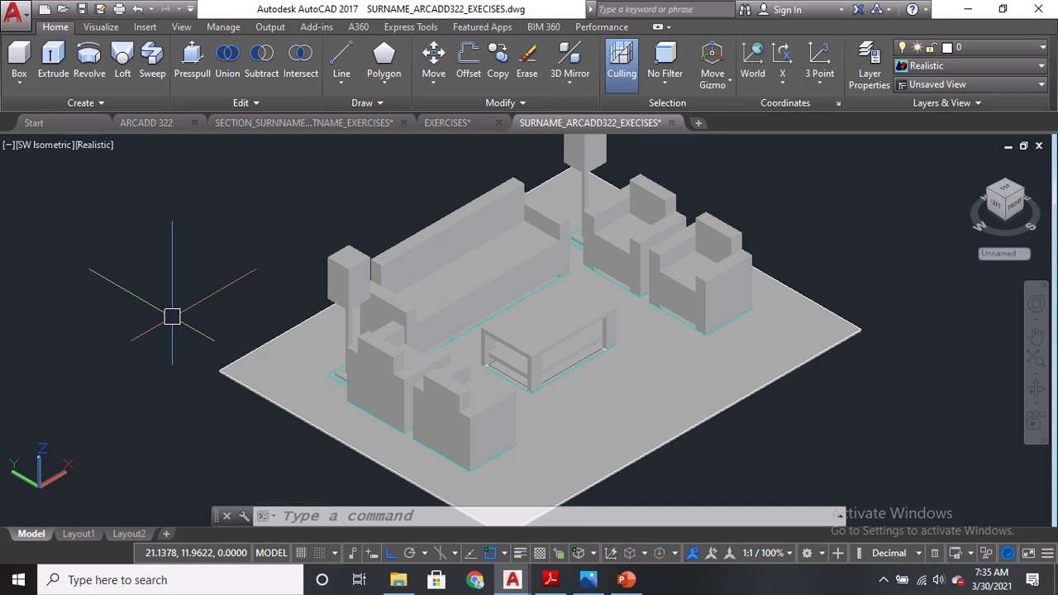
Open the Materials Browser with RMAT and expand the Autodesk Library to the Flooring category.
{"action": "type", "text": "RMAT"}
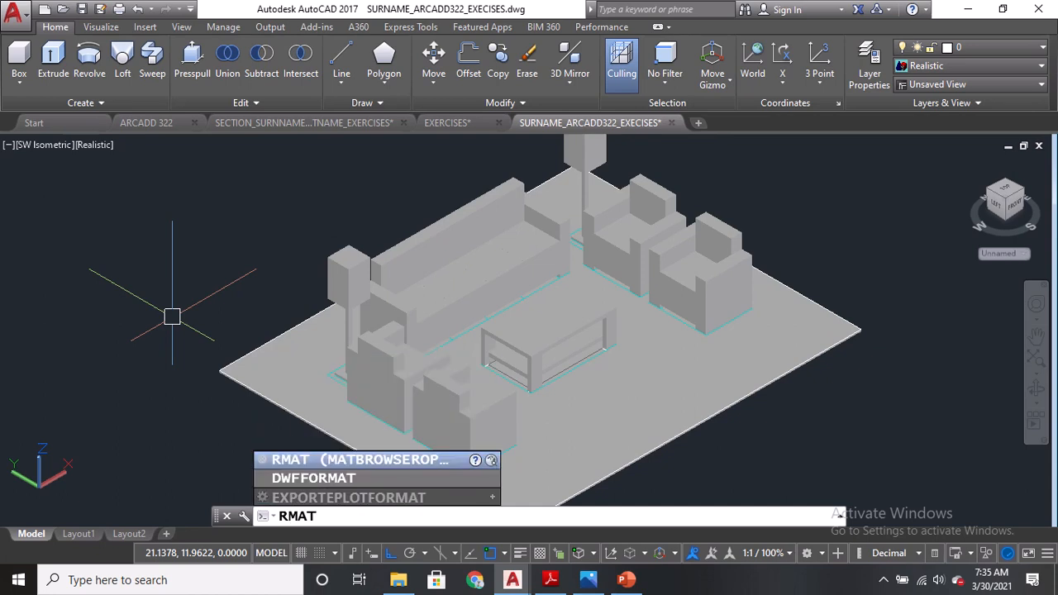
{"action": "key", "text": "Return"}
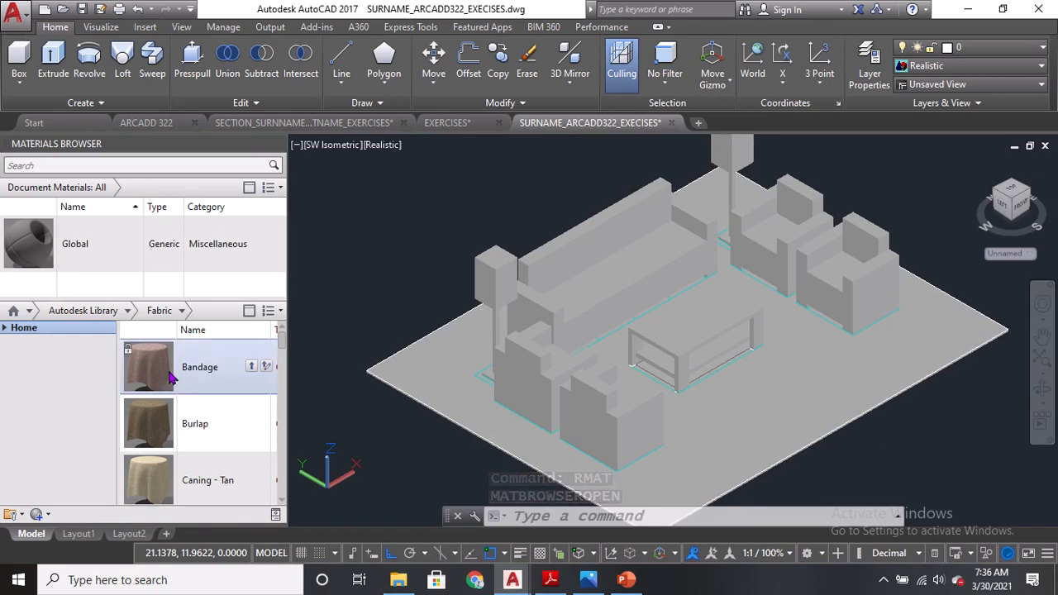
{"action": "left_click", "coordinate": [8, 332]}
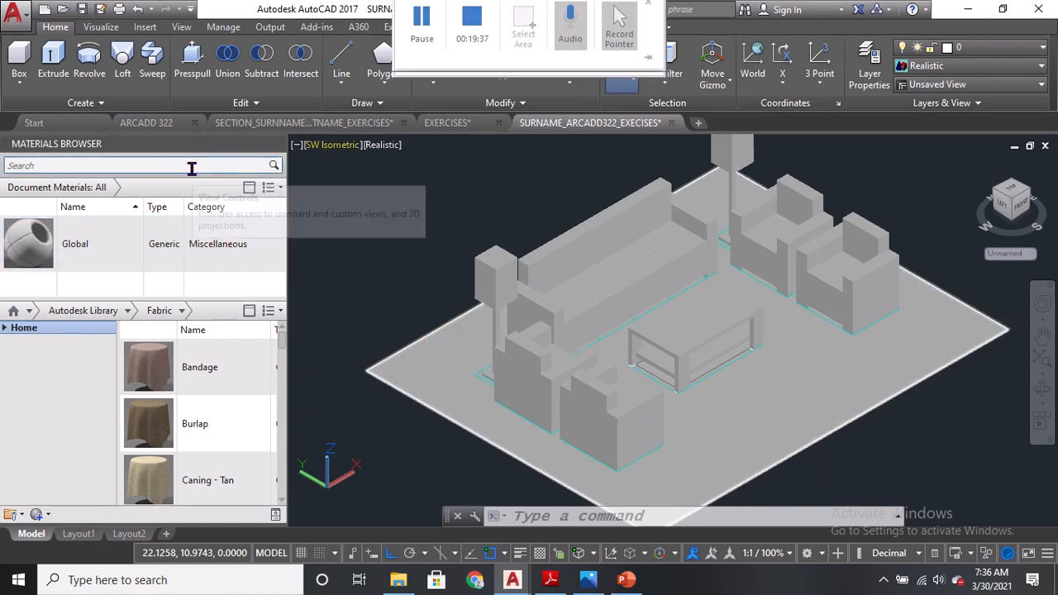
{"action": "left_click", "coordinate": [5, 329]}
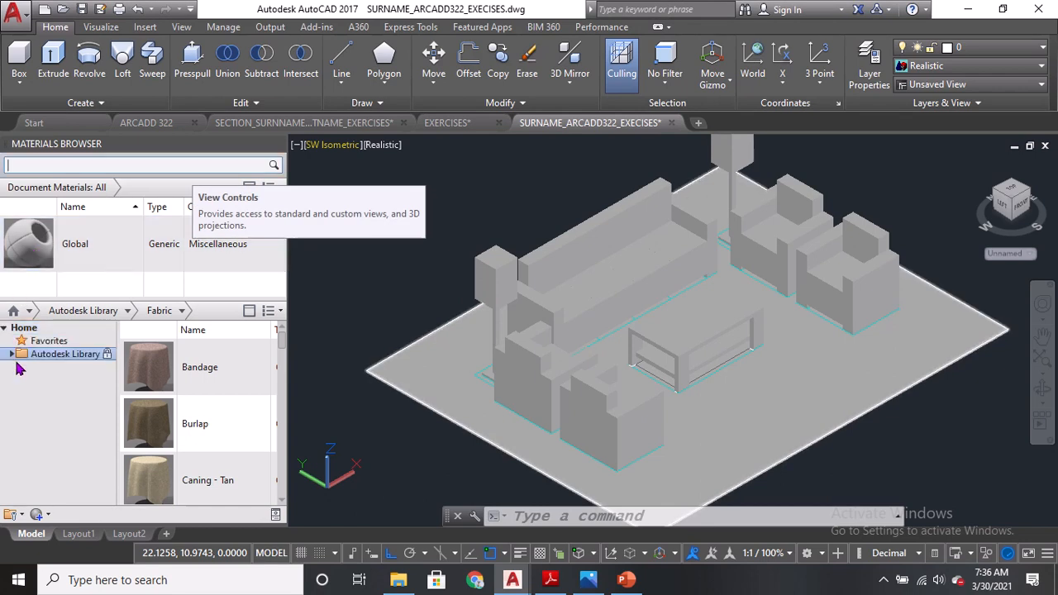
{"action": "left_click", "coordinate": [12, 355]}
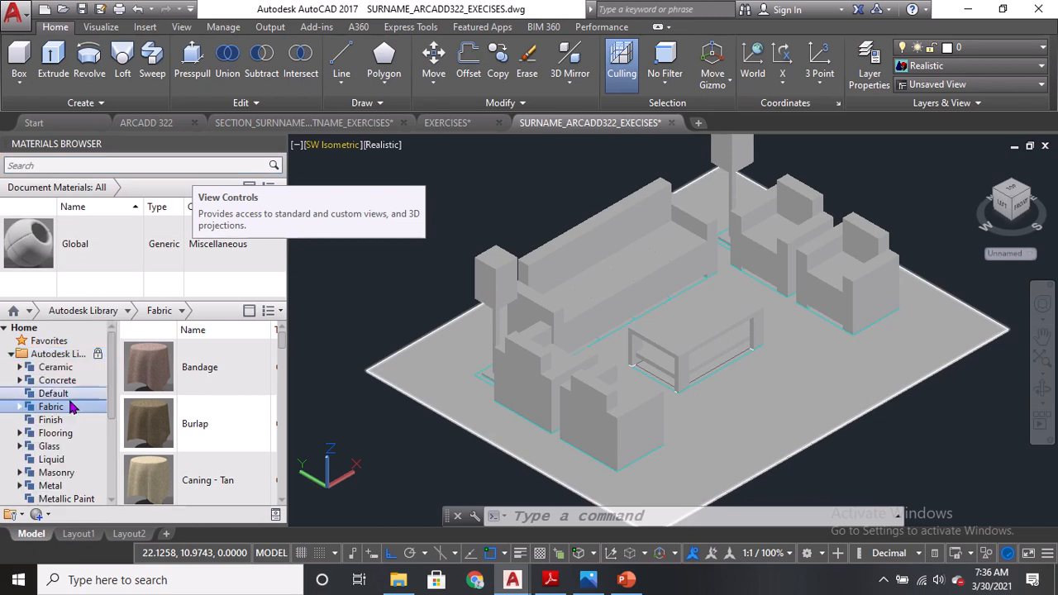
{"action": "scroll", "coordinate": [111, 388], "scroll_direction": "down", "scroll_amount": 2}
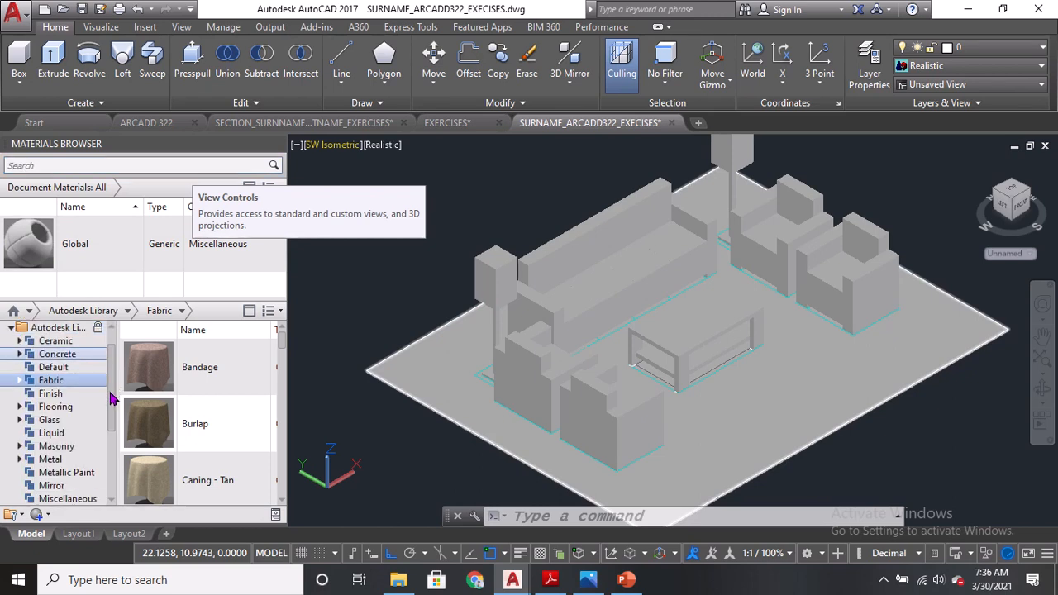
{"action": "left_click", "coordinate": [43, 407]}
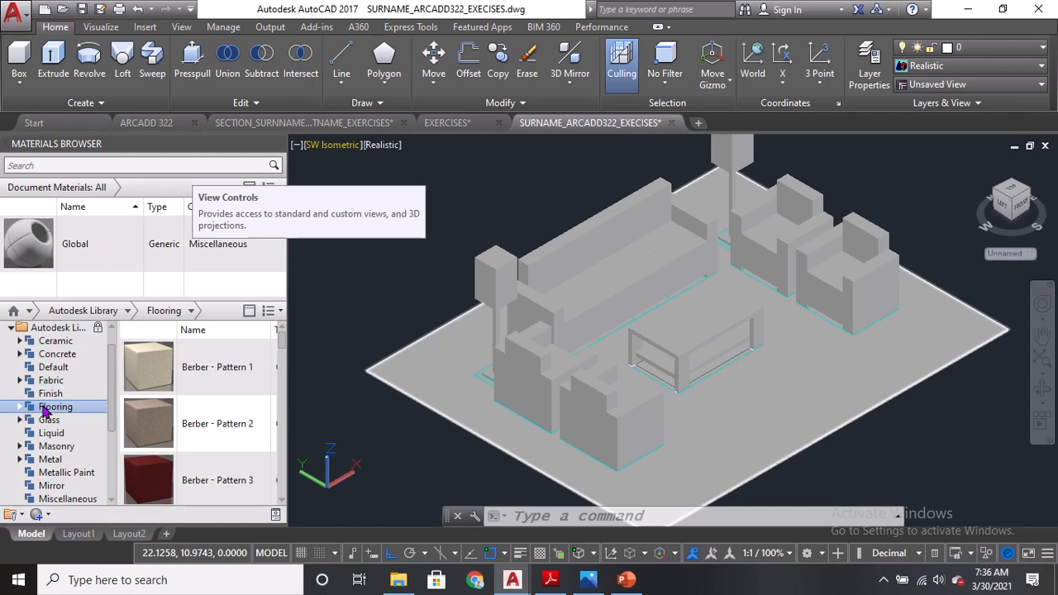
Browse the Carpet and Stone categories of the flooring materials library.
{"action": "left_click", "coordinate": [20, 407]}
{"action": "scroll", "coordinate": [20, 416], "scroll_direction": "down", "scroll_amount": 1}
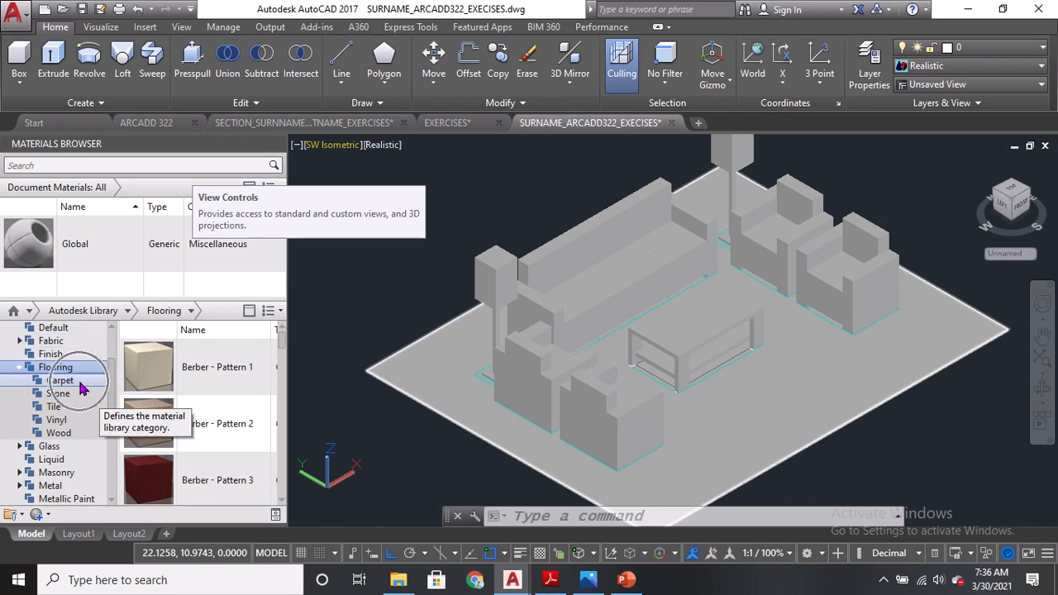
{"action": "left_click", "coordinate": [80, 384]}
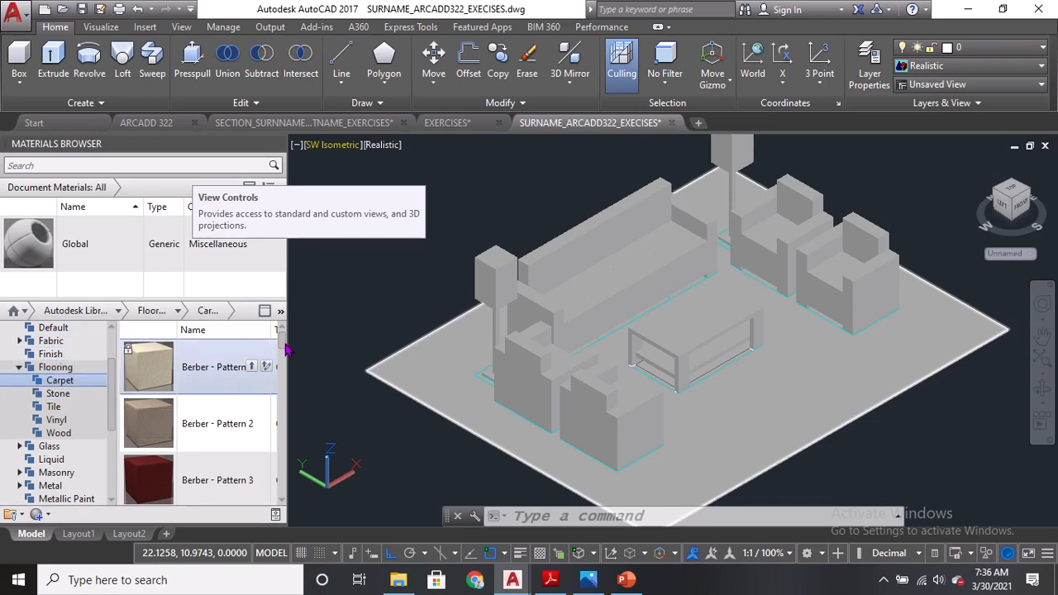
{"action": "left_click_drag", "start_coordinate": [285, 351], "coordinate": [287, 496]}
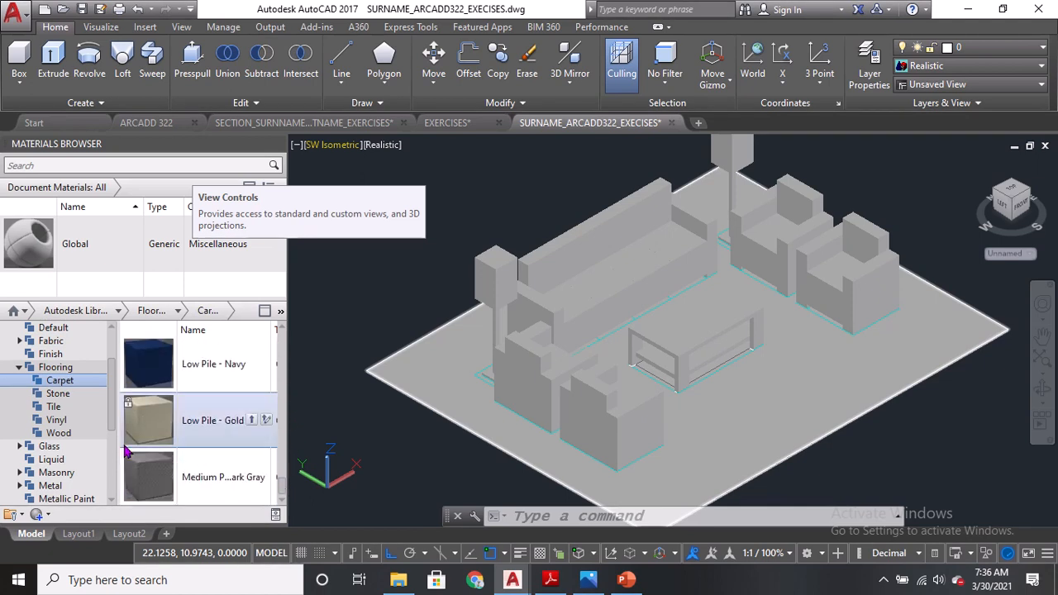
{"action": "left_click", "coordinate": [58, 394]}
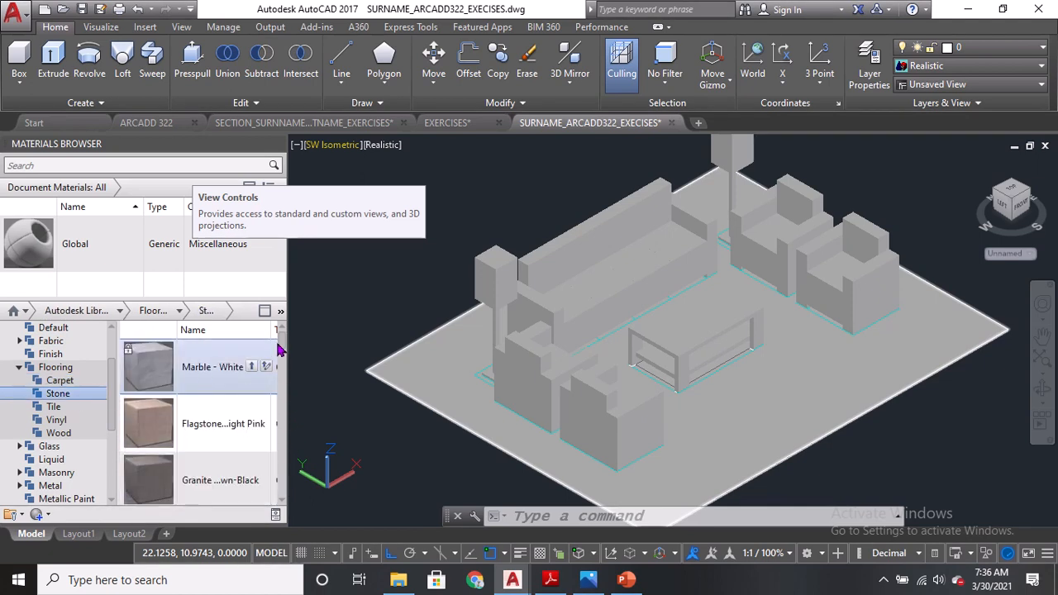
{"action": "left_click_drag", "start_coordinate": [280, 352], "coordinate": [290, 382]}
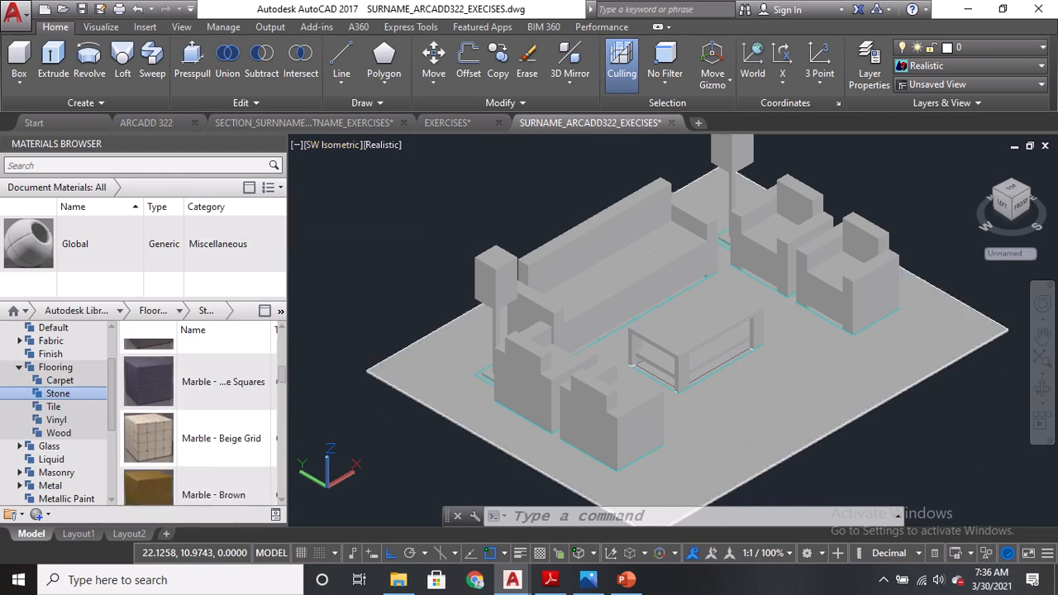
Select the floor box and apply the Marble - Beige Grid stone flooring material to it.
{"action": "left_click", "coordinate": [732, 447]}
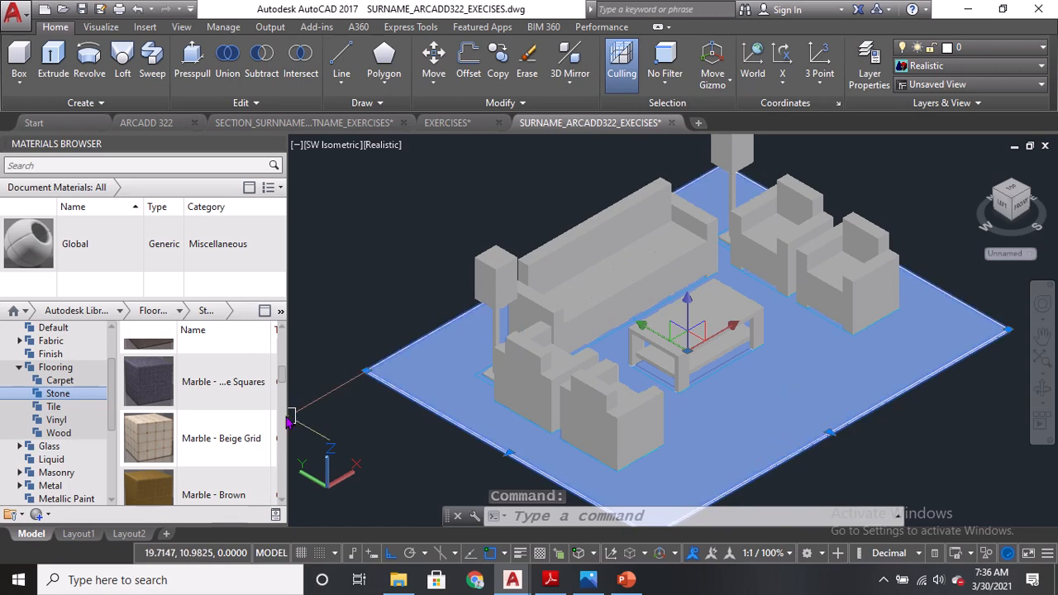
{"action": "scroll", "coordinate": [289, 424], "scroll_direction": "down", "scroll_amount": 3}
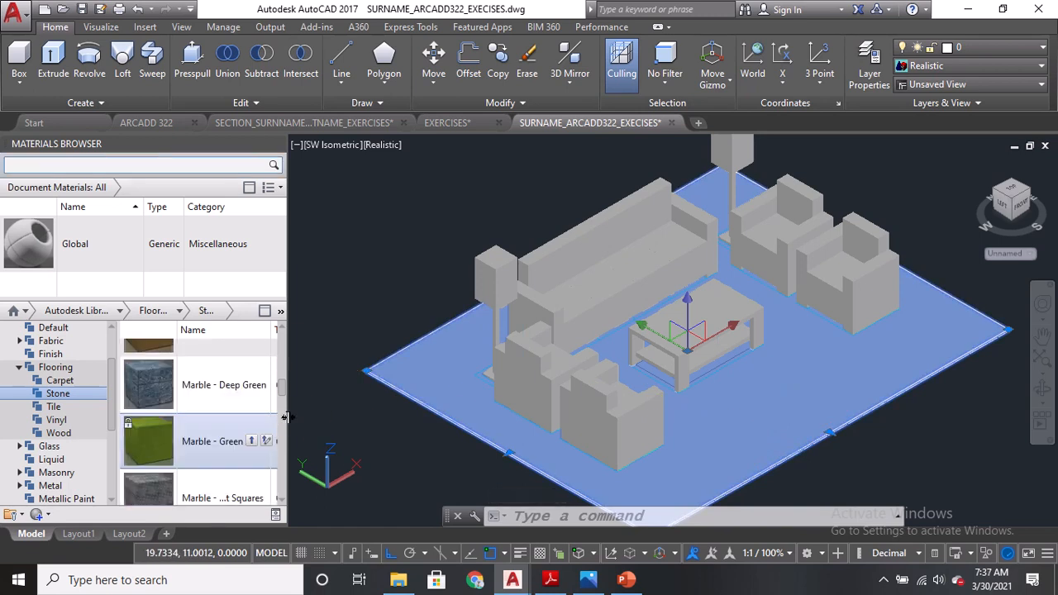
{"action": "left_click_drag", "start_coordinate": [323, 418], "coordinate": [355, 425]}
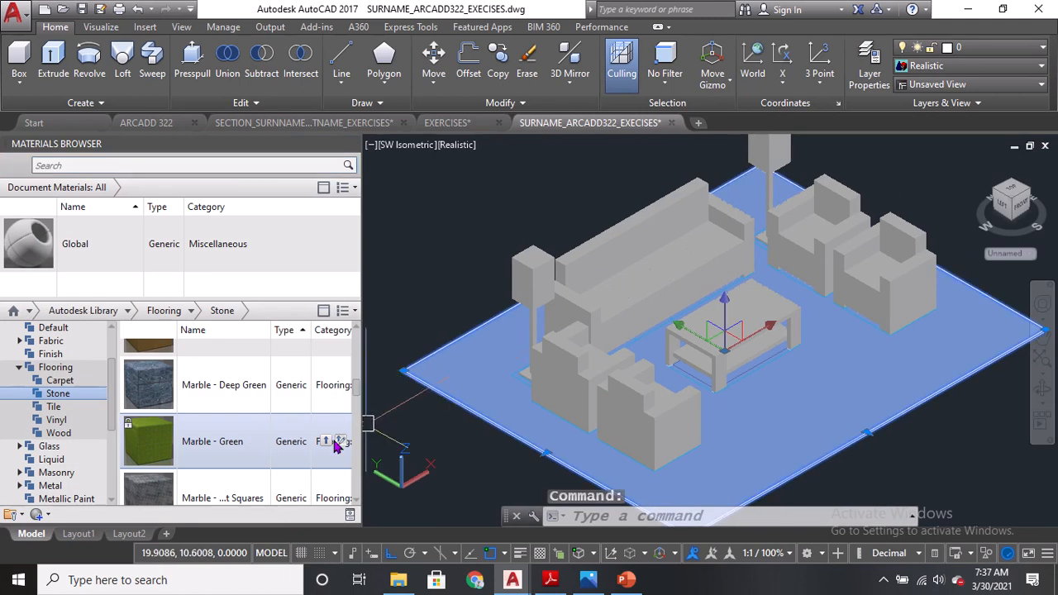
{"action": "scroll", "coordinate": [277, 407], "scroll_direction": "down", "scroll_amount": 3}
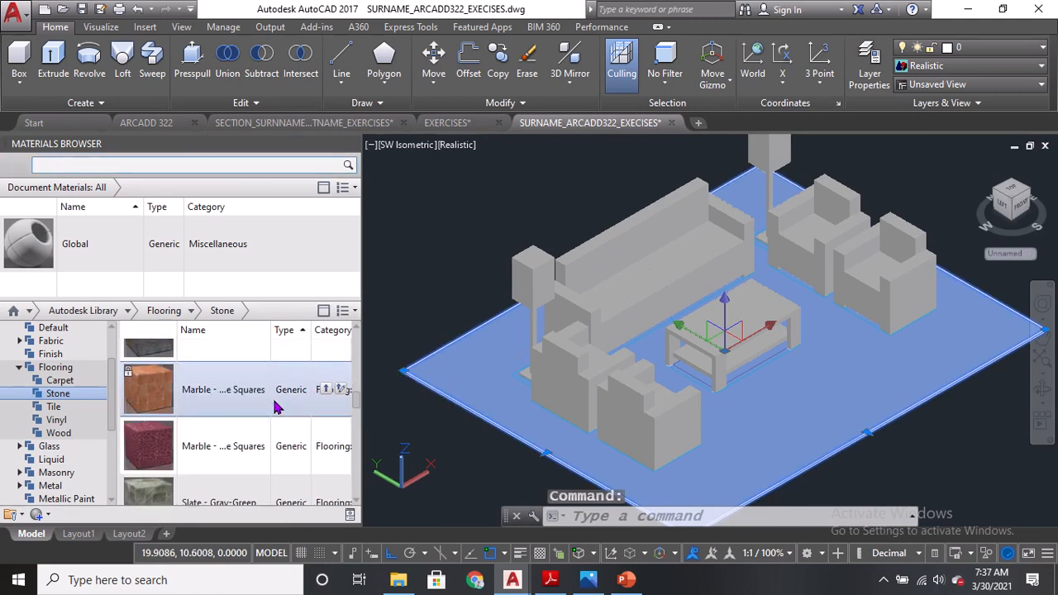
{"action": "scroll", "coordinate": [277, 407], "scroll_direction": "up", "scroll_amount": 5}
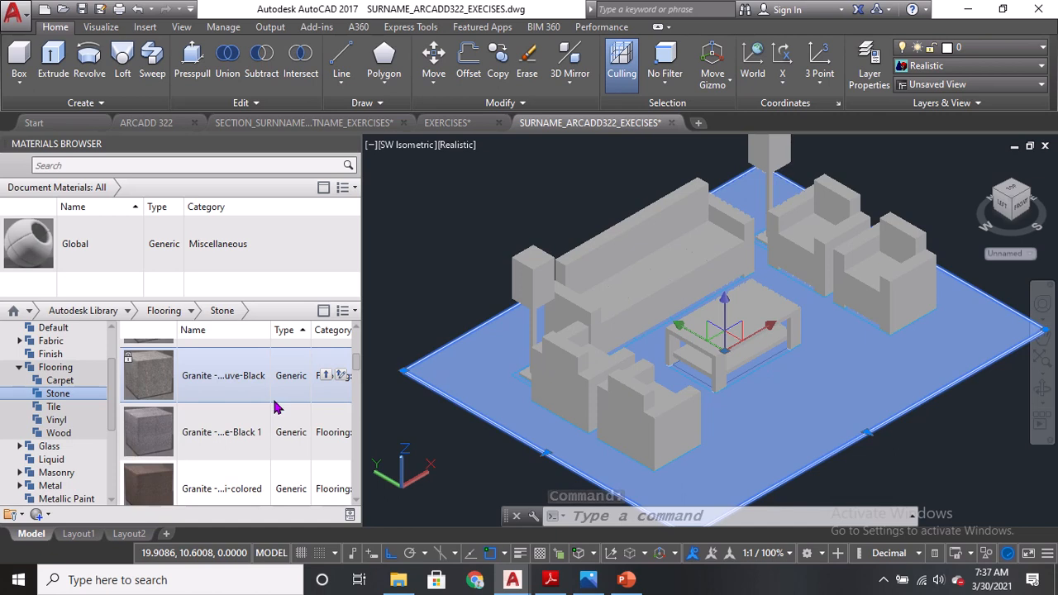
{"action": "scroll", "coordinate": [277, 407], "scroll_direction": "down", "scroll_amount": 3}
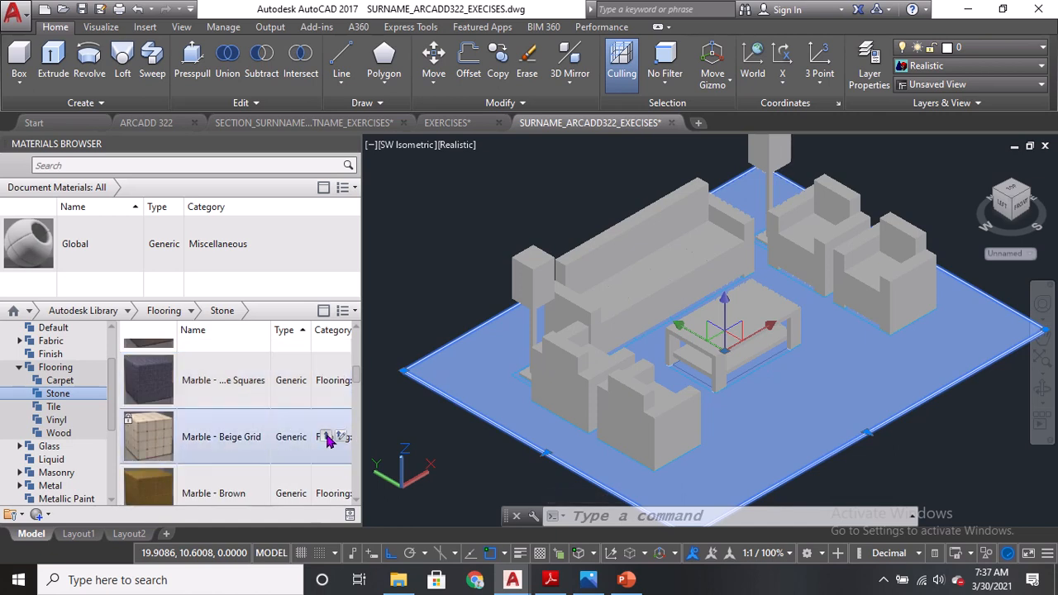
{"action": "left_click", "coordinate": [326, 438]}
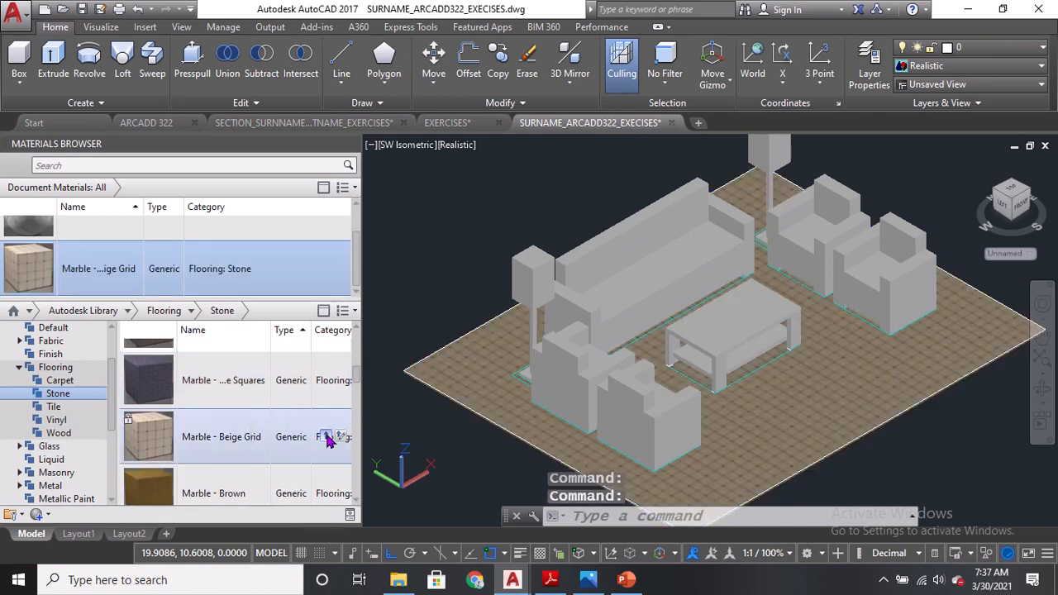
Browse the Finish and Fabric material categories, expanding Fabric to its Leather subcategory.
{"action": "scroll", "coordinate": [745, 413], "scroll_direction": "up", "scroll_amount": 3}
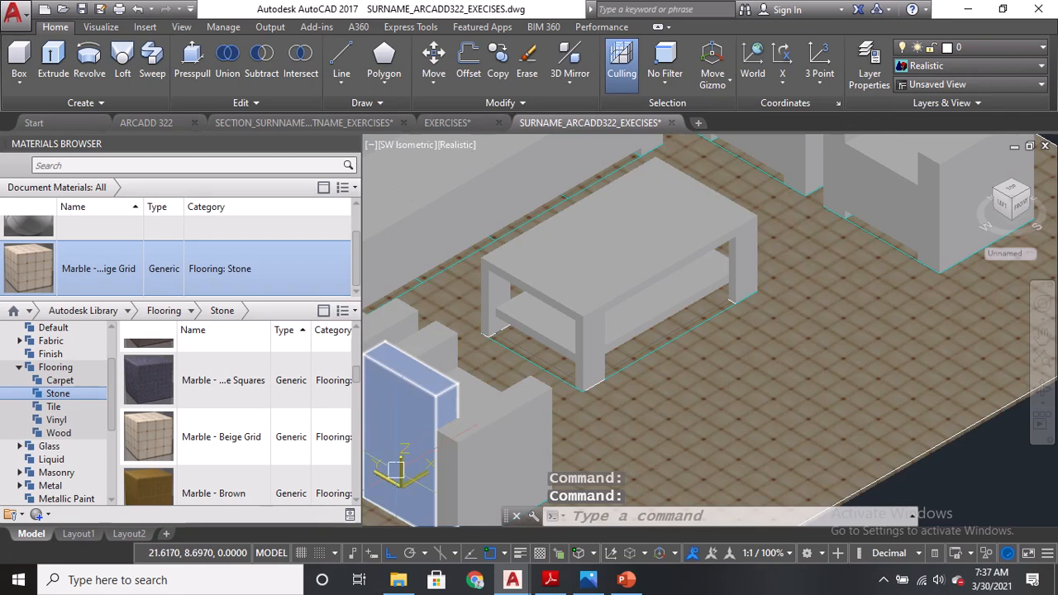
{"action": "scroll", "coordinate": [628, 362], "scroll_direction": "down", "scroll_amount": 3}
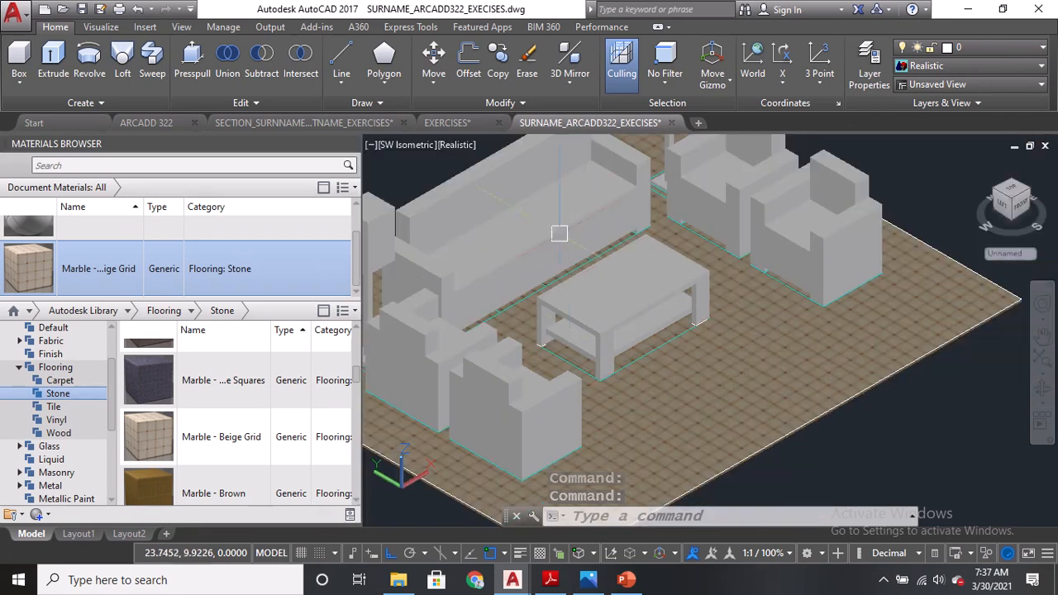
{"action": "scroll", "coordinate": [240, 414], "scroll_direction": "up", "scroll_amount": 1}
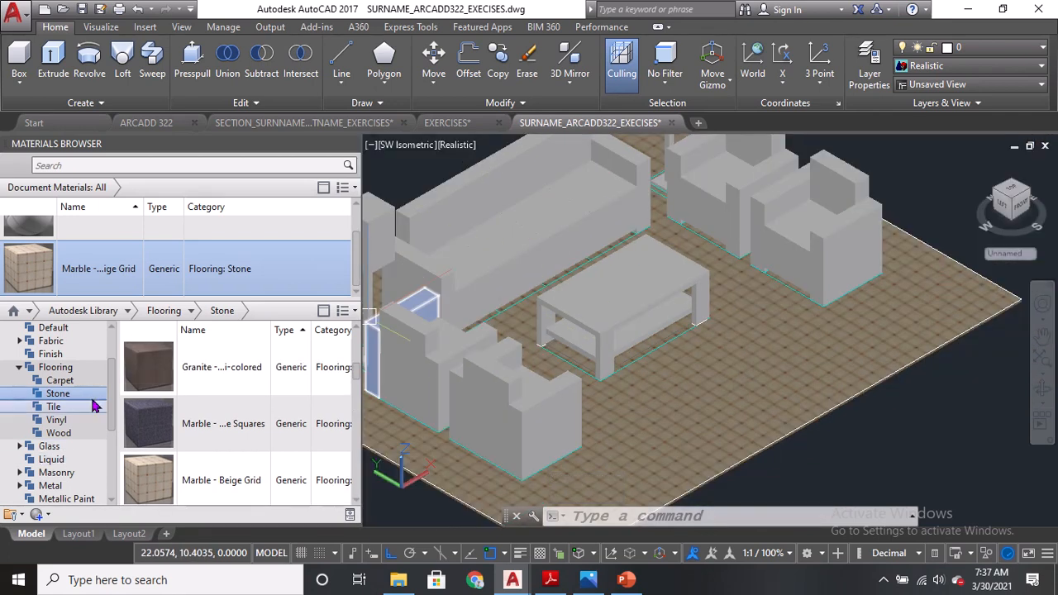
{"action": "scroll", "coordinate": [91, 380], "scroll_direction": "up", "scroll_amount": 2}
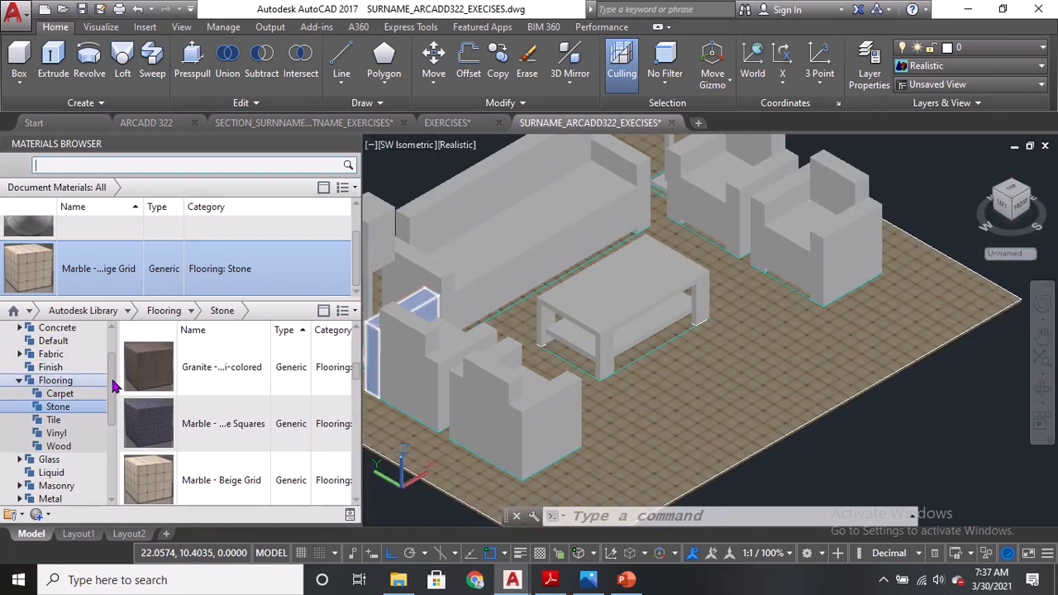
{"action": "left_click", "coordinate": [54, 386]}
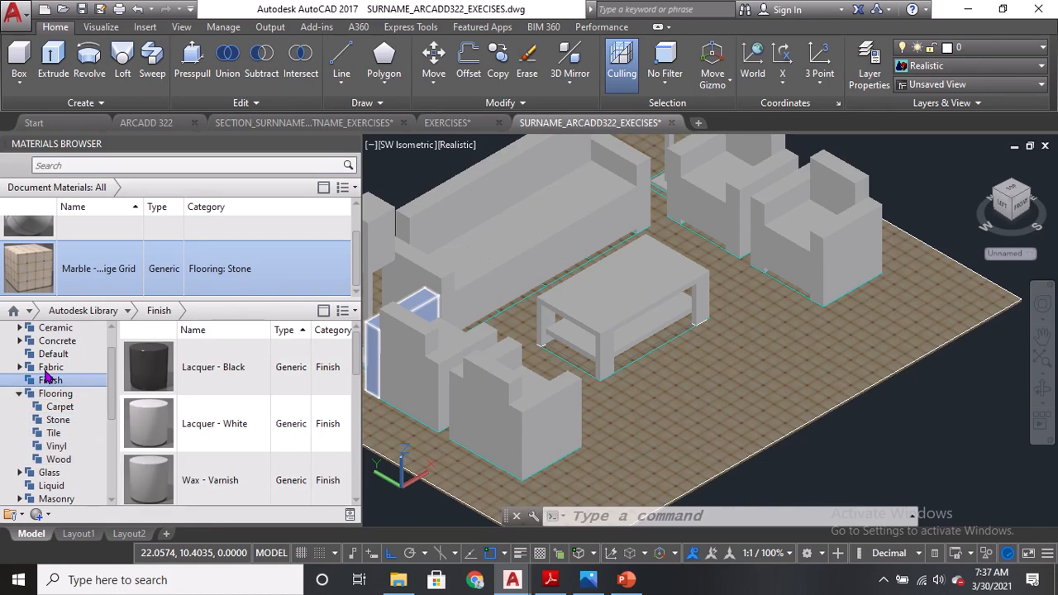
{"action": "left_click", "coordinate": [45, 368]}
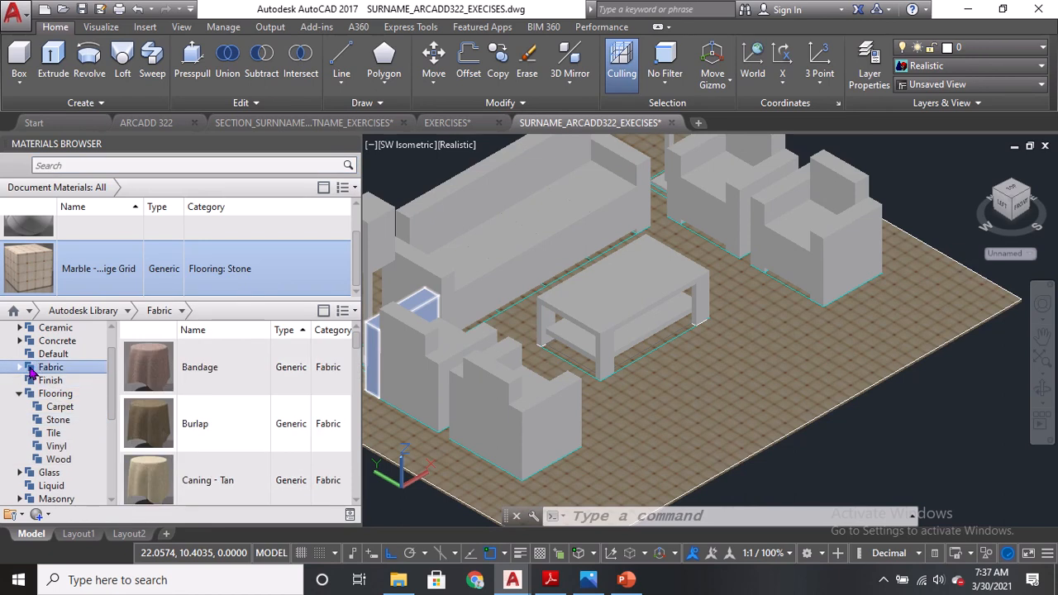
{"action": "left_click", "coordinate": [22, 369]}
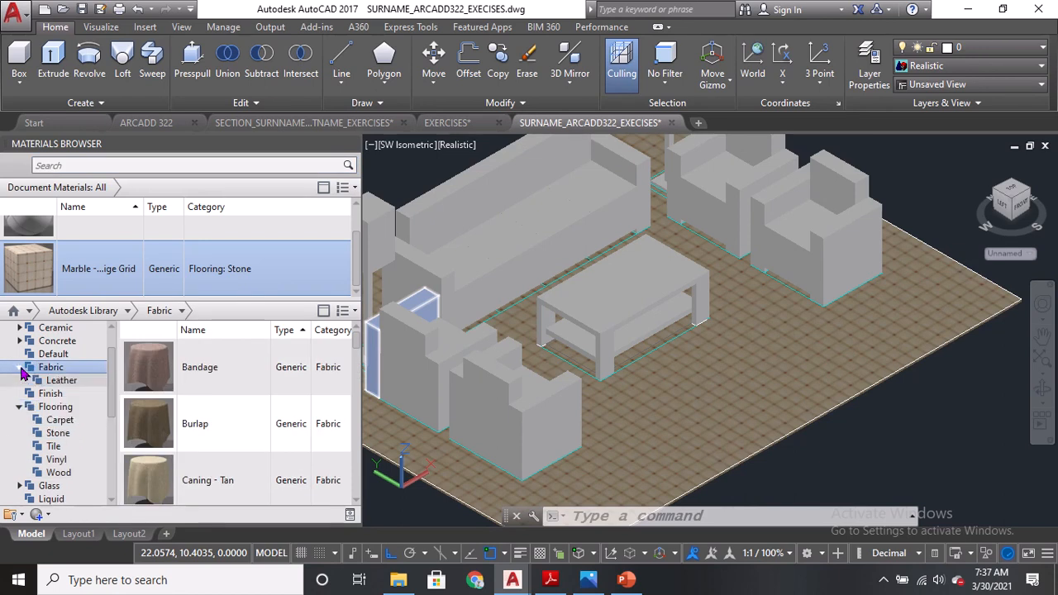
{"action": "key", "text": "ctrl"}
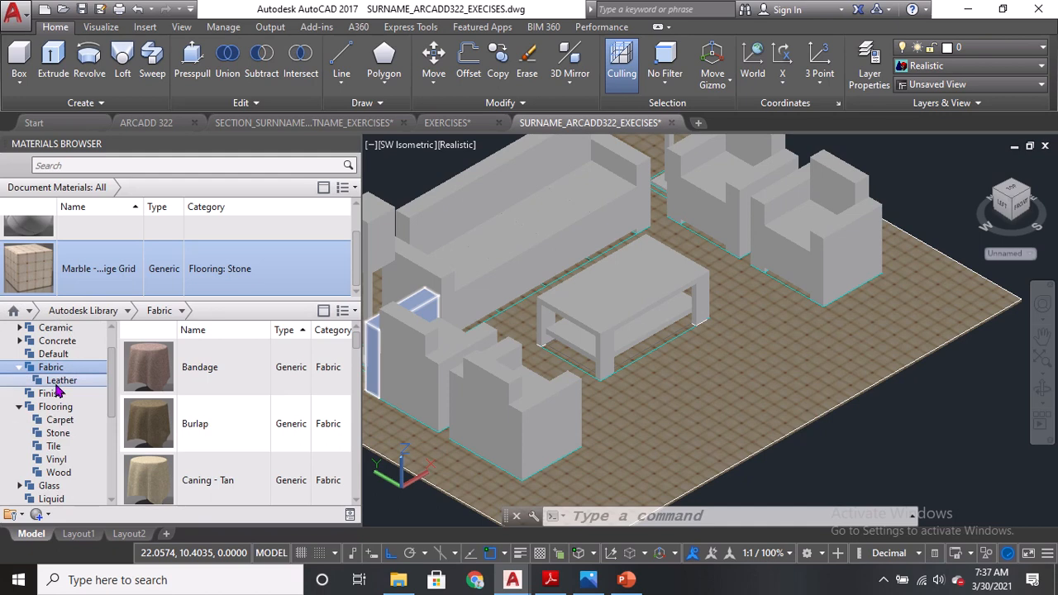
{"action": "key", "text": "ctrl"}
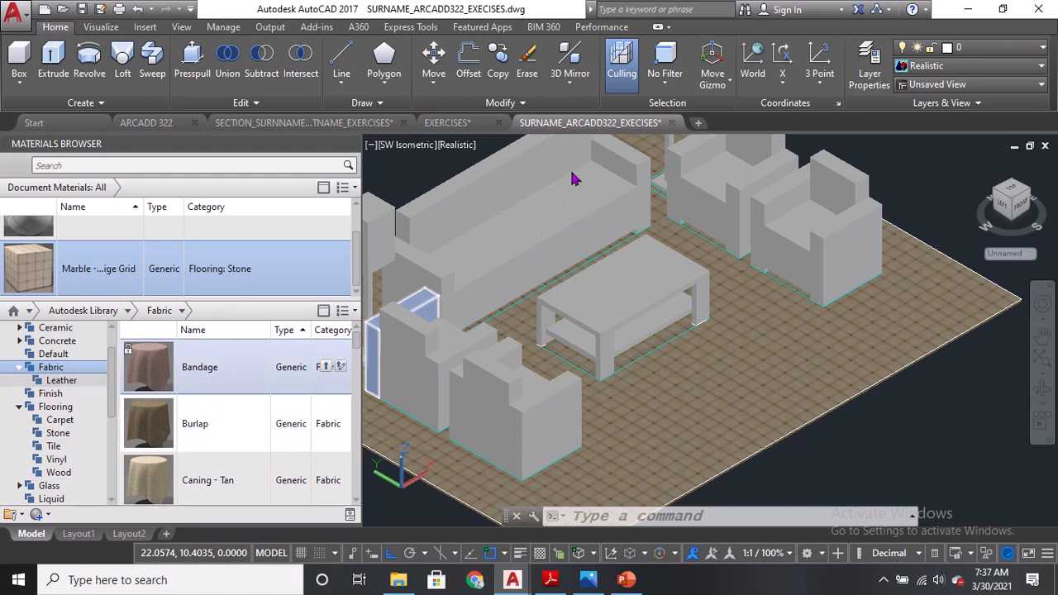
{"action": "scroll", "coordinate": [206, 406], "scroll_direction": "down", "scroll_amount": 5}
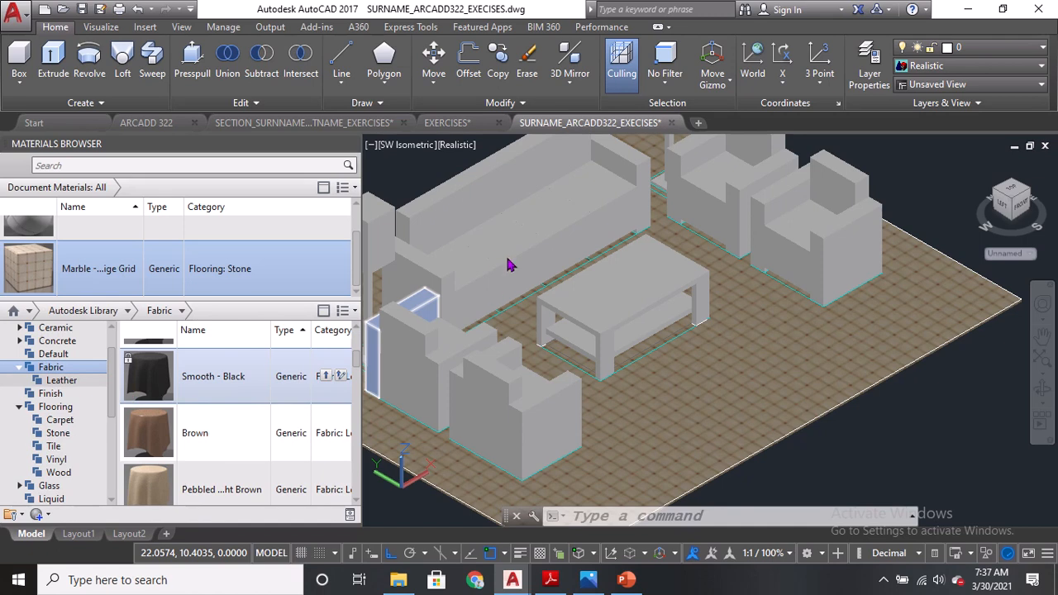
{"action": "left_click", "coordinate": [496, 304]}
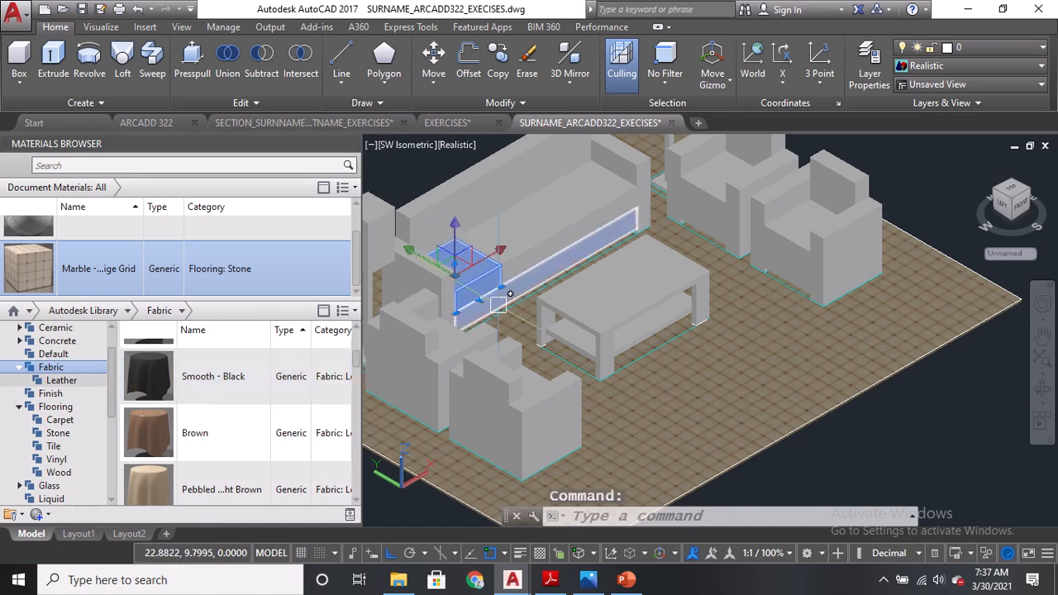
{"action": "left_click", "coordinate": [498, 305]}
{"action": "key", "text": "Escape"}
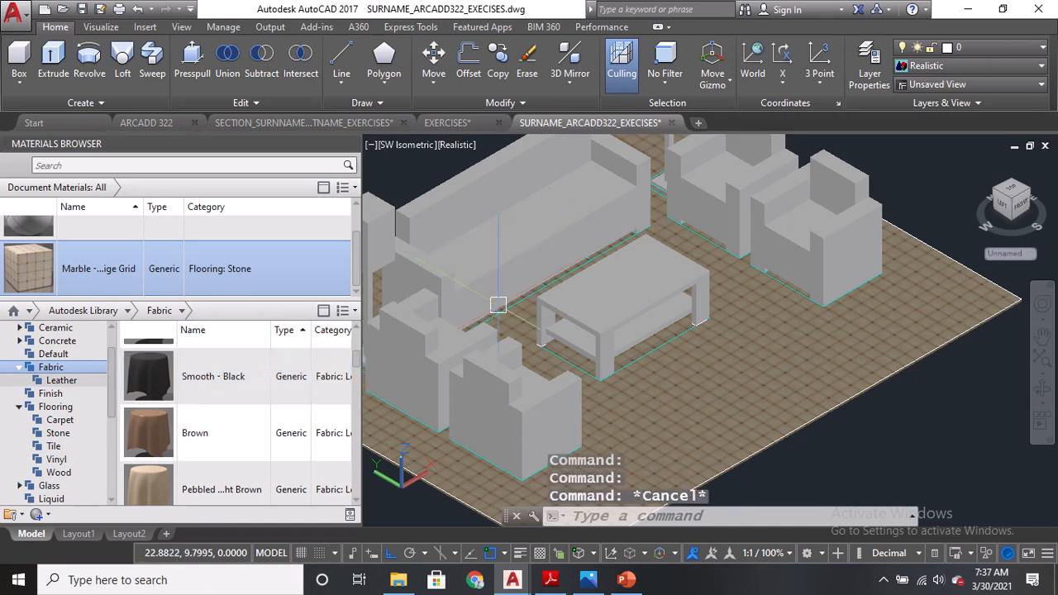
Select the back and arm cushion boxes of the sofa and armchairs and apply the Pebbled - Black leather material.
{"action": "left_click", "coordinate": [501, 308]}
{"action": "left_click", "coordinate": [478, 199]}
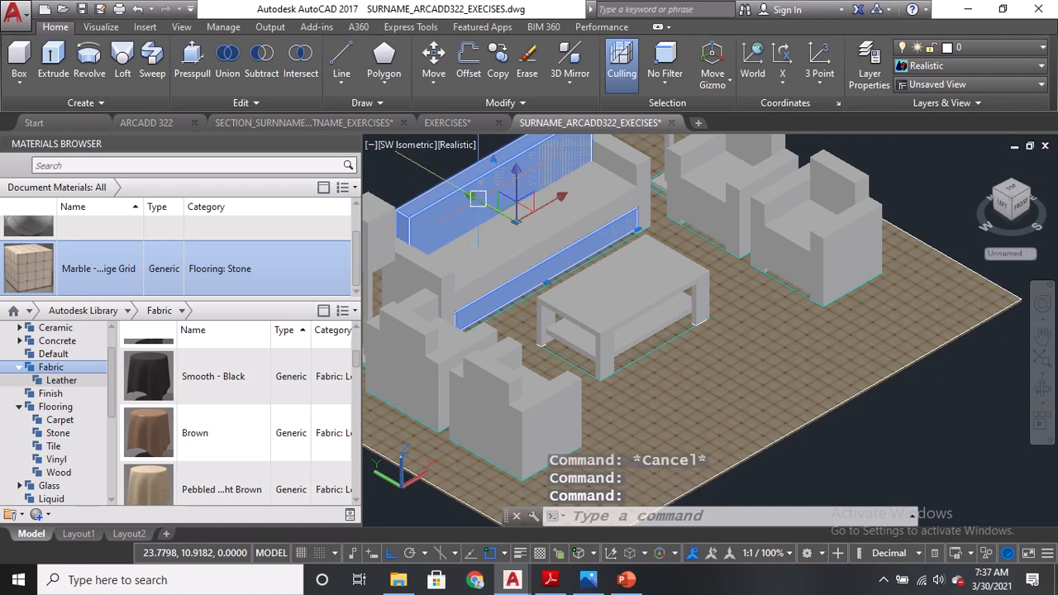
{"action": "scroll", "coordinate": [631, 227], "scroll_direction": "up", "scroll_amount": 2}
{"action": "left_click", "coordinate": [682, 263]}
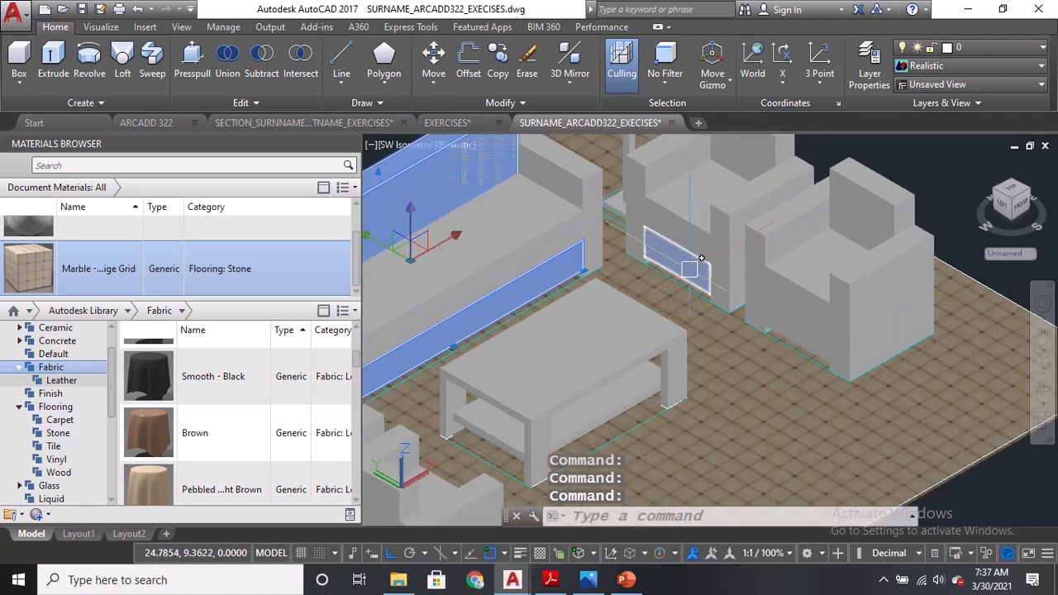
{"action": "middle_click_drag", "start_coordinate": [707, 212], "coordinate": [696, 285]}
{"action": "left_click", "coordinate": [742, 211]}
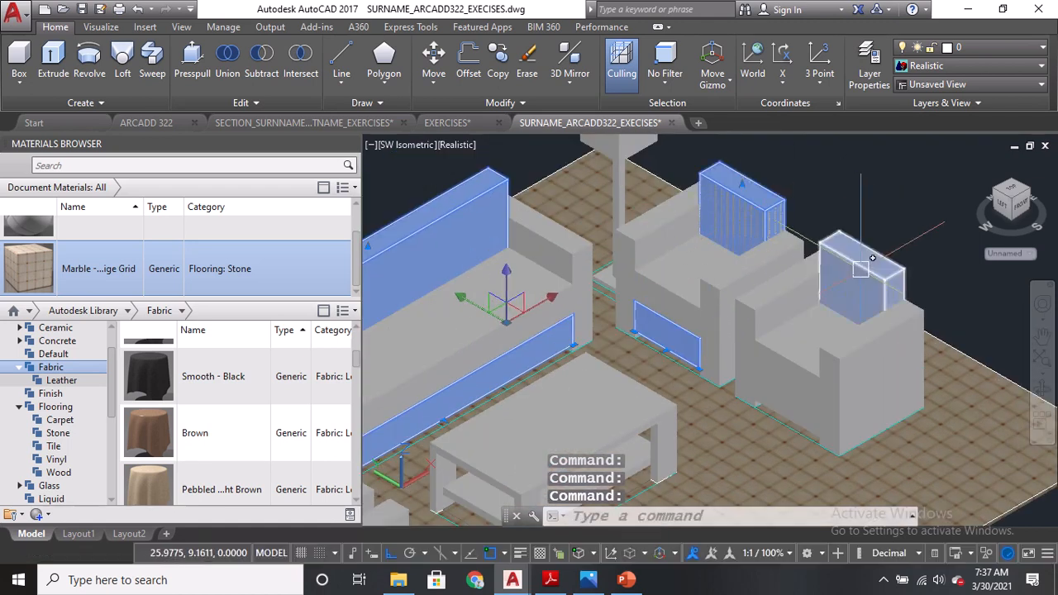
{"action": "left_click", "coordinate": [862, 273]}
{"action": "left_click", "coordinate": [783, 409]}
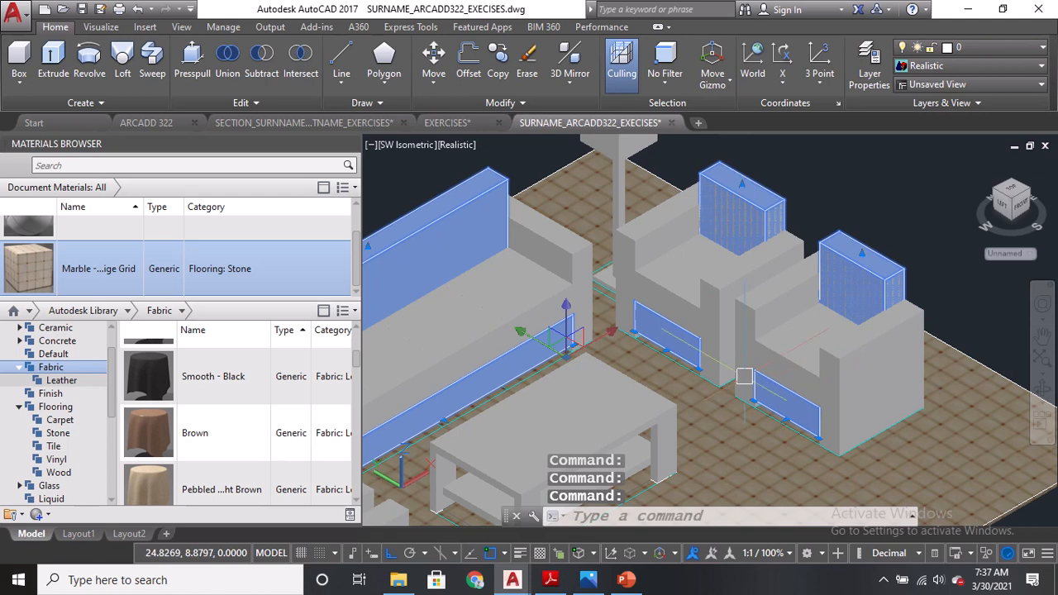
{"action": "scroll", "coordinate": [263, 353], "scroll_direction": "up", "scroll_amount": 1}
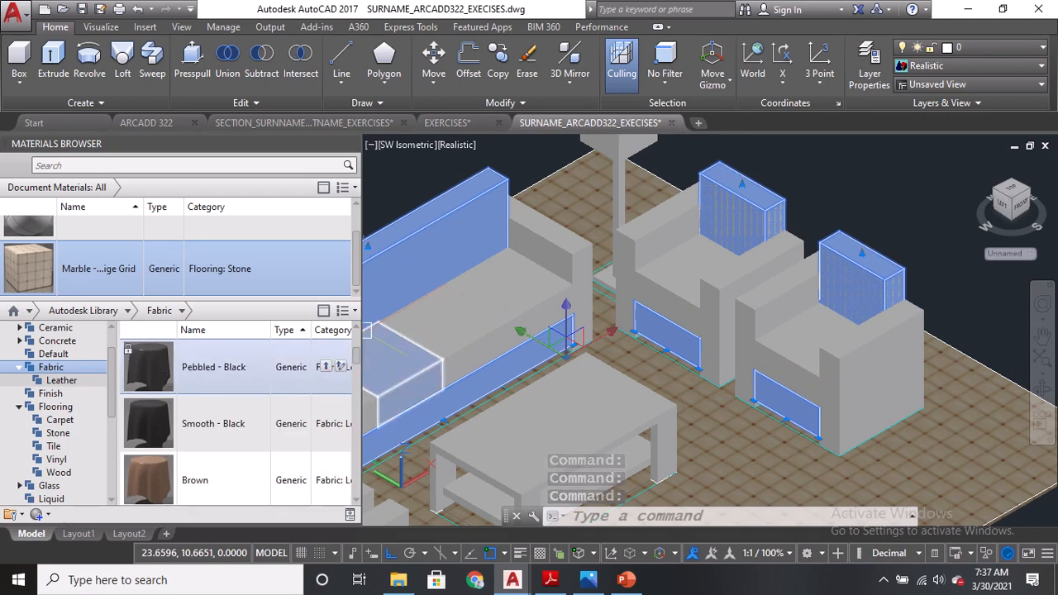
{"action": "left_click", "coordinate": [327, 374]}
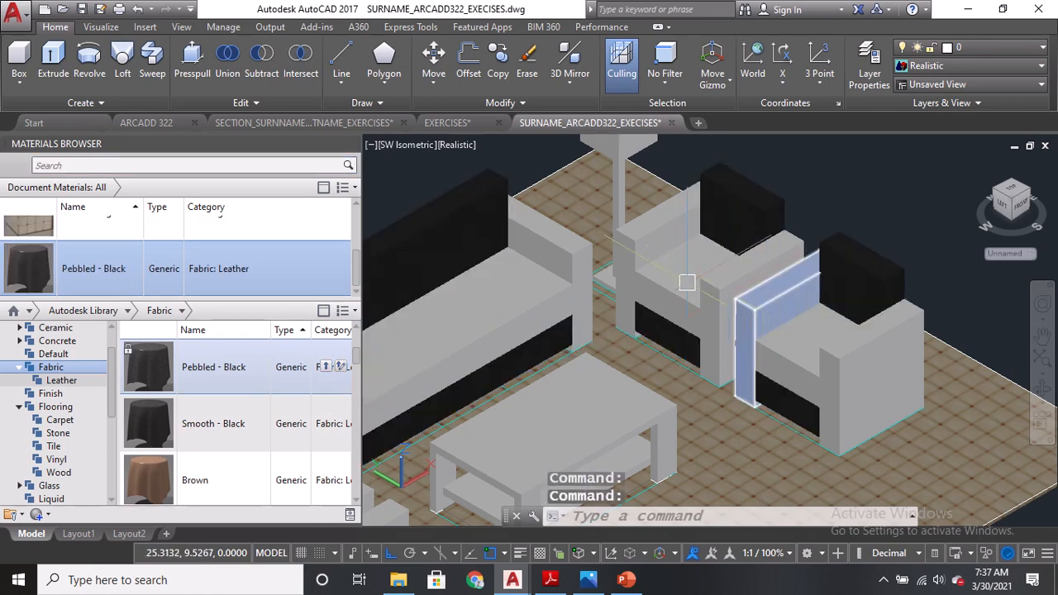
Select the back cushions and front panels of both armchairs and apply the Smooth - Black leather material.
{"action": "left_click", "coordinate": [392, 147]}
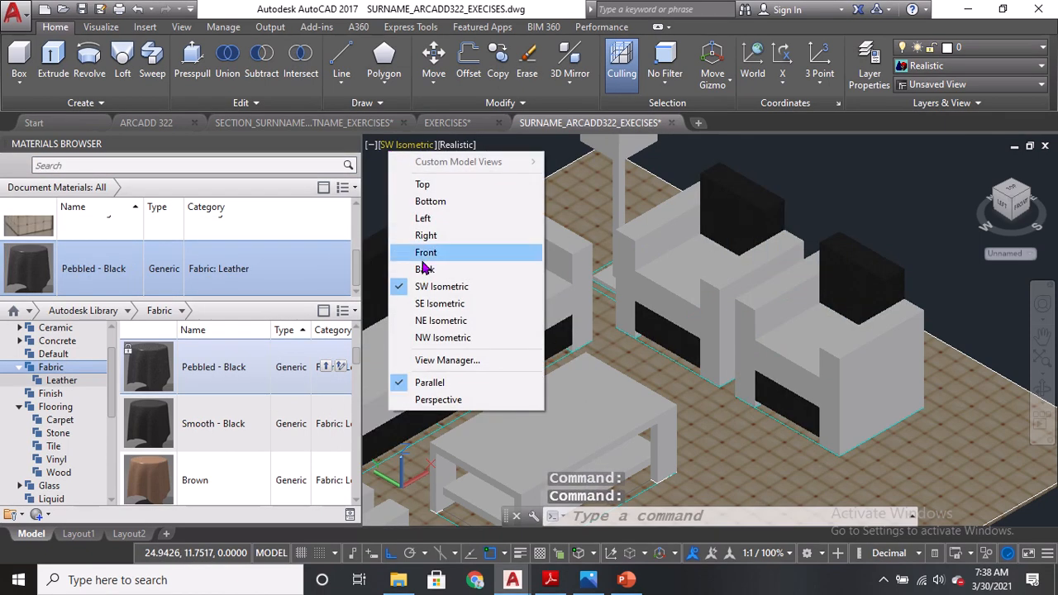
{"action": "left_click", "coordinate": [425, 305]}
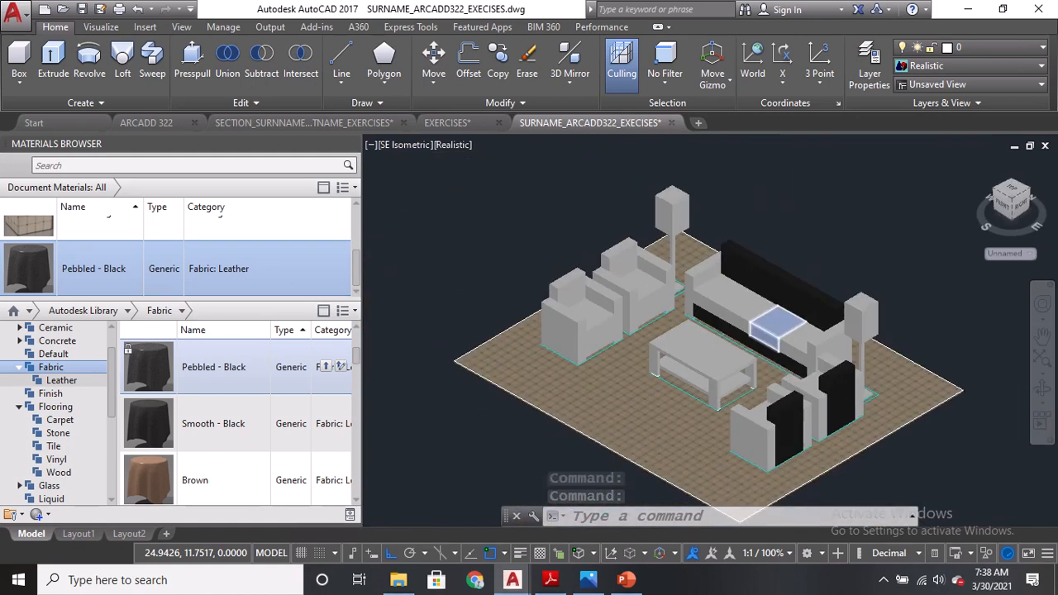
{"action": "left_click", "coordinate": [508, 250]}
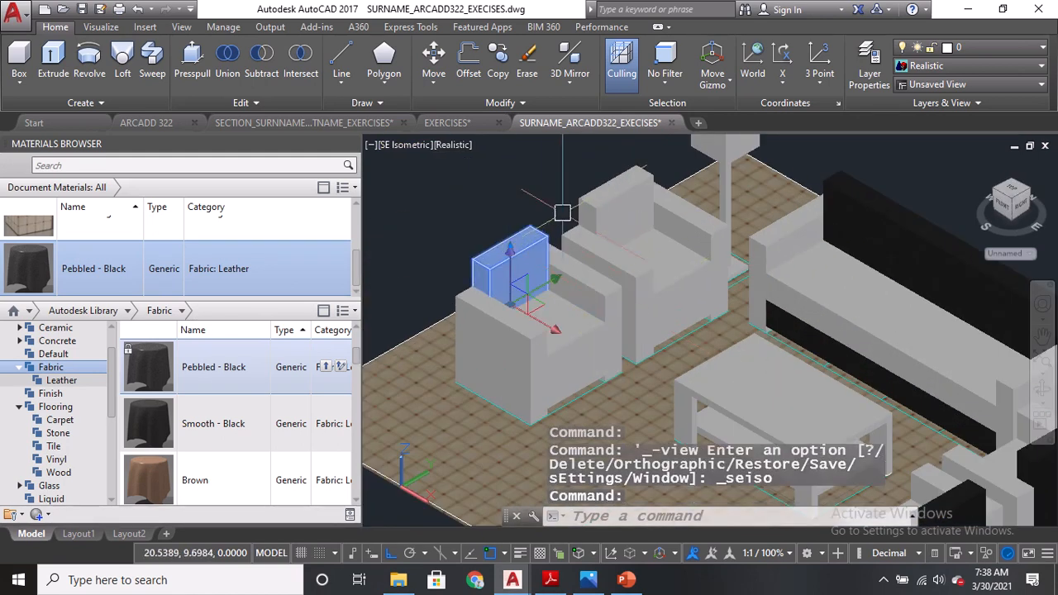
{"action": "left_click", "coordinate": [616, 207]}
{"action": "left_click", "coordinate": [590, 376]}
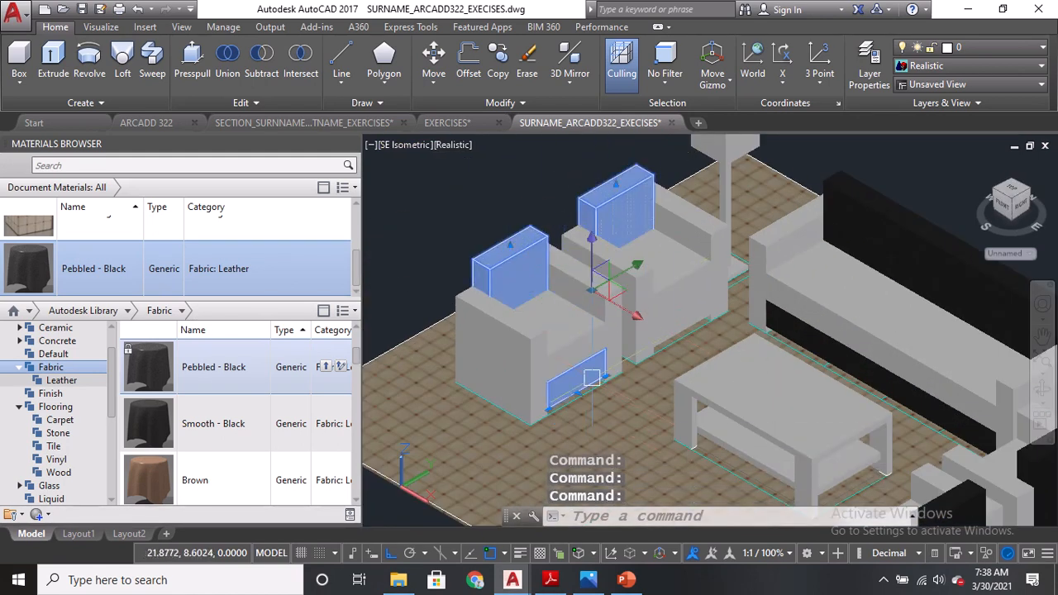
{"action": "left_click", "coordinate": [684, 326]}
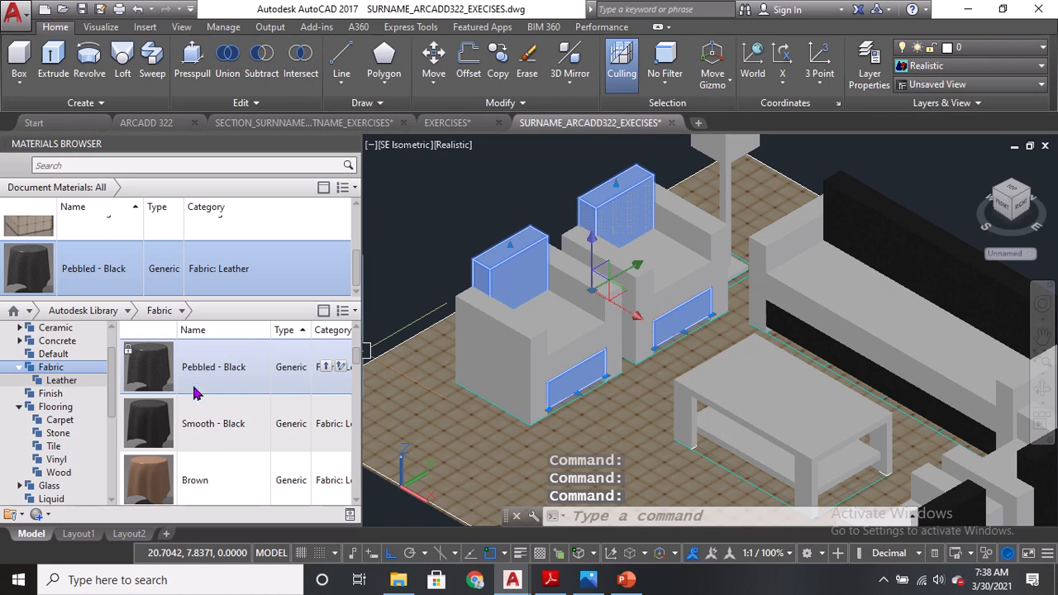
{"action": "left_click", "coordinate": [326, 425]}
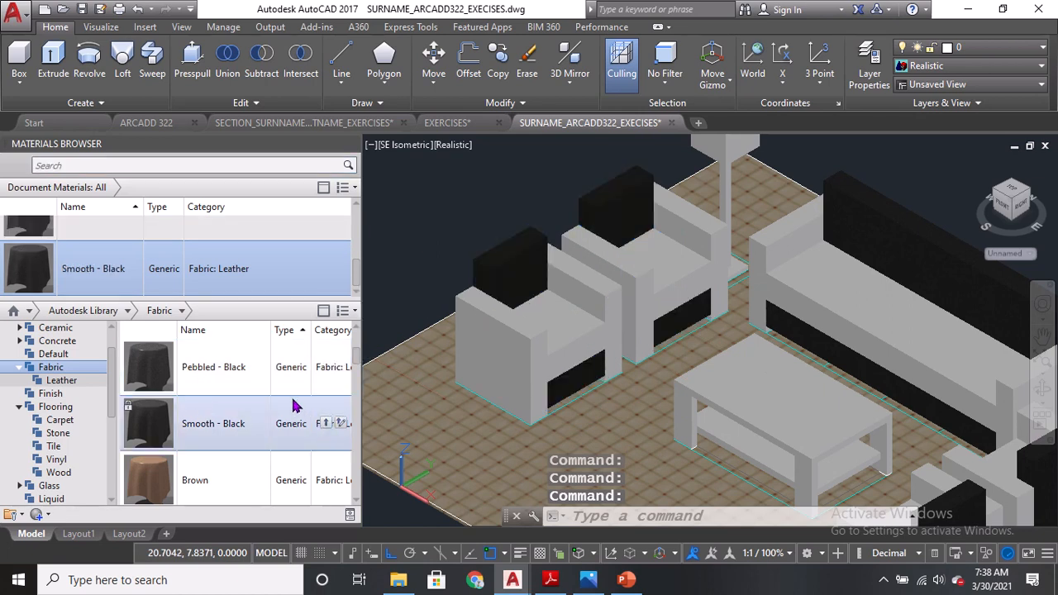
Select the seat cushions of the armchairs and sofa and apply the Blue leather material.
{"action": "scroll", "coordinate": [293, 405], "scroll_direction": "down", "scroll_amount": 10}
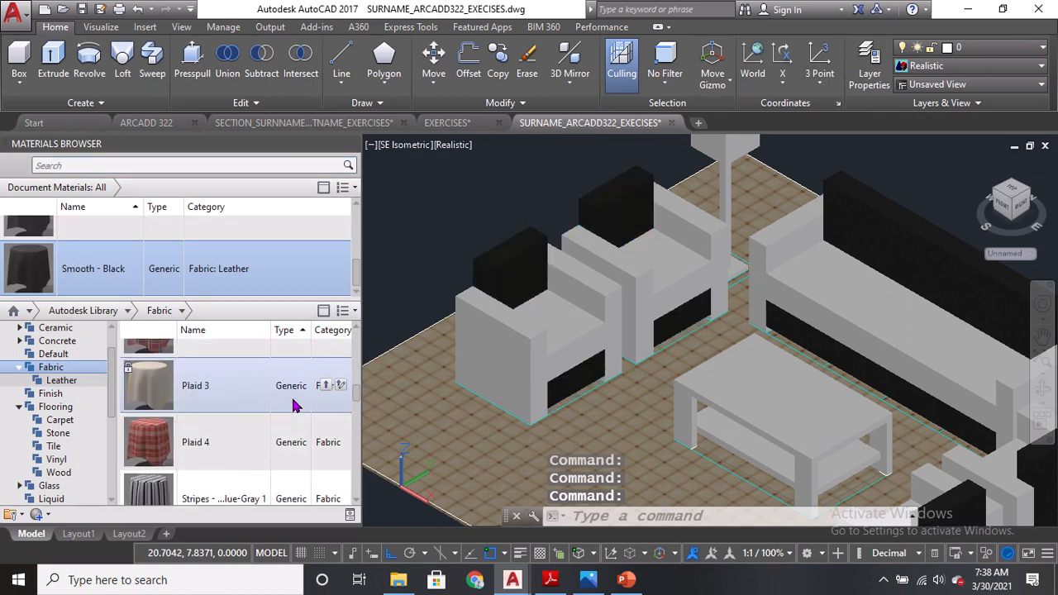
{"action": "scroll", "coordinate": [294, 405], "scroll_direction": "down", "scroll_amount": 8}
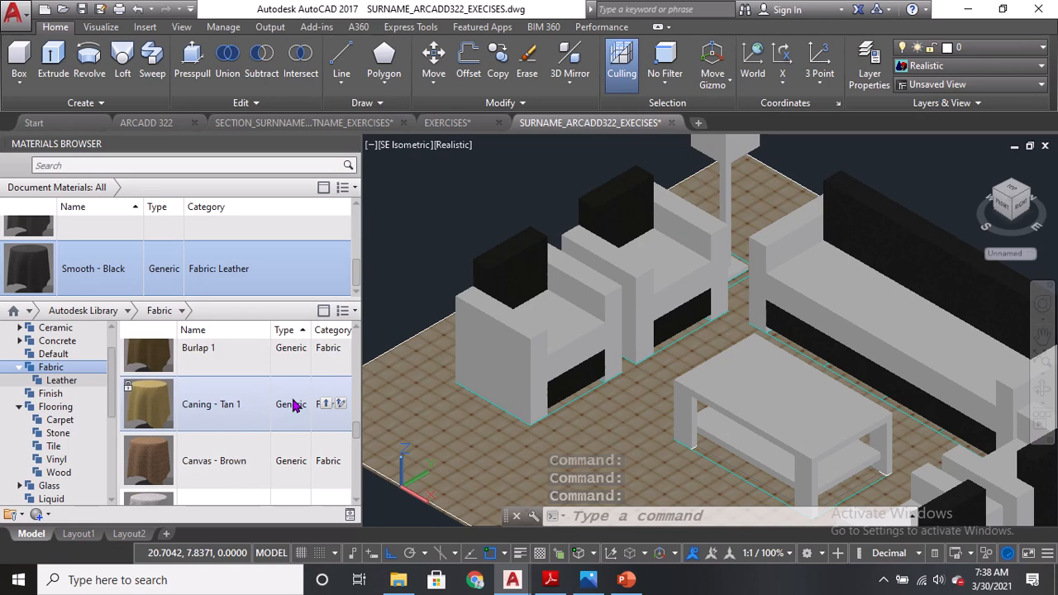
{"action": "scroll", "coordinate": [294, 406], "scroll_direction": "down", "scroll_amount": 3}
{"action": "scroll", "coordinate": [293, 405], "scroll_direction": "down", "scroll_amount": 3}
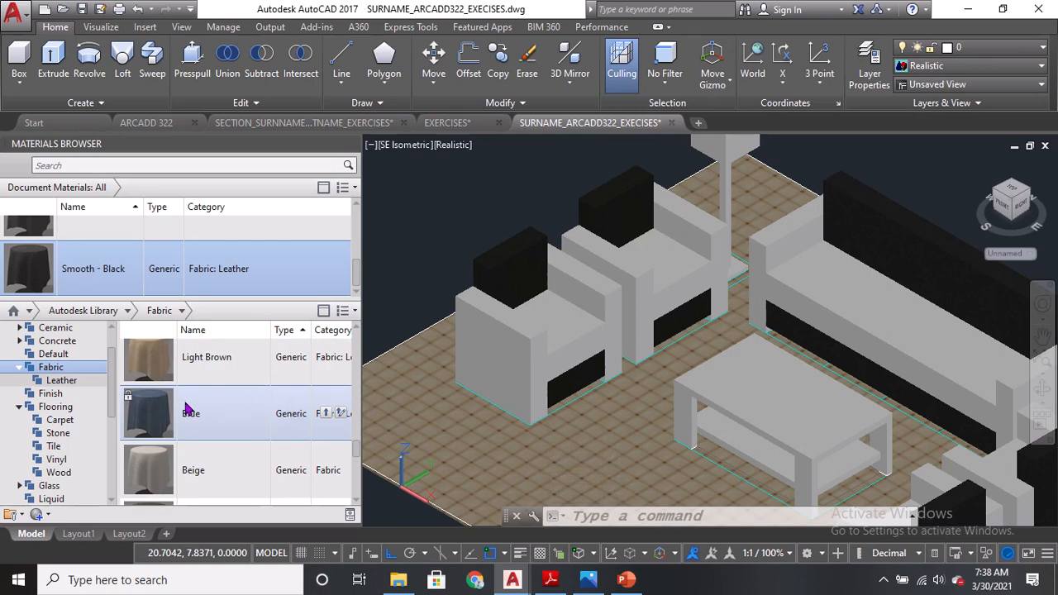
{"action": "left_click", "coordinate": [567, 333]}
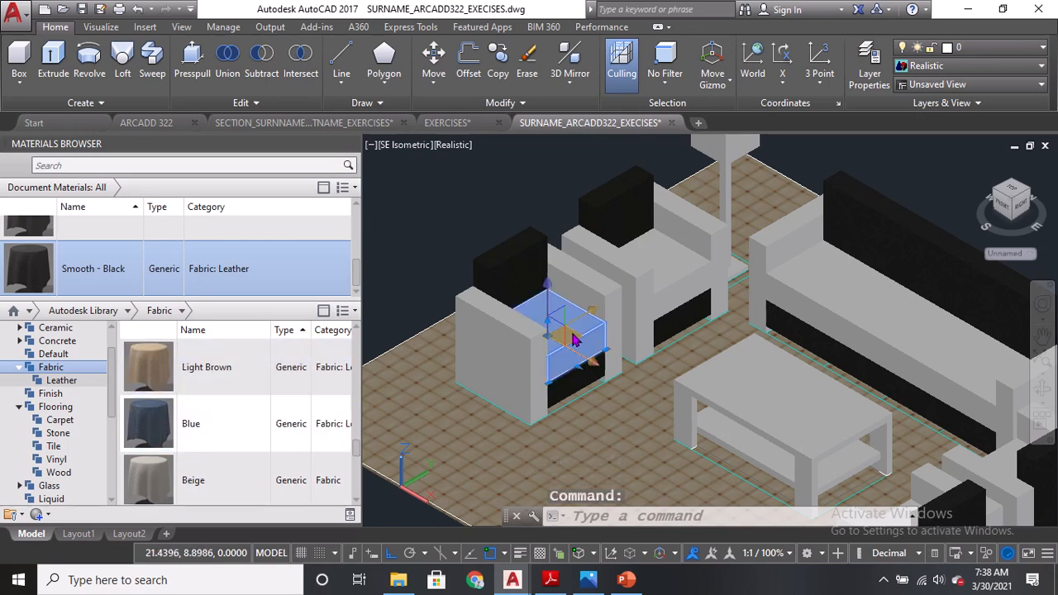
{"action": "left_click", "coordinate": [666, 277]}
{"action": "left_click", "coordinate": [803, 265]}
{"action": "left_click", "coordinate": [879, 307]}
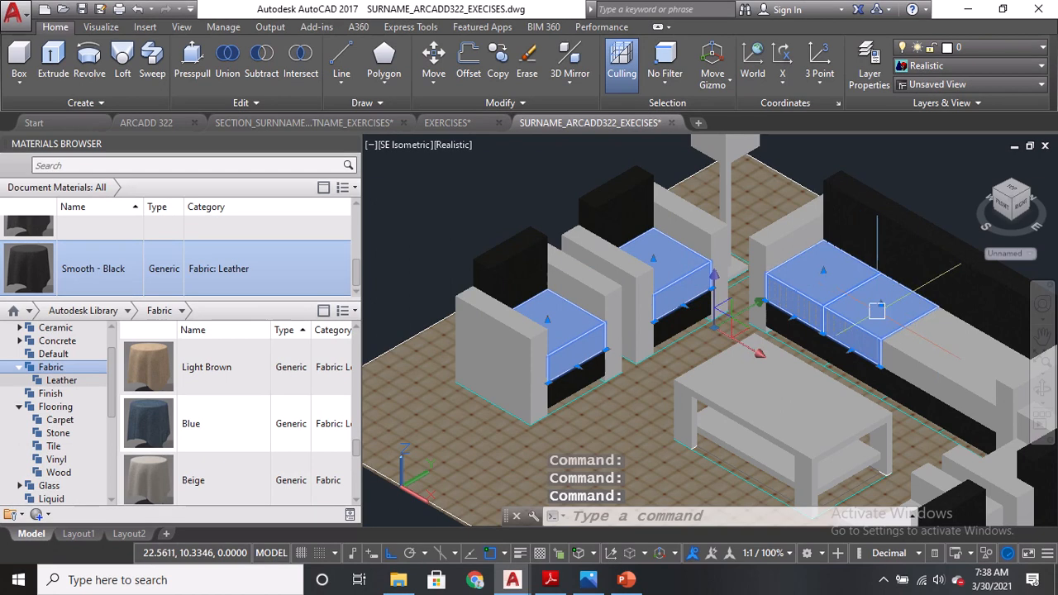
{"action": "left_click", "coordinate": [959, 364]}
{"action": "middle_click_drag", "start_coordinate": [972, 372], "coordinate": [886, 297]}
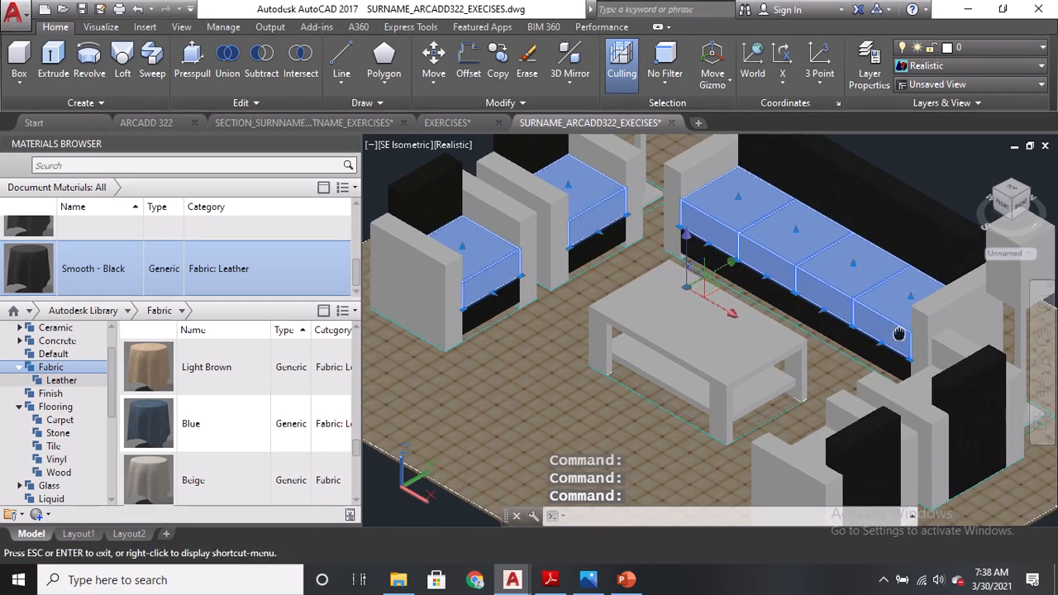
{"action": "left_click", "coordinate": [918, 382]}
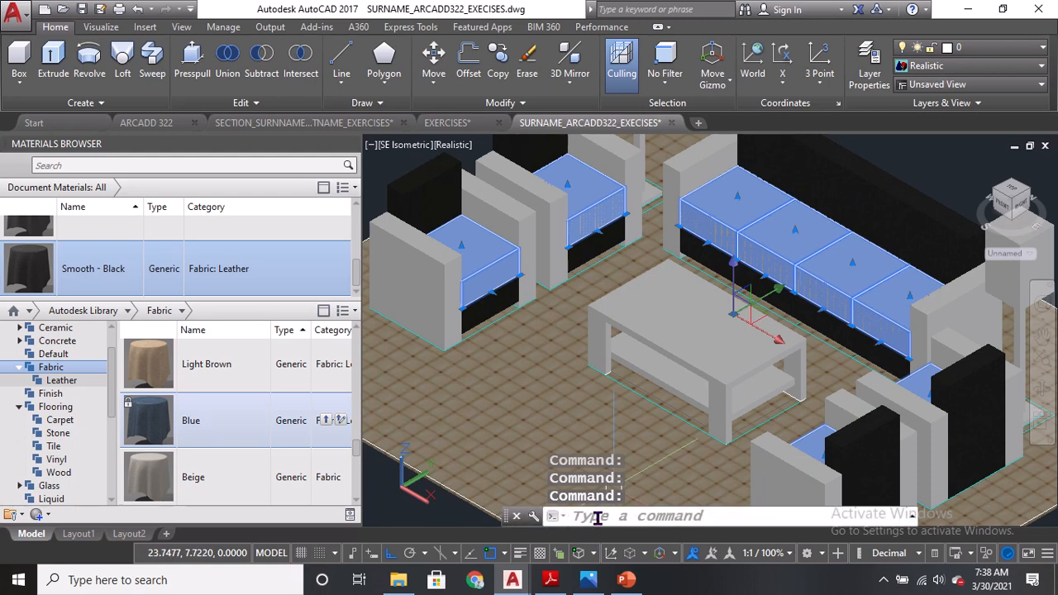
{"action": "left_click", "coordinate": [326, 422]}
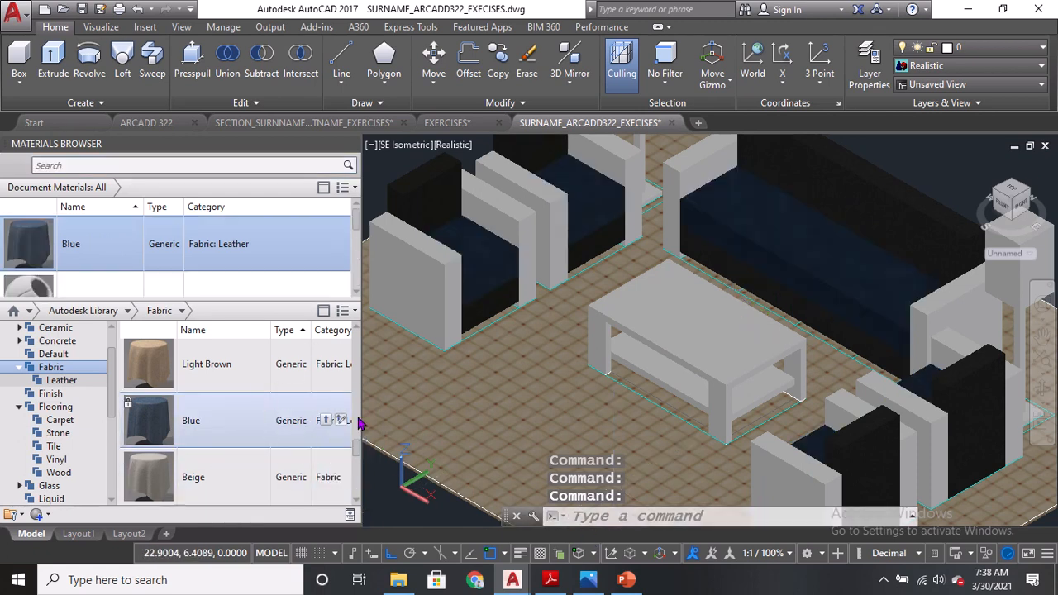
Open the Wood Panels category, select the coffee table top and apply the Paneling - Brown material.
{"action": "middle_click_drag", "start_coordinate": [794, 270], "coordinate": [791, 296]}
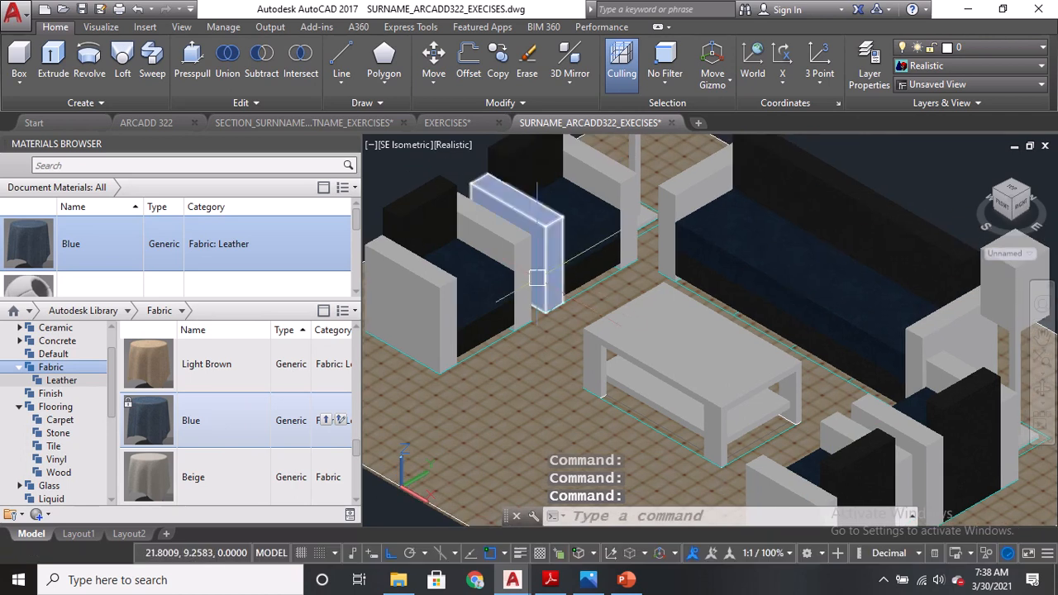
{"action": "middle_click_drag", "start_coordinate": [530, 277], "coordinate": [467, 202]}
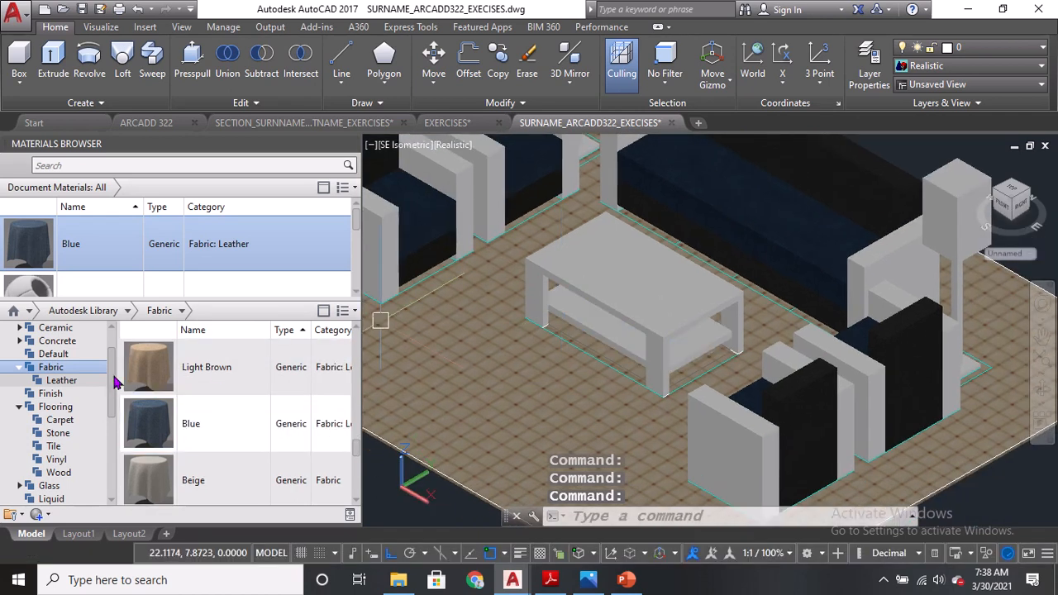
{"action": "left_click_drag", "start_coordinate": [111, 377], "coordinate": [114, 460]}
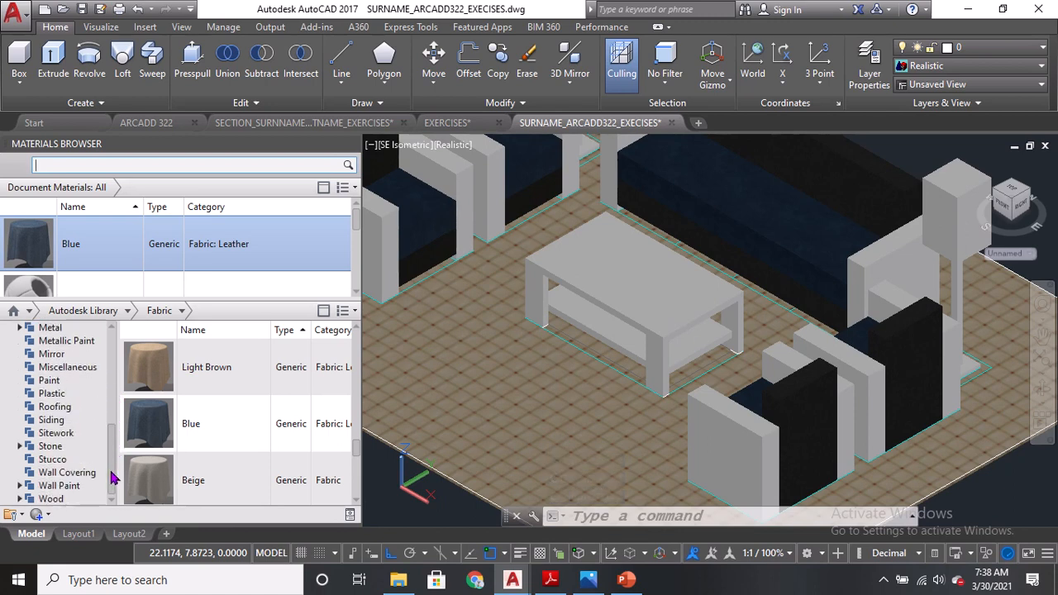
{"action": "left_click", "coordinate": [21, 500]}
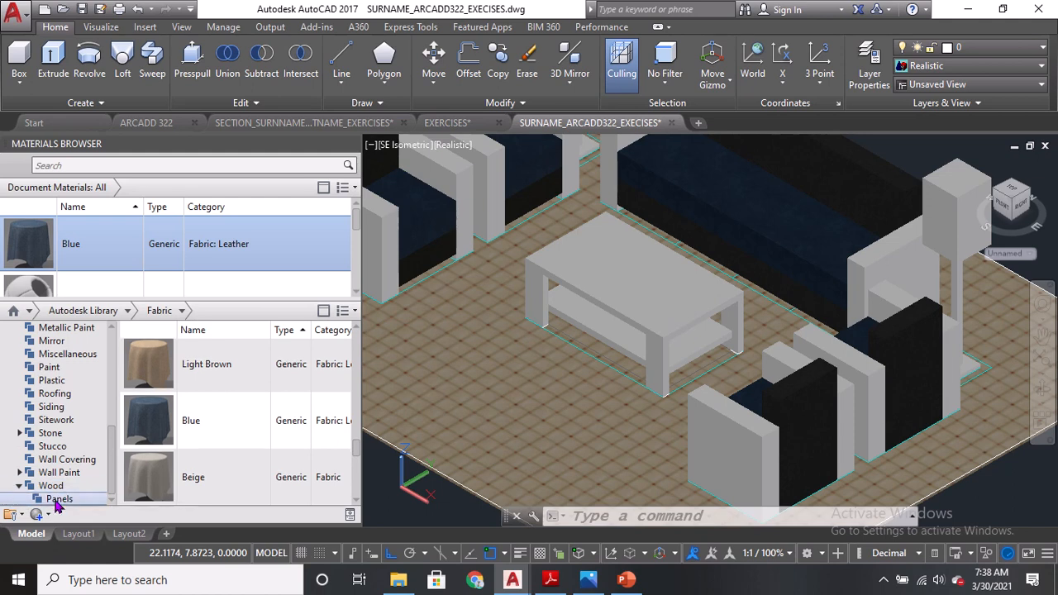
{"action": "left_click", "coordinate": [58, 500]}
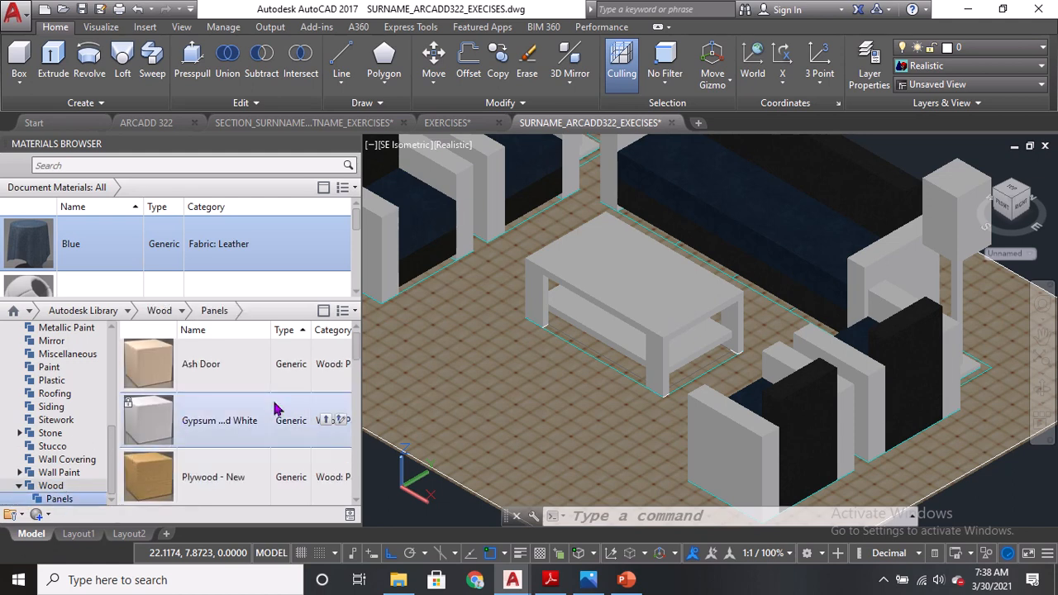
{"action": "scroll", "coordinate": [356, 364], "scroll_direction": "down", "scroll_amount": 3}
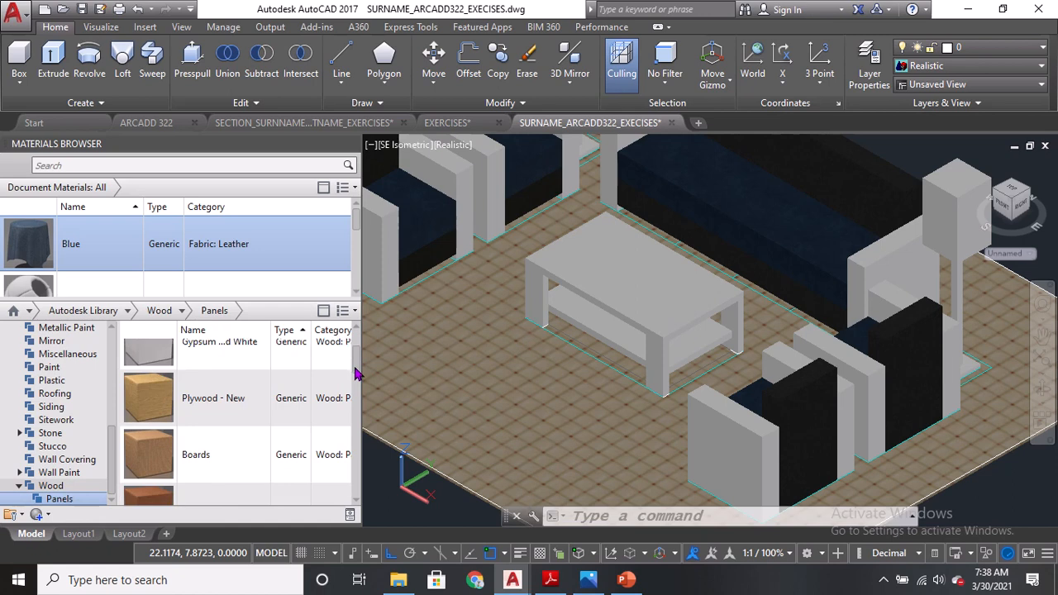
{"action": "scroll", "coordinate": [78, 260], "scroll_direction": "down", "scroll_amount": 1}
{"action": "scroll", "coordinate": [328, 381], "scroll_direction": "up", "scroll_amount": 1}
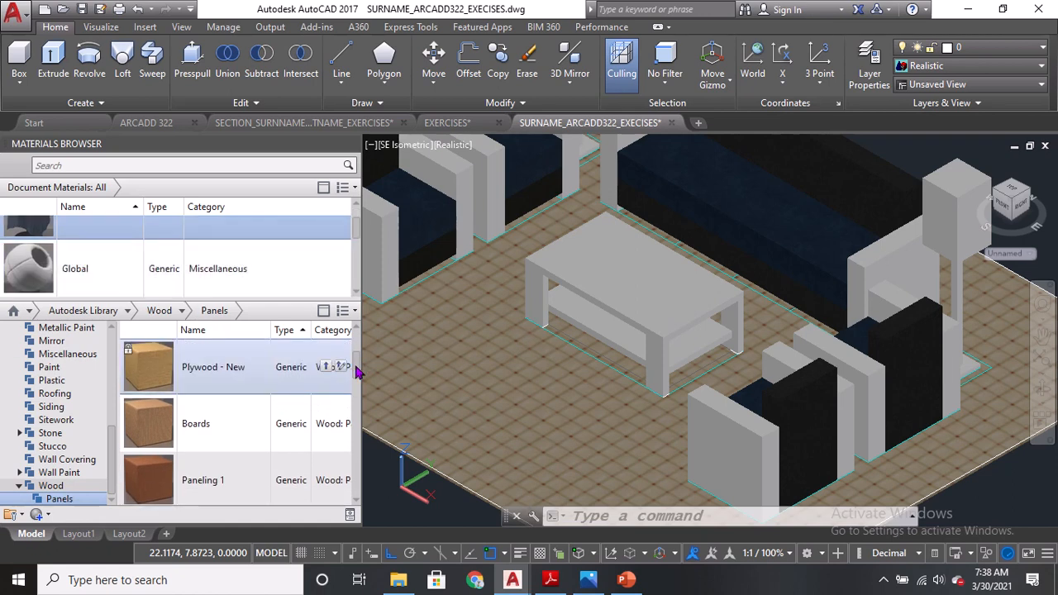
{"action": "left_click_drag", "start_coordinate": [357, 374], "coordinate": [348, 455]}
{"action": "scroll", "coordinate": [349, 458], "scroll_direction": "down", "scroll_amount": 1}
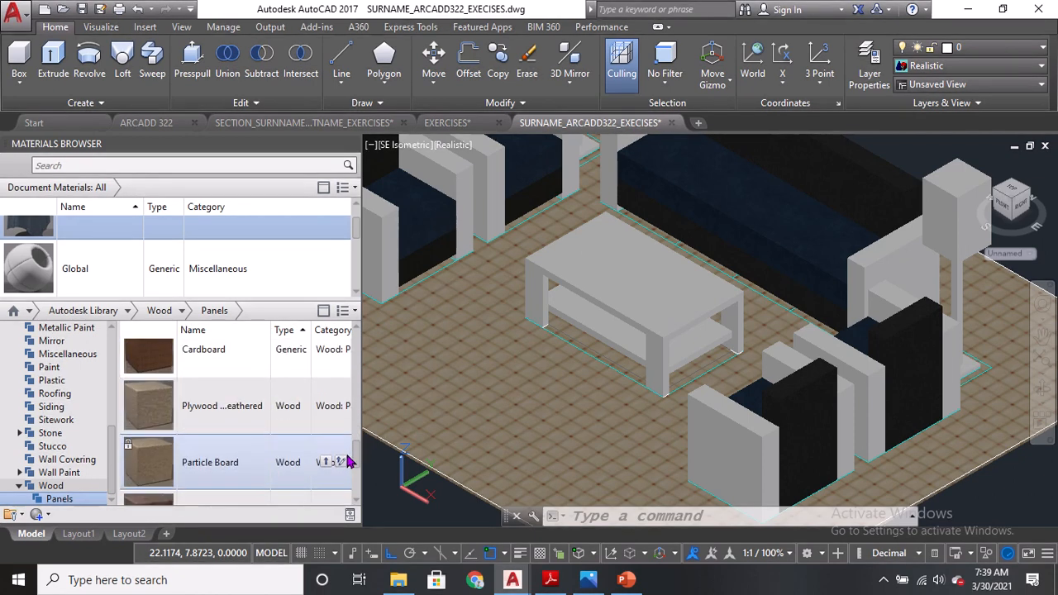
{"action": "left_click", "coordinate": [611, 284]}
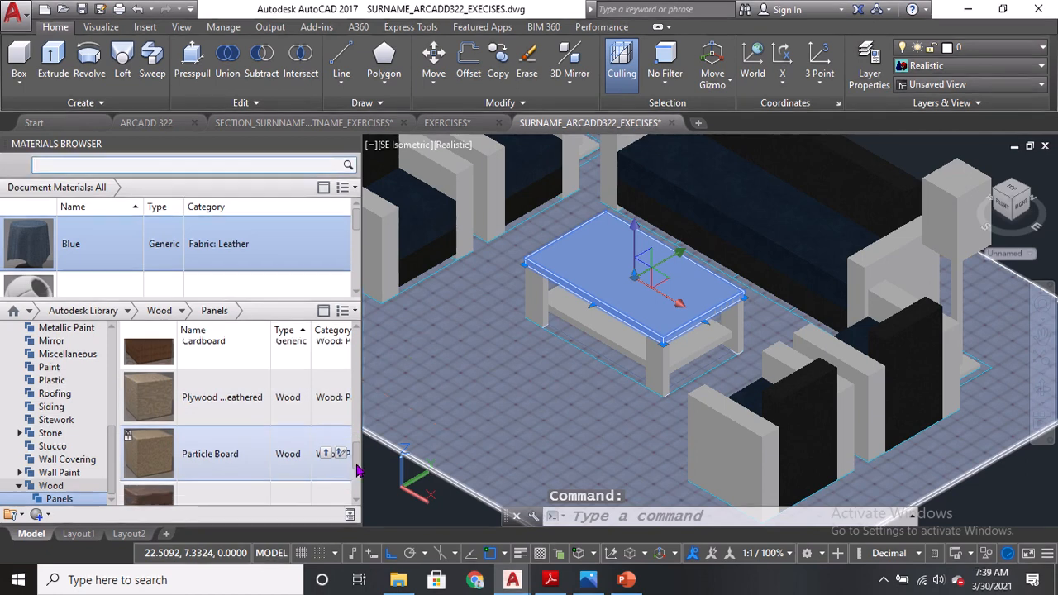
{"action": "scroll", "coordinate": [175, 453], "scroll_direction": "down", "scroll_amount": 2}
{"action": "key", "text": "ctrl"}
{"action": "key", "text": "ctrl"}
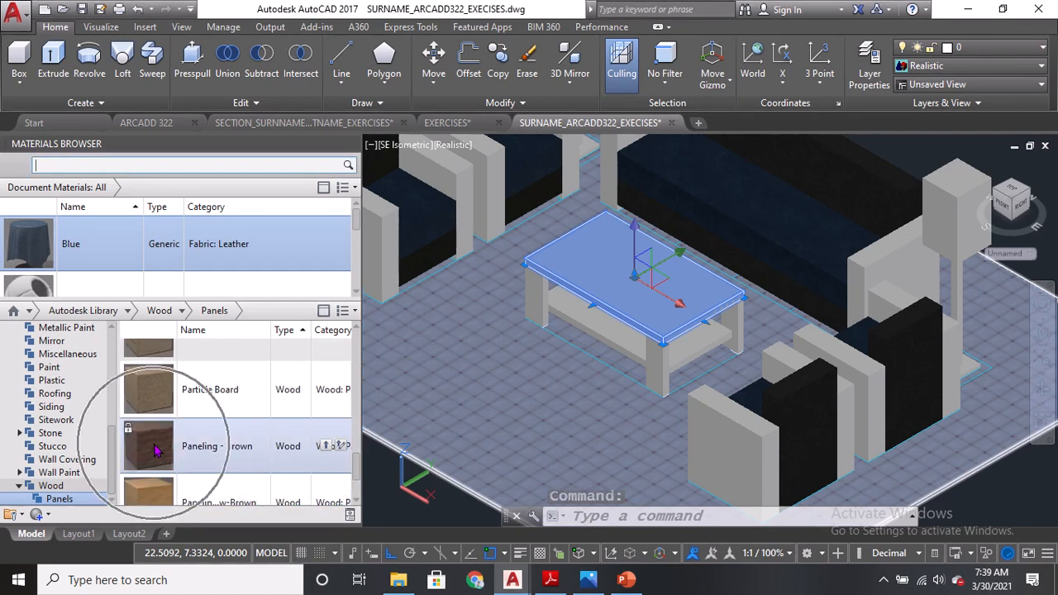
{"action": "left_click", "coordinate": [324, 446]}
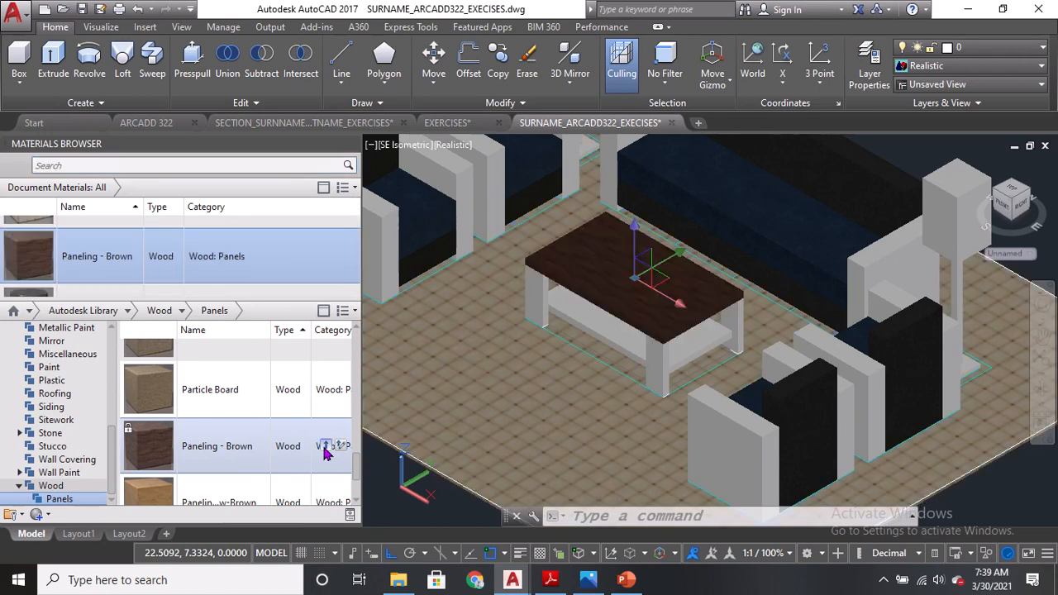
Use Match Properties to copy the table top's material onto the coffee table legs.
{"action": "scroll", "coordinate": [624, 281], "scroll_direction": "up", "scroll_amount": 3}
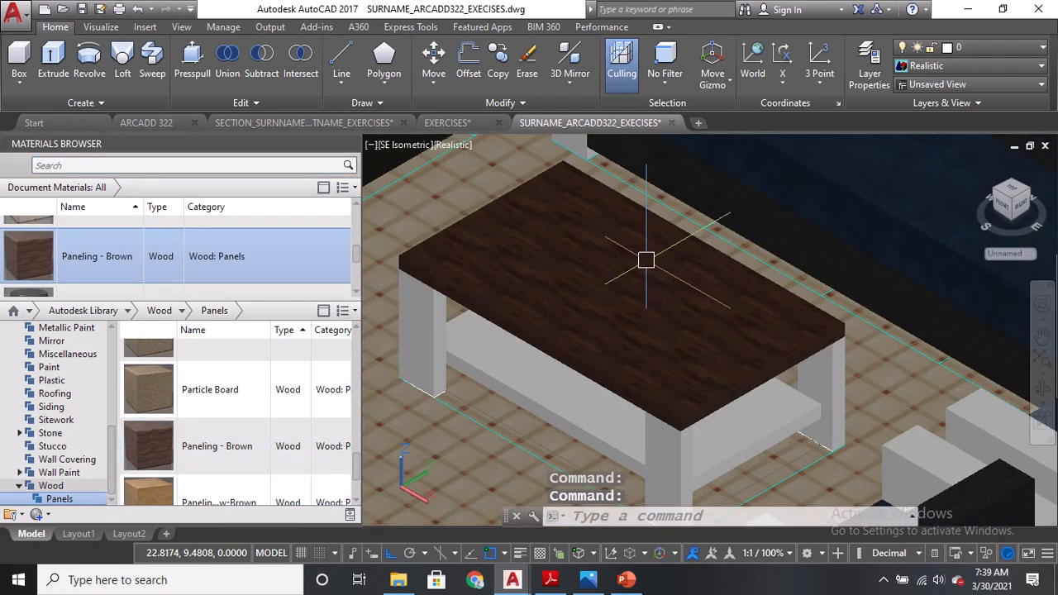
{"action": "type", "text": "MA"}
{"action": "key", "text": "Return"}
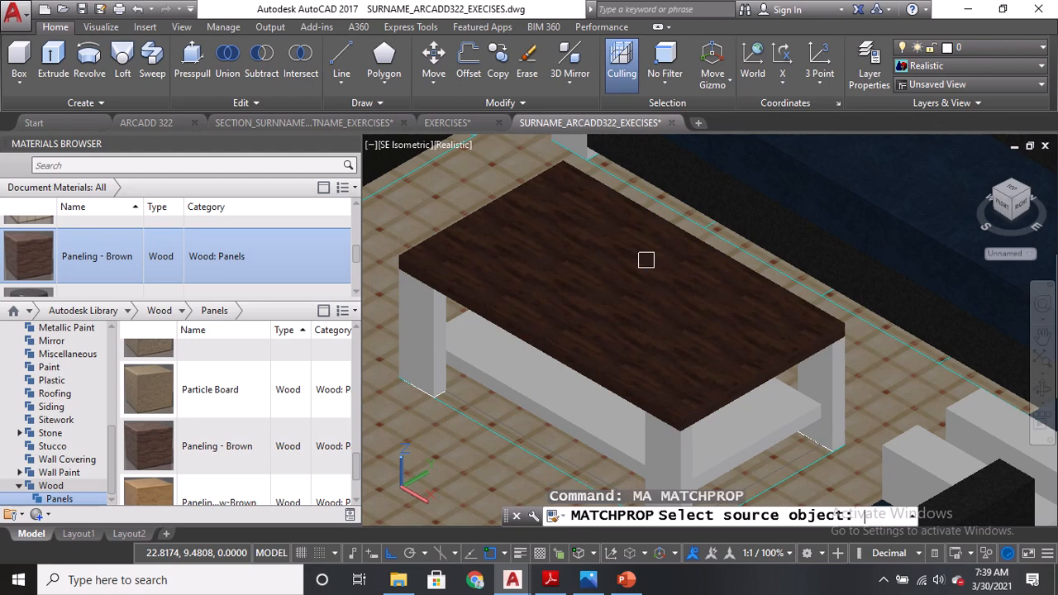
{"action": "left_click", "coordinate": [617, 281]}
{"action": "left_click", "coordinate": [420, 329]}
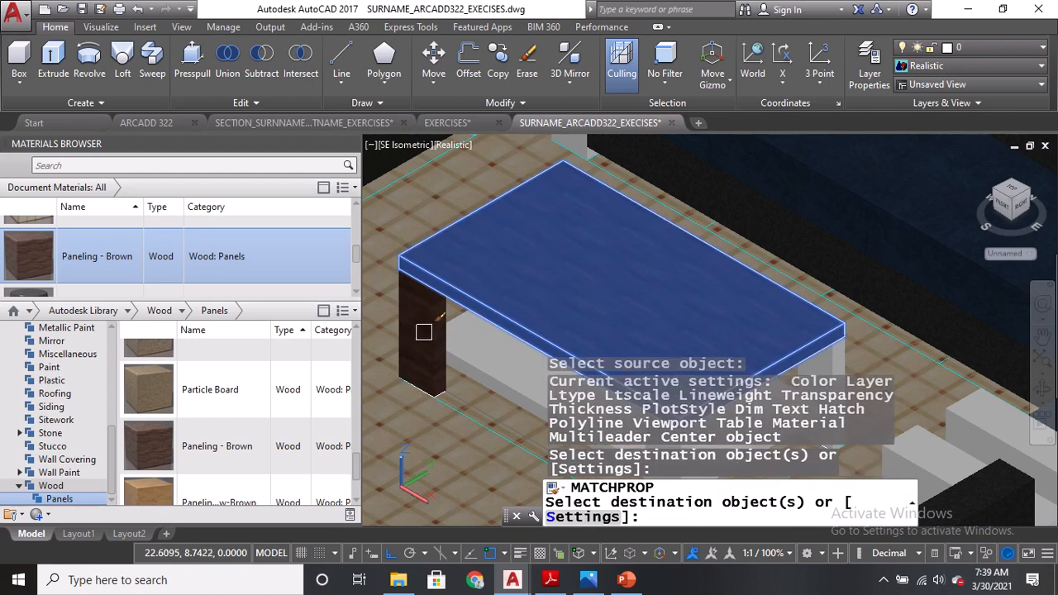
{"action": "middle_click_drag", "start_coordinate": [420, 330], "coordinate": [390, 218]}
{"action": "left_click", "coordinate": [643, 336]}
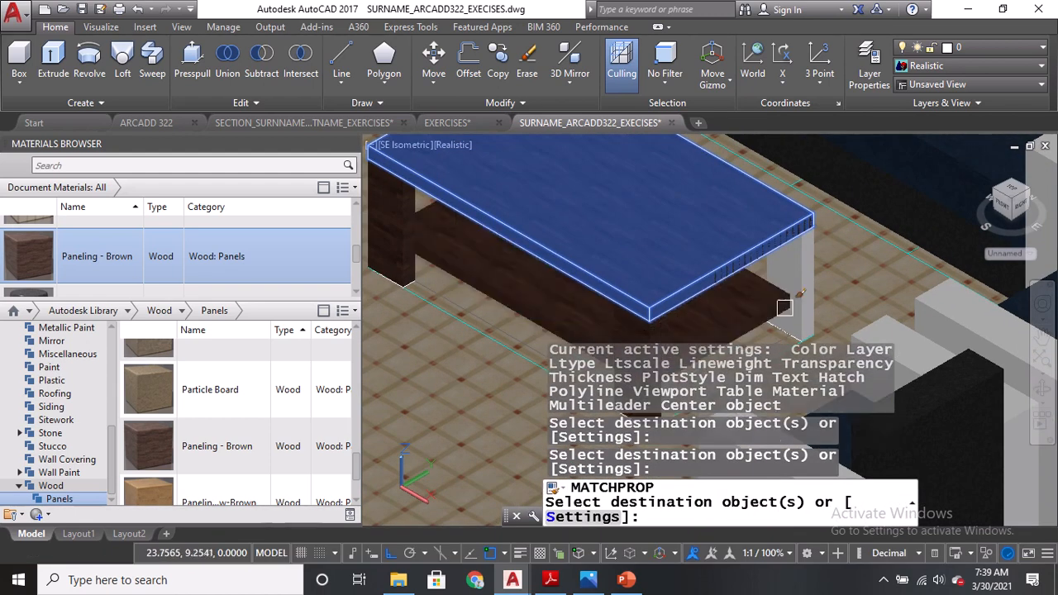
{"action": "left_click", "coordinate": [809, 289]}
{"action": "key", "text": "Return"}
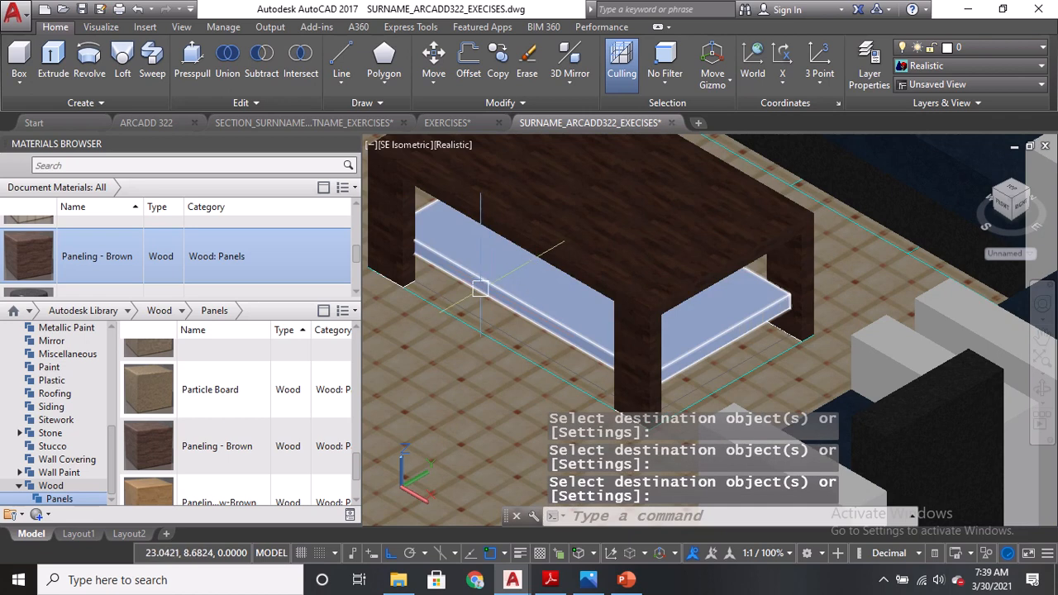
Use Match Properties again to copy the coffee table top's material onto the remaining table legs.
{"action": "scroll", "coordinate": [538, 312], "scroll_direction": "down", "scroll_amount": 5}
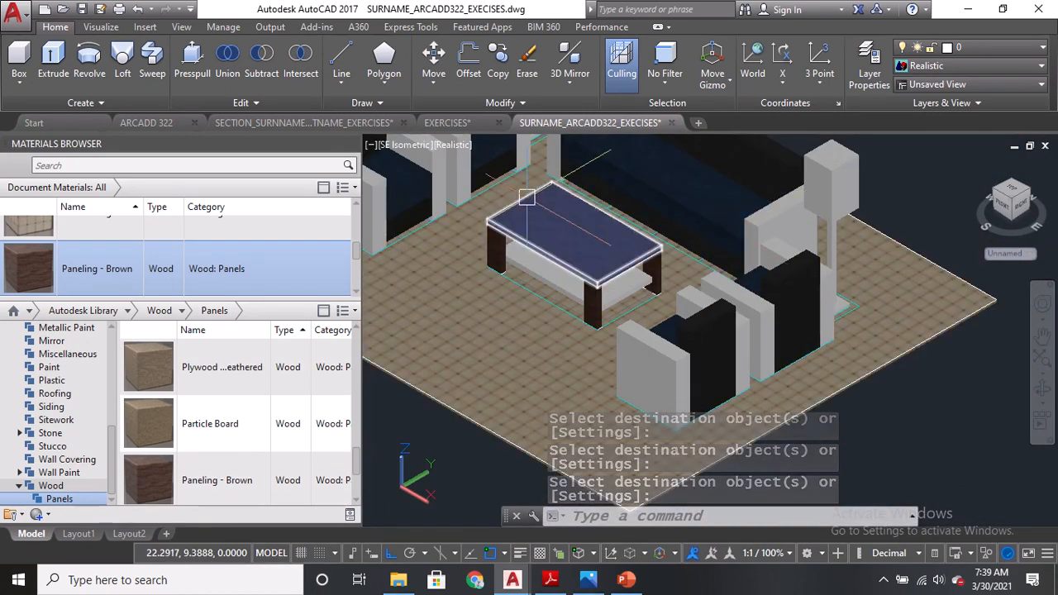
{"action": "scroll", "coordinate": [526, 211], "scroll_direction": "up", "scroll_amount": 2}
{"action": "scroll", "coordinate": [524, 242], "scroll_direction": "up", "scroll_amount": 2}
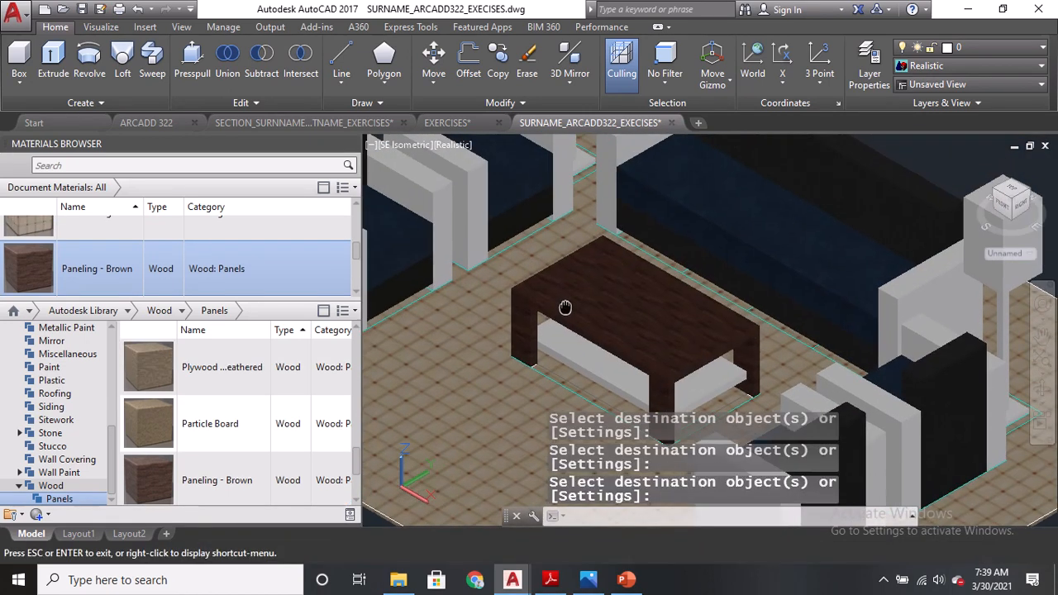
{"action": "left_click", "coordinate": [403, 155]}
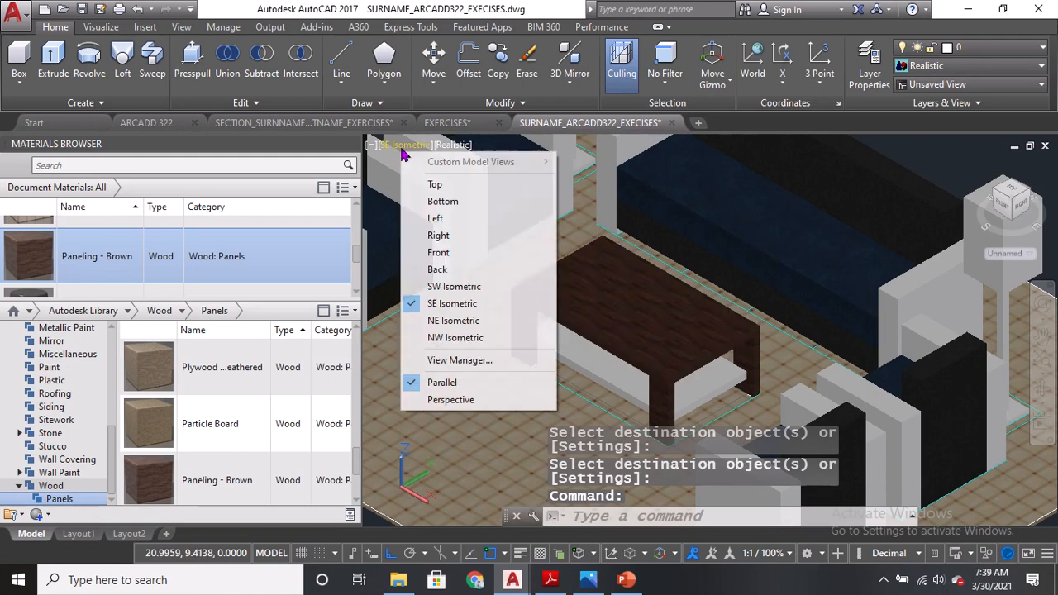
{"action": "left_click", "coordinate": [451, 324]}
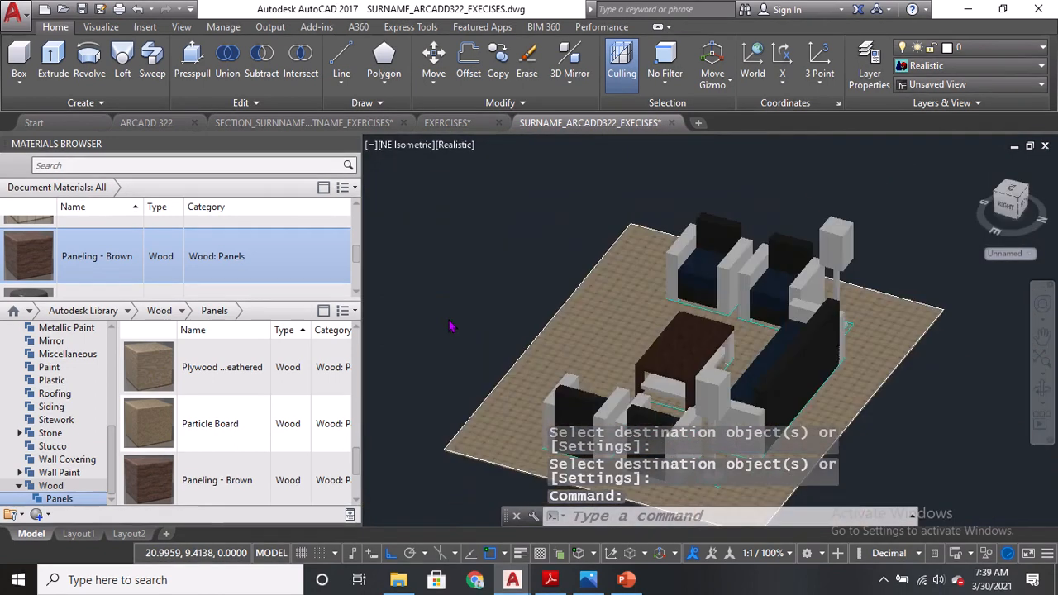
{"action": "type", "text": "MA"}
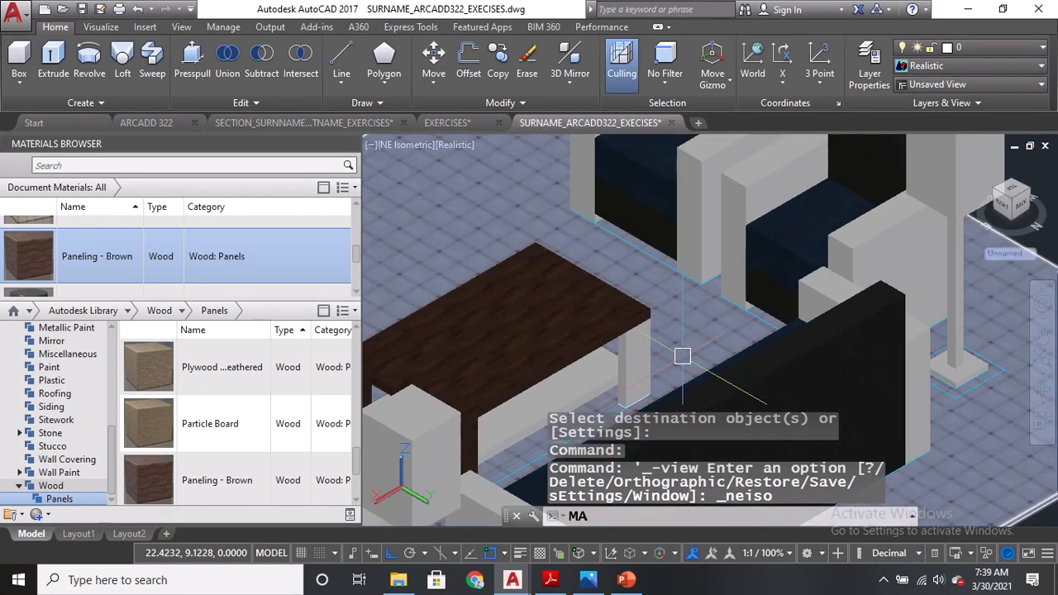
{"action": "key", "text": "Return"}
{"action": "left_click", "coordinate": [642, 352]}
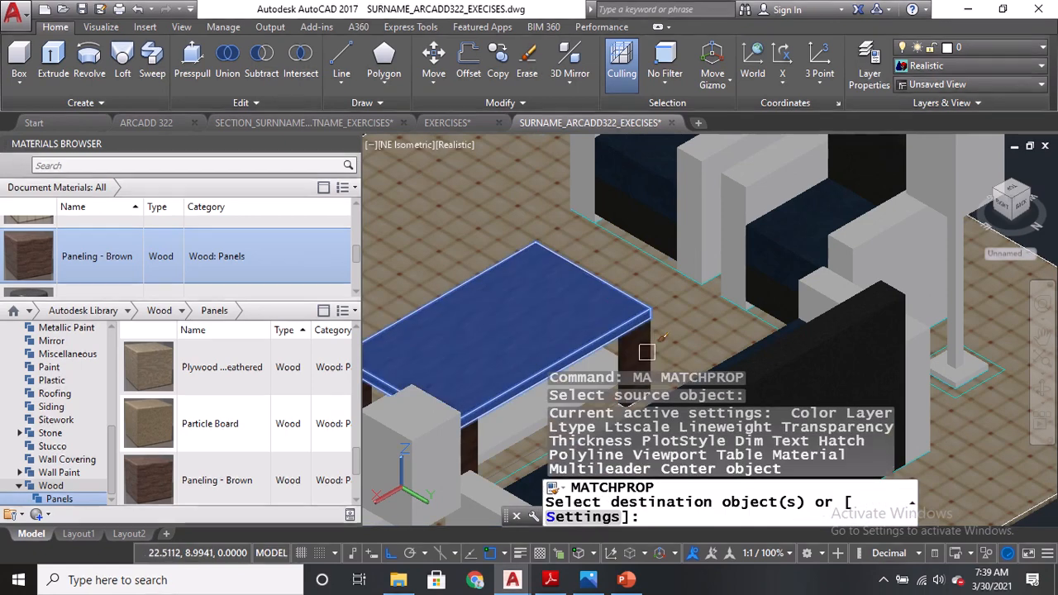
{"action": "left_click", "coordinate": [641, 351]}
{"action": "scroll", "coordinate": [621, 357], "scroll_direction": "down", "scroll_amount": 5}
{"action": "middle_click_drag", "start_coordinate": [607, 364], "coordinate": [568, 253]}
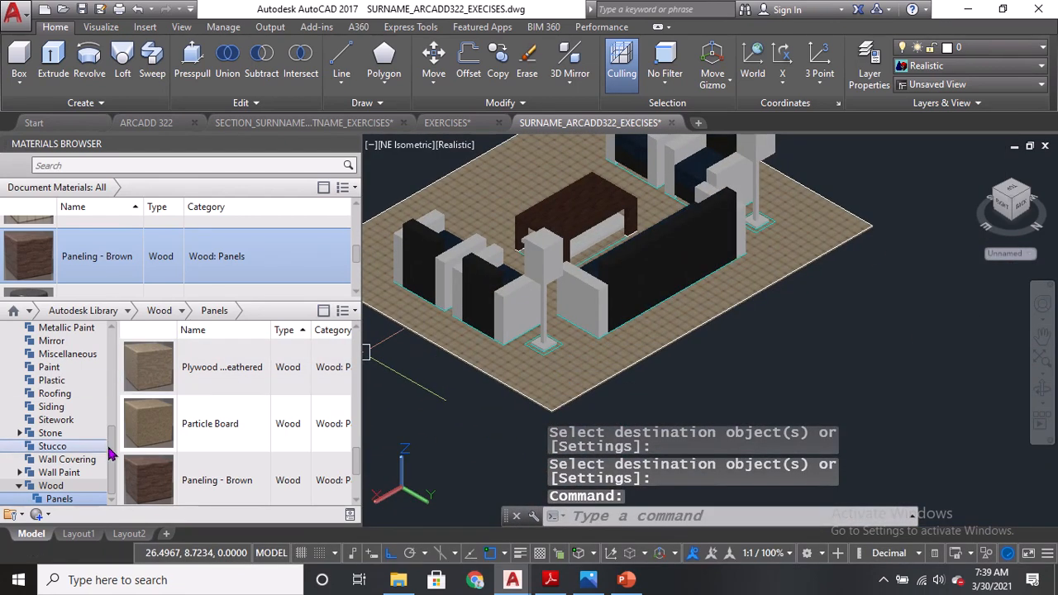
Open the Metallic Paint category, select both floor lamp poles and apply the Flaked Re...e - Beige material.
{"action": "scroll", "coordinate": [116, 429], "scroll_direction": "up", "scroll_amount": 3}
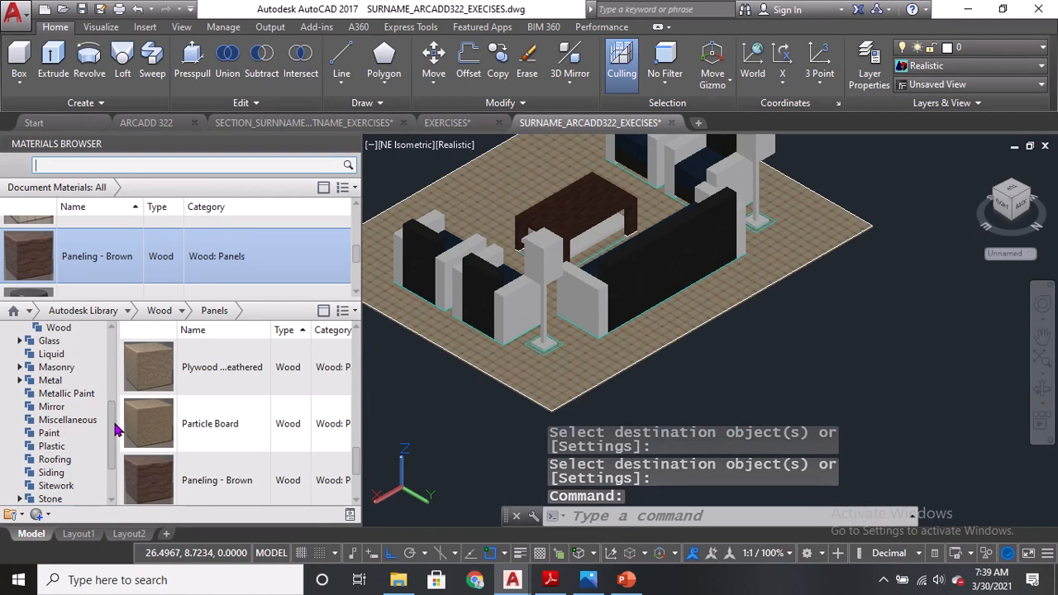
{"action": "left_click", "coordinate": [80, 395]}
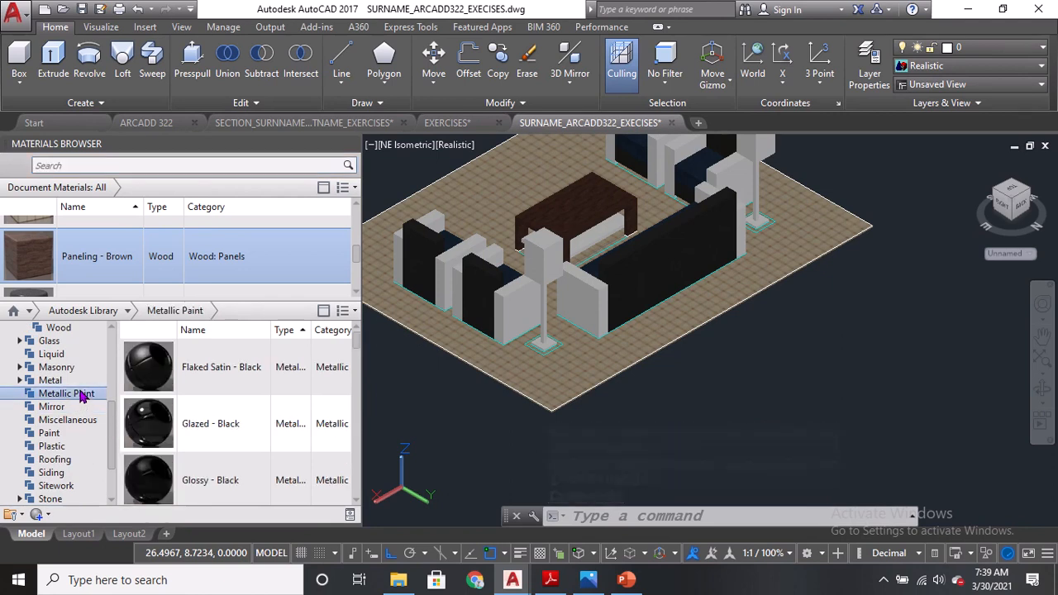
{"action": "scroll", "coordinate": [534, 296], "scroll_direction": "up", "scroll_amount": 3}
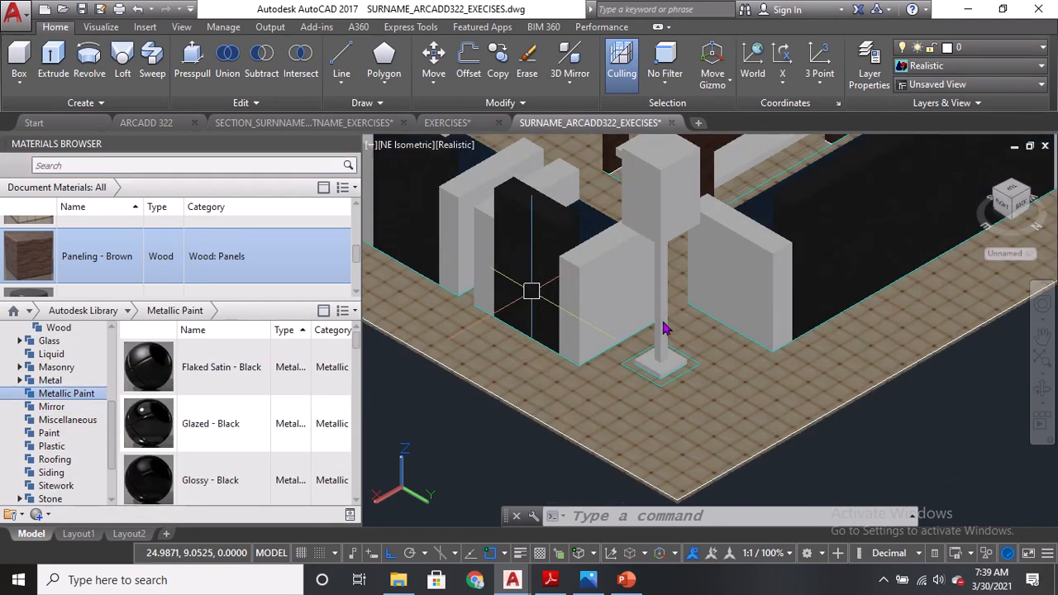
{"action": "left_click", "coordinate": [665, 329]}
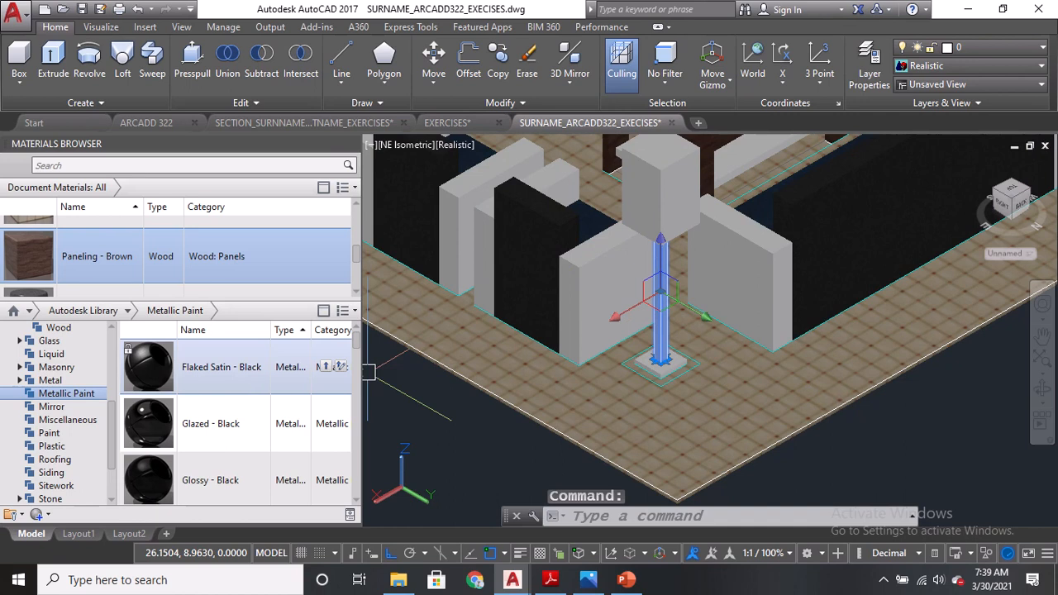
{"action": "scroll", "coordinate": [688, 291], "scroll_direction": "down", "scroll_amount": 2}
{"action": "middle_click_drag", "start_coordinate": [688, 291], "coordinate": [606, 373]}
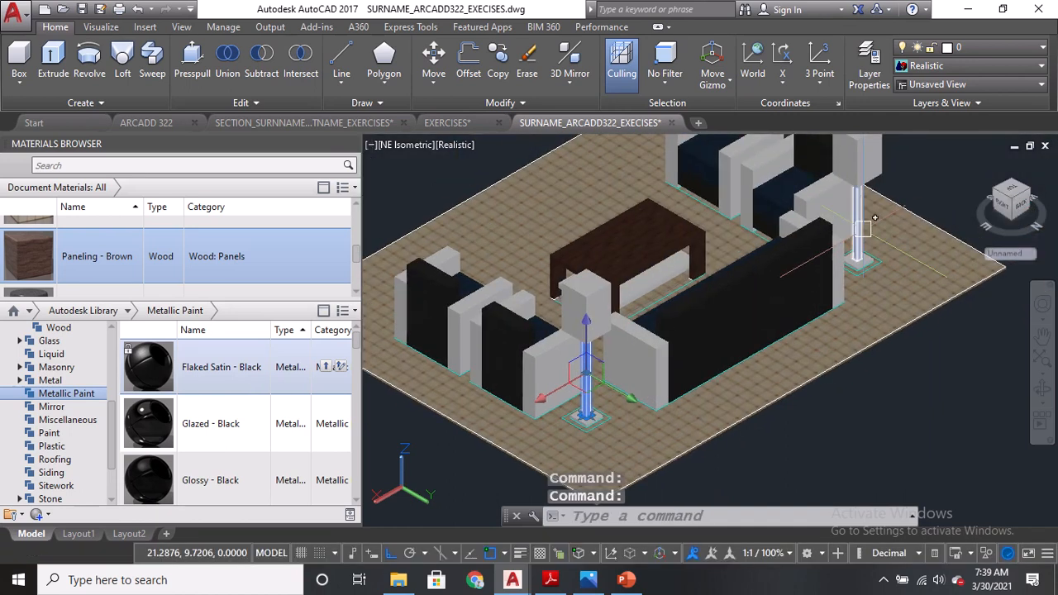
{"action": "left_click", "coordinate": [862, 229]}
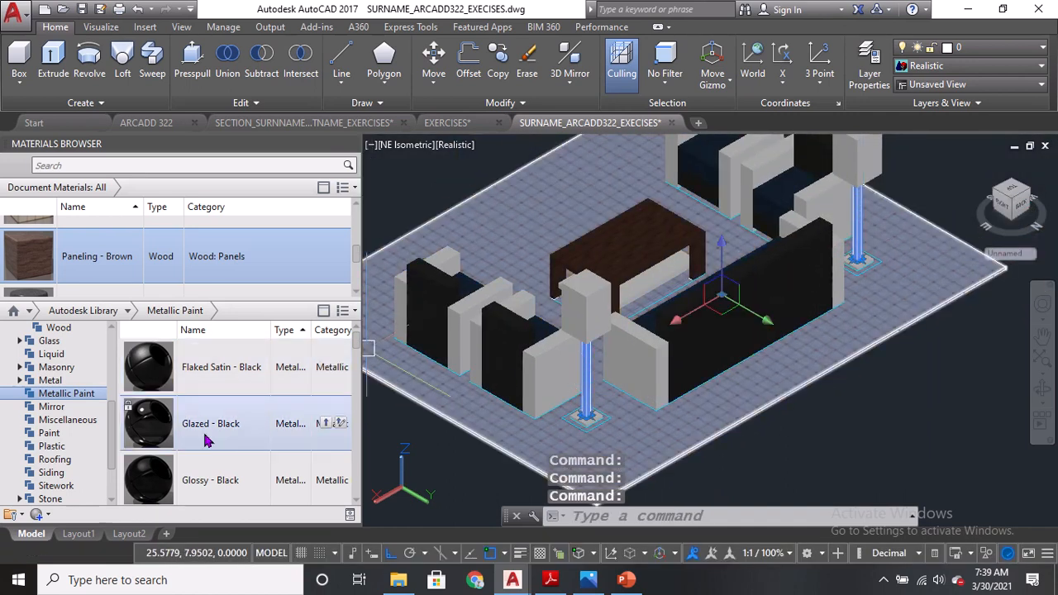
{"action": "scroll", "coordinate": [207, 441], "scroll_direction": "down", "scroll_amount": 3}
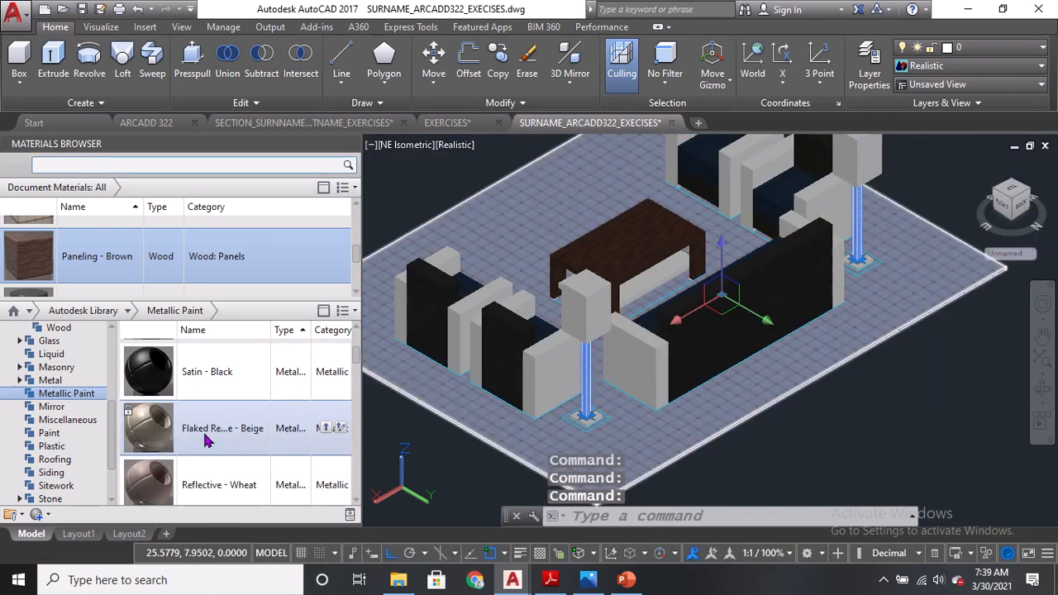
{"action": "left_click", "coordinate": [325, 429]}
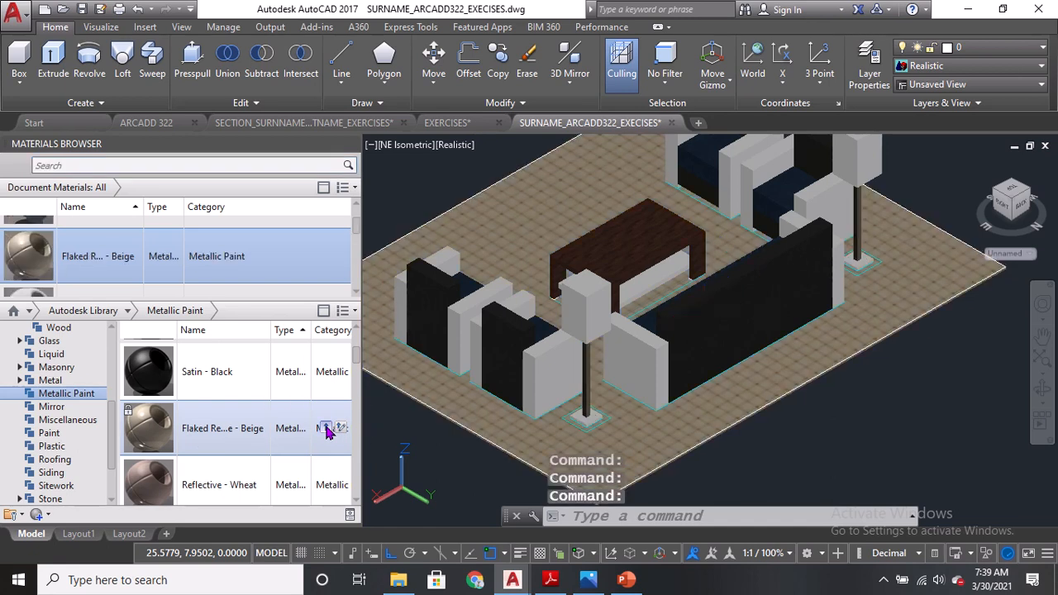
Select both floor lamp bases and apply the Satin - Black metallic paint material.
{"action": "scroll", "coordinate": [245, 482], "scroll_direction": "down", "scroll_amount": 8}
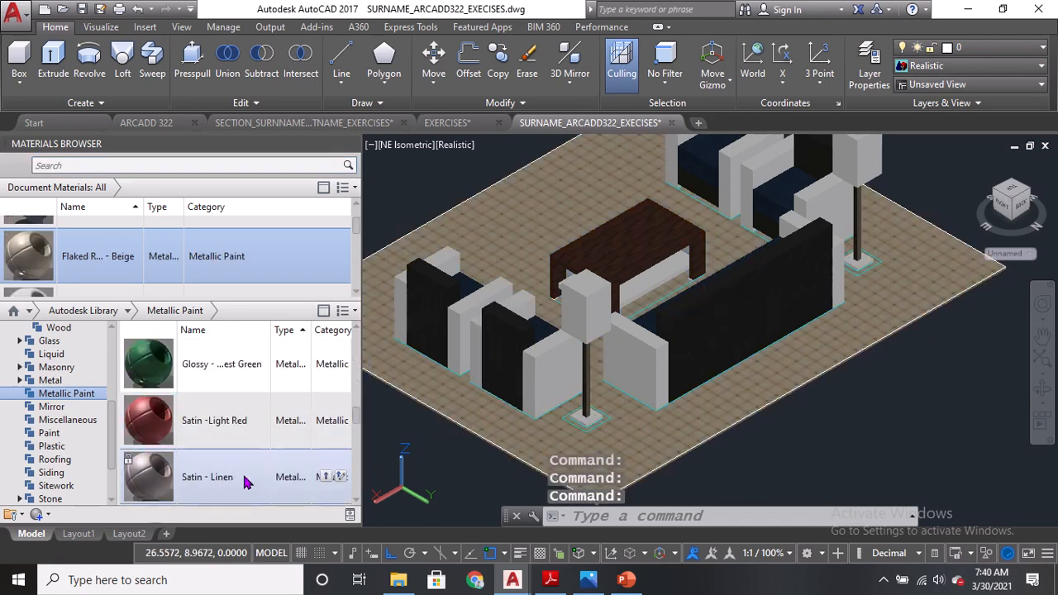
{"action": "scroll", "coordinate": [244, 479], "scroll_direction": "down", "scroll_amount": 2}
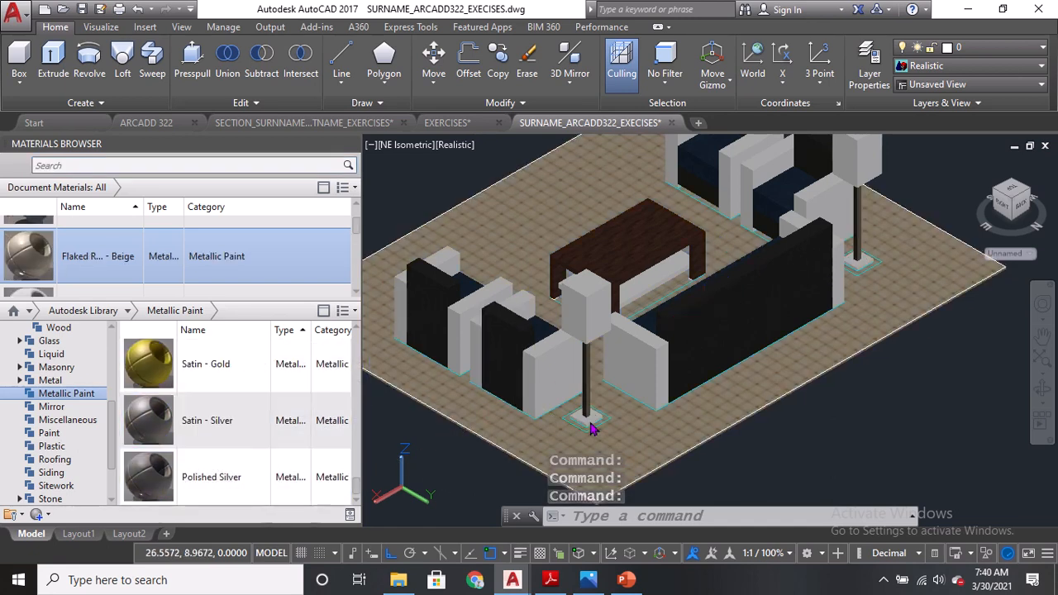
{"action": "scroll", "coordinate": [591, 428], "scroll_direction": "up", "scroll_amount": 5}
{"action": "left_click", "coordinate": [911, 387]}
{"action": "scroll", "coordinate": [912, 402], "scroll_direction": "down", "scroll_amount": 6}
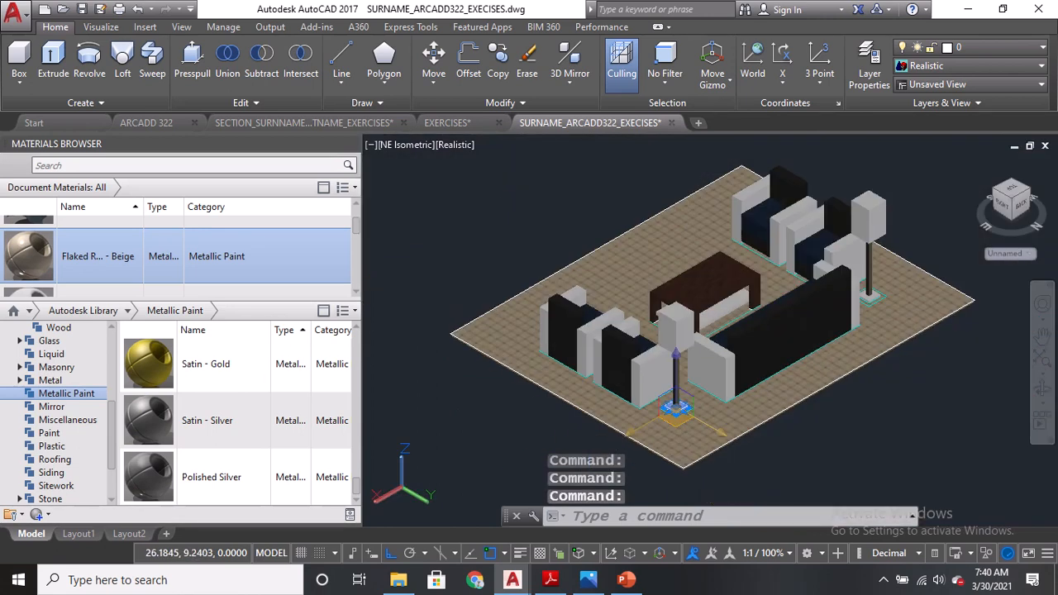
{"action": "scroll", "coordinate": [868, 315], "scroll_direction": "up", "scroll_amount": 6}
{"action": "left_click", "coordinate": [835, 276]}
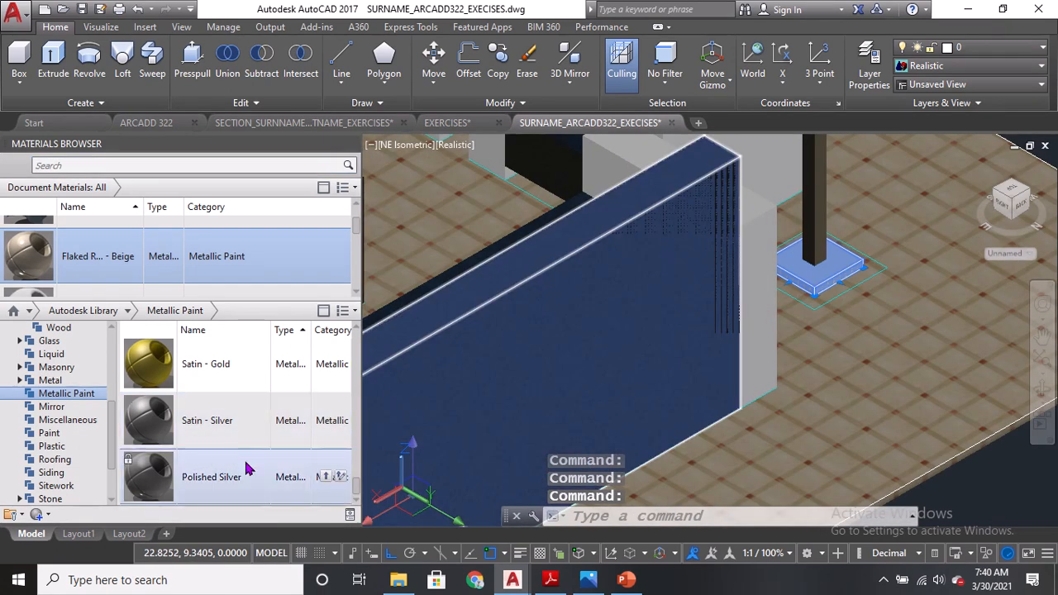
{"action": "left_click_drag", "start_coordinate": [354, 496], "coordinate": [354, 359]}
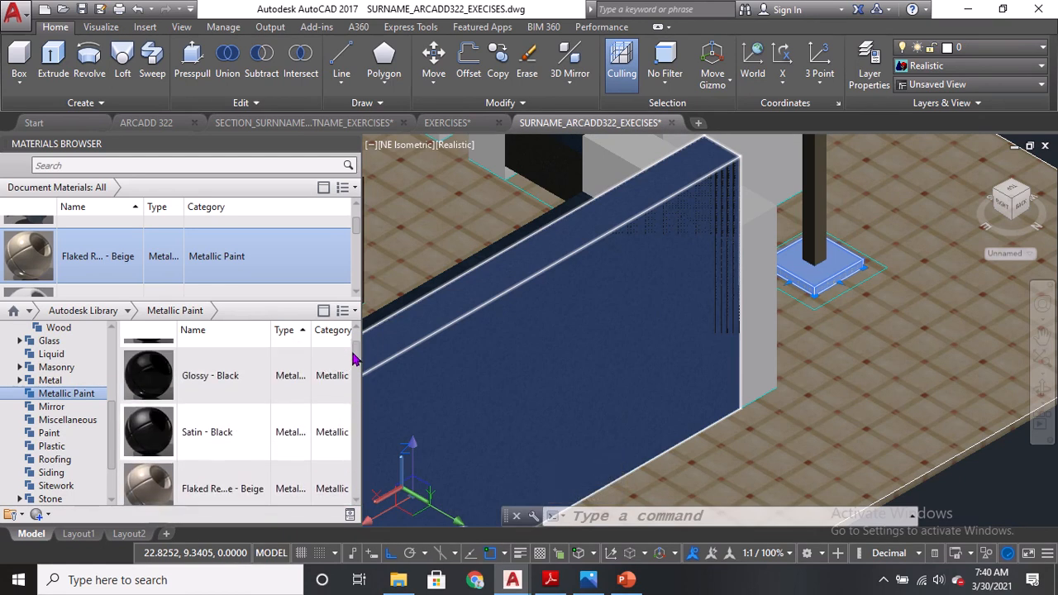
{"action": "left_click", "coordinate": [323, 433]}
Browse the Leather materials in the Fabric category of the Autodesk Library.
{"action": "scroll", "coordinate": [764, 347], "scroll_direction": "down", "scroll_amount": 5}
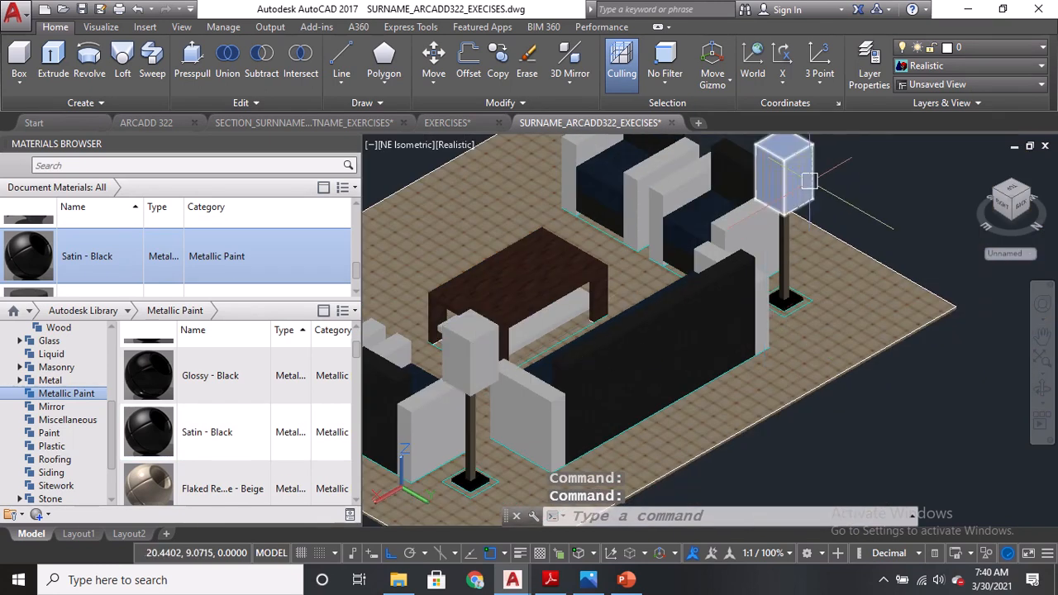
{"action": "scroll", "coordinate": [440, 346], "scroll_direction": "up", "scroll_amount": 5}
{"action": "scroll", "coordinate": [441, 347], "scroll_direction": "up", "scroll_amount": 3}
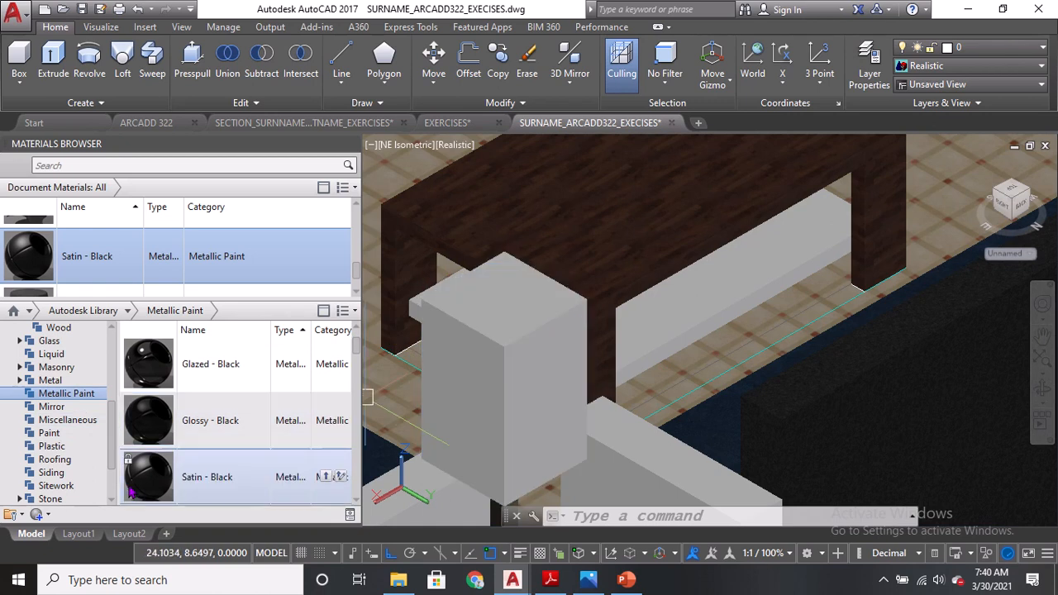
{"action": "left_click_drag", "start_coordinate": [112, 421], "coordinate": [114, 360]}
{"action": "left_click", "coordinate": [42, 396]}
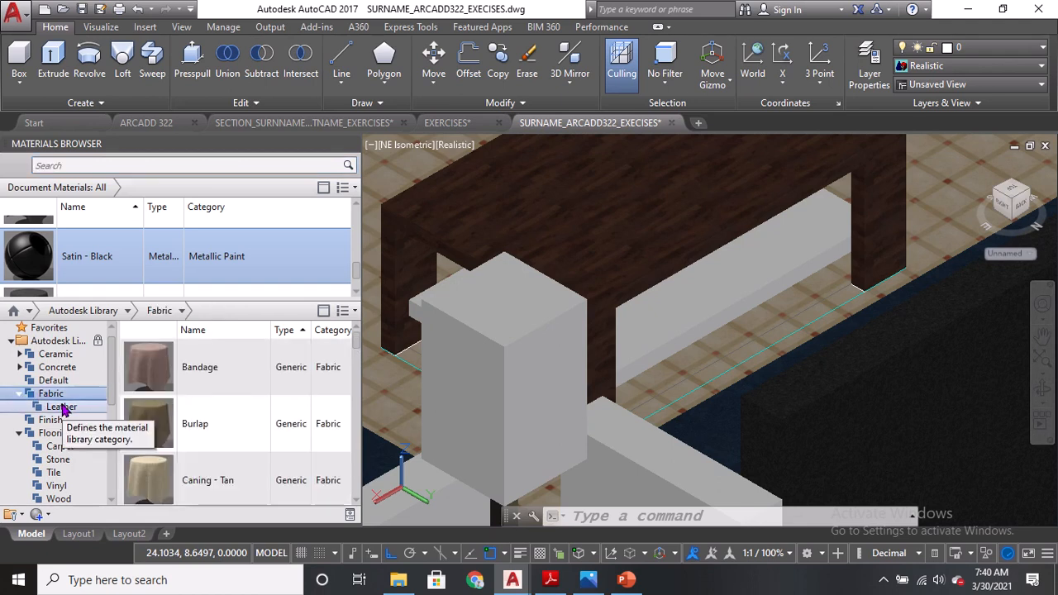
{"action": "left_click", "coordinate": [61, 408]}
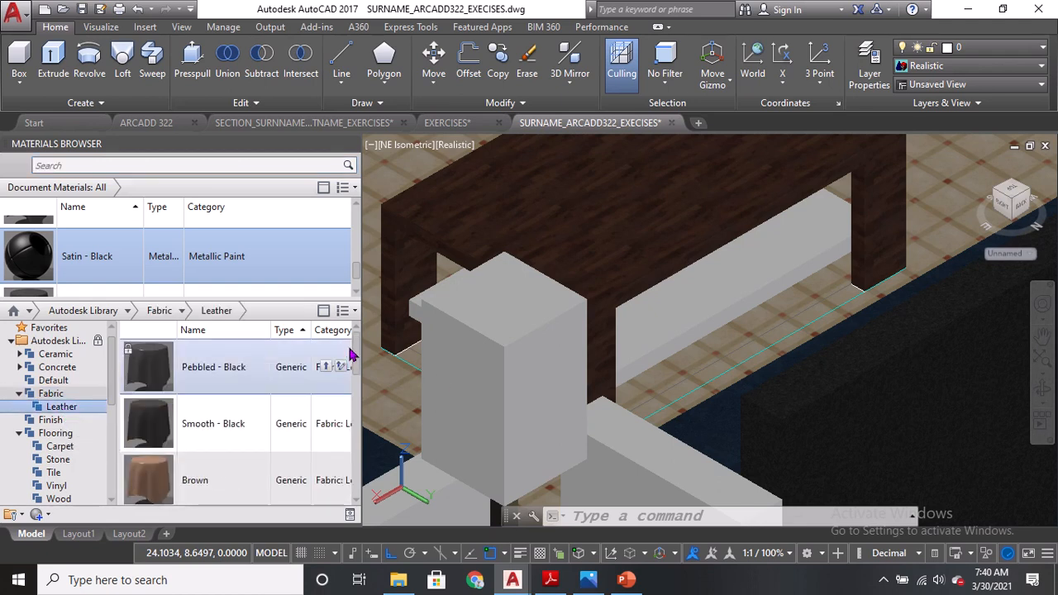
{"action": "scroll", "coordinate": [279, 425], "scroll_direction": "down", "scroll_amount": 5}
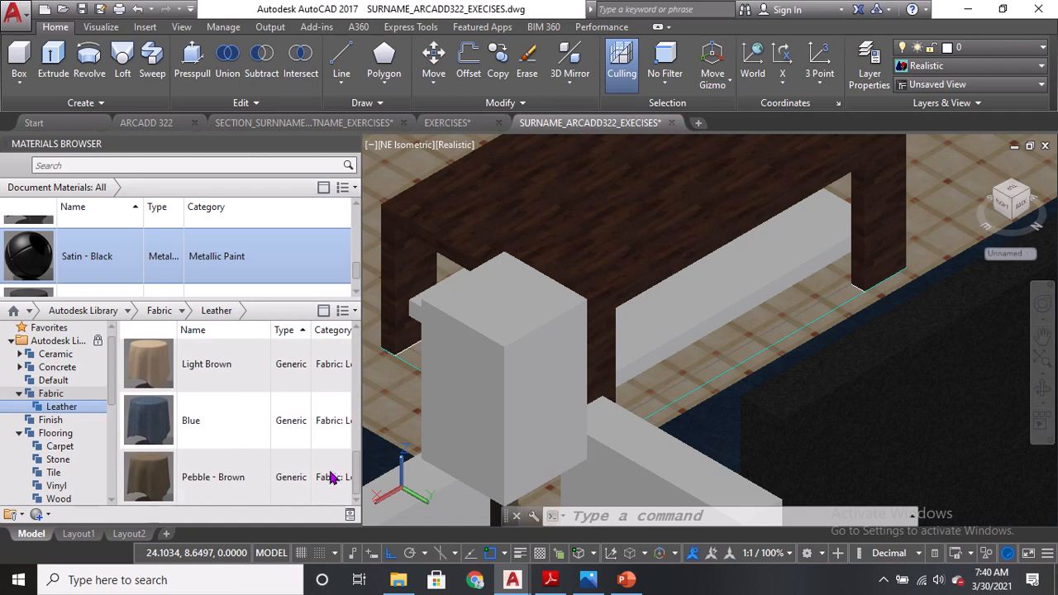
{"action": "scroll", "coordinate": [335, 466], "scroll_direction": "up", "scroll_amount": 1}
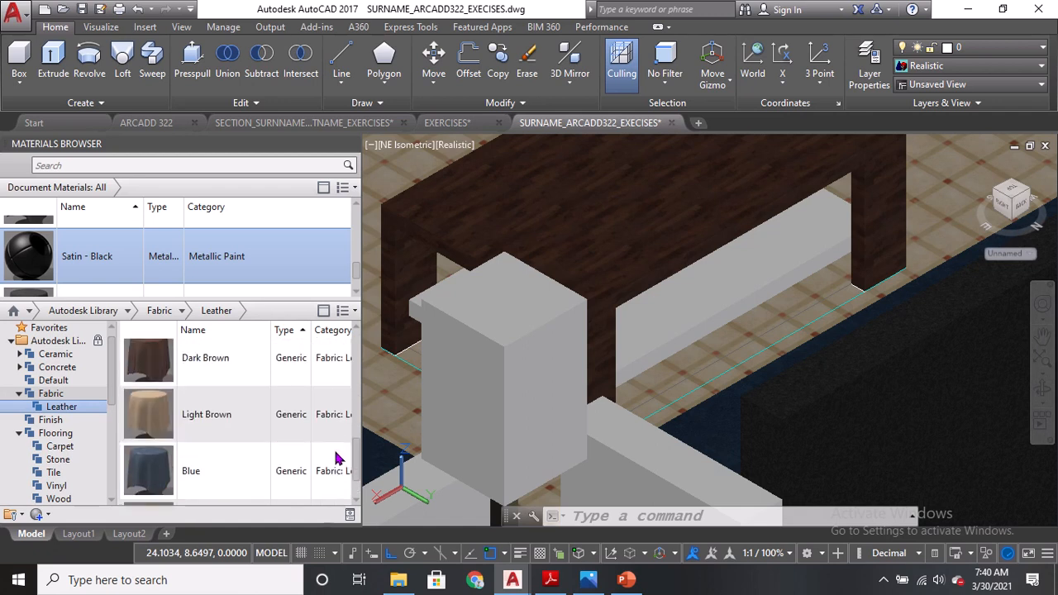
{"action": "scroll", "coordinate": [50, 396], "scroll_direction": "down", "scroll_amount": 3}
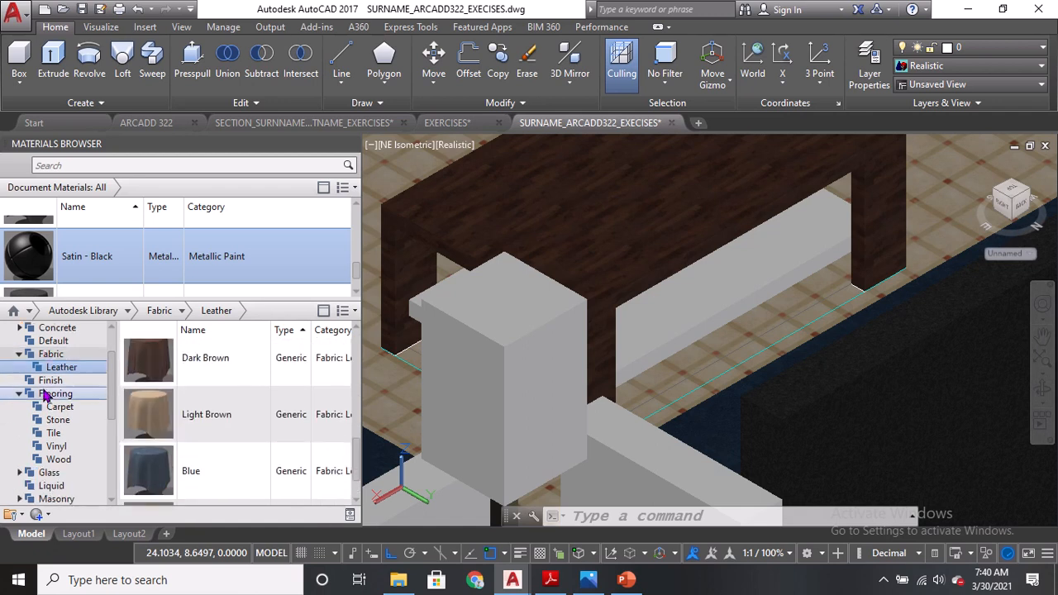
{"action": "scroll", "coordinate": [58, 387], "scroll_direction": "down", "scroll_amount": 3}
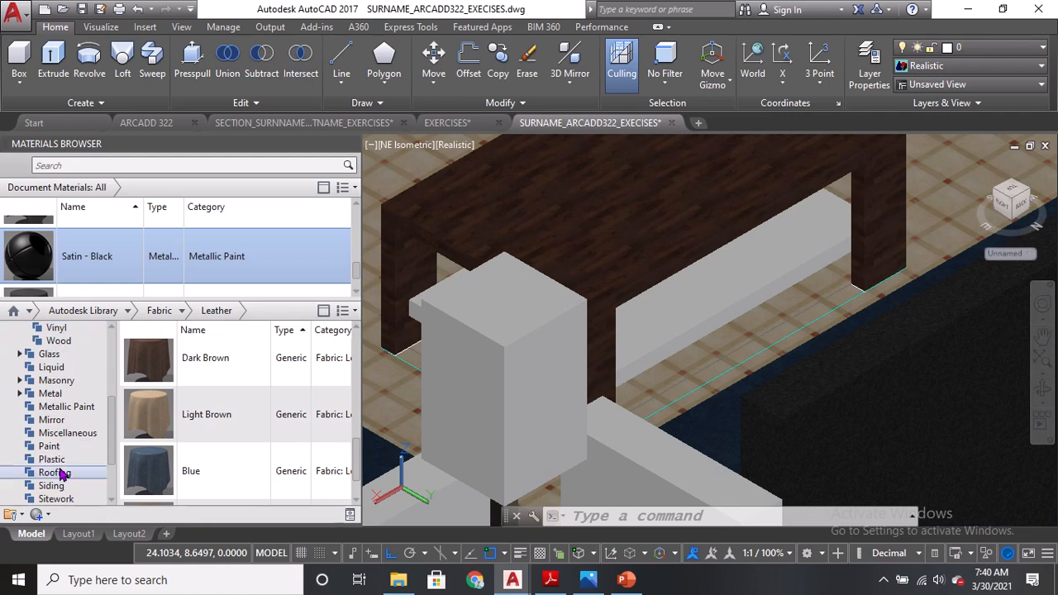
Open the Plastic category, select the near lampshade and apply the Smooth - Aqua material.
{"action": "left_click", "coordinate": [51, 459]}
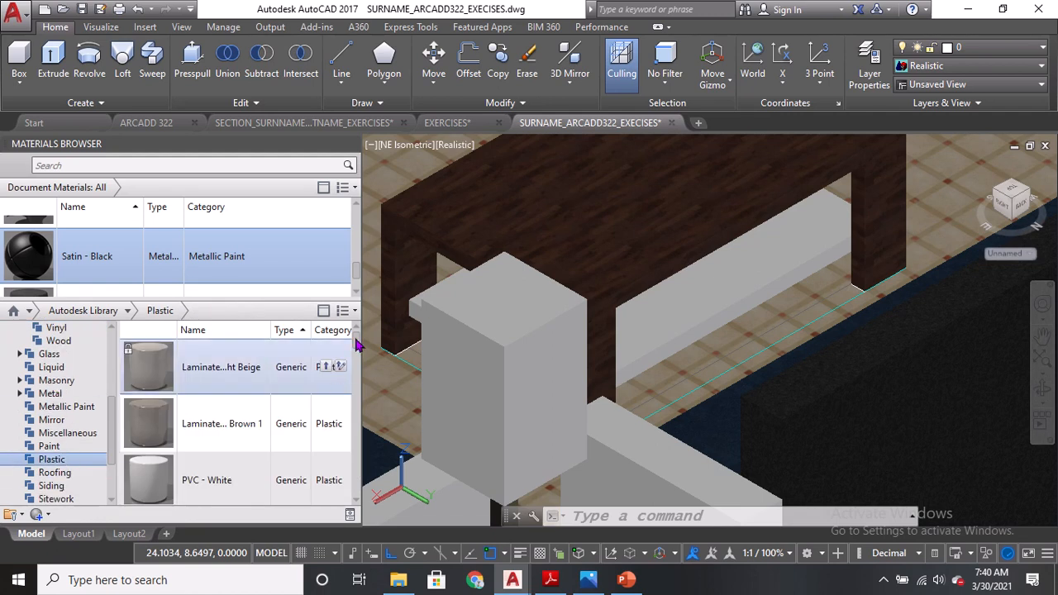
{"action": "left_click_drag", "start_coordinate": [357, 346], "coordinate": [357, 423]}
{"action": "left_click", "coordinate": [533, 398]}
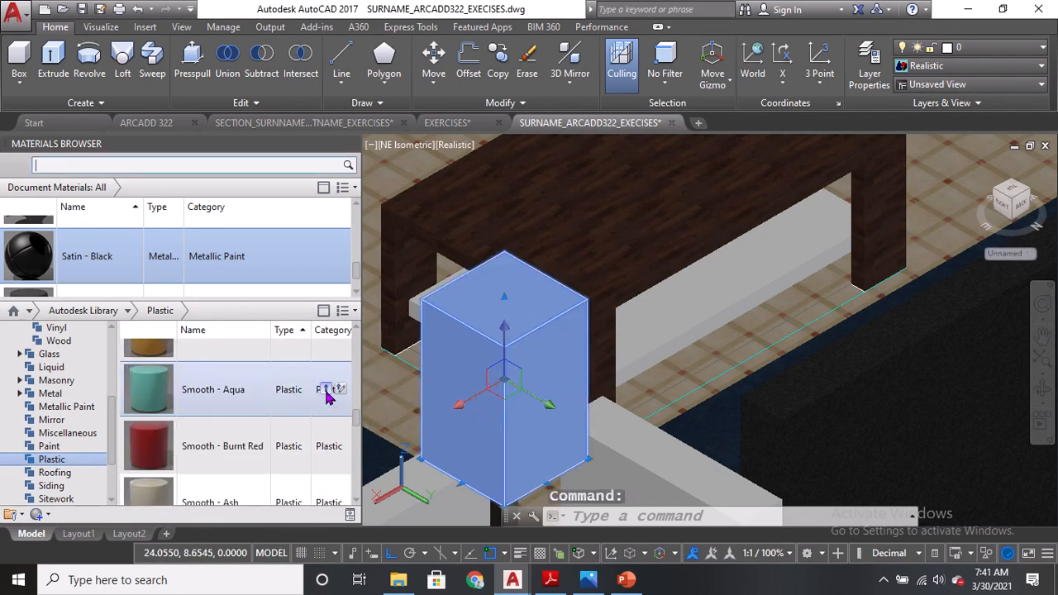
{"action": "left_click", "coordinate": [325, 390]}
Select the far lampshade and apply the Smooth - Aqua material to it too.
{"action": "scroll", "coordinate": [491, 358], "scroll_direction": "down", "scroll_amount": 4}
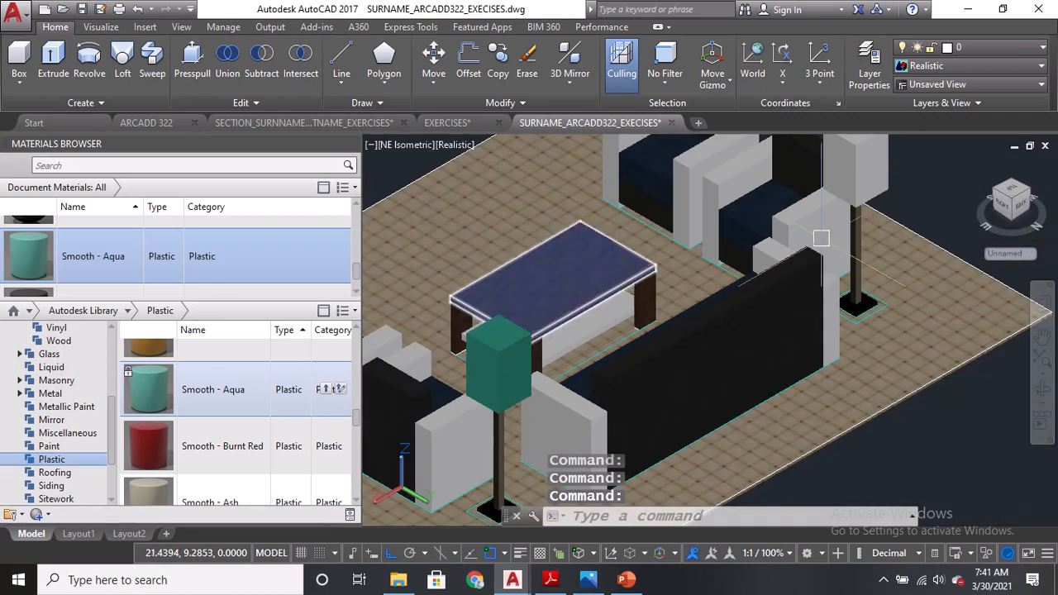
{"action": "middle_click_drag", "start_coordinate": [860, 194], "coordinate": [852, 237]}
{"action": "left_click", "coordinate": [868, 208]}
{"action": "scroll", "coordinate": [199, 430], "scroll_direction": "up", "scroll_amount": 1}
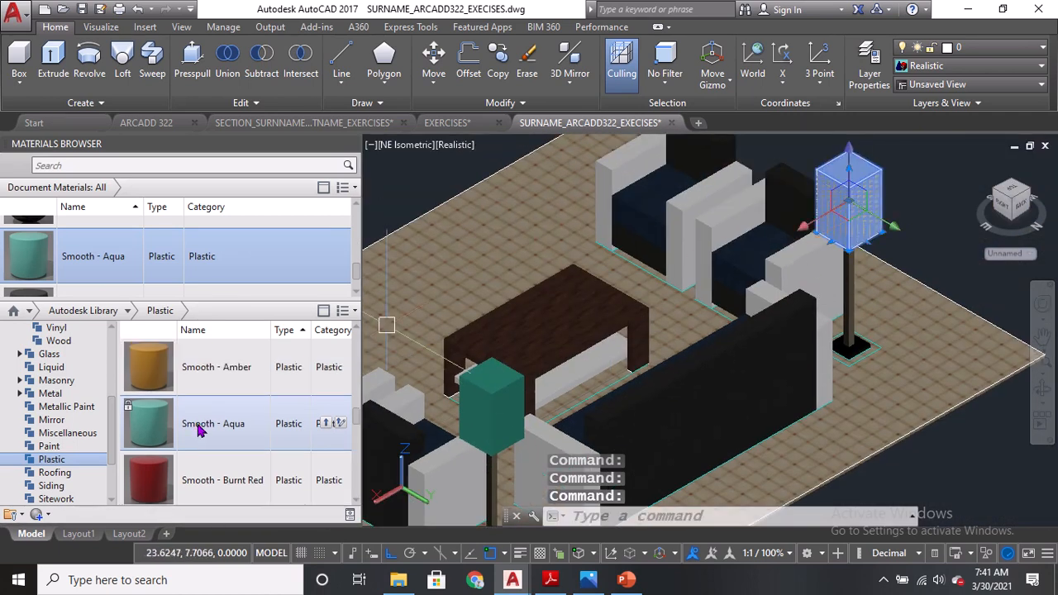
{"action": "left_click", "coordinate": [327, 423]}
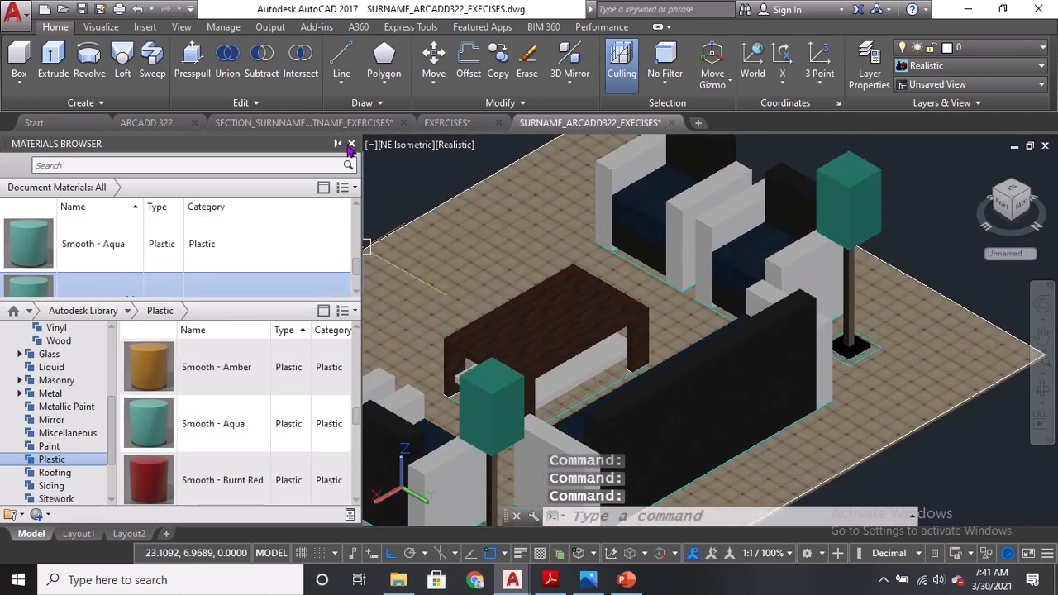
Close the Materials Browser and switch the viewport to the SE Isometric view.
{"action": "left_click", "coordinate": [352, 146]}
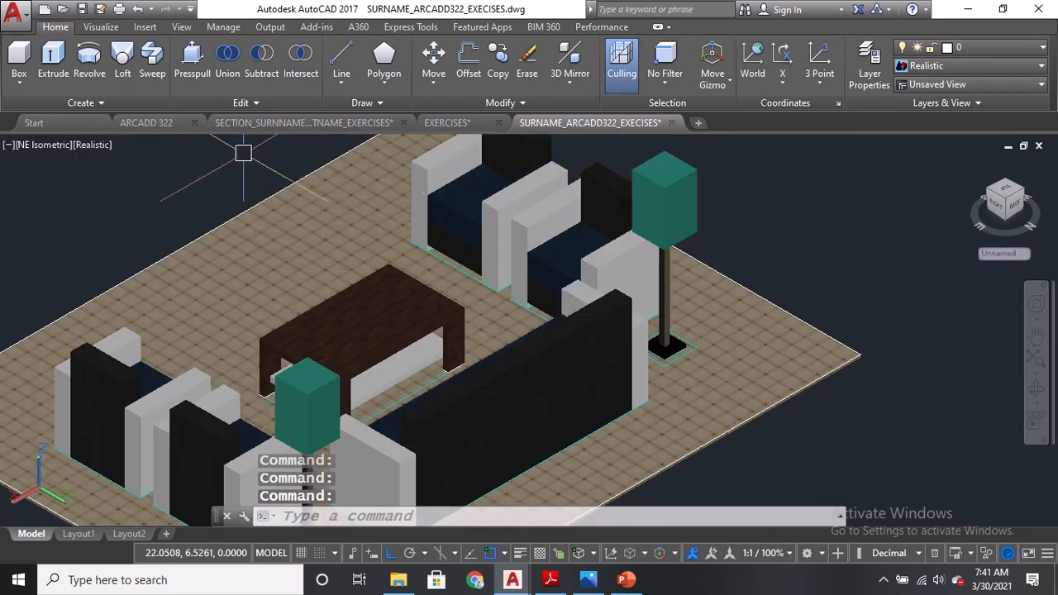
{"action": "left_click", "coordinate": [43, 145]}
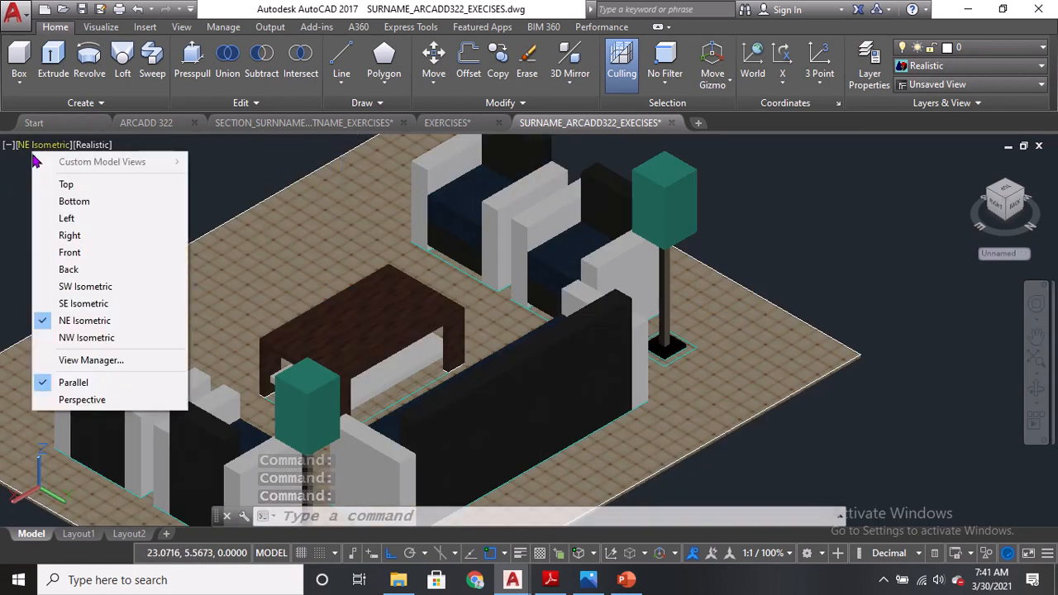
{"action": "left_click", "coordinate": [66, 303]}
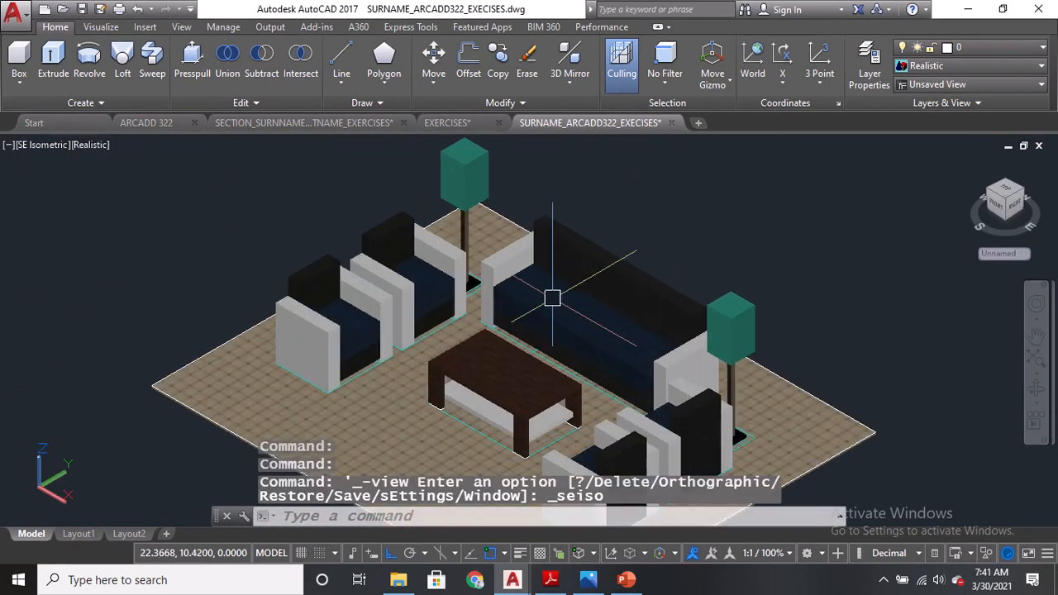
{"action": "scroll", "coordinate": [579, 272], "scroll_direction": "up", "scroll_amount": 5}
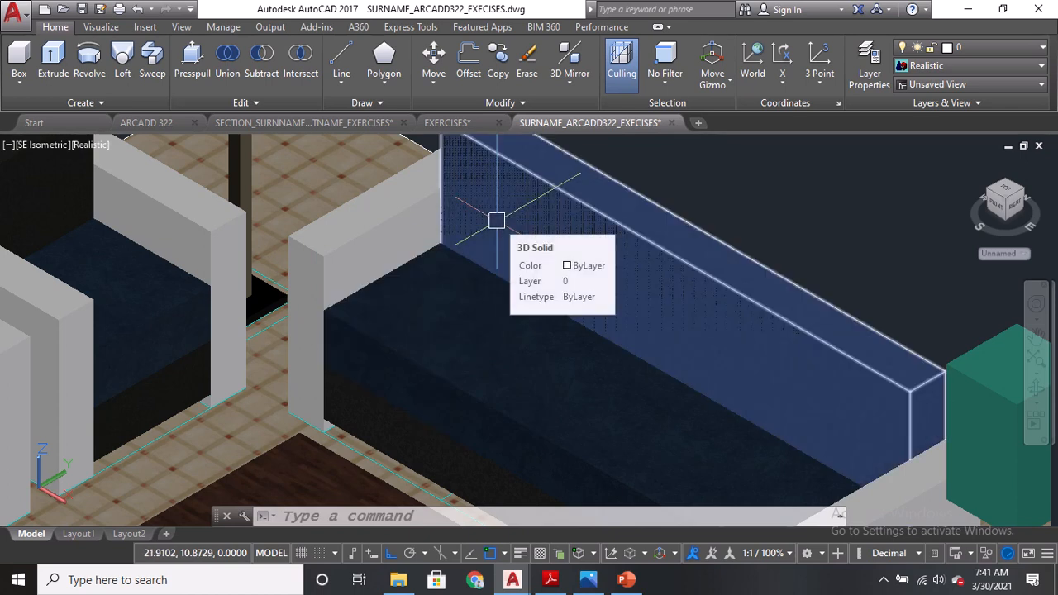
Fillet the front top edge of the sofa seat with a fillet radius of 0.05.
{"action": "type", "text": "f"}
{"action": "key", "text": "Return"}
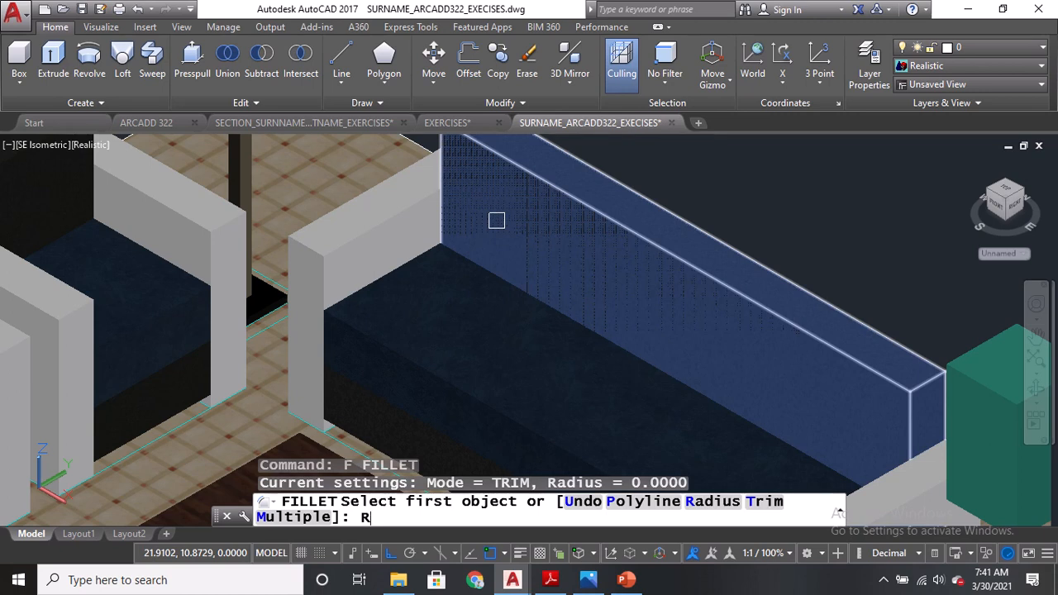
{"action": "type", "text": "R"}
{"action": "key", "text": "Return"}
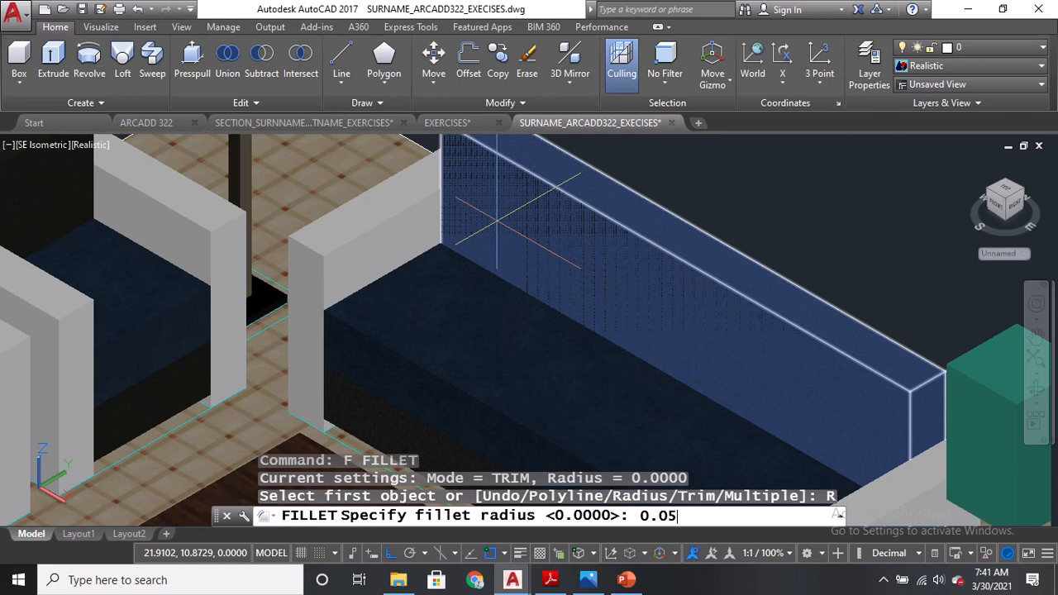
{"action": "key", "text": "Return"}
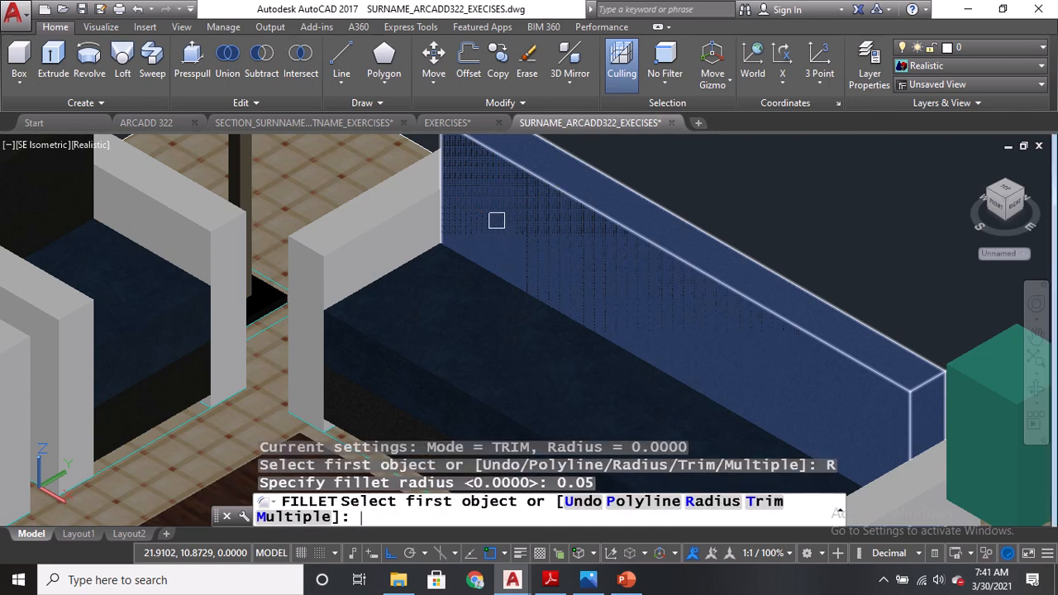
{"action": "scroll", "coordinate": [361, 315], "scroll_direction": "up", "scroll_amount": 4}
{"action": "left_click", "coordinate": [362, 340]}
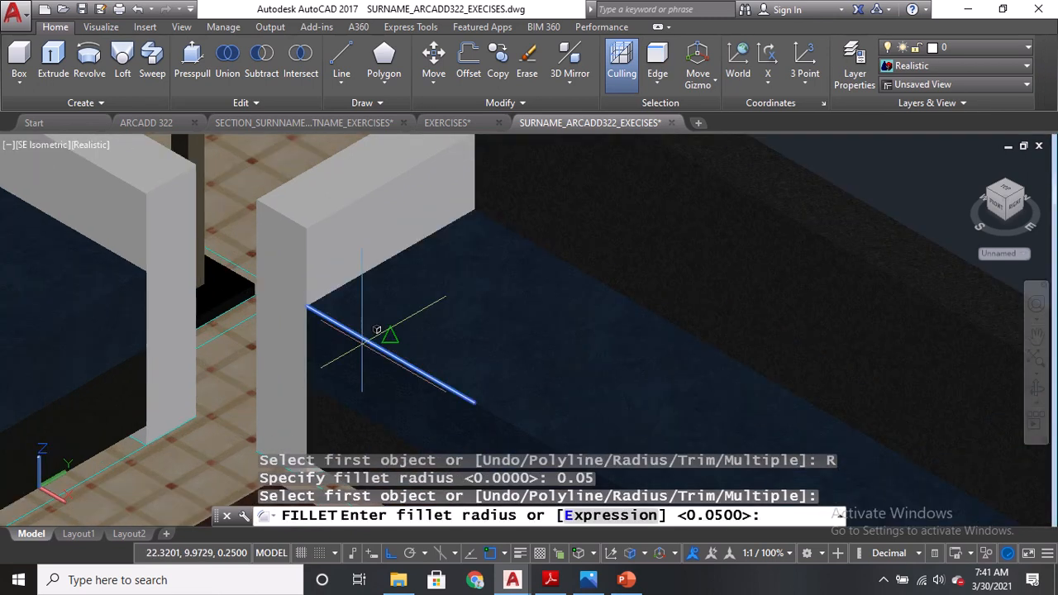
{"action": "key", "text": "Return"}
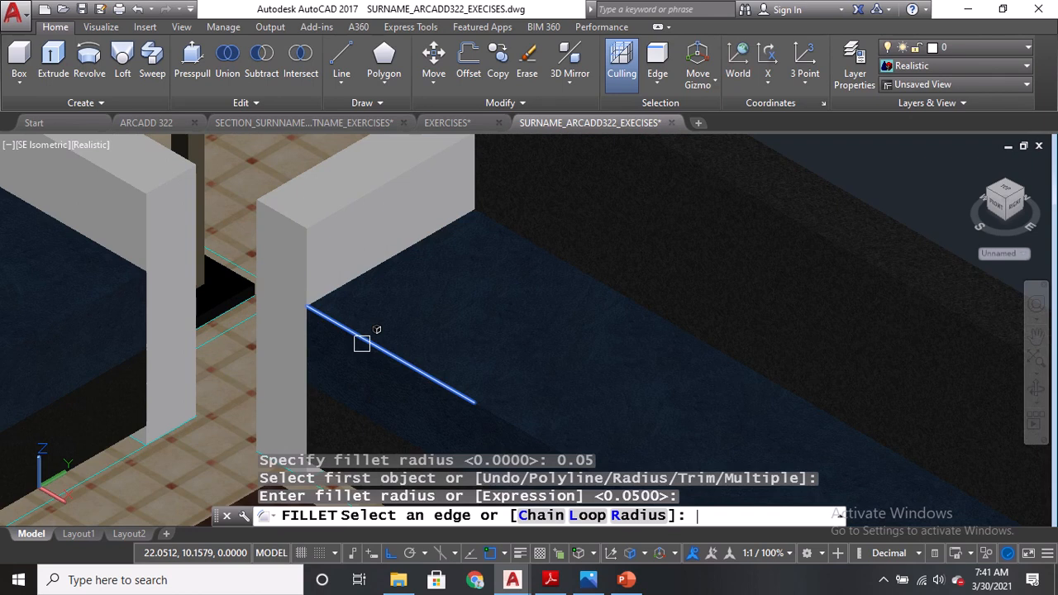
{"action": "left_click", "coordinate": [361, 341]}
{"action": "key", "text": "Return"}
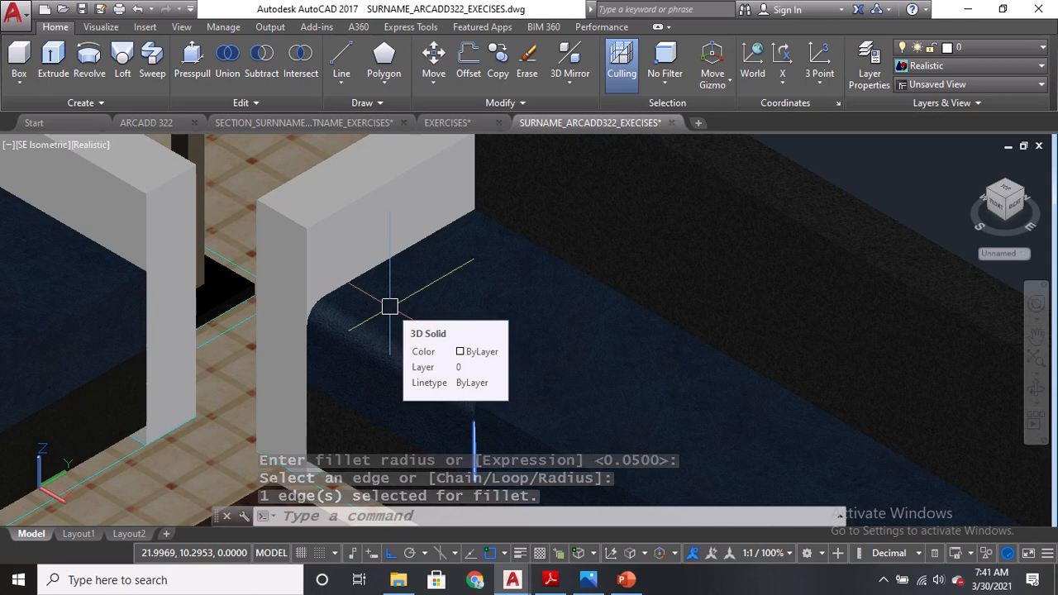
{"action": "type", "text": "F"}
{"action": "key", "text": "Return"}
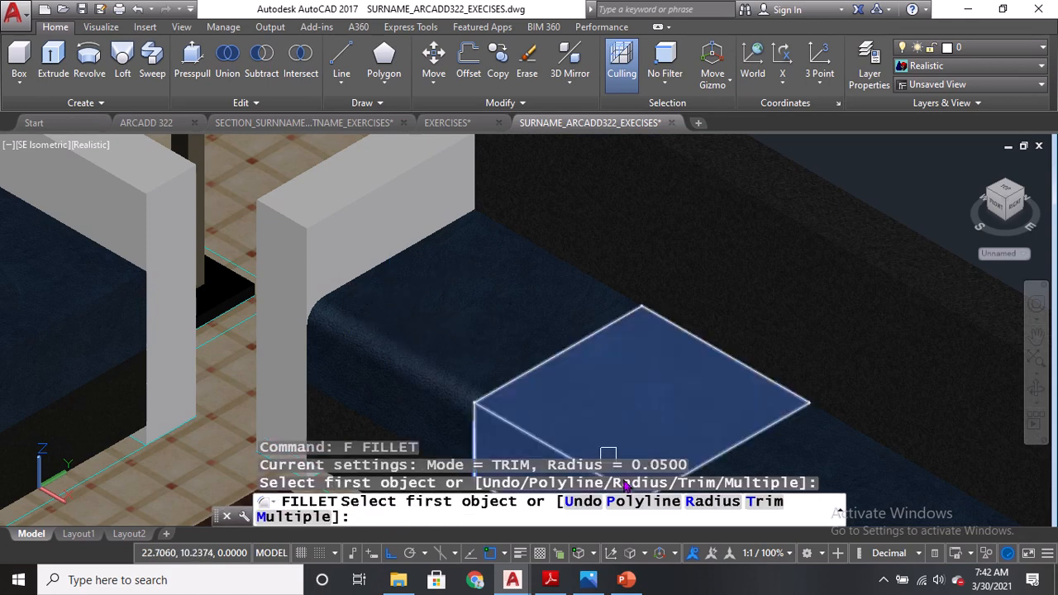
{"action": "key", "text": "Return"}
{"action": "key", "text": "Return"}
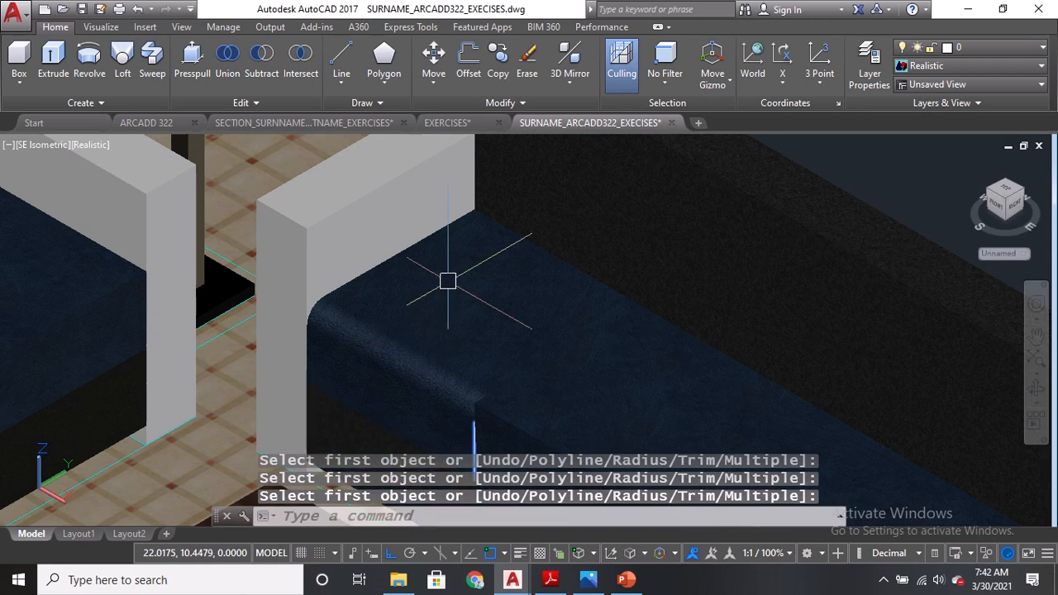
Switch the viewport visual style to 2D Wireframe.
{"action": "left_click", "coordinate": [94, 147]}
{"action": "left_click", "coordinate": [149, 180]}
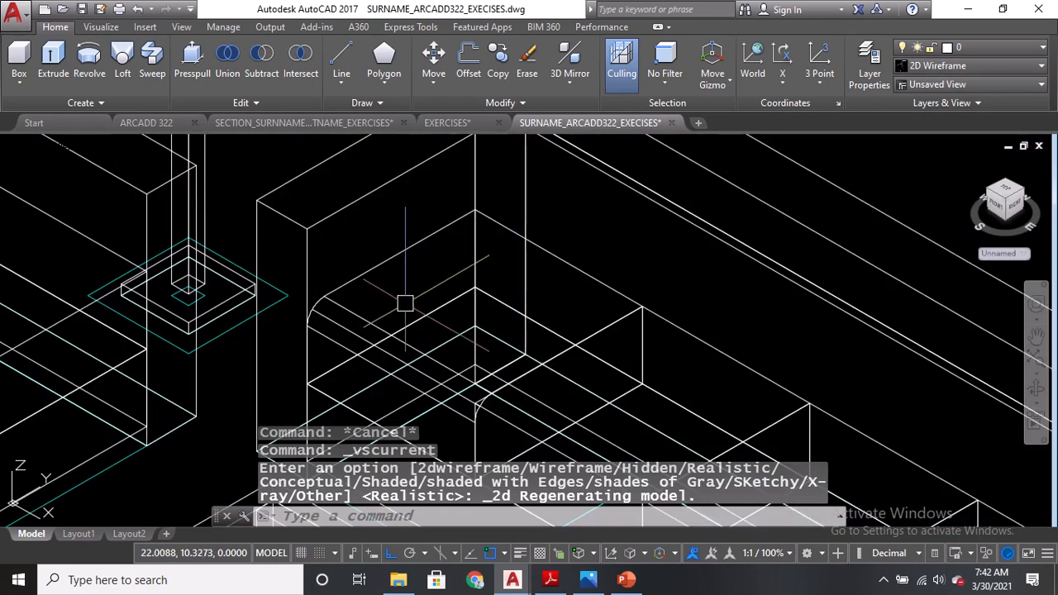
{"action": "middle_click_drag", "start_coordinate": [405, 304], "coordinate": [412, 254]}
{"action": "key", "text": "ctrl"}
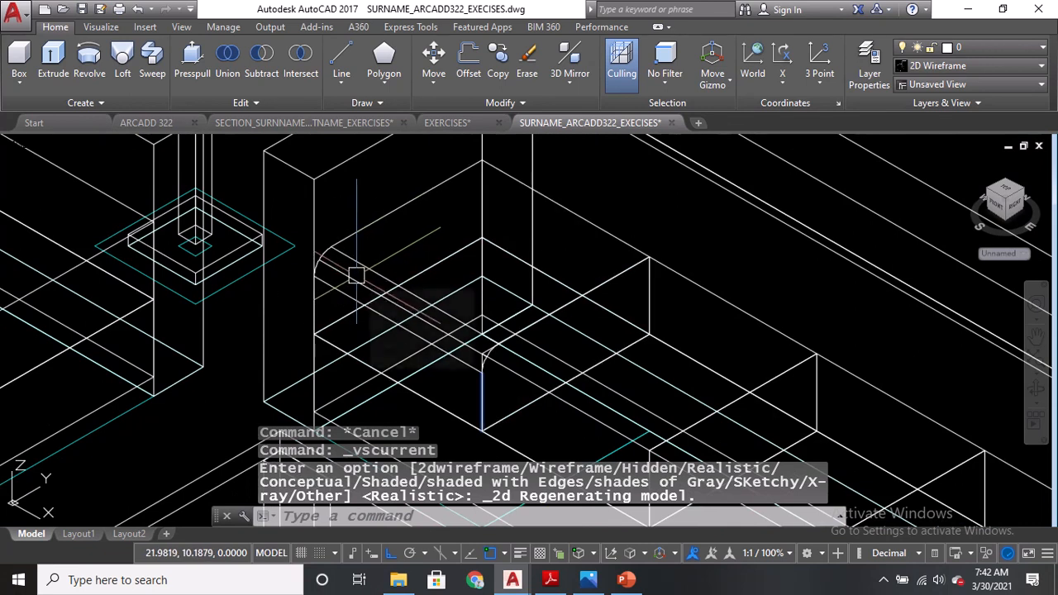
Fillet two top edges of the sofa seat cushion using the 0.05 radius.
{"action": "type", "text": "f"}
{"action": "key", "text": "Return"}
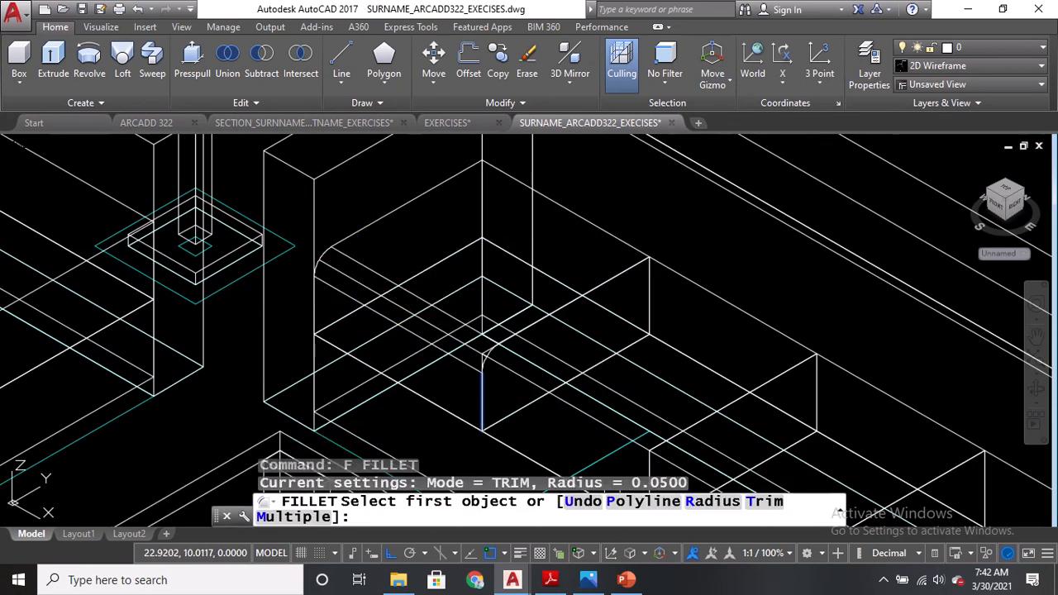
{"action": "key", "text": "ctrl"}
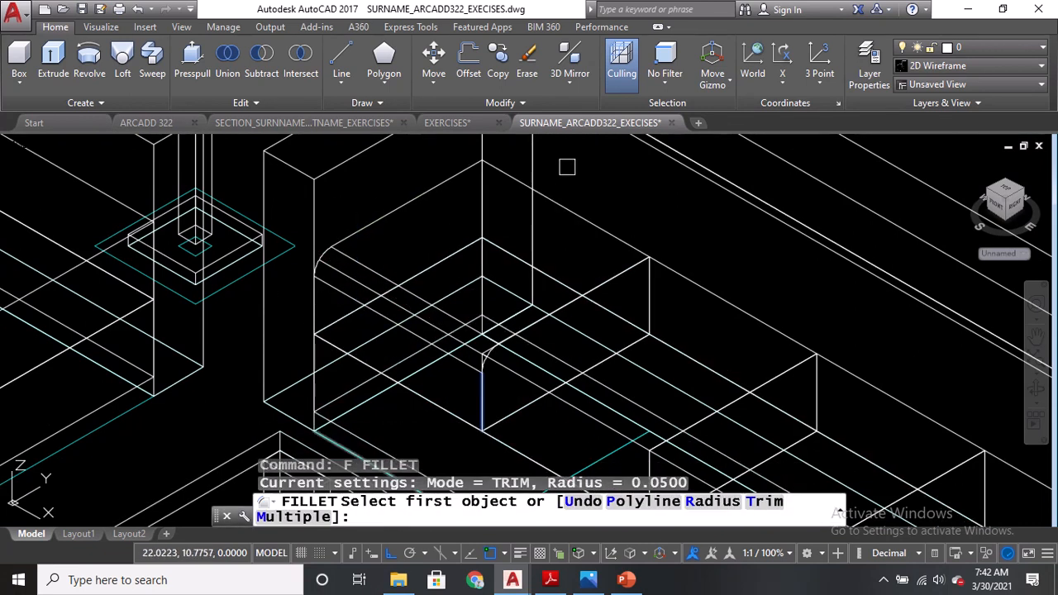
{"action": "left_click", "coordinate": [501, 172]}
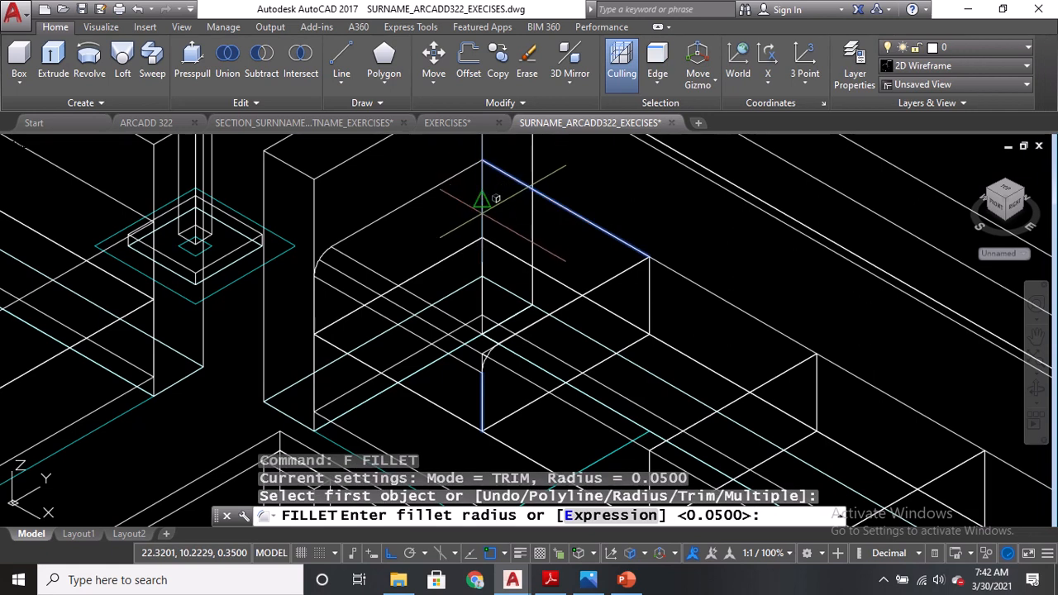
{"action": "key", "text": "ctrl"}
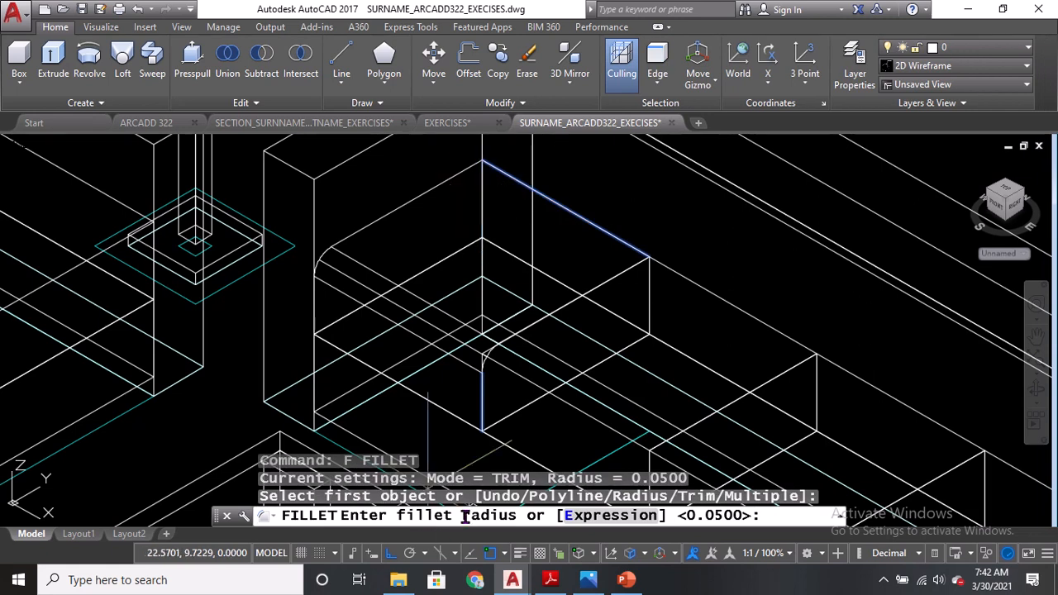
{"action": "key", "text": "Return"}
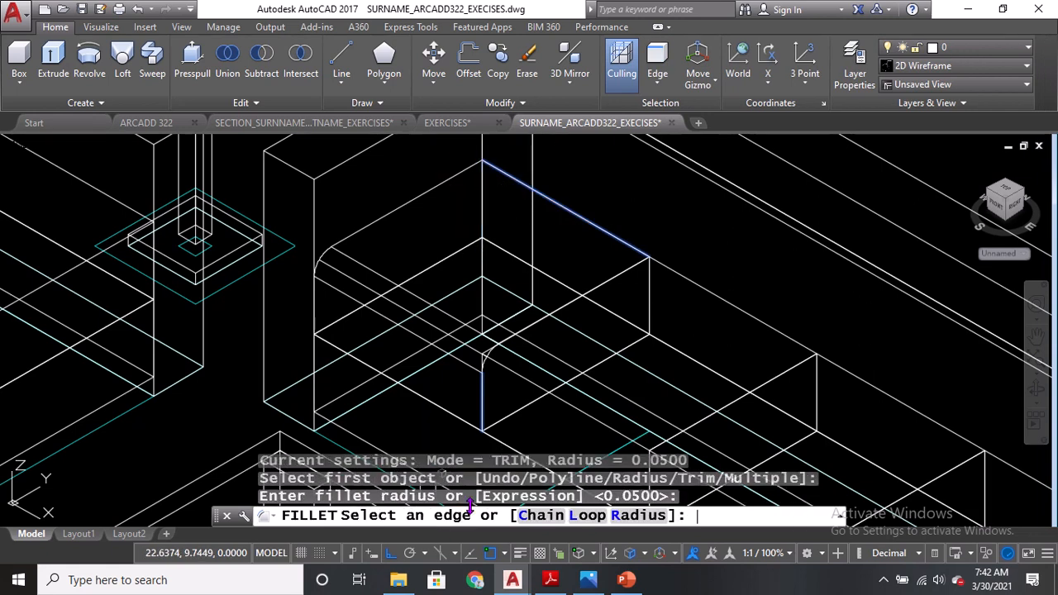
{"action": "left_click", "coordinate": [573, 216]}
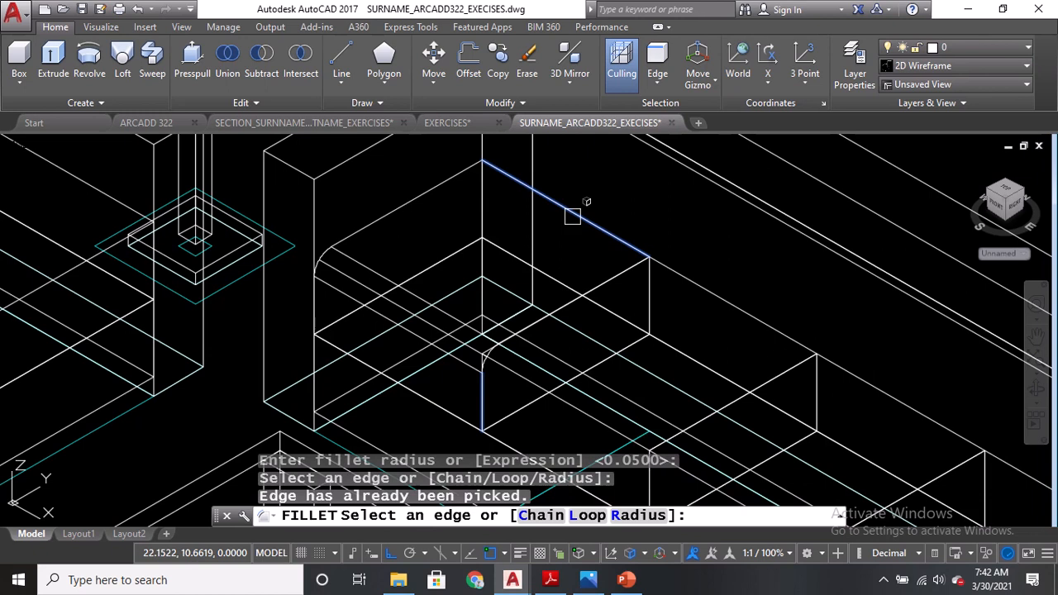
{"action": "left_click", "coordinate": [420, 193]}
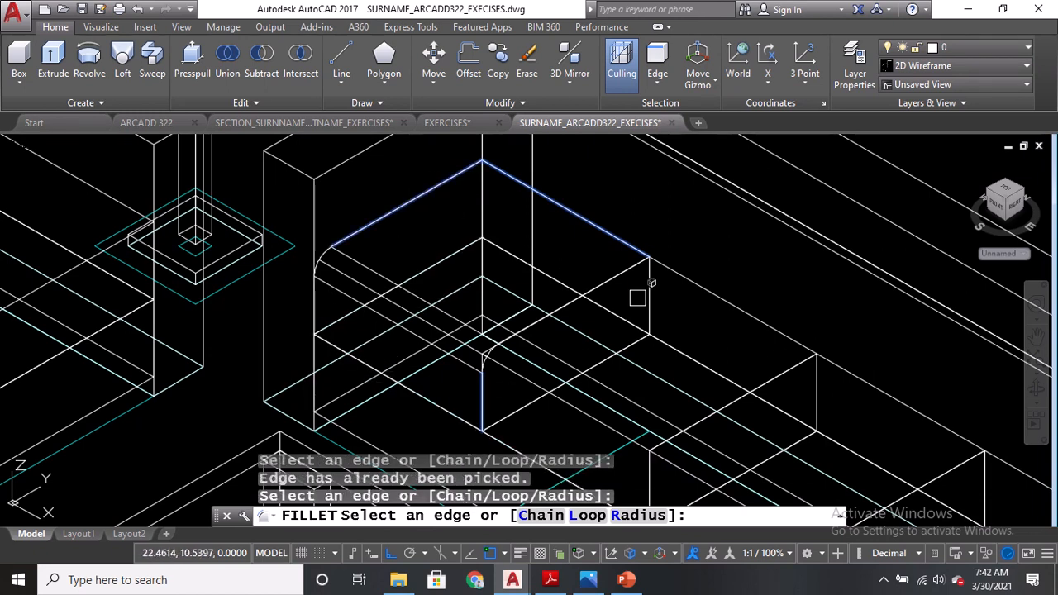
{"action": "left_click", "coordinate": [648, 295]}
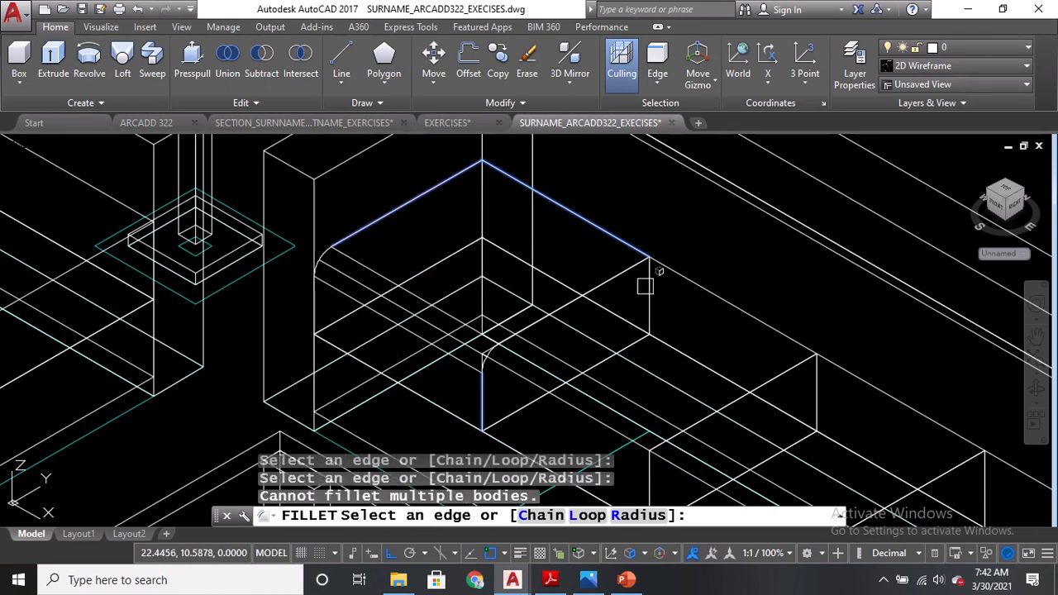
{"action": "left_click", "coordinate": [540, 267]}
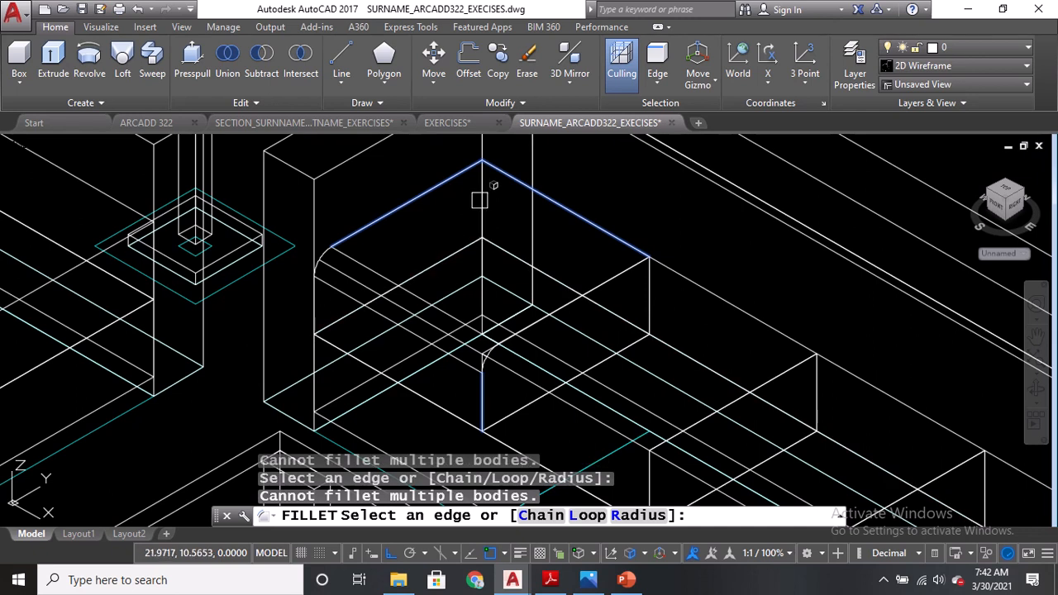
{"action": "key", "text": "Return"}
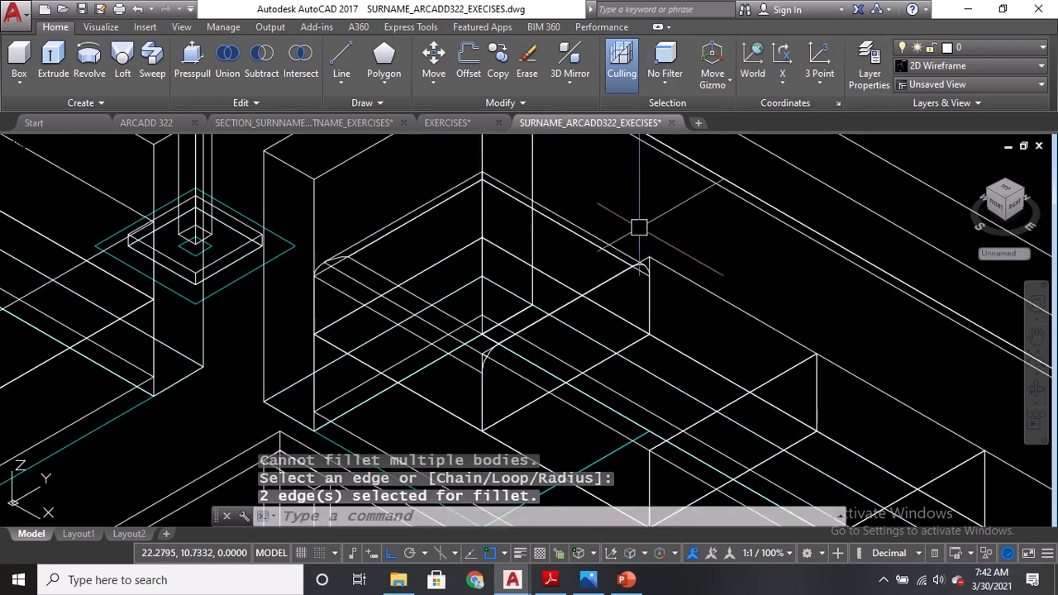
Move the filleted seat cushion block slightly upward.
{"action": "middle_click_drag", "start_coordinate": [693, 417], "coordinate": [662, 332]}
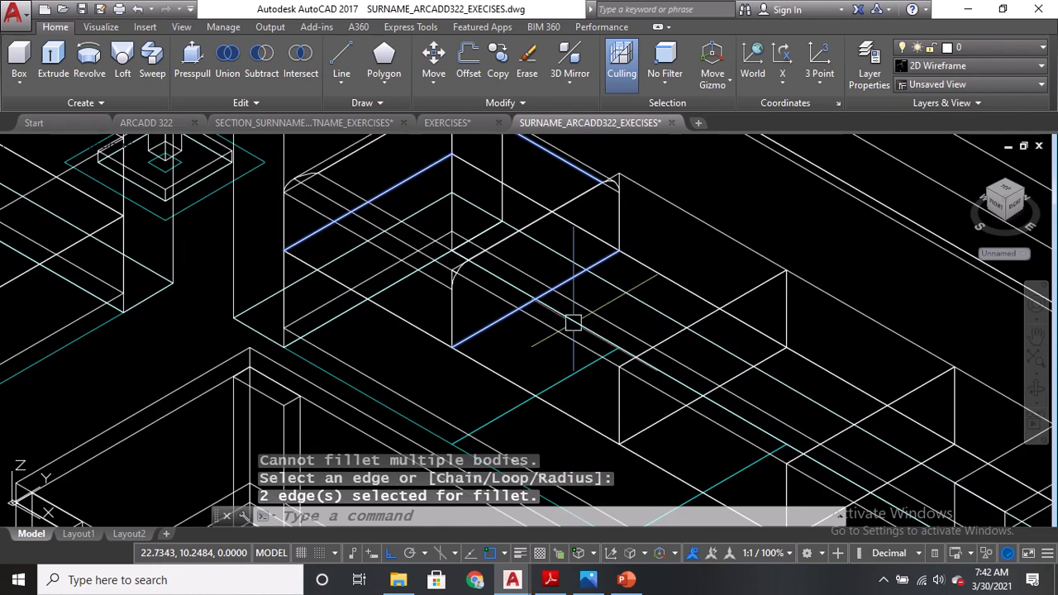
{"action": "middle_click_drag", "start_coordinate": [351, 223], "coordinate": [362, 273]}
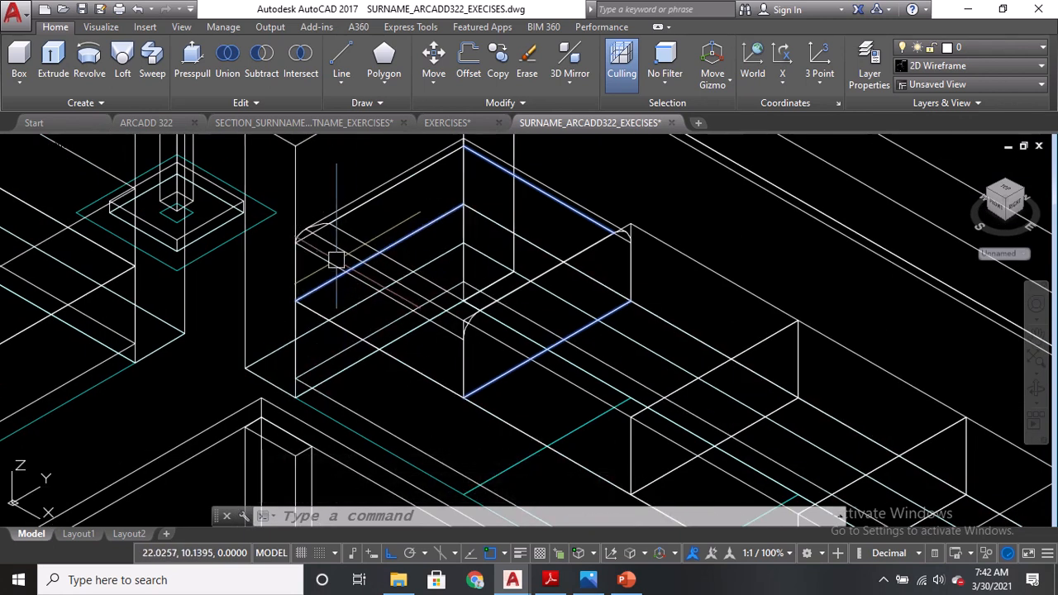
{"action": "type", "text": "m"}
{"action": "key", "text": "Return"}
{"action": "left_click", "coordinate": [296, 302]}
{"action": "key", "text": "Return"}
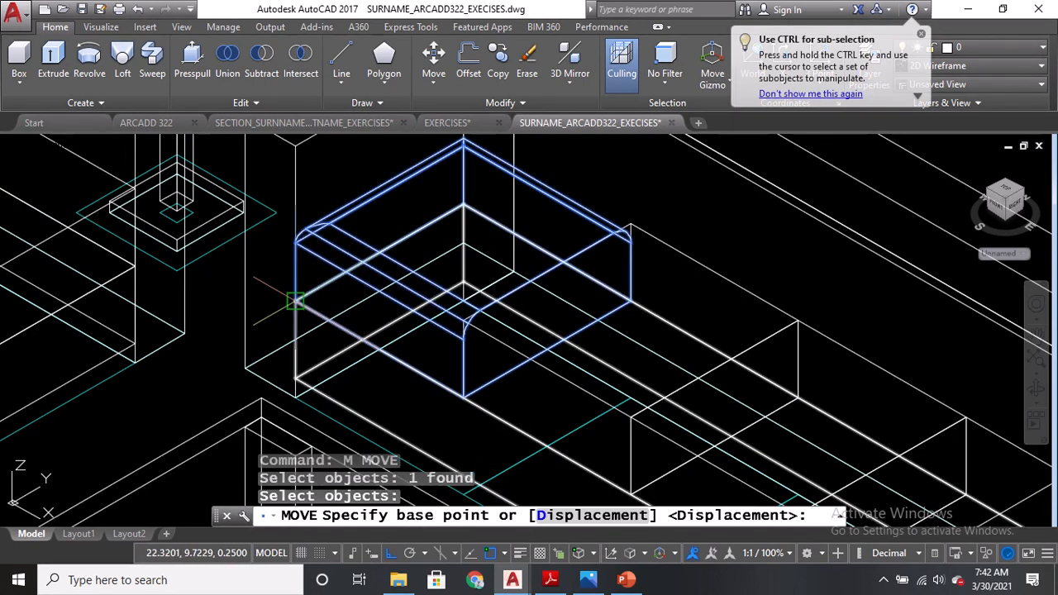
{"action": "left_click", "coordinate": [296, 302]}
{"action": "left_click", "coordinate": [296, 280]}
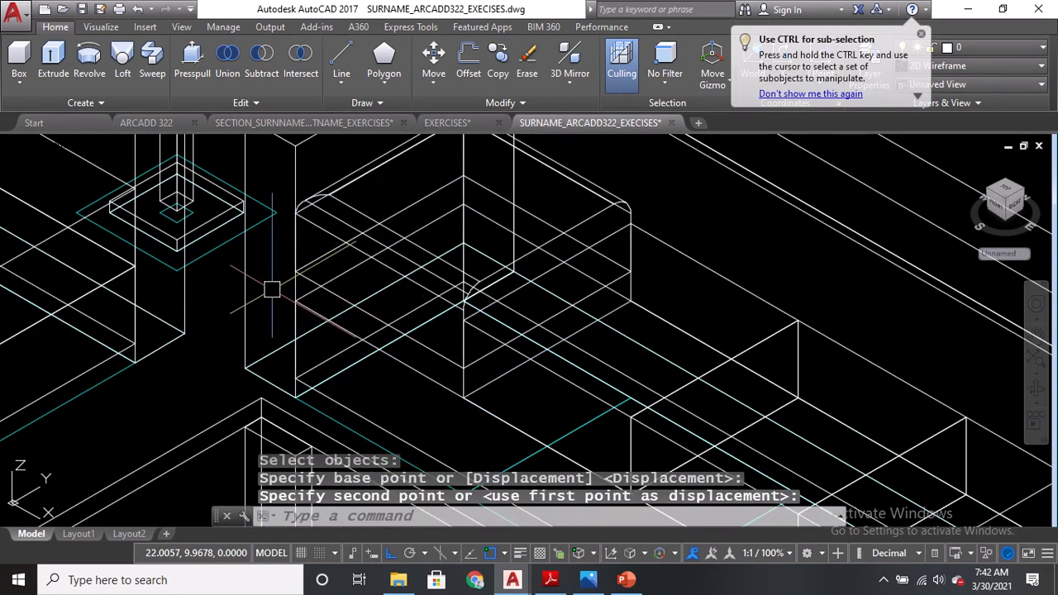
Fillet the four bottom edges of the moved seat cushion using the 0.05 radius.
{"action": "type", "text": "f"}
{"action": "key", "text": "Return"}
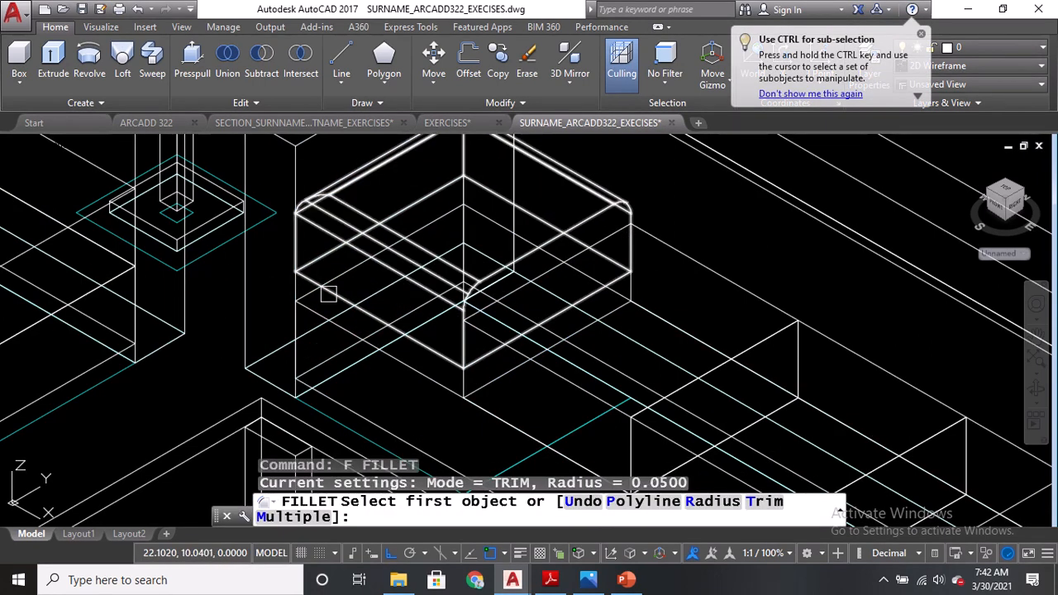
{"action": "left_click", "coordinate": [328, 294]}
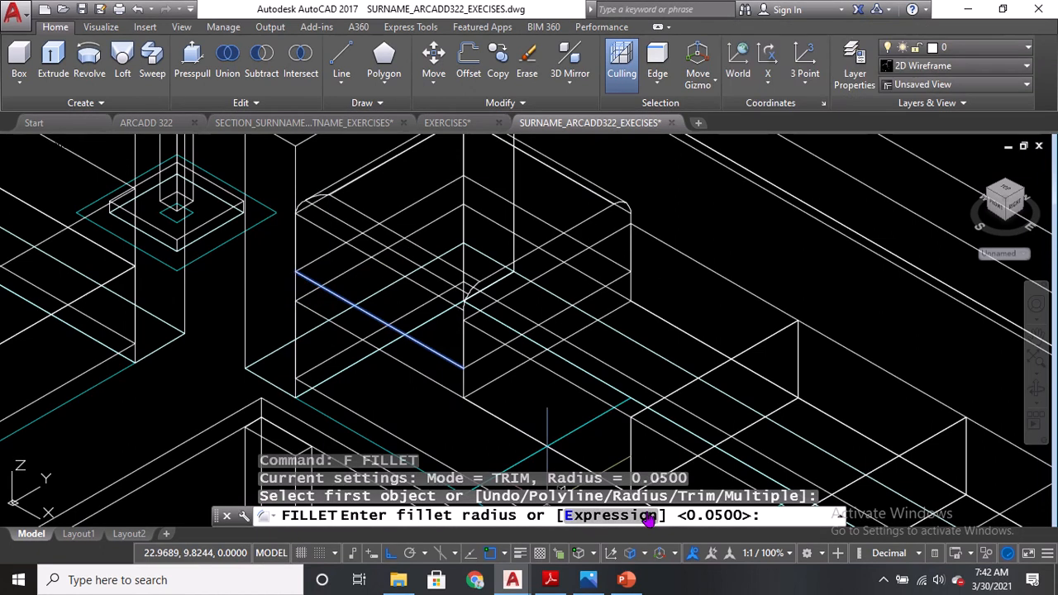
{"action": "key", "text": "Return"}
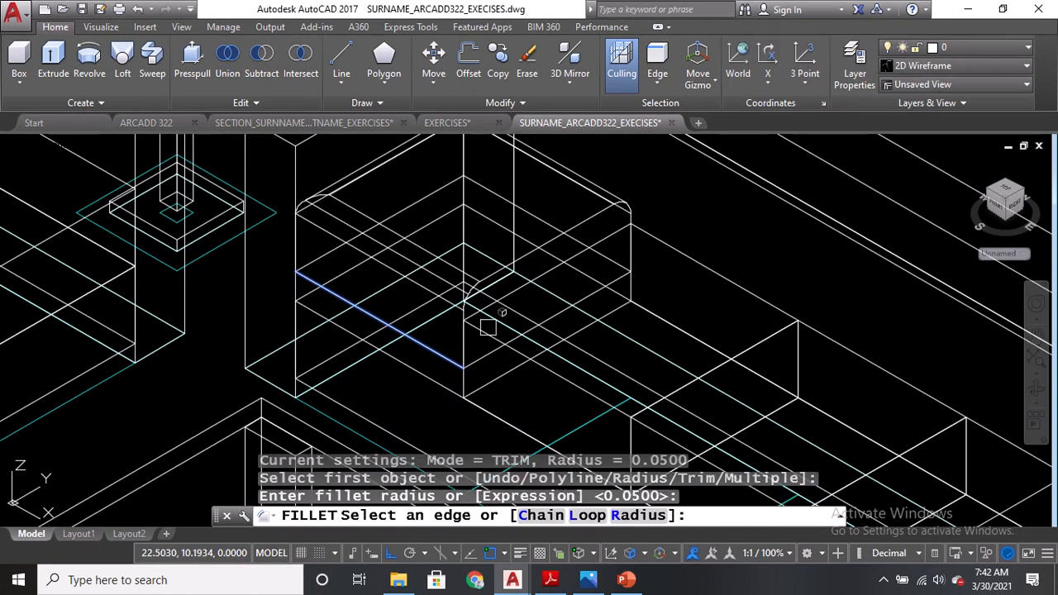
{"action": "left_click", "coordinate": [333, 290]}
{"action": "left_click", "coordinate": [412, 203]}
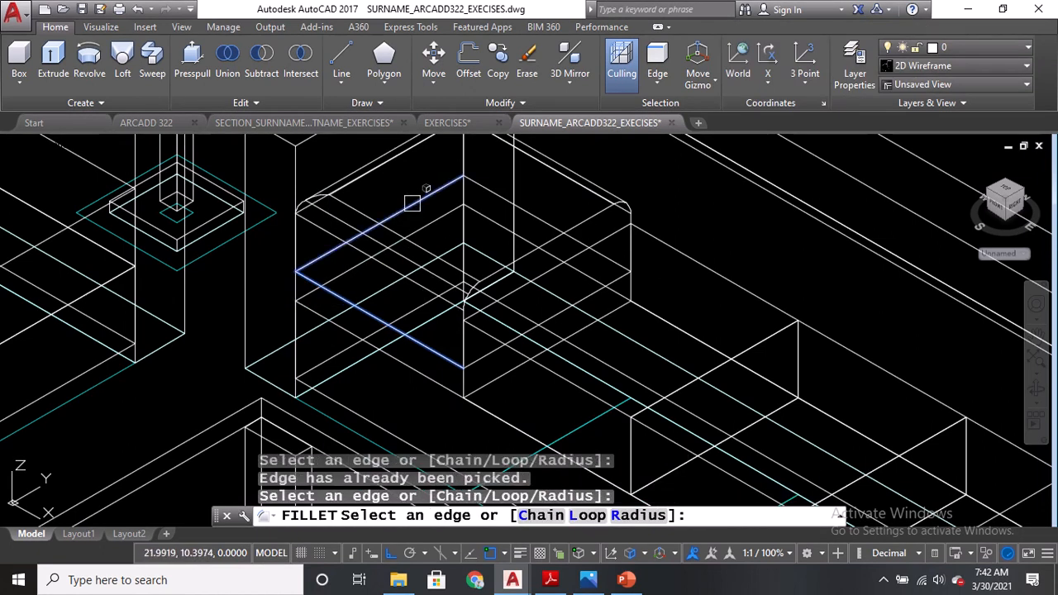
{"action": "left_click", "coordinate": [532, 223]}
{"action": "left_click", "coordinate": [552, 317]}
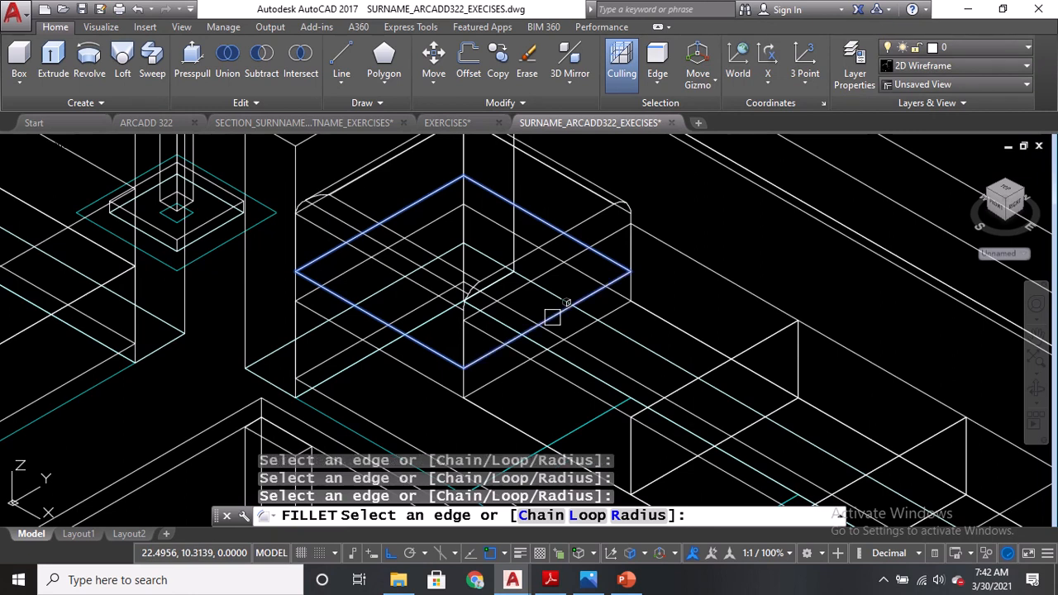
{"action": "key", "text": "Return"}
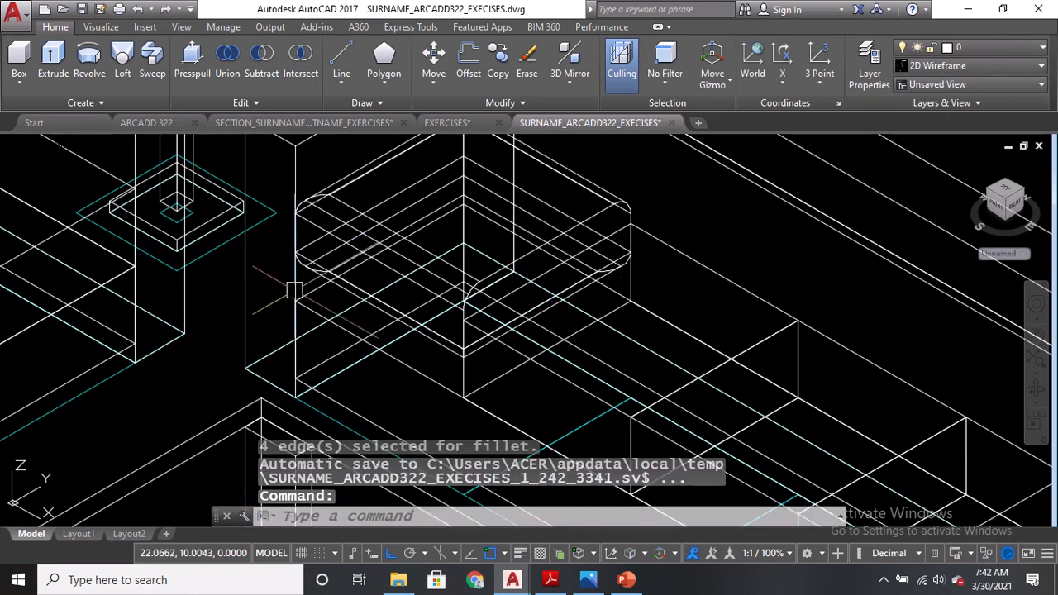
Try to move the filleted seat cushion to a new position, then undo the move.
{"action": "type", "text": "M"}
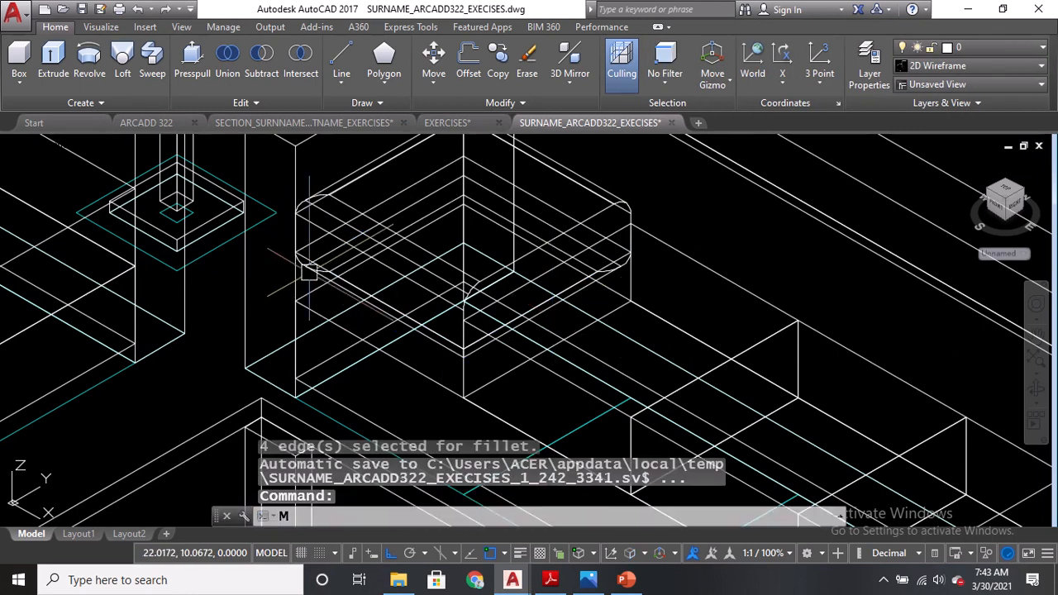
{"action": "key", "text": "Return"}
{"action": "left_click", "coordinate": [331, 236]}
{"action": "key", "text": "Return"}
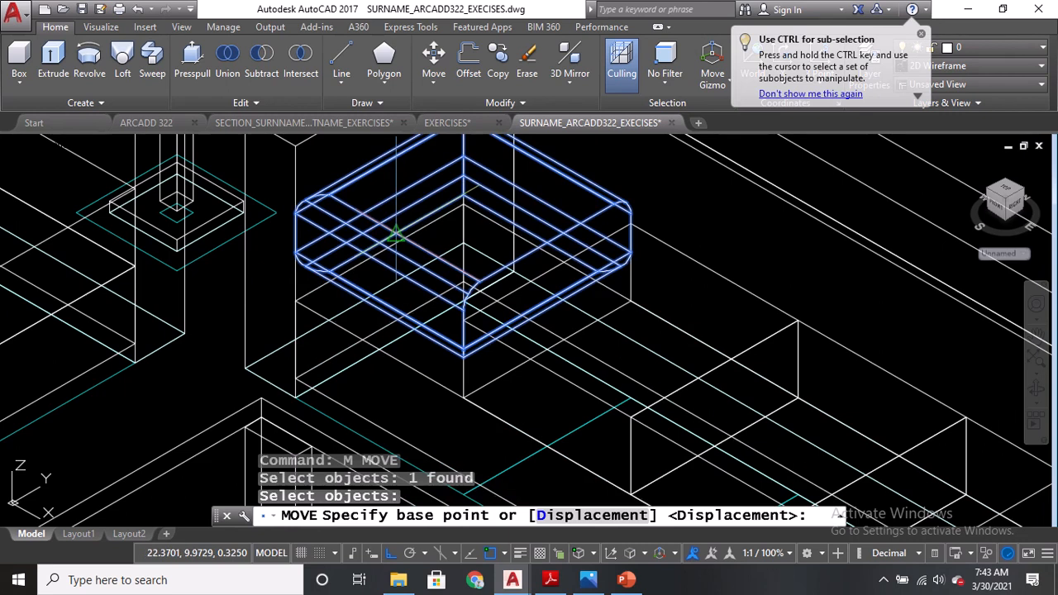
{"action": "left_click", "coordinate": [379, 252]}
{"action": "left_click", "coordinate": [396, 234]}
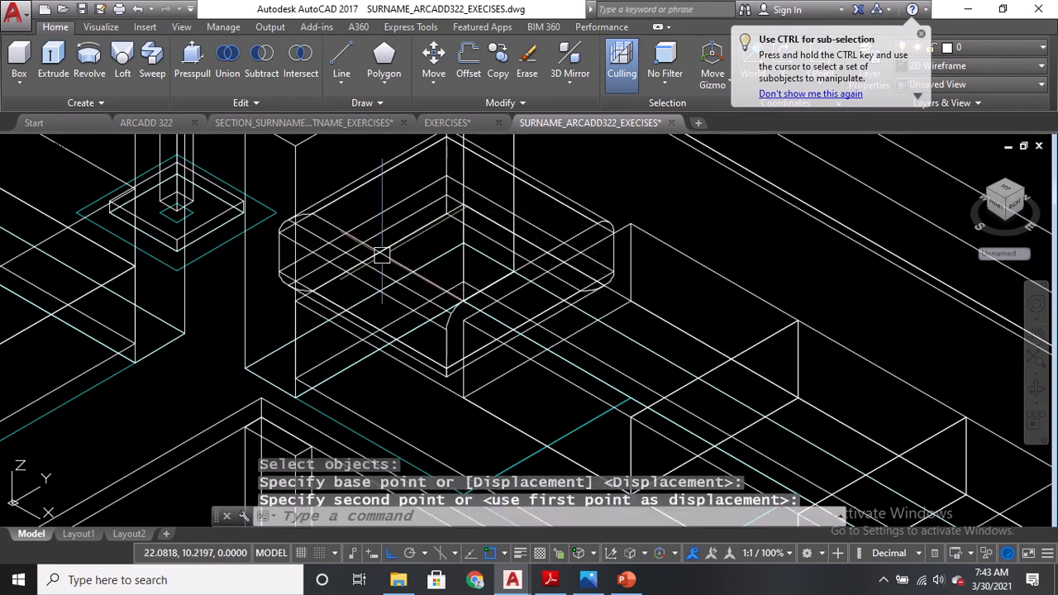
{"action": "key", "text": "ctrl+z"}
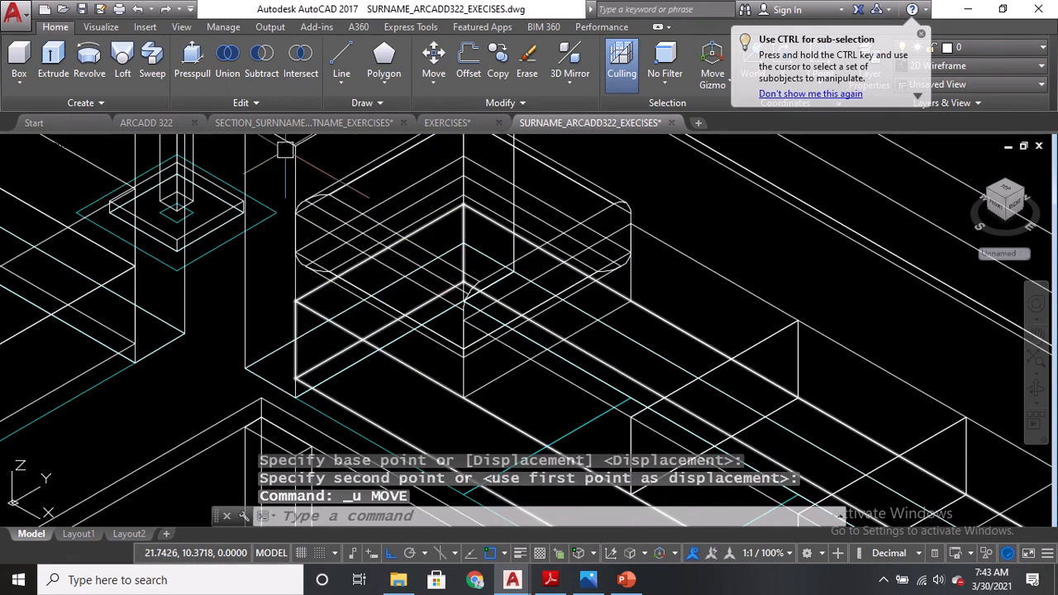
Switch the viewport visual style to Conceptual.
{"action": "left_click", "coordinate": [108, 146]}
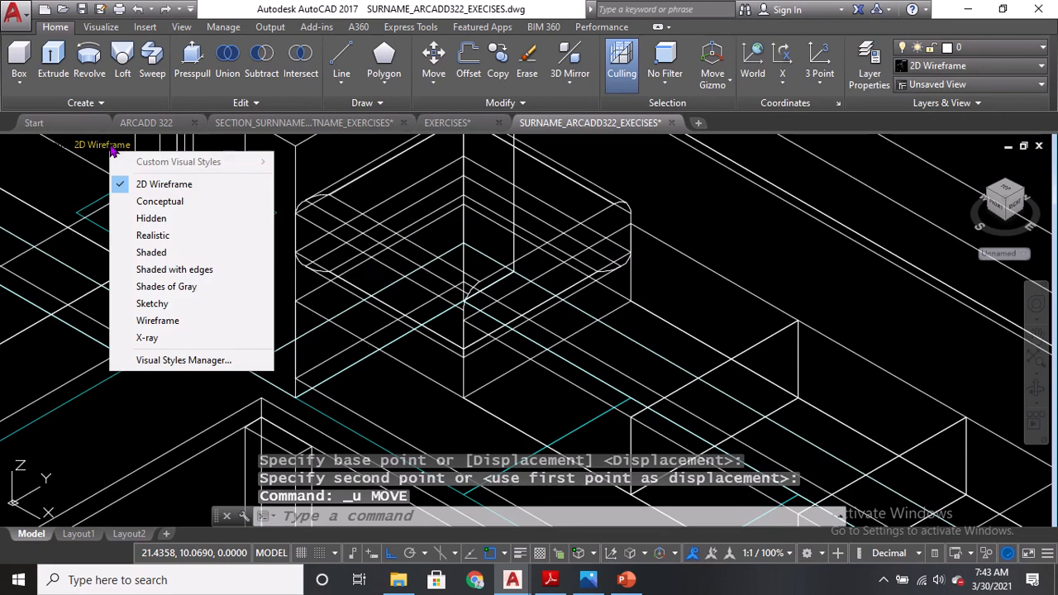
{"action": "left_click", "coordinate": [153, 203]}
Move the filleted seat cushion slightly downward.
{"action": "type", "text": "m"}
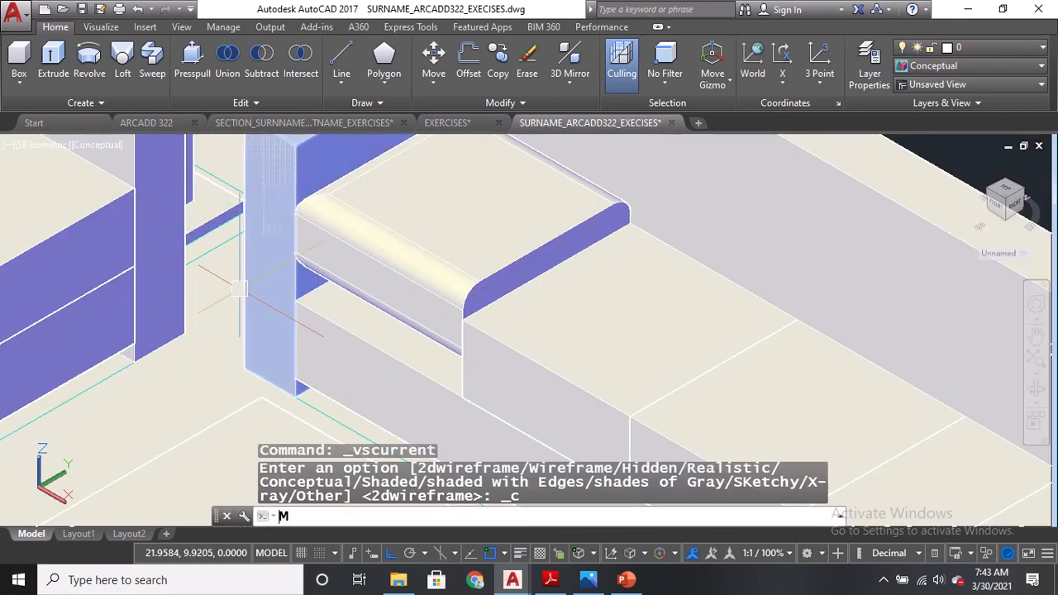
{"action": "key", "text": "Return"}
{"action": "left_click", "coordinate": [335, 258]}
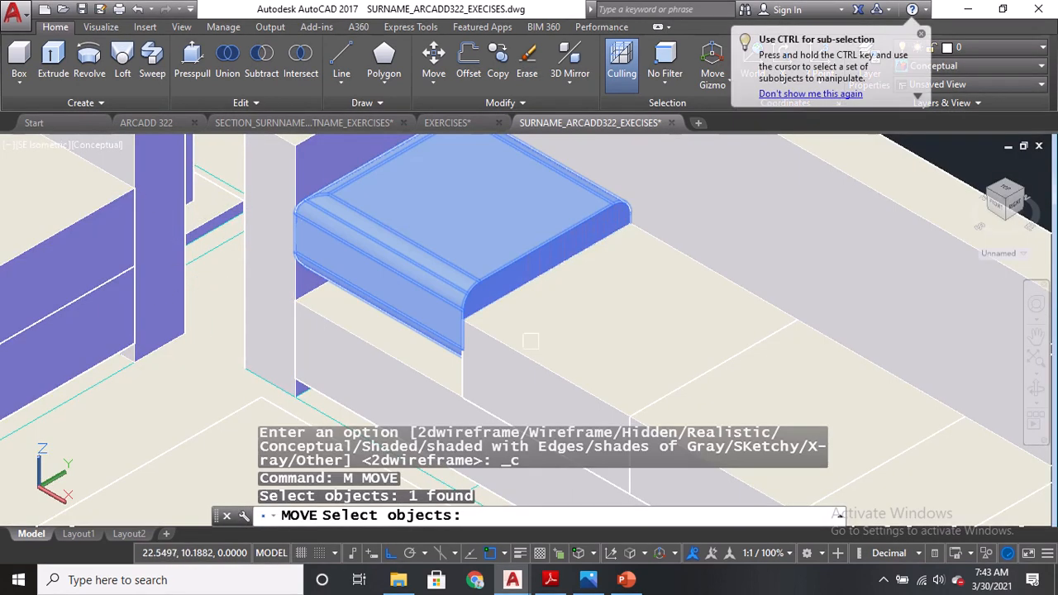
{"action": "key", "text": "Return"}
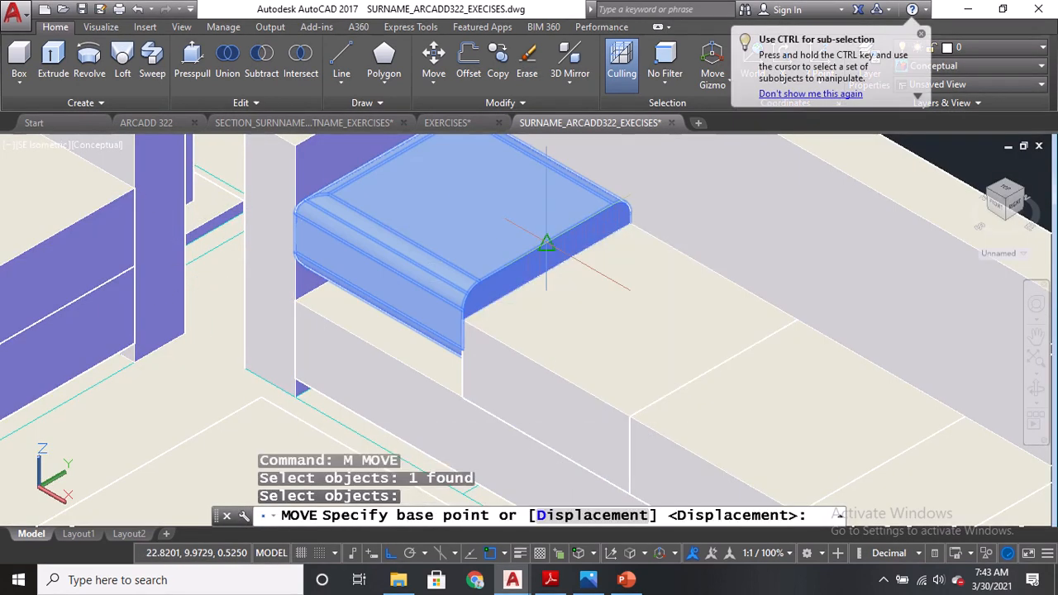
{"action": "left_click", "coordinate": [546, 243]}
{"action": "left_click", "coordinate": [546, 270]}
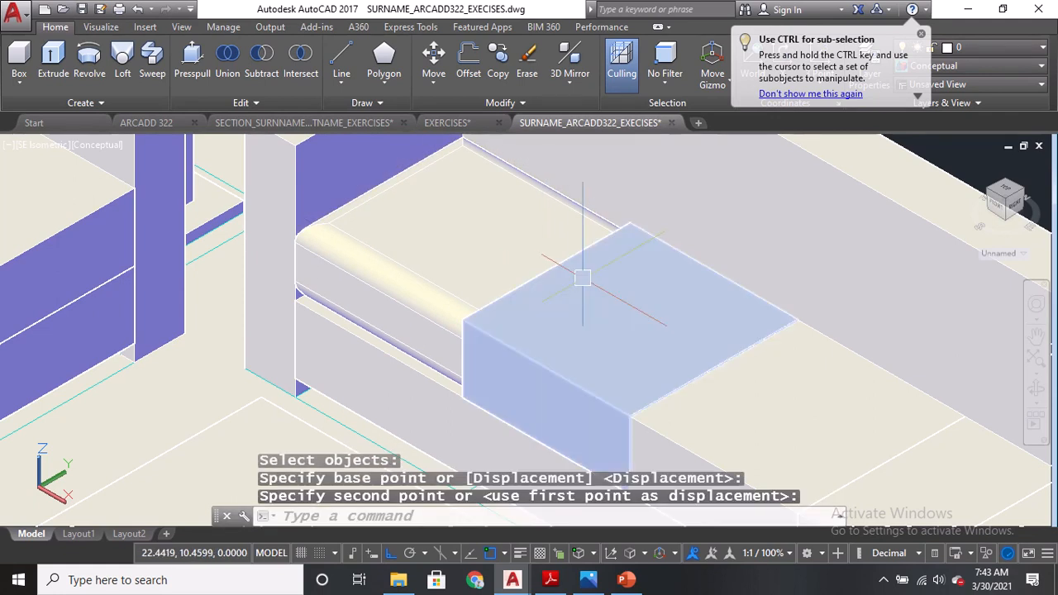
Fillet the top inner edge of the sofa's left armrest using the 0.05 radius.
{"action": "middle_click_drag", "start_coordinate": [548, 352], "coordinate": [409, 349]}
{"action": "scroll", "coordinate": [453, 296], "scroll_direction": "down", "scroll_amount": 2}
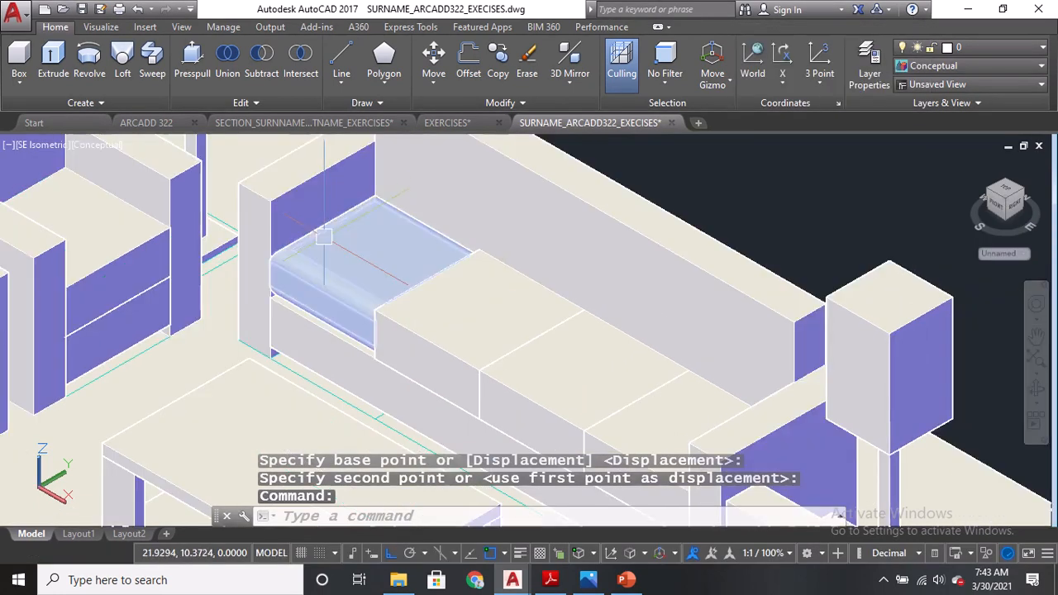
{"action": "middle_click_drag", "start_coordinate": [274, 181], "coordinate": [305, 269]}
{"action": "scroll", "coordinate": [305, 270], "scroll_direction": "up", "scroll_amount": 2}
{"action": "type", "text": "f"}
{"action": "key", "text": "Return"}
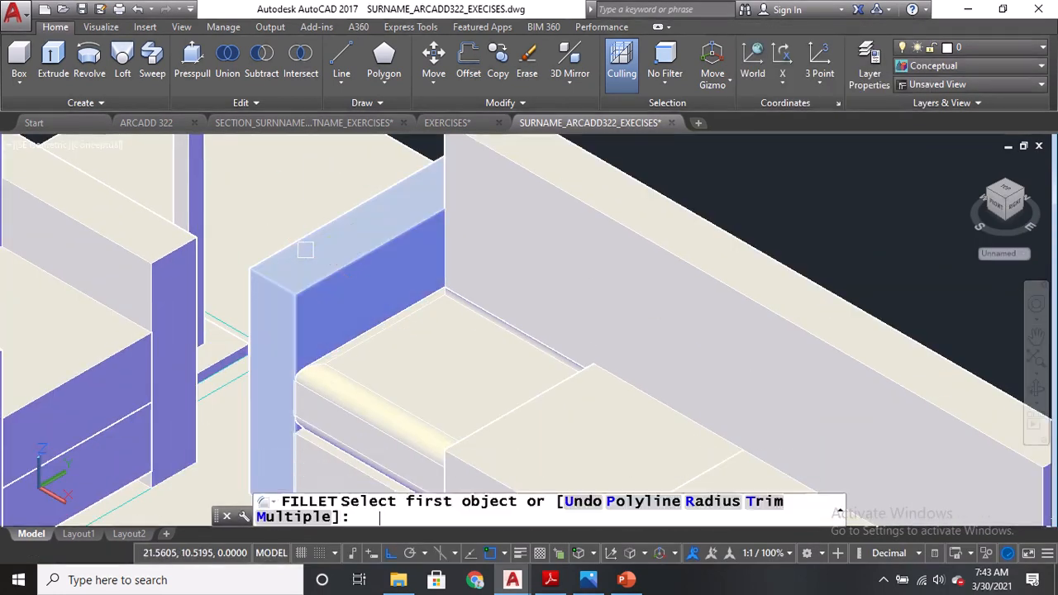
{"action": "left_click", "coordinate": [339, 218]}
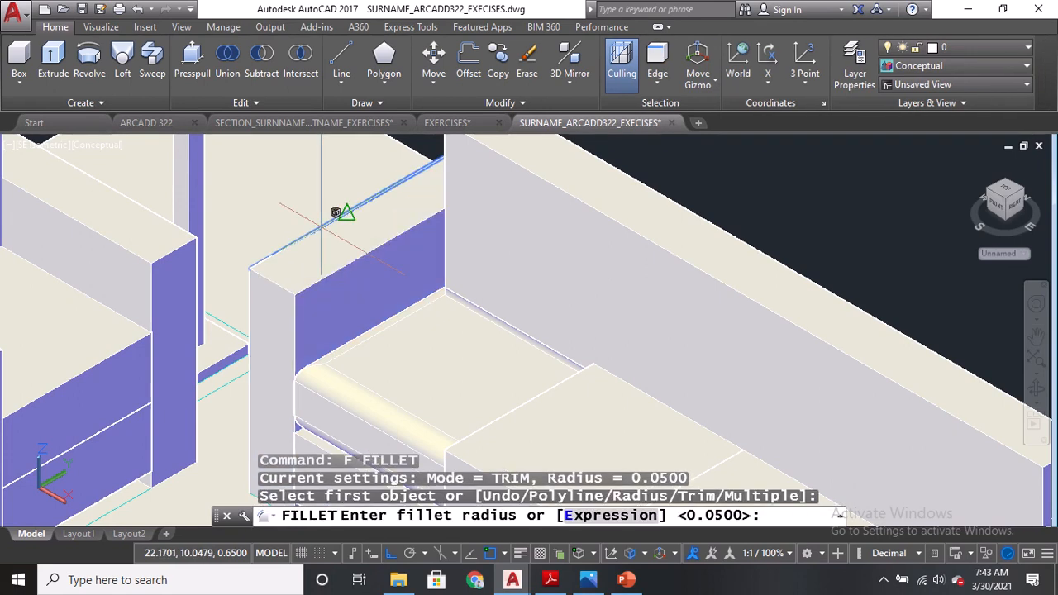
{"action": "key", "text": "Return"}
Fillet three more edges of the sofa's left armrest using the 0.05 radius.
{"action": "key", "text": "Return"}
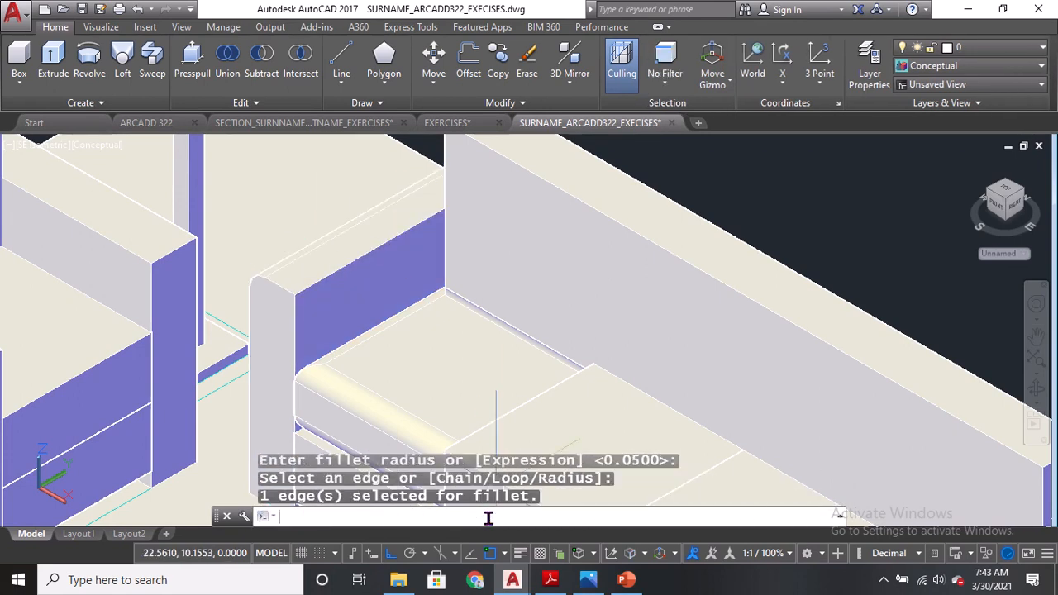
{"action": "key", "text": "Escape"}
{"action": "type", "text": "f"}
{"action": "key", "text": "Return"}
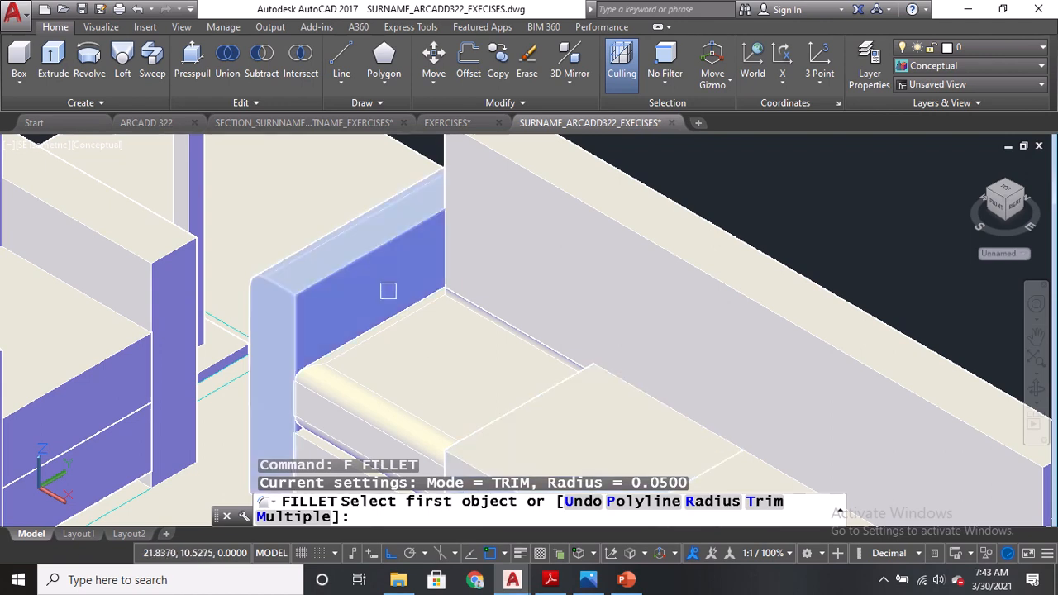
{"action": "left_click", "coordinate": [377, 263]}
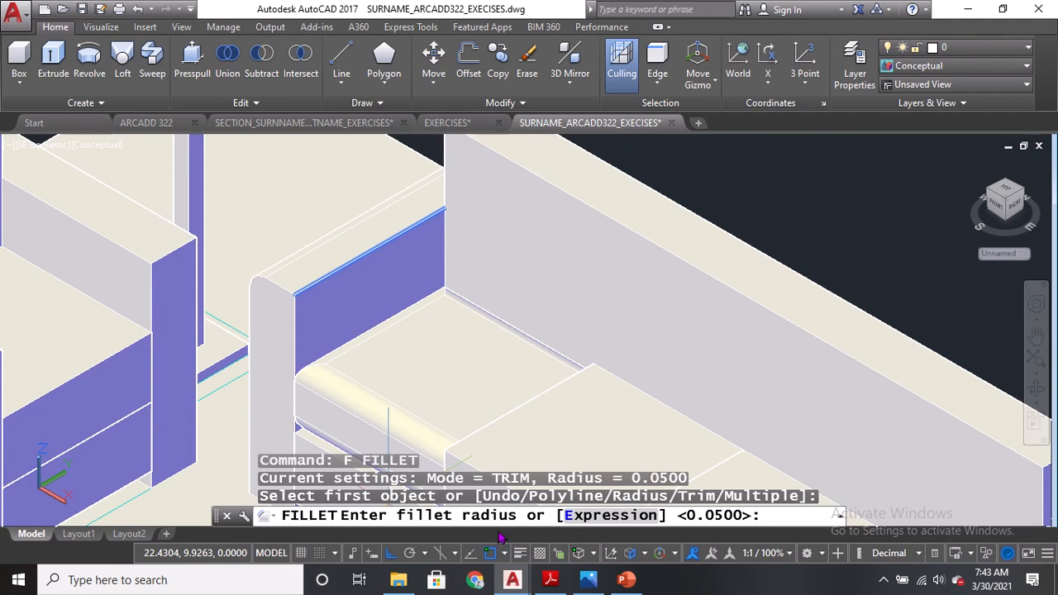
{"action": "key", "text": "Return"}
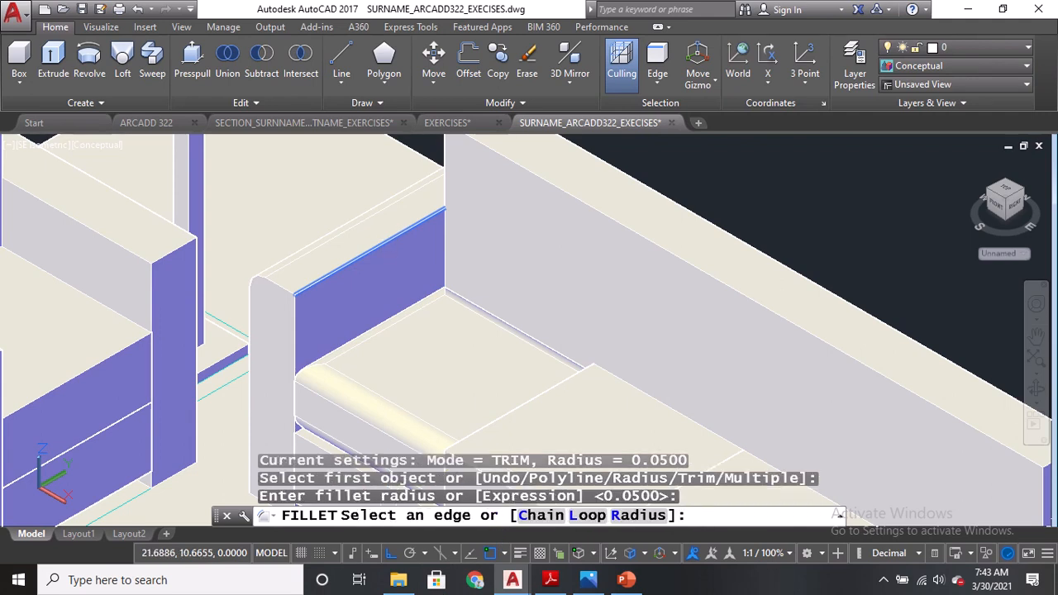
{"action": "left_click", "coordinate": [402, 233]}
{"action": "left_click", "coordinate": [296, 313]}
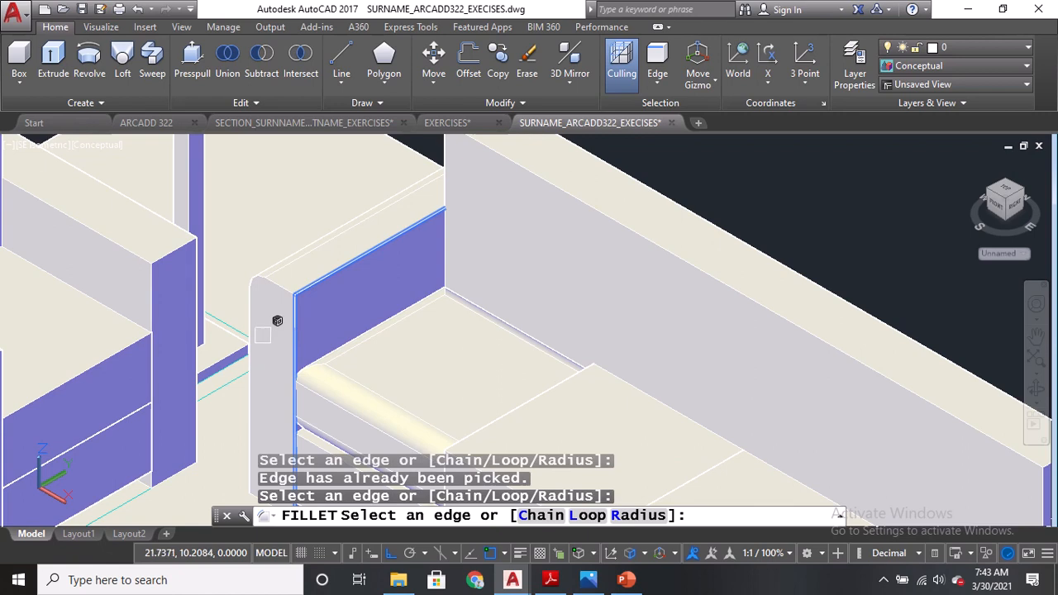
{"action": "left_click", "coordinate": [255, 328]}
{"action": "scroll", "coordinate": [283, 279], "scroll_direction": "down", "scroll_amount": 2}
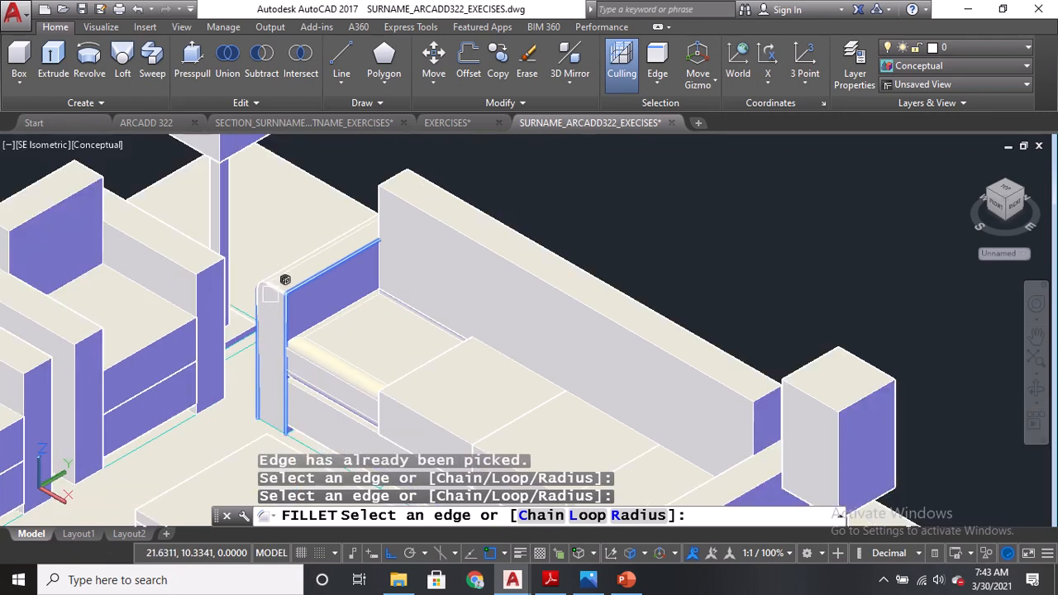
{"action": "scroll", "coordinate": [274, 453], "scroll_direction": "up", "scroll_amount": 3}
{"action": "left_click", "coordinate": [280, 382]}
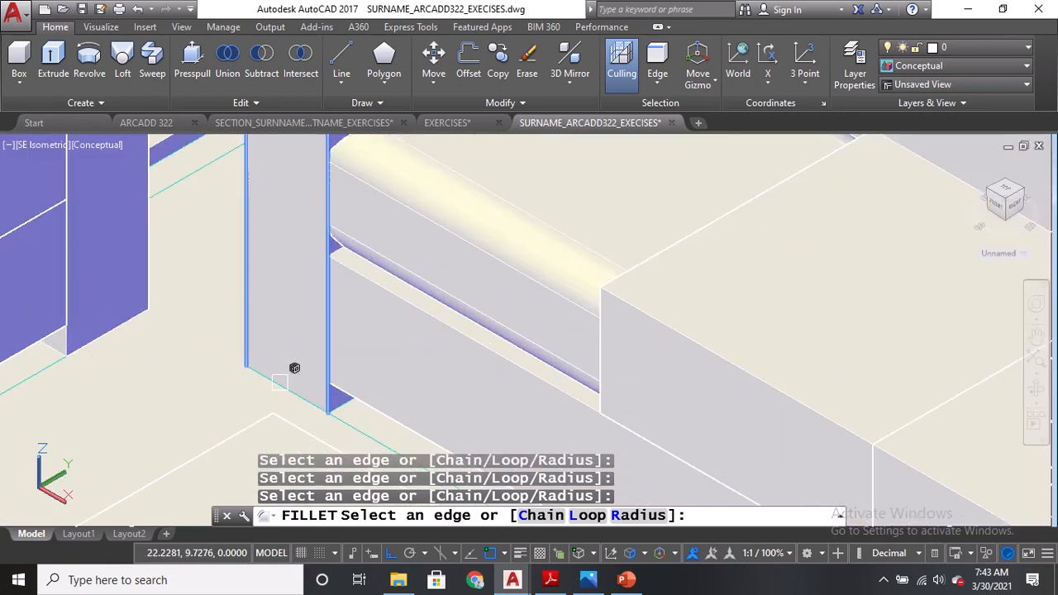
{"action": "key", "text": "Return"}
{"action": "scroll", "coordinate": [385, 299], "scroll_direction": "down", "scroll_amount": 3}
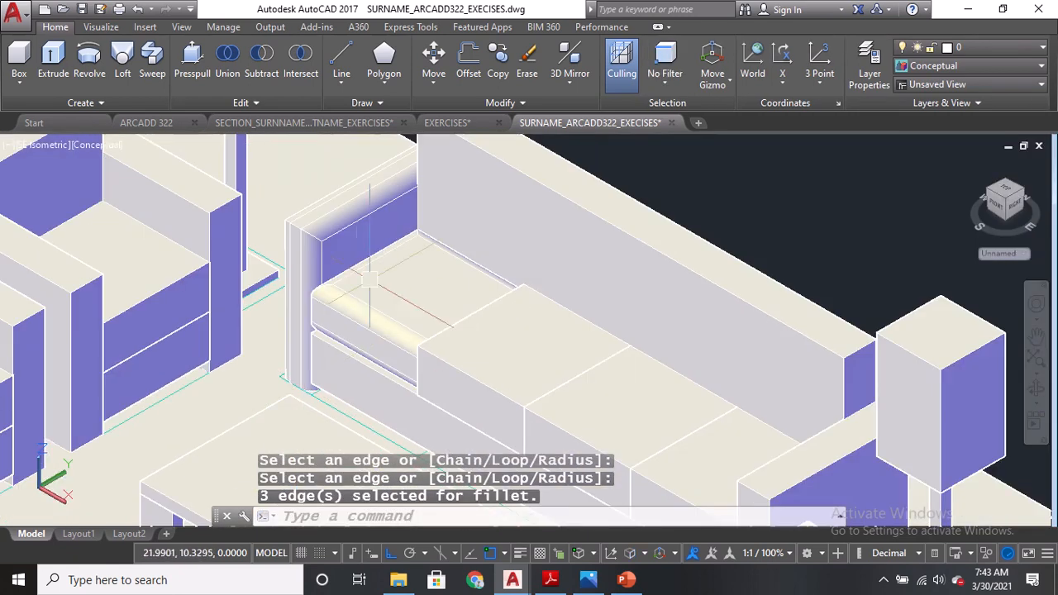
{"action": "scroll", "coordinate": [386, 299], "scroll_direction": "up", "scroll_amount": 1}
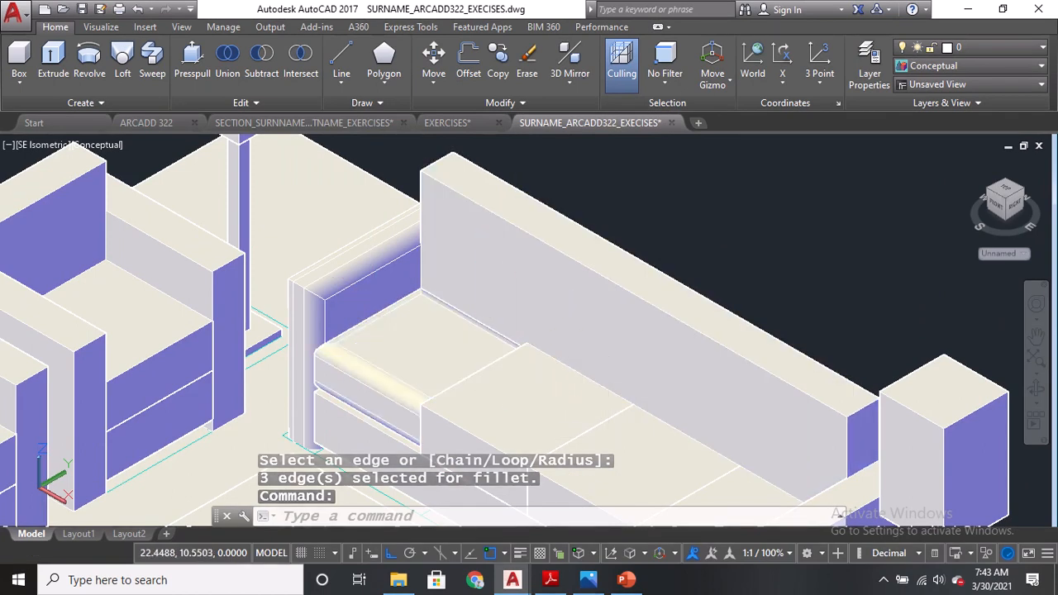
Fillet three edges of the middle sofa seat cushion using the 0.05 radius.
{"action": "middle_click_drag", "start_coordinate": [517, 357], "coordinate": [570, 258]}
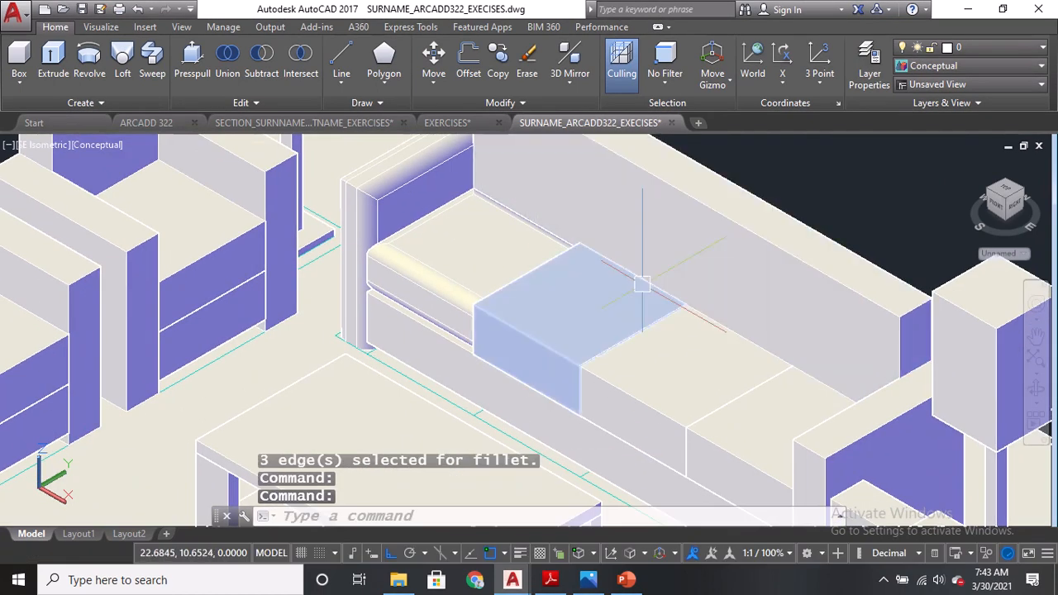
{"action": "middle_click_drag", "start_coordinate": [481, 292], "coordinate": [465, 343]}
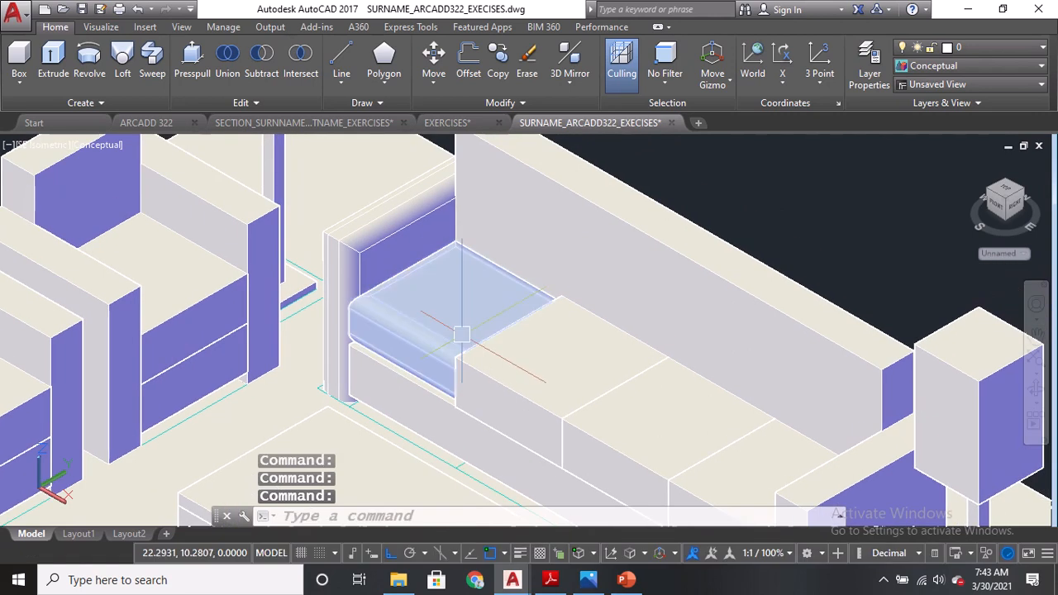
{"action": "type", "text": "f"}
{"action": "key", "text": "Return"}
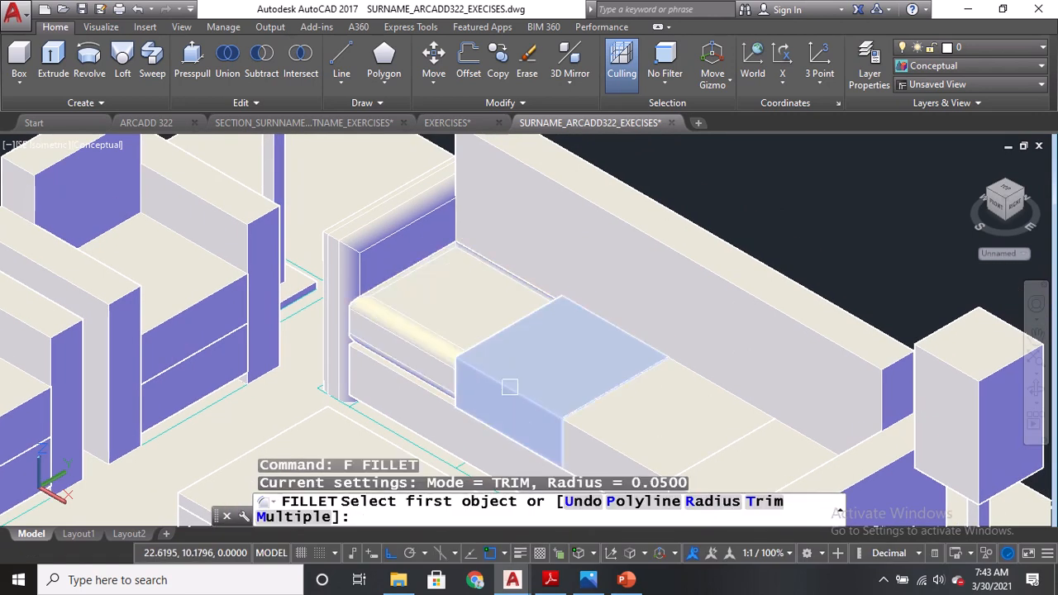
{"action": "left_click", "coordinate": [509, 388]}
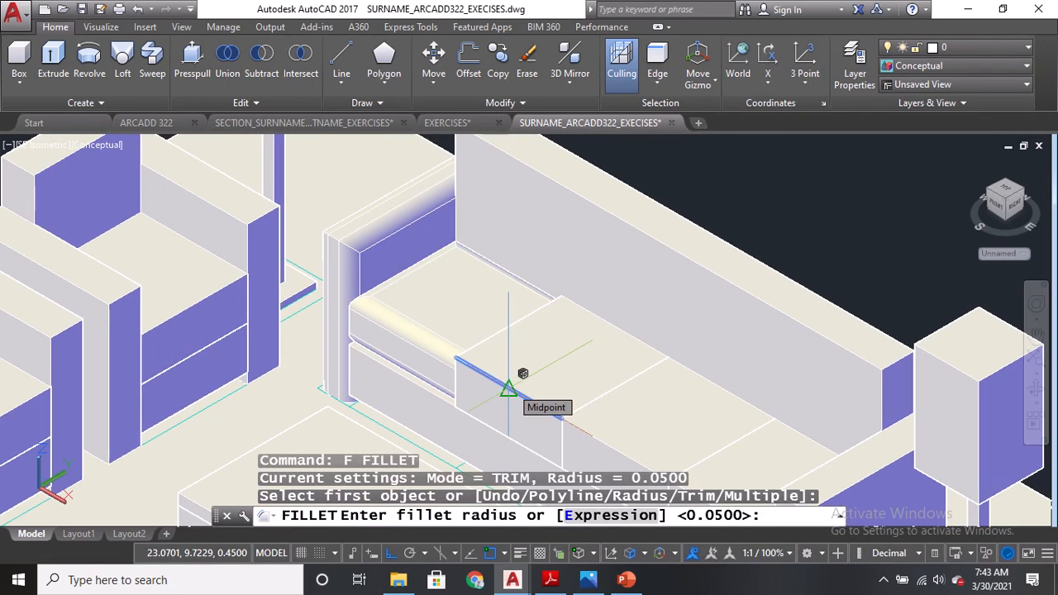
{"action": "left_click", "coordinate": [740, 512]}
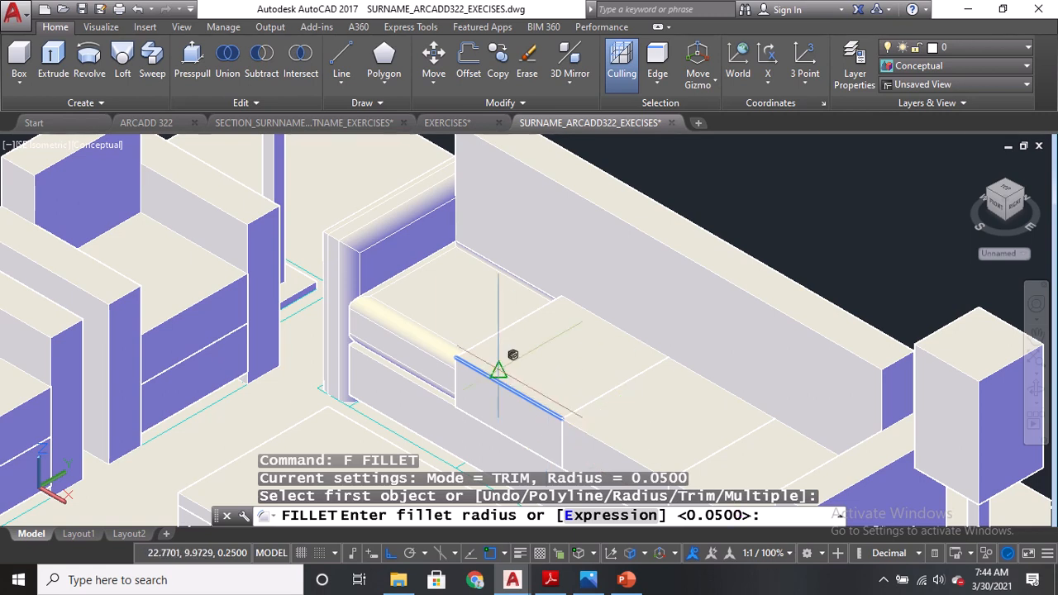
{"action": "key", "text": "Return"}
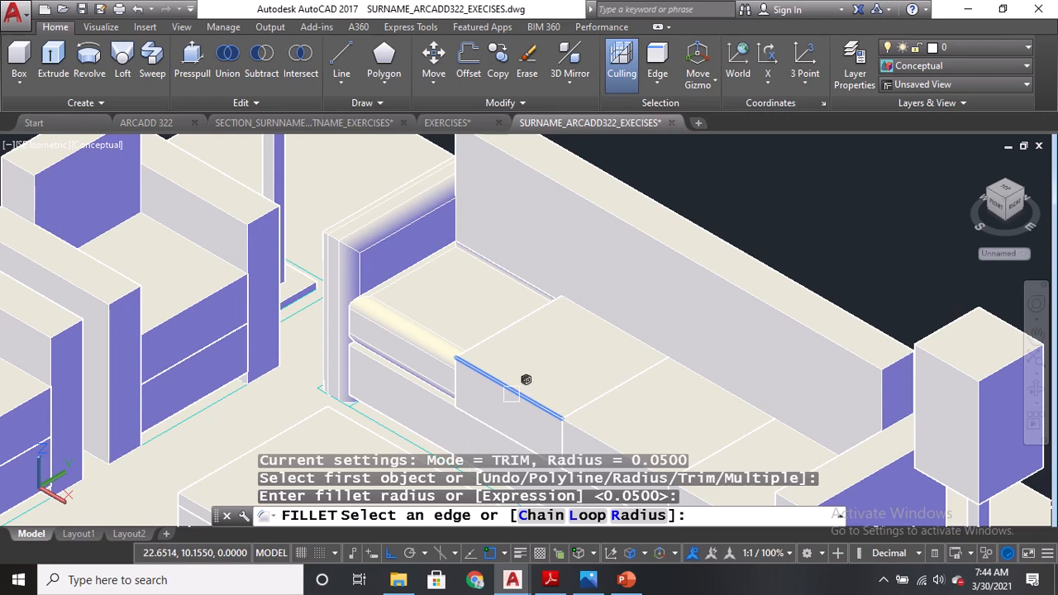
{"action": "left_click", "coordinate": [526, 379]}
{"action": "left_click", "coordinate": [549, 304]}
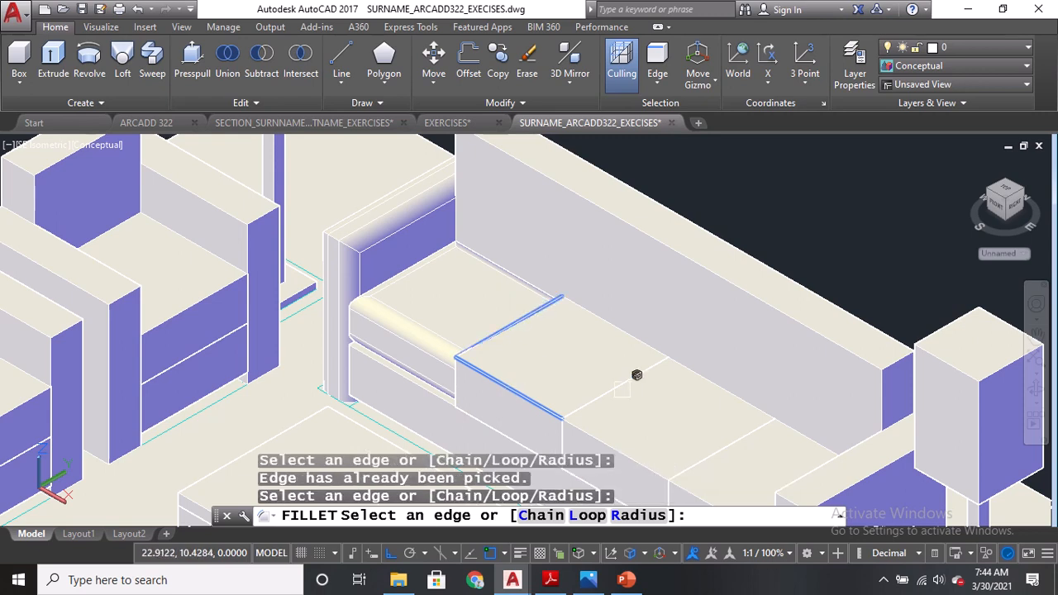
{"action": "left_click", "coordinate": [628, 335]}
{"action": "key", "text": "Return"}
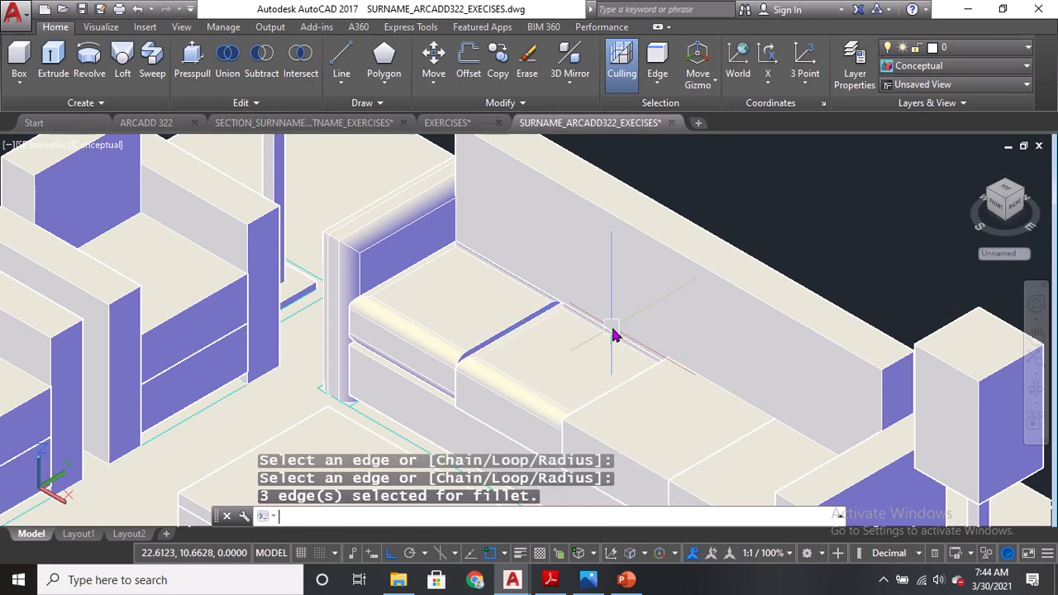
Switch the viewport visual style to Realistic to review the whole living room.
{"action": "scroll", "coordinate": [416, 354], "scroll_direction": "up", "scroll_amount": 3}
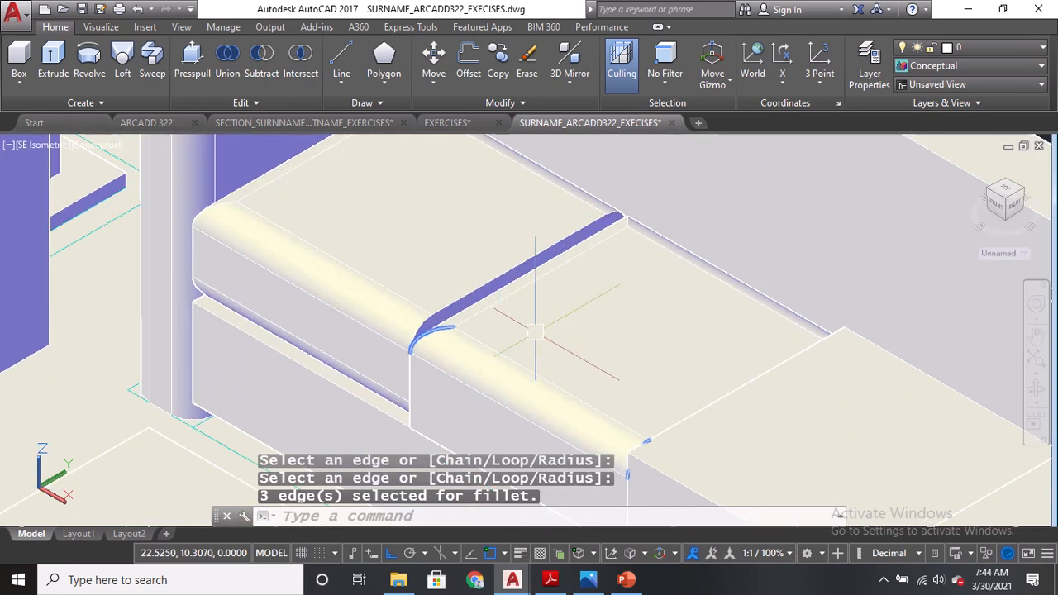
{"action": "scroll", "coordinate": [485, 339], "scroll_direction": "down", "scroll_amount": 4}
{"action": "scroll", "coordinate": [590, 335], "scroll_direction": "up", "scroll_amount": 2}
{"action": "scroll", "coordinate": [503, 377], "scroll_direction": "up", "scroll_amount": 2}
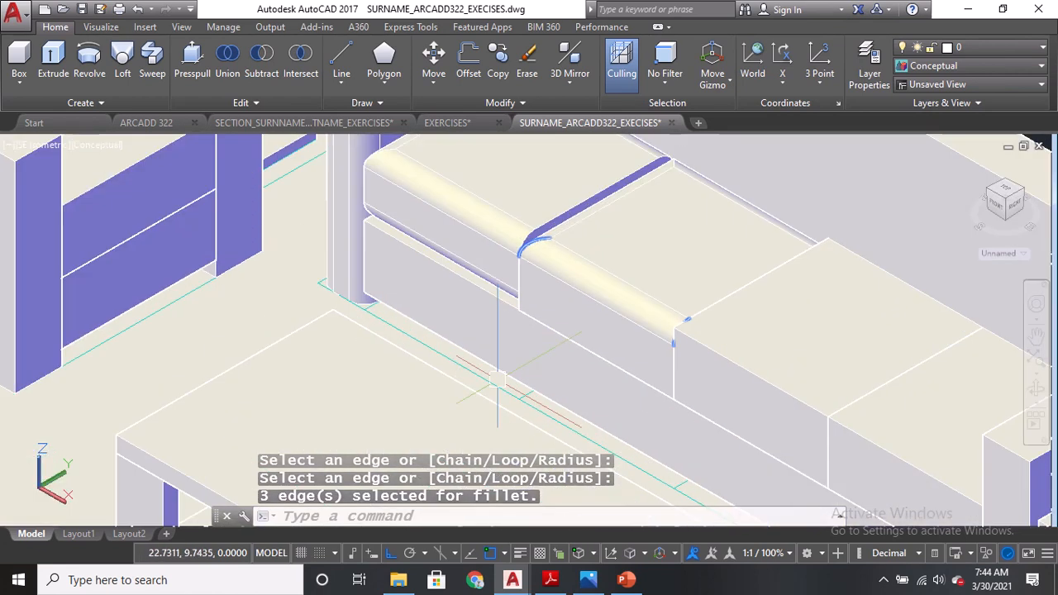
{"action": "scroll", "coordinate": [635, 268], "scroll_direction": "down", "scroll_amount": 3}
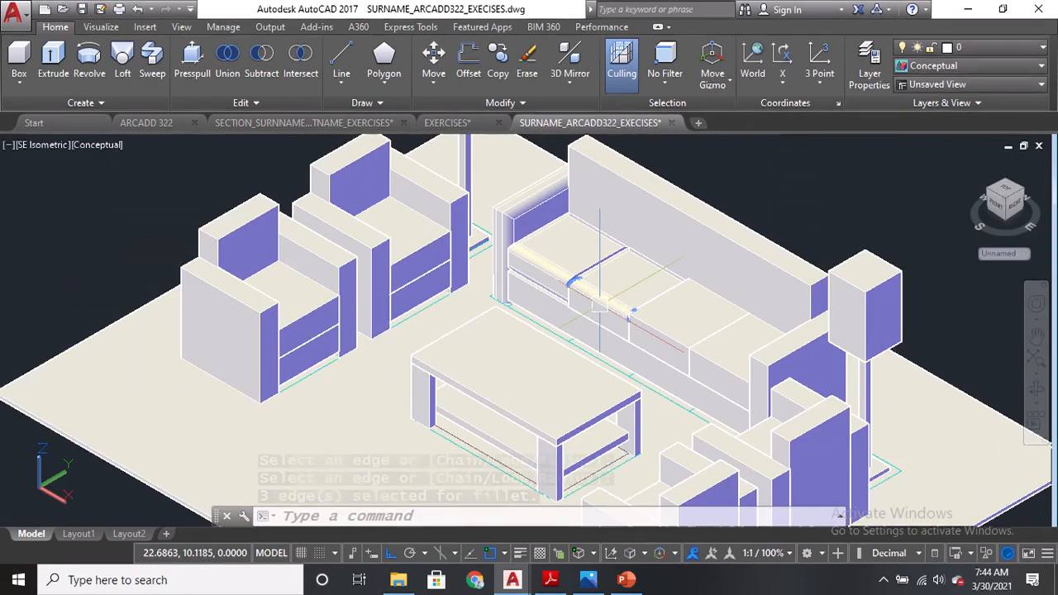
{"action": "middle_click_drag", "start_coordinate": [569, 409], "coordinate": [558, 335]}
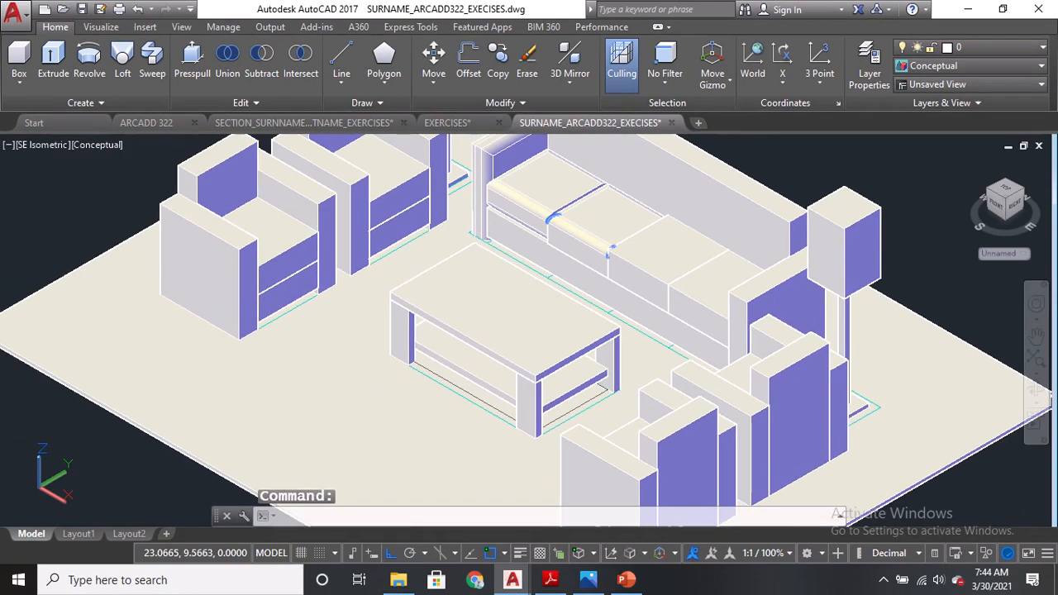
{"action": "left_click", "coordinate": [93, 146]}
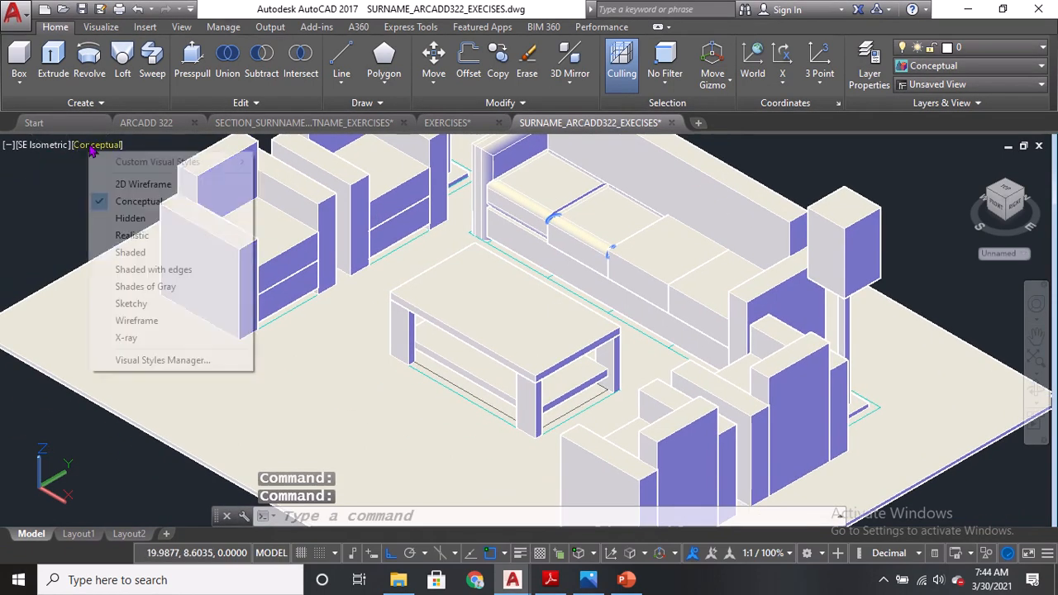
{"action": "left_click", "coordinate": [133, 235]}
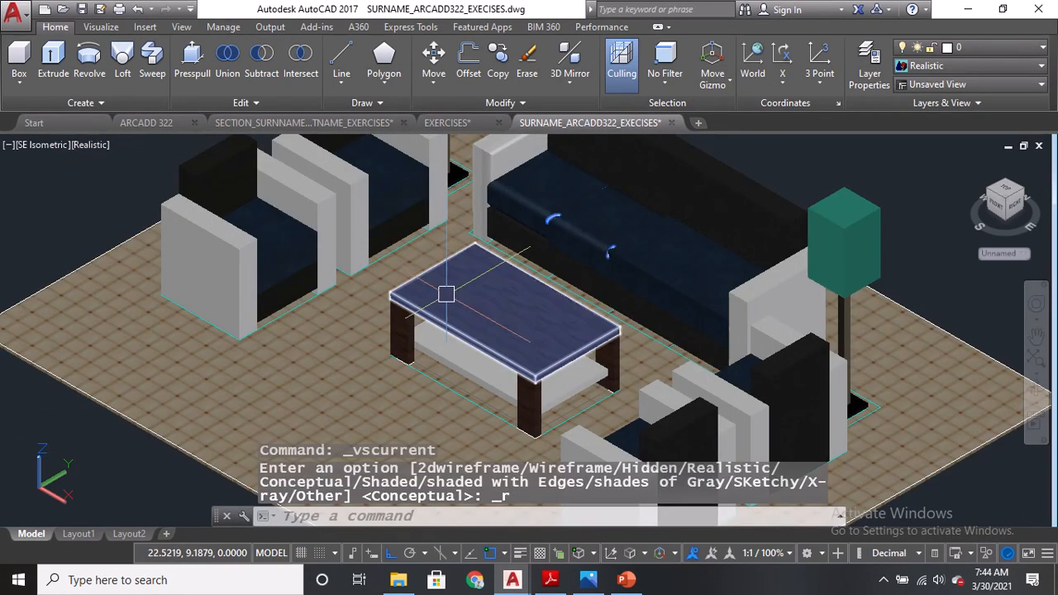
{"action": "scroll", "coordinate": [629, 264], "scroll_direction": "up", "scroll_amount": 6}
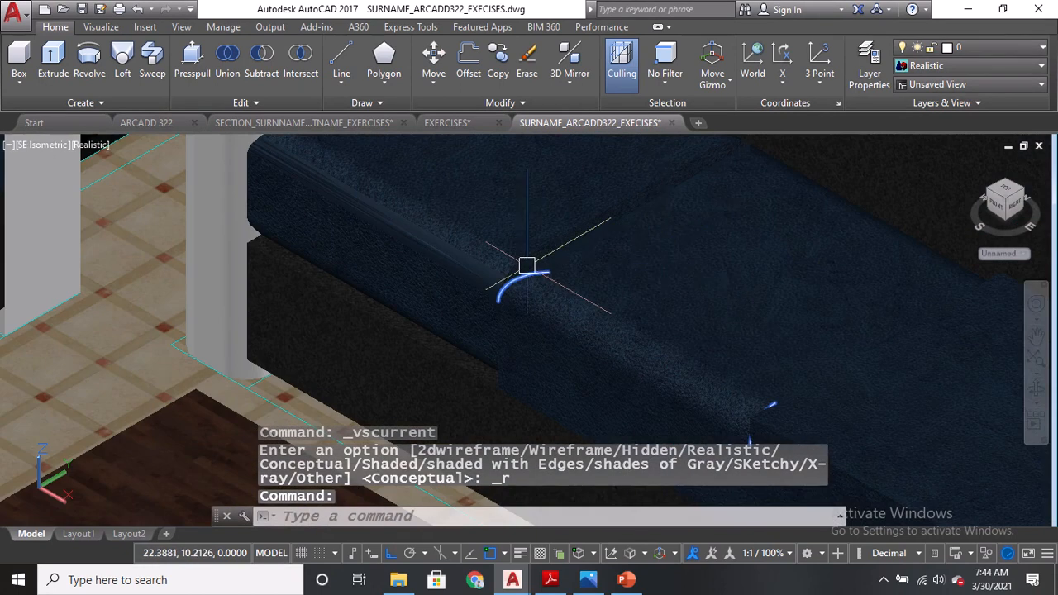
{"action": "scroll", "coordinate": [546, 273], "scroll_direction": "down", "scroll_amount": 8}
{"action": "middle_click_drag", "start_coordinate": [619, 250], "coordinate": [555, 352]}
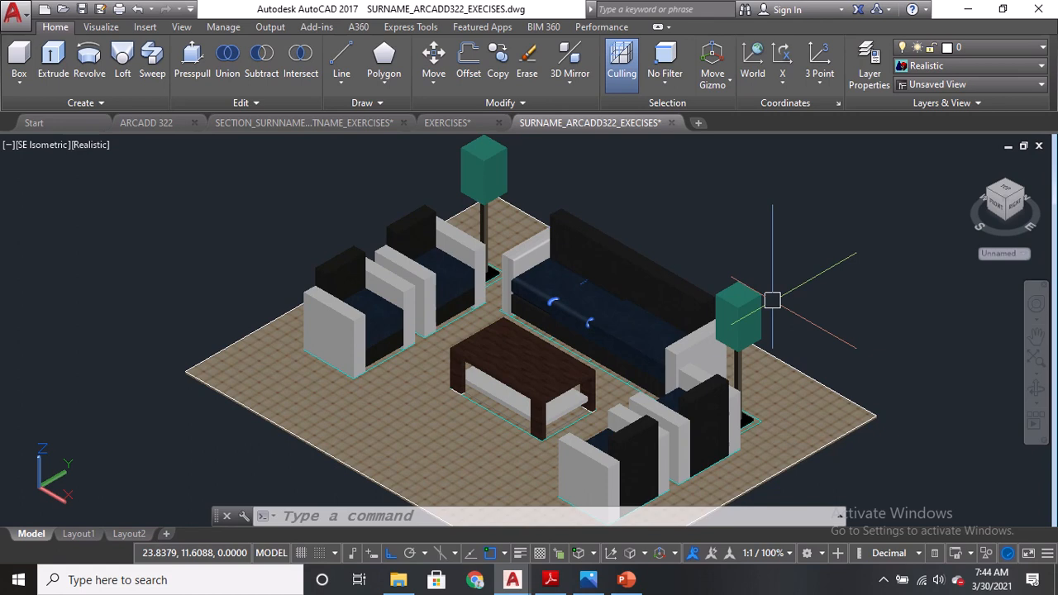
Set the 2D model space uniform background colour to White in the drawing window colour options.
{"action": "left_click", "coordinate": [289, 516]}
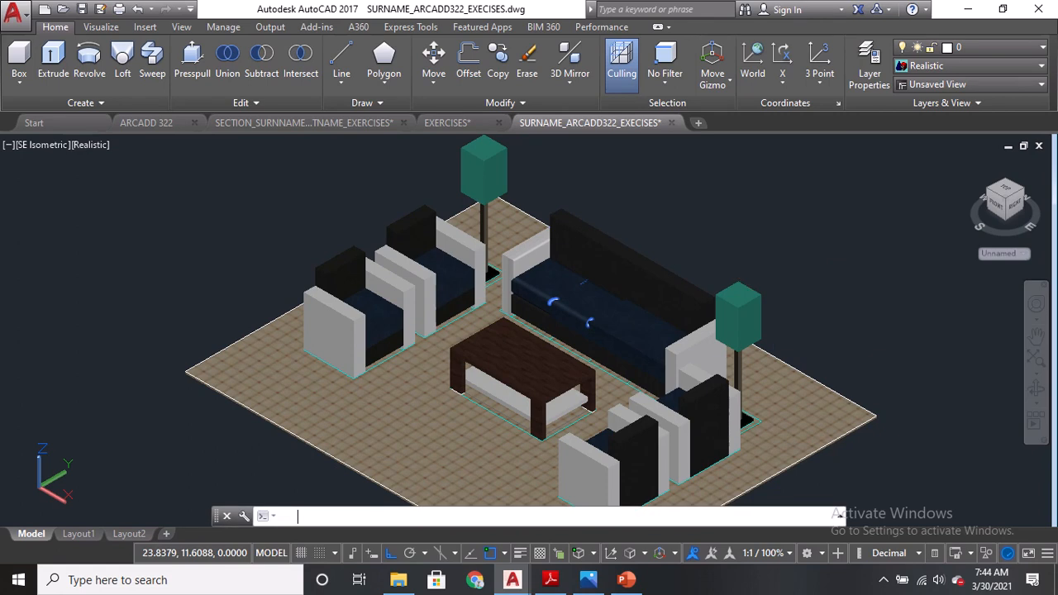
{"action": "type", "text": "OP"}
{"action": "key", "text": "Return"}
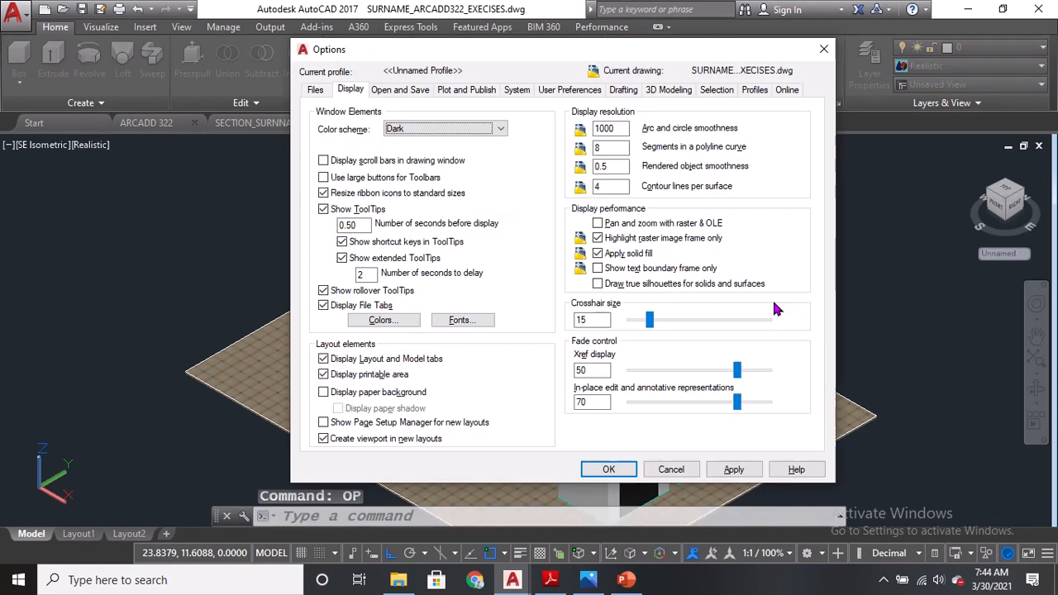
{"action": "left_click", "coordinate": [381, 321]}
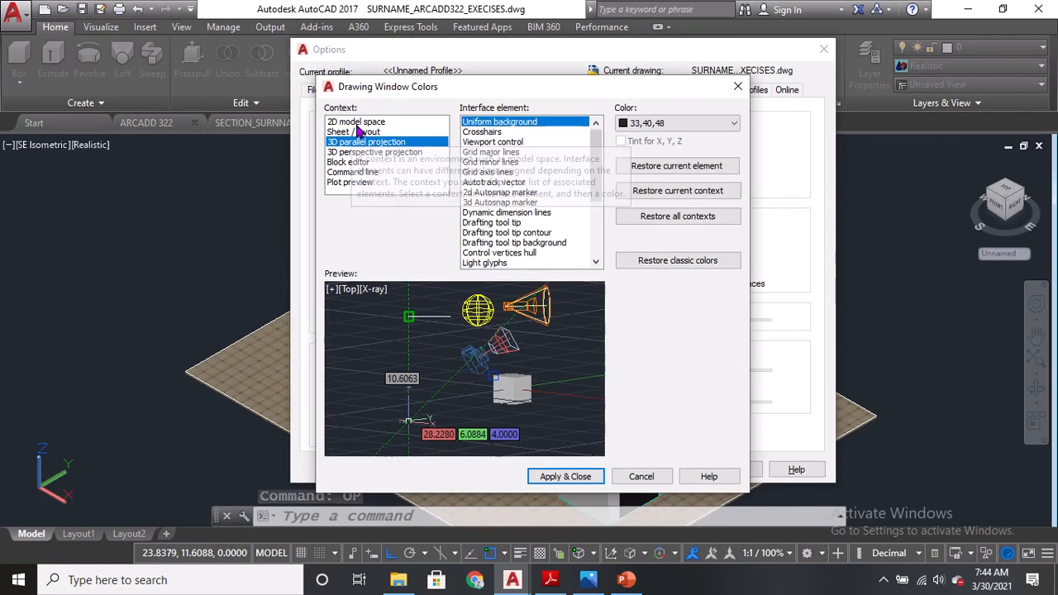
{"action": "left_click", "coordinate": [358, 123]}
{"action": "left_click", "coordinate": [642, 123]}
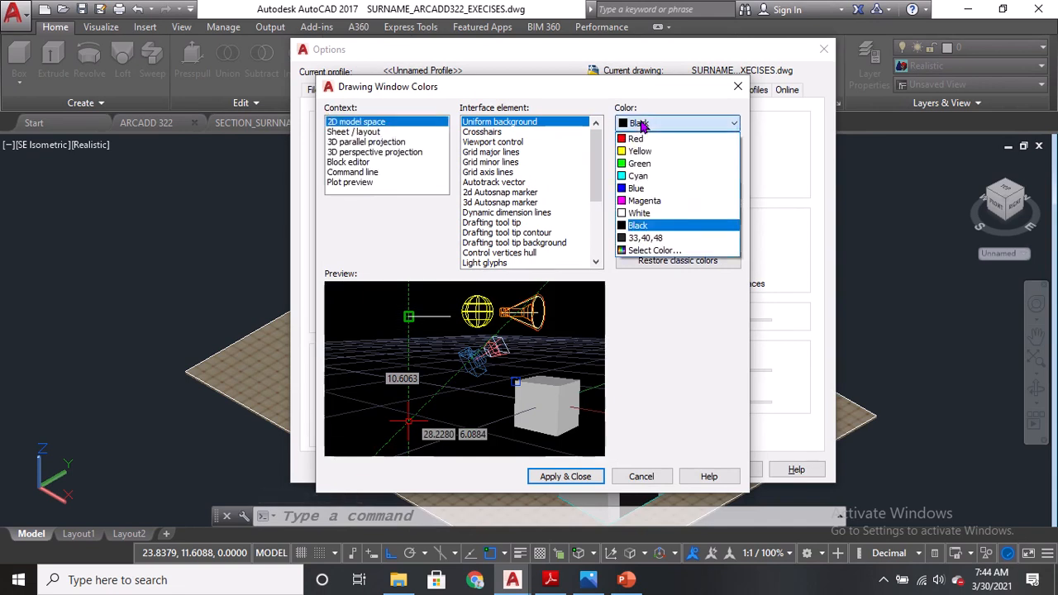
{"action": "left_click", "coordinate": [639, 212]}
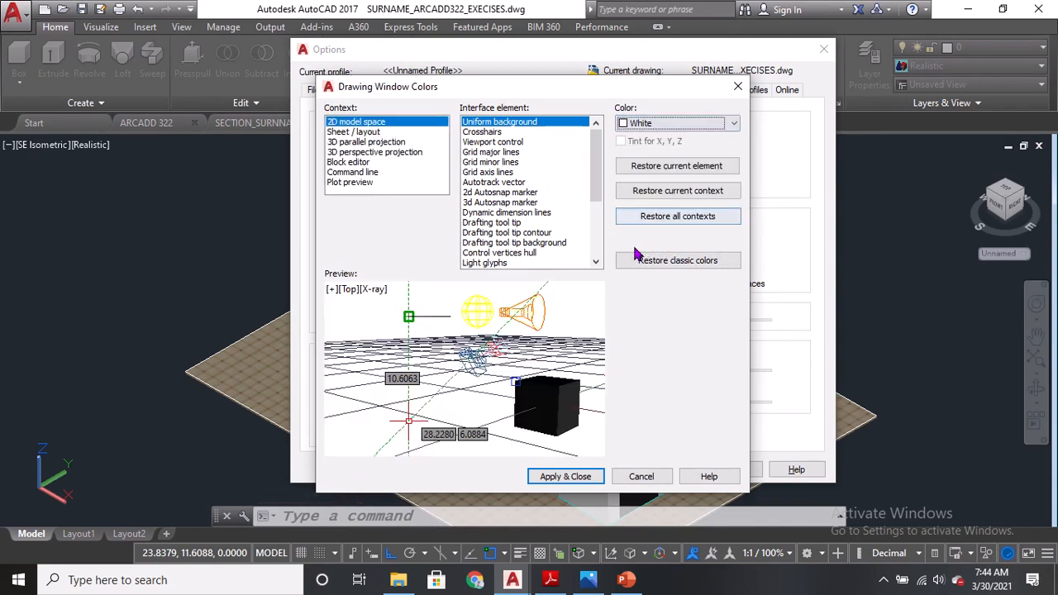
{"action": "left_click", "coordinate": [589, 480]}
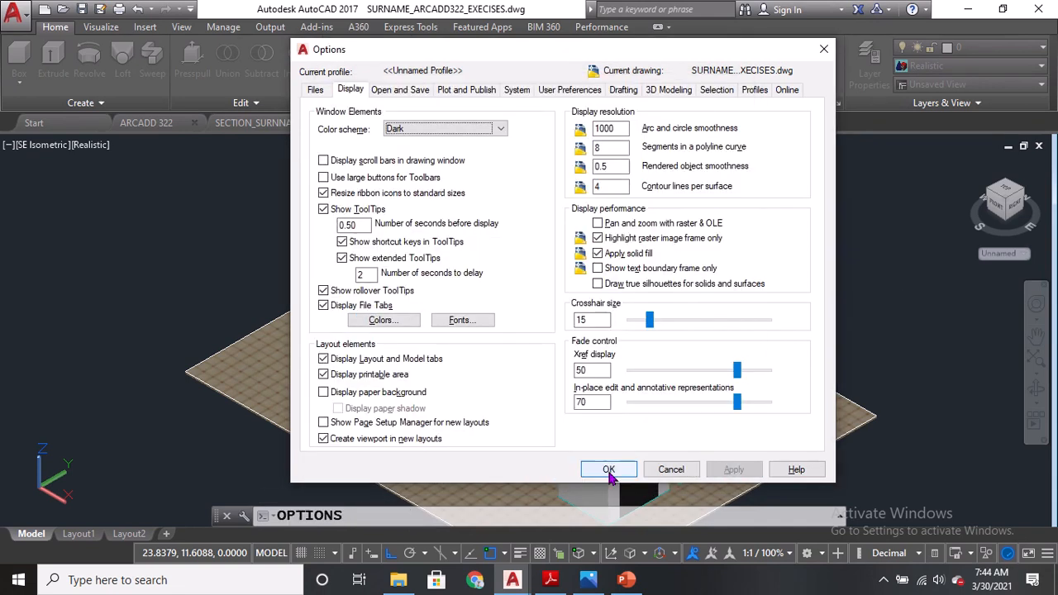
{"action": "left_click", "coordinate": [609, 469]}
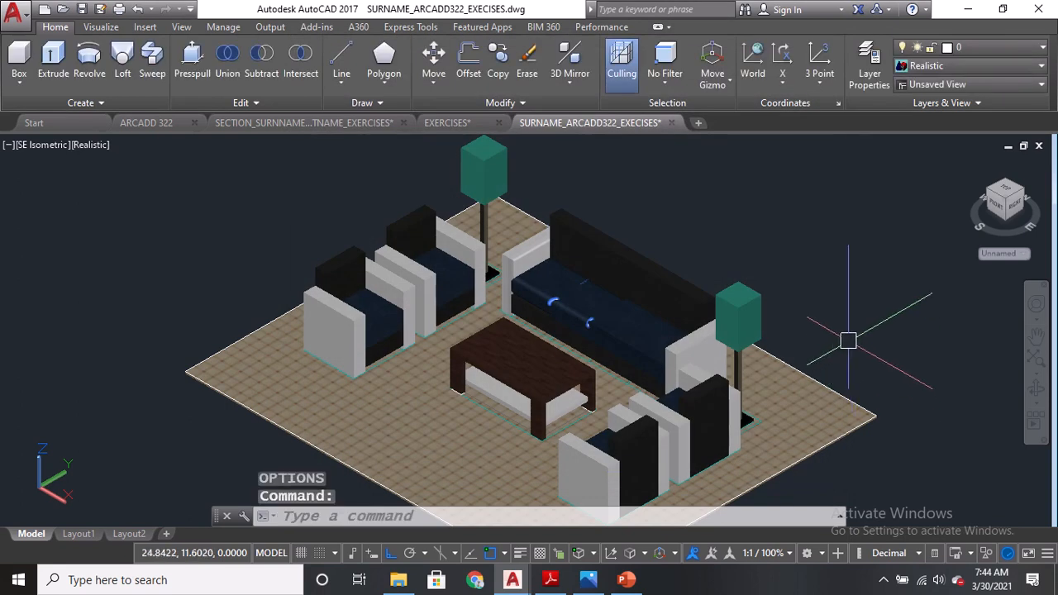
{"action": "middle_click_drag", "start_coordinate": [827, 265], "coordinate": [818, 252]}
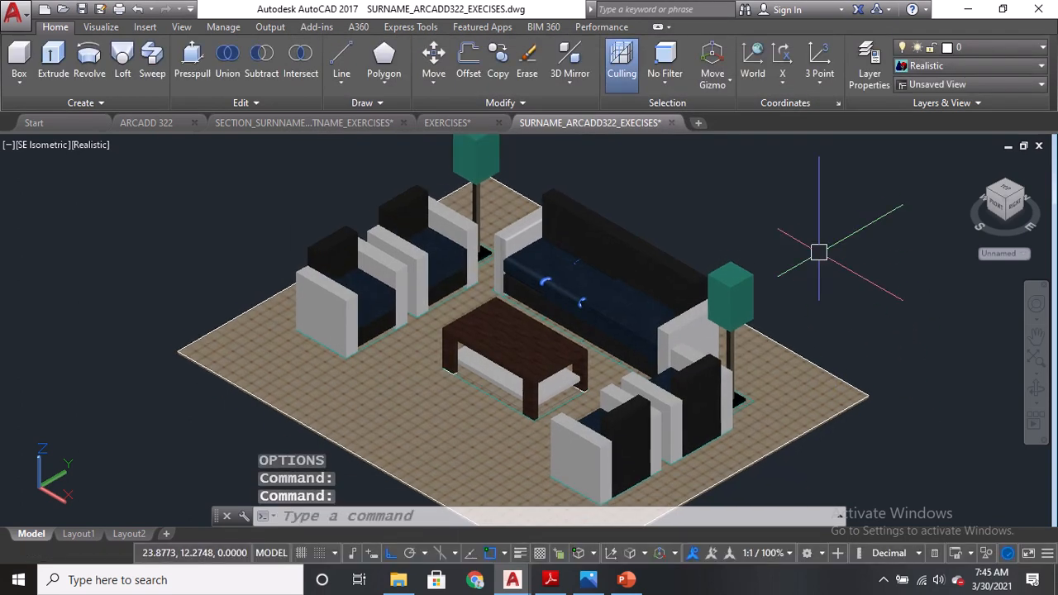
{"action": "left_click", "coordinate": [583, 580]}
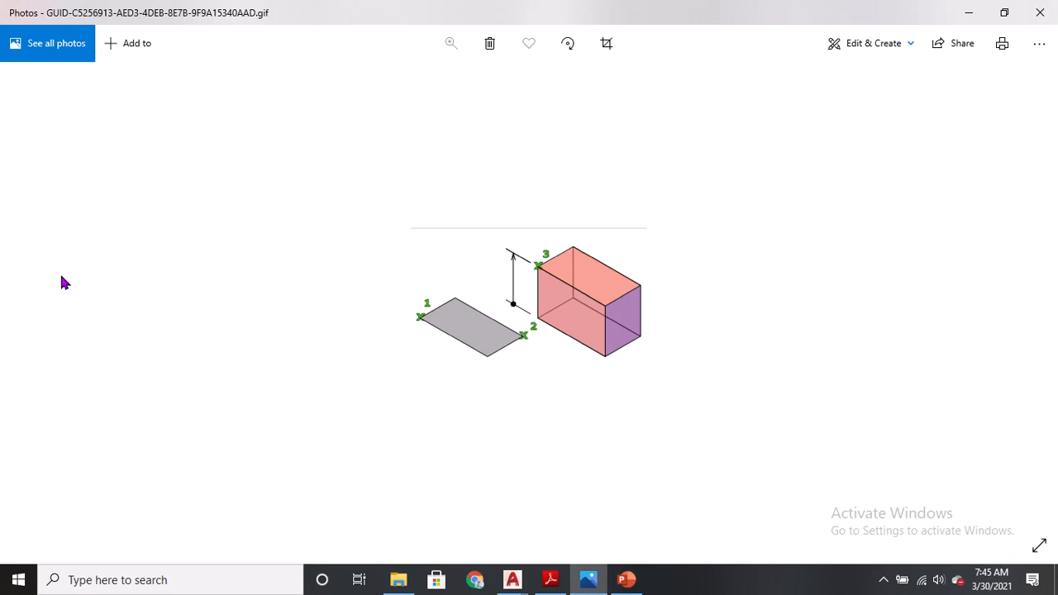
{"action": "key", "text": "alt+Tab"}
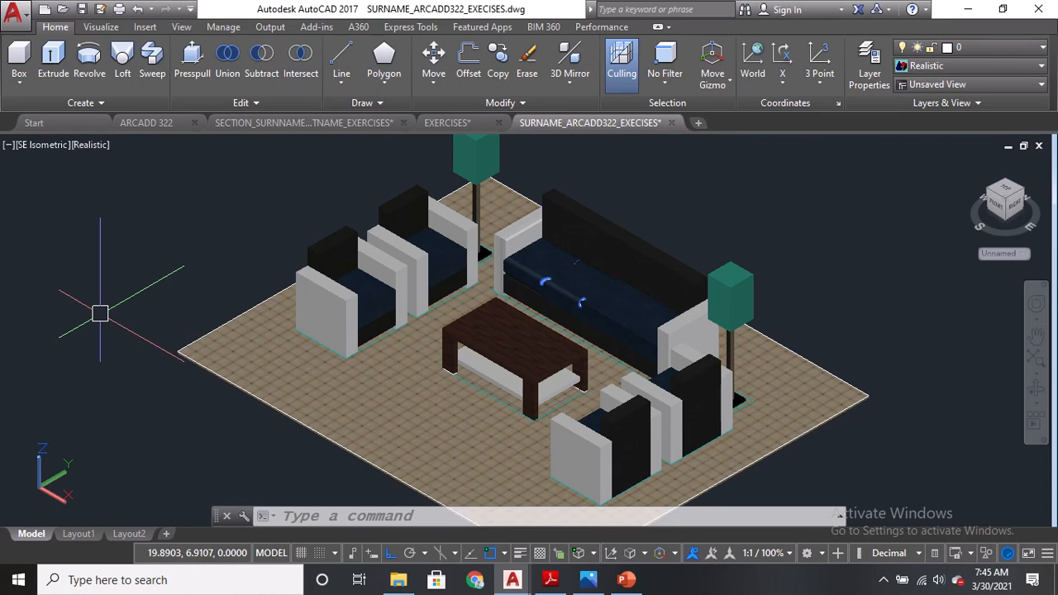
Open the Render Presets Manager and set the render size to 1280 x 1024 px - SXGA.
{"action": "type", "text": "RPREF"}
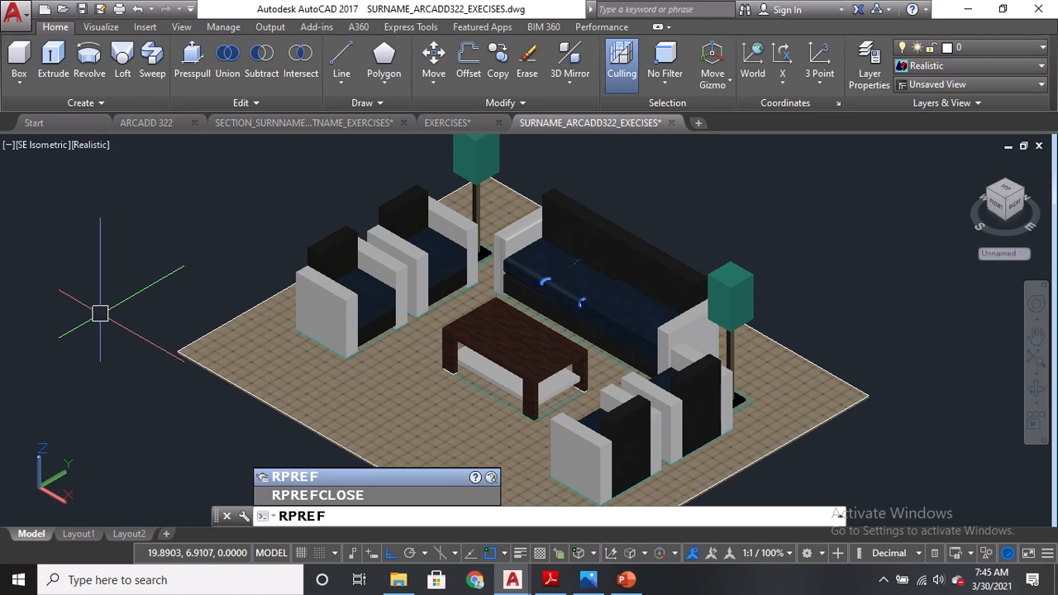
{"action": "key", "text": "Return"}
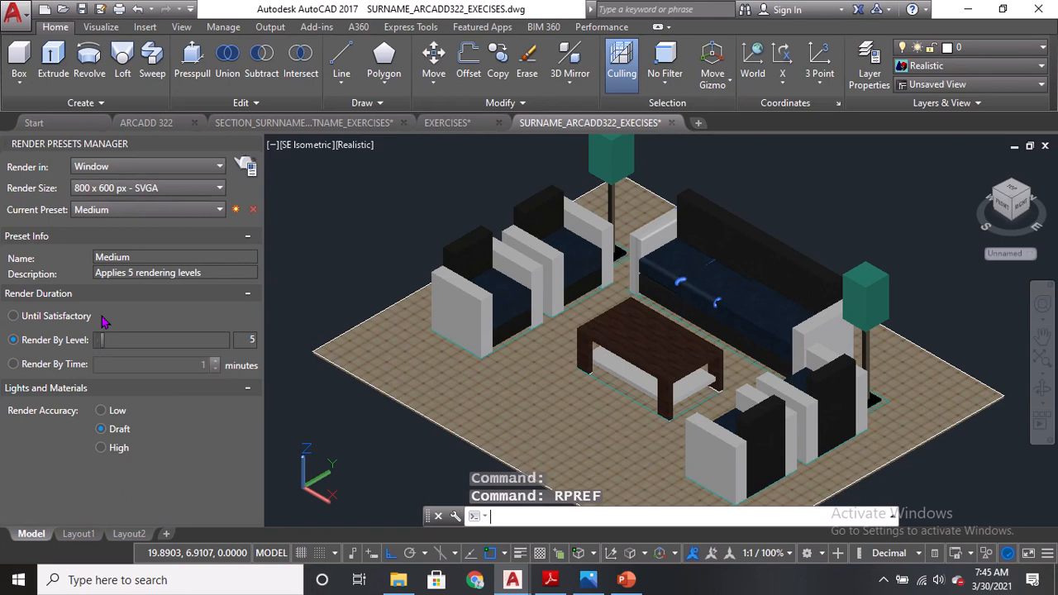
{"action": "left_click", "coordinate": [126, 189]}
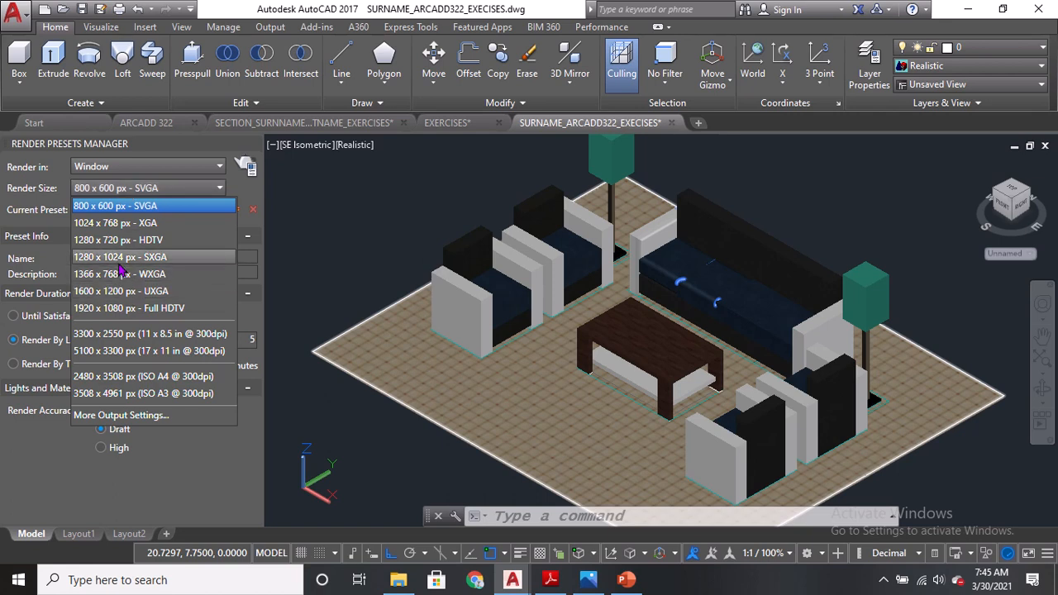
{"action": "key", "text": "ctrl"}
{"action": "key", "text": "ctrl"}
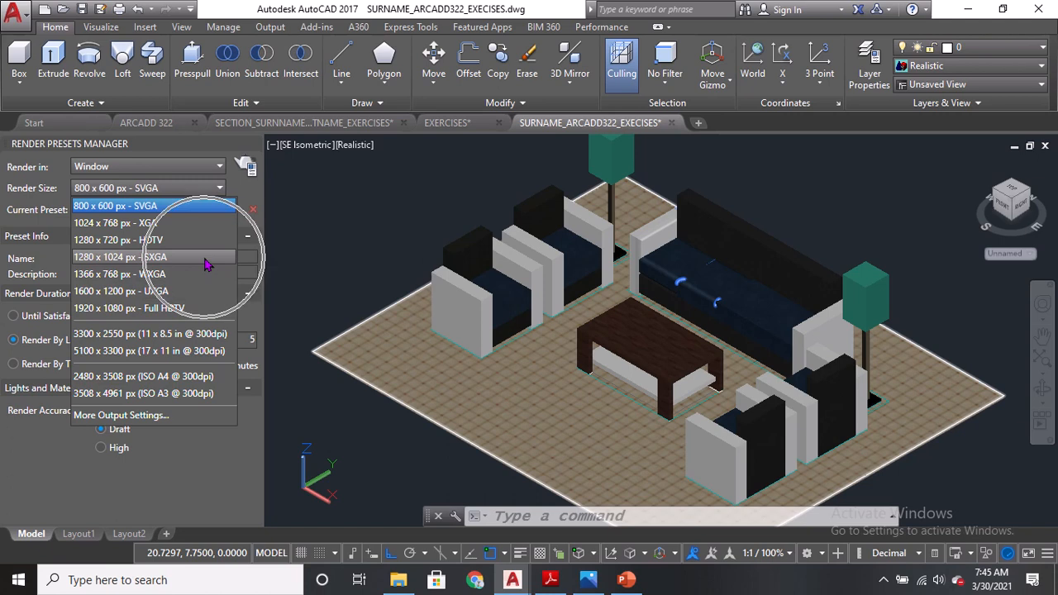
{"action": "key", "text": "ctrl"}
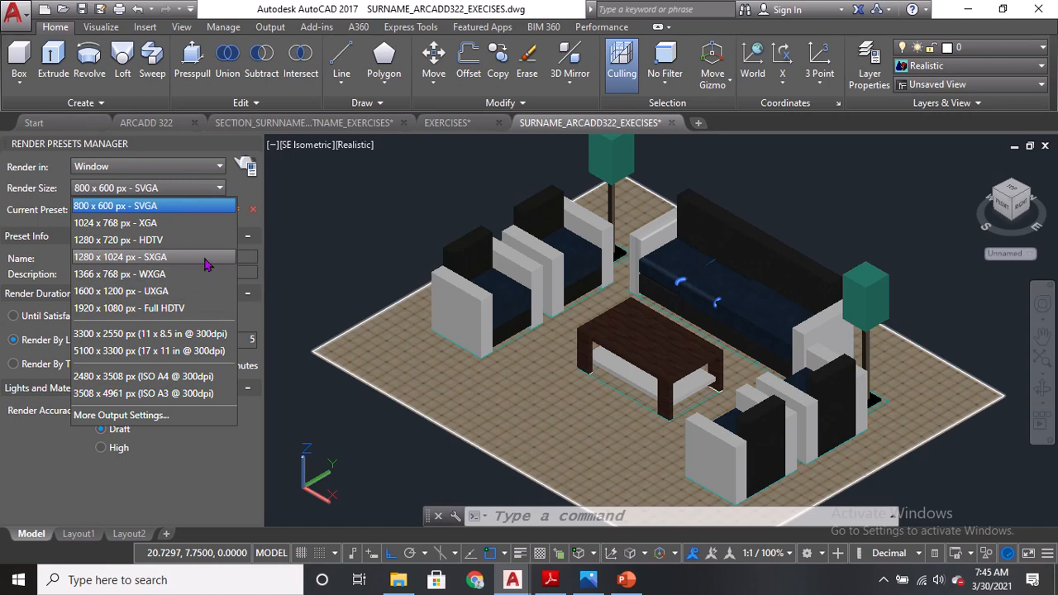
{"action": "left_click", "coordinate": [205, 260]}
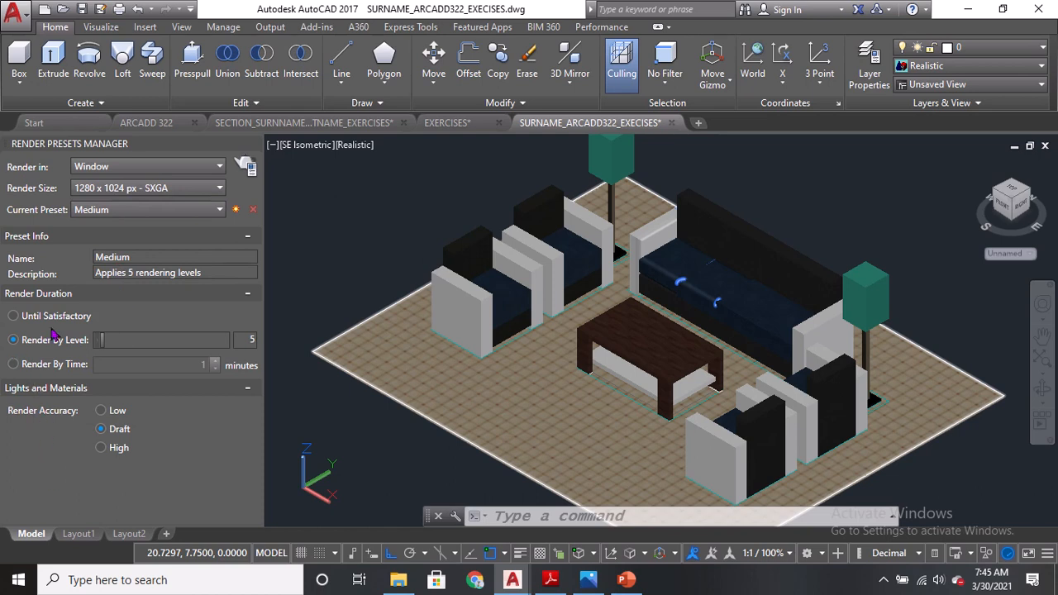
Choose the High render preset and set its render level to 5.
{"action": "left_click", "coordinate": [148, 210]}
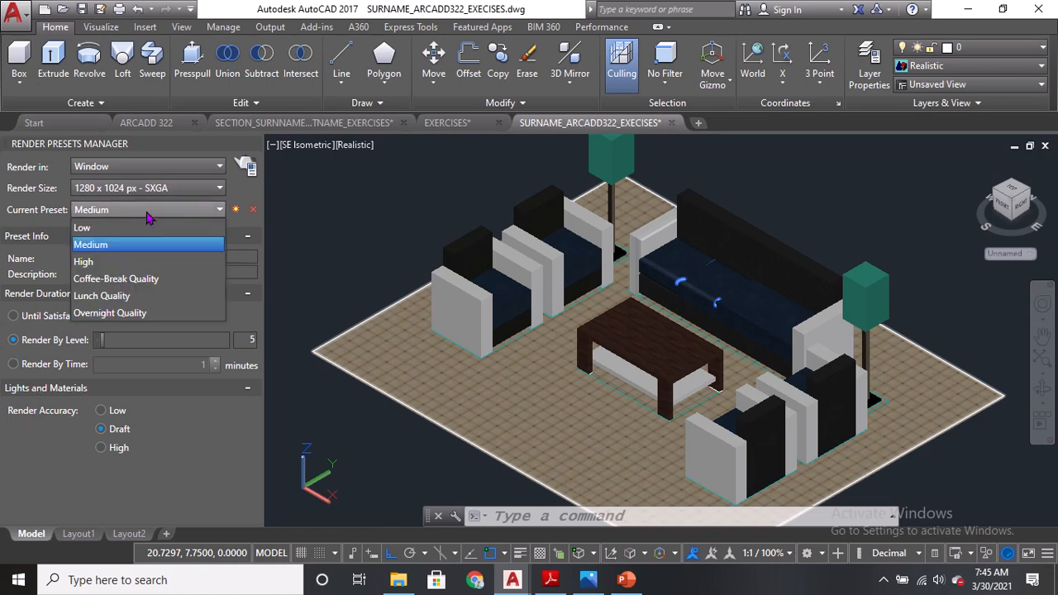
{"action": "left_click", "coordinate": [109, 262]}
{"action": "left_click", "coordinate": [118, 210]}
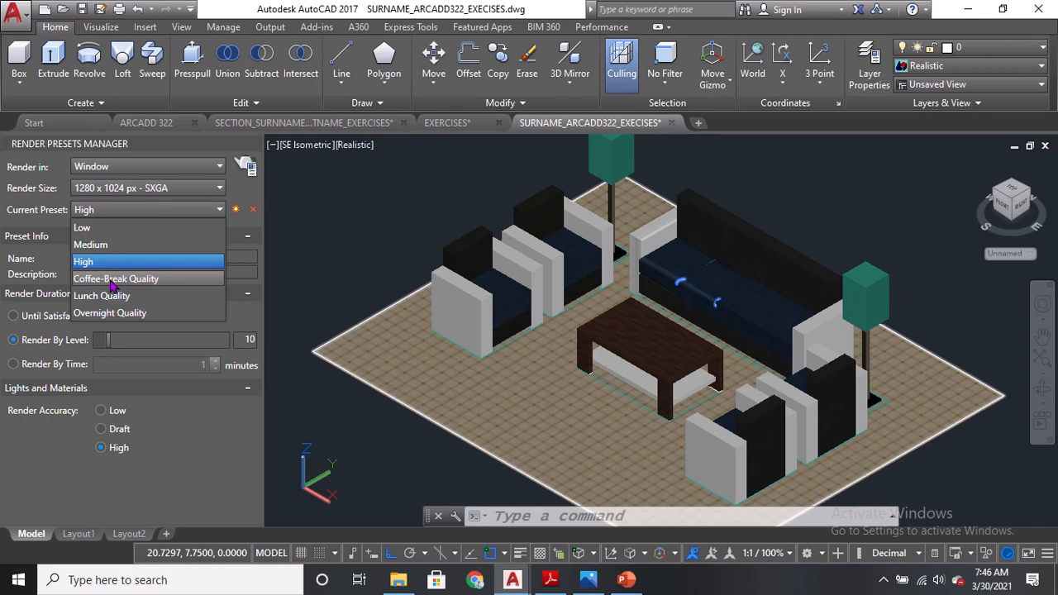
{"action": "left_click", "coordinate": [105, 263]}
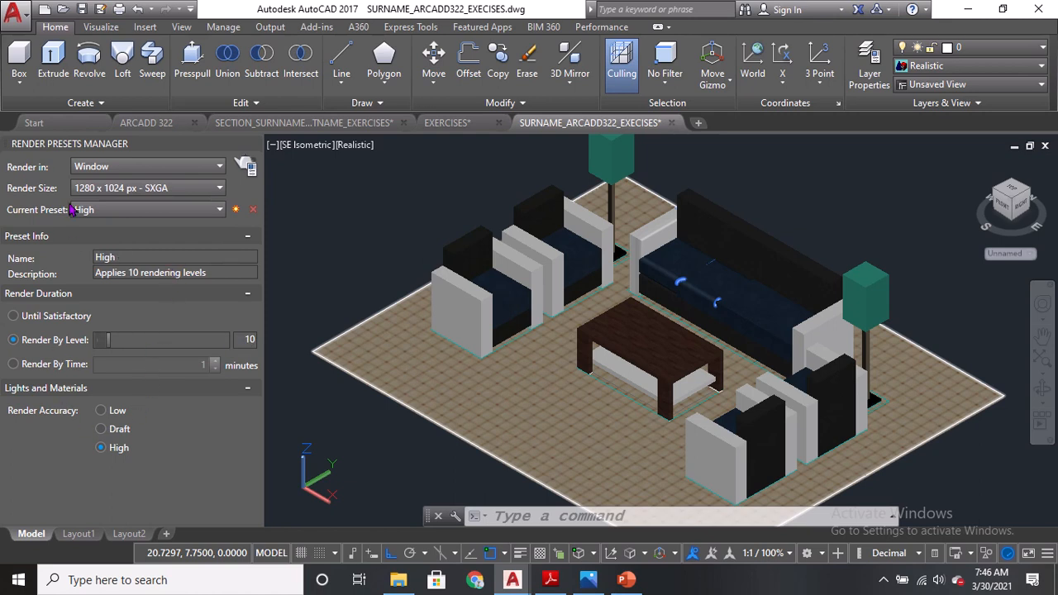
{"action": "left_click", "coordinate": [251, 340]}
{"action": "left_click", "coordinate": [328, 440]}
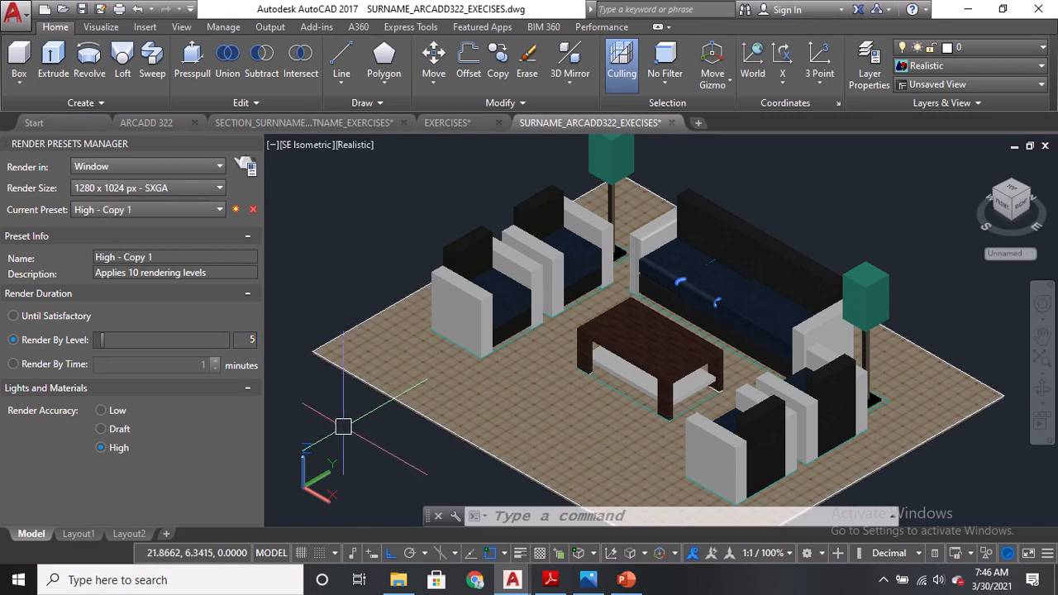
Render the living room view and maximize the render window.
{"action": "type", "text": "RR"}
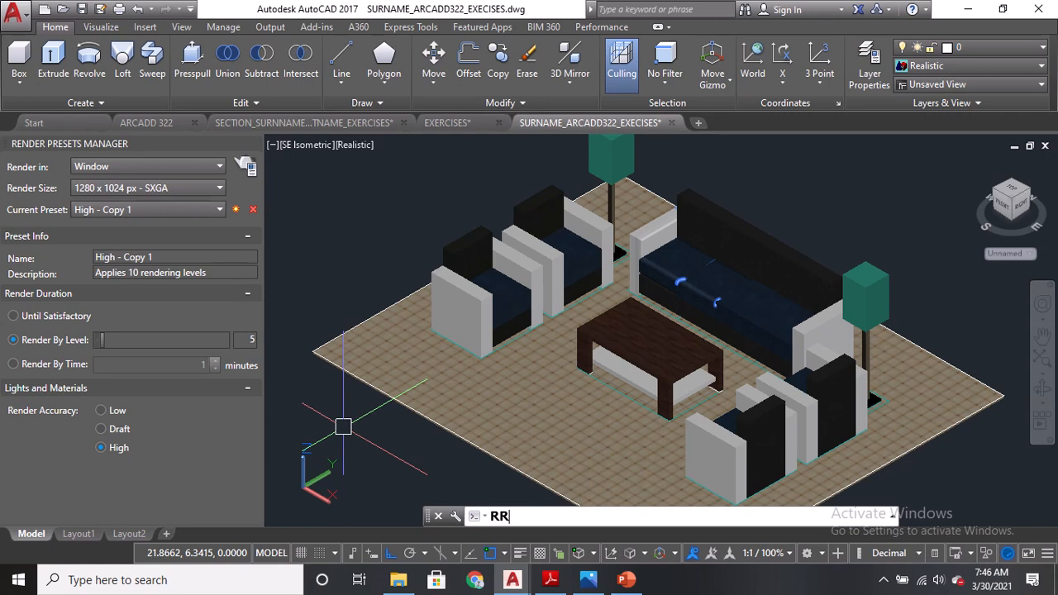
{"action": "key", "text": "Return"}
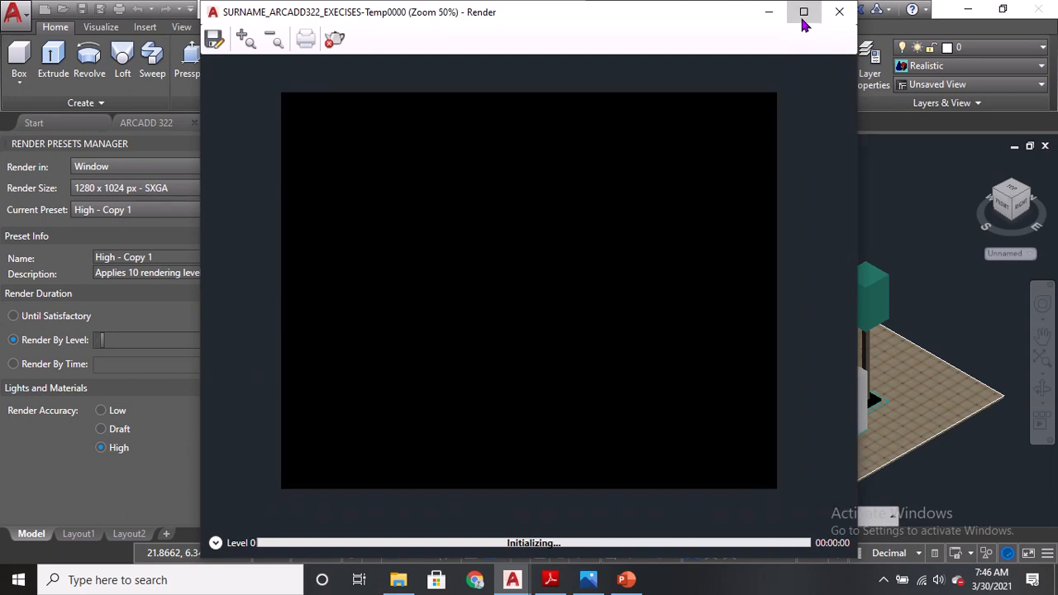
{"action": "left_click", "coordinate": [803, 12]}
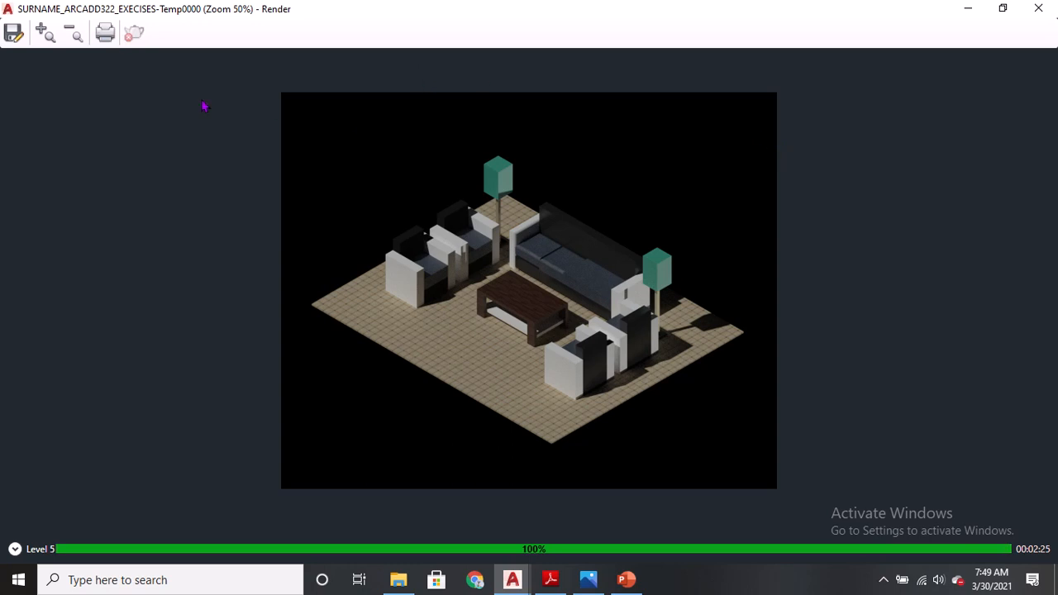
Start saving the rendered image to the EXERCISES folder under the name EXERCISE 01_RENDER01.
{"action": "left_click", "coordinate": [14, 35]}
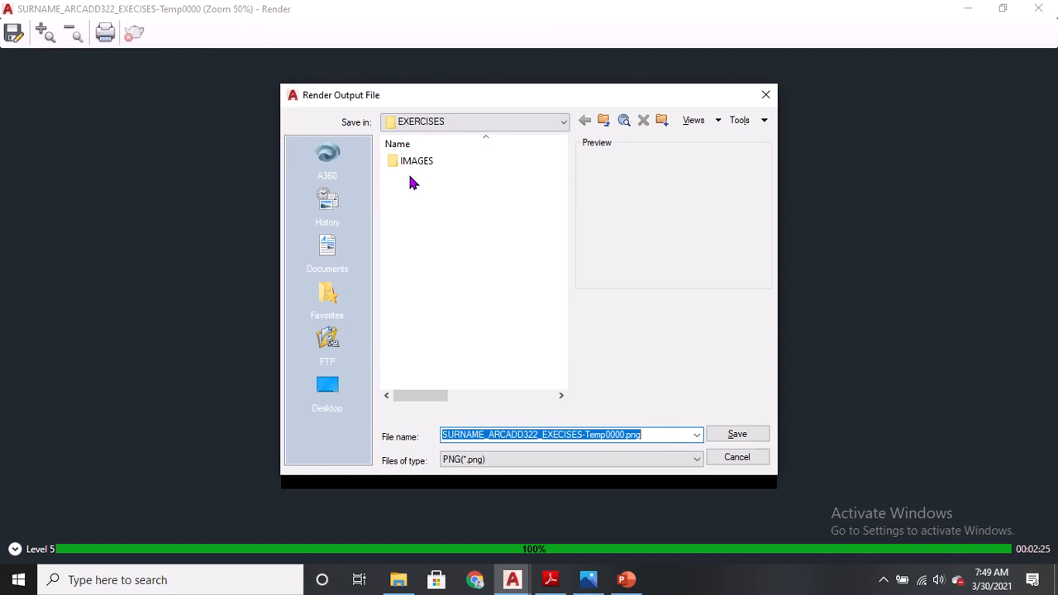
{"action": "left_click", "coordinate": [435, 125]}
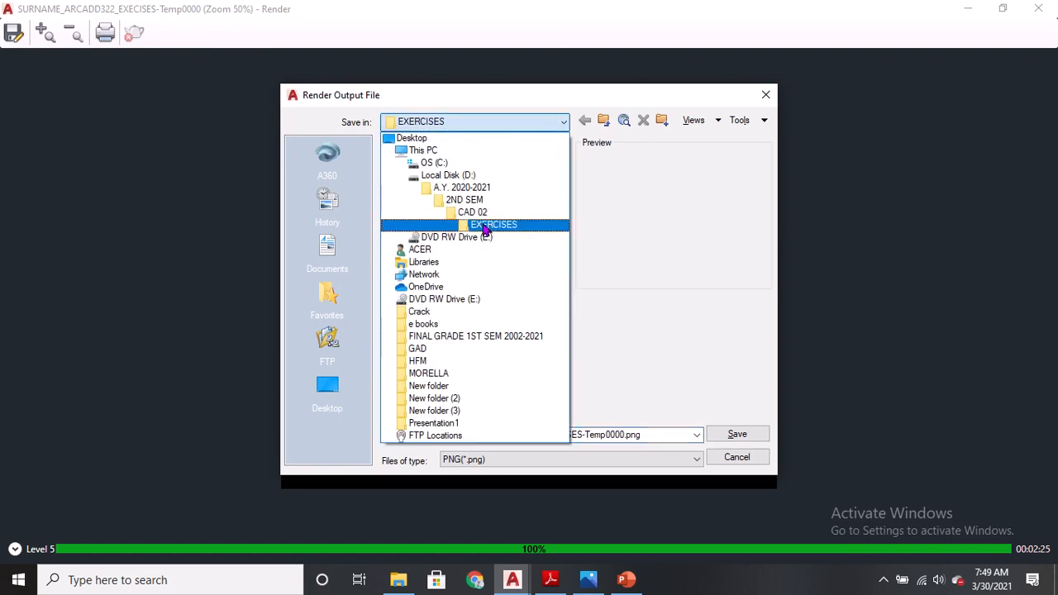
{"action": "left_click", "coordinate": [494, 232]}
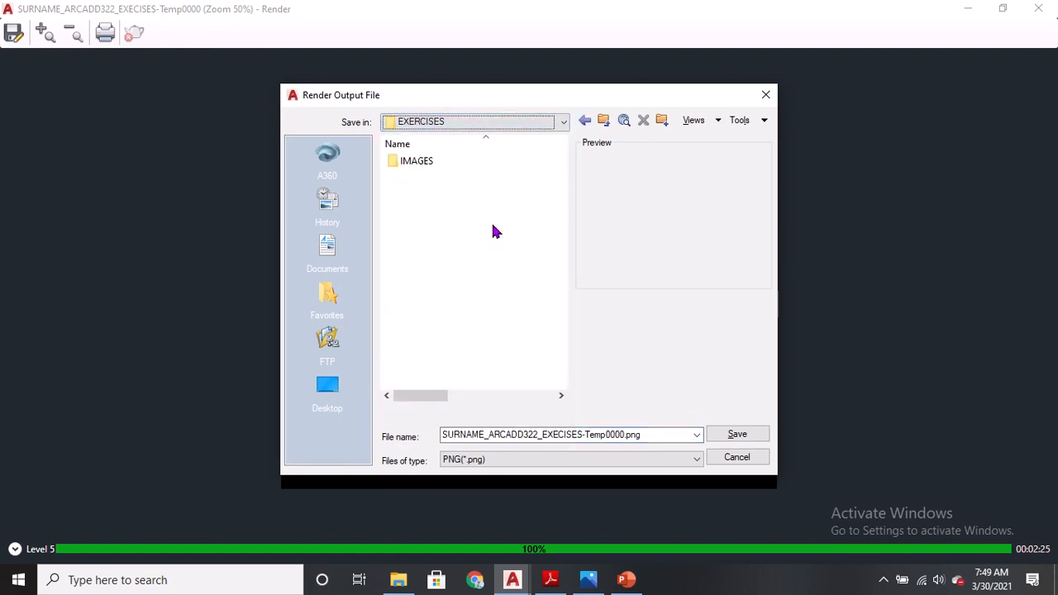
{"action": "left_click", "coordinate": [489, 435]}
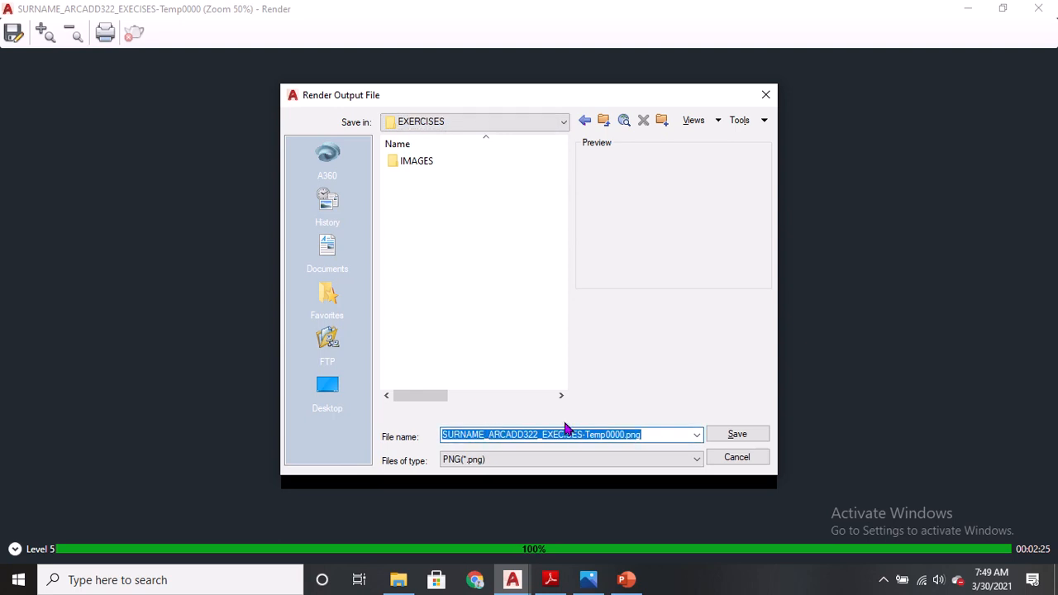
{"action": "type", "text": "RENDER"}
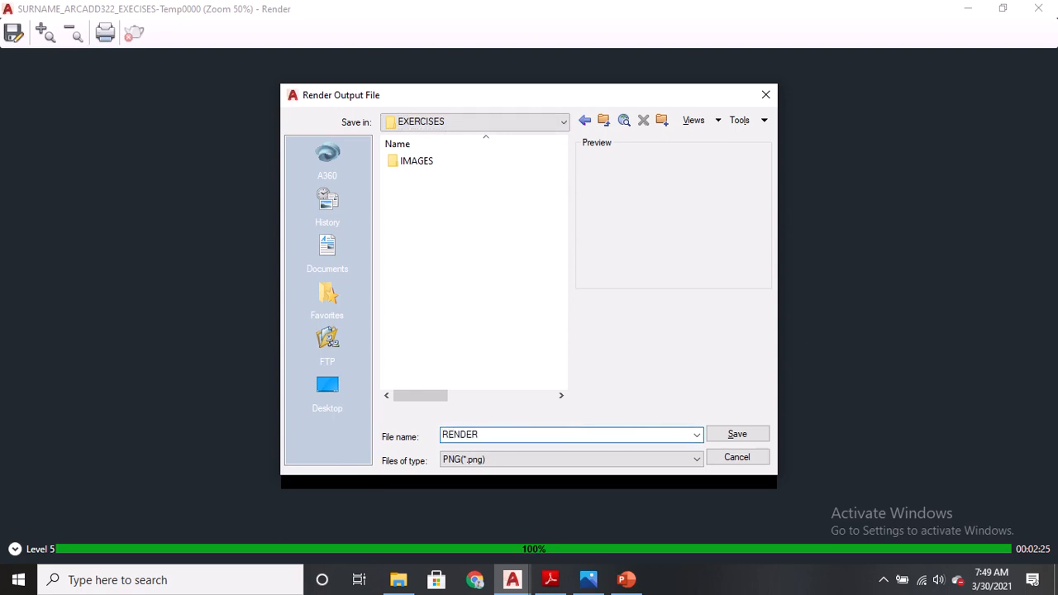
{"action": "key", "text": "BackSpace"}
{"action": "key", "text": "BackSpace"}
{"action": "key", "text": "BackSpace"}
{"action": "key", "text": "BackSpace"}
{"action": "key", "text": "BackSpace"}
{"action": "key", "text": "BackSpace"}
{"action": "type", "text": "EXERCISE 01_RENDER01"}
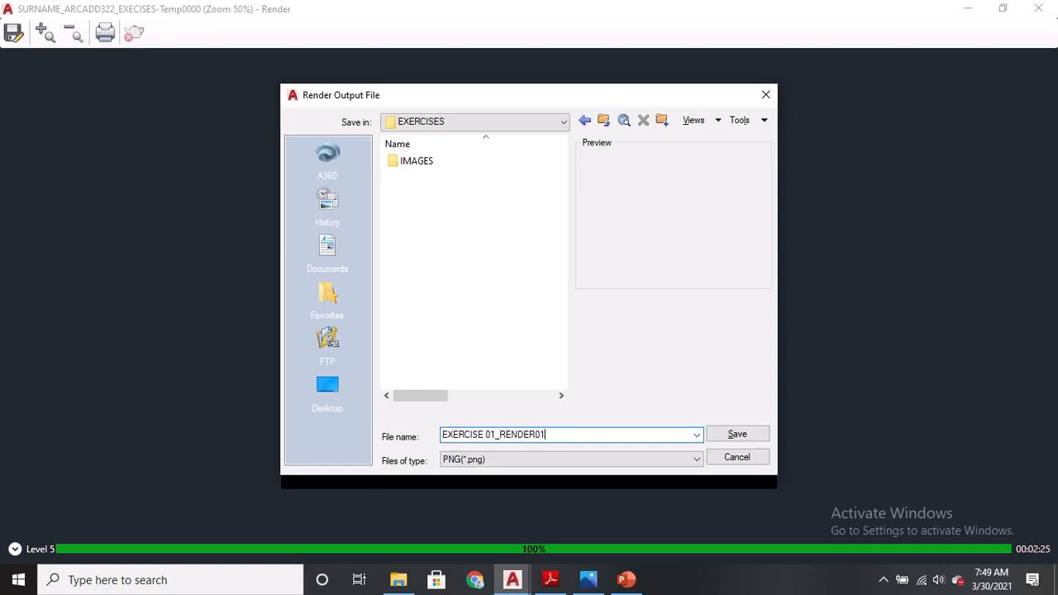
Save the rendered image as a JPEG file, raising the image quality slider to its maximum.
{"action": "left_click", "coordinate": [542, 463]}
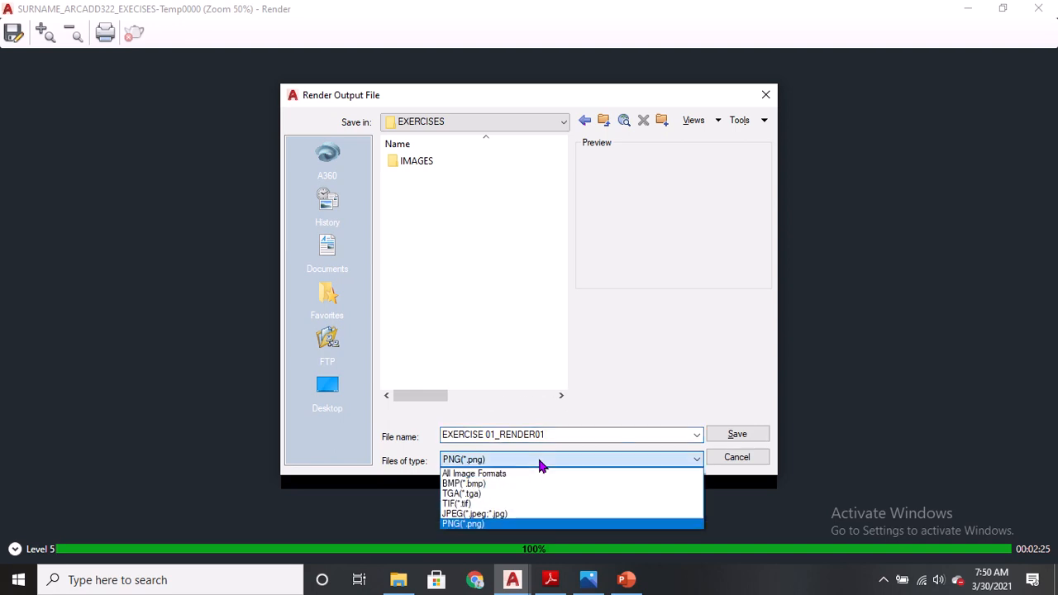
{"action": "key", "text": "ctrl"}
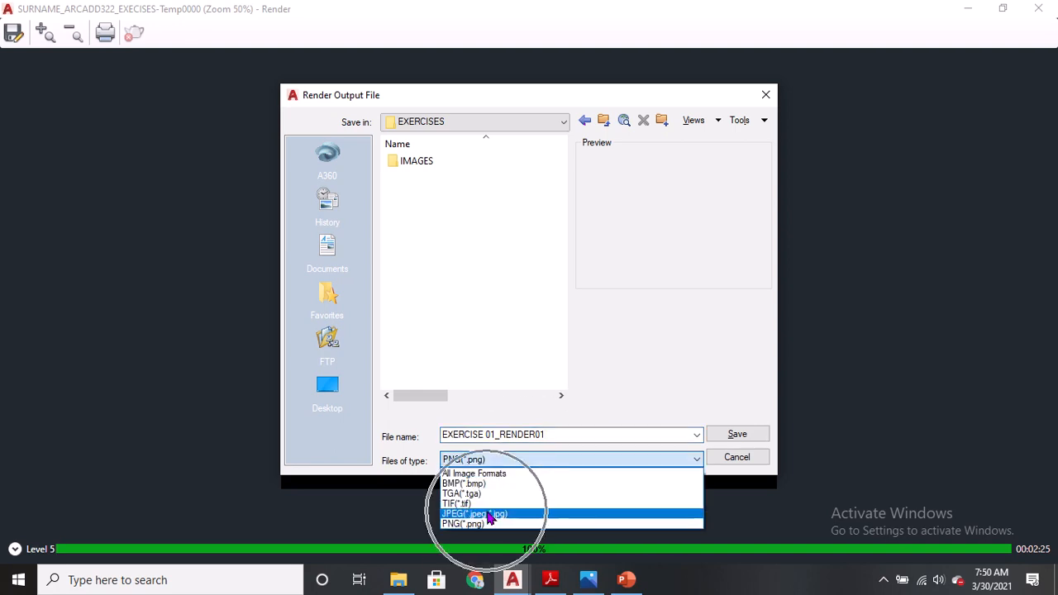
{"action": "left_click", "coordinate": [486, 514]}
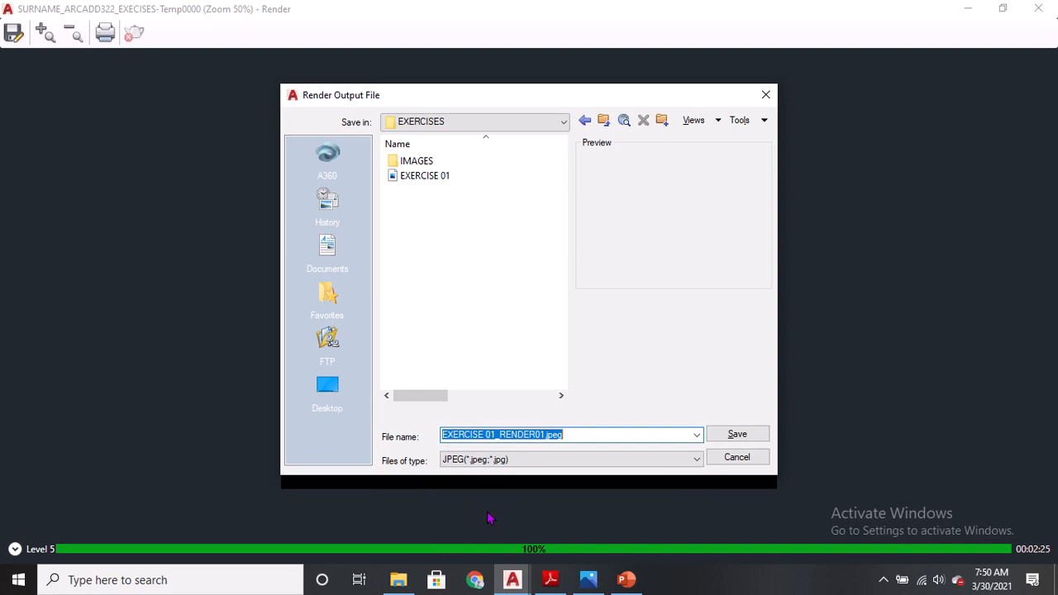
{"action": "left_click", "coordinate": [736, 439]}
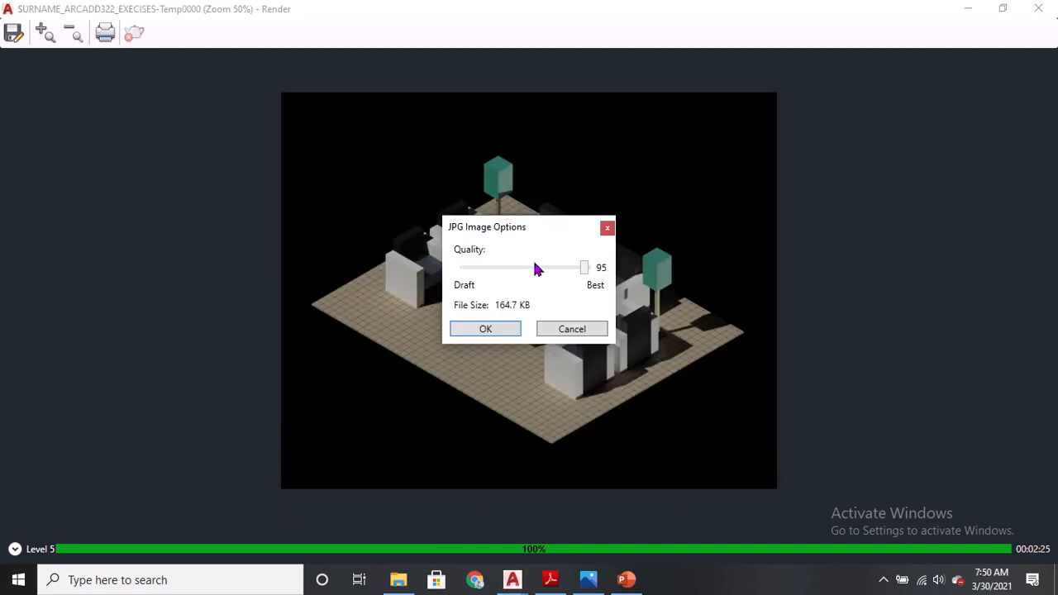
{"action": "left_click_drag", "start_coordinate": [588, 277], "coordinate": [598, 272]}
{"action": "left_click", "coordinate": [504, 331]}
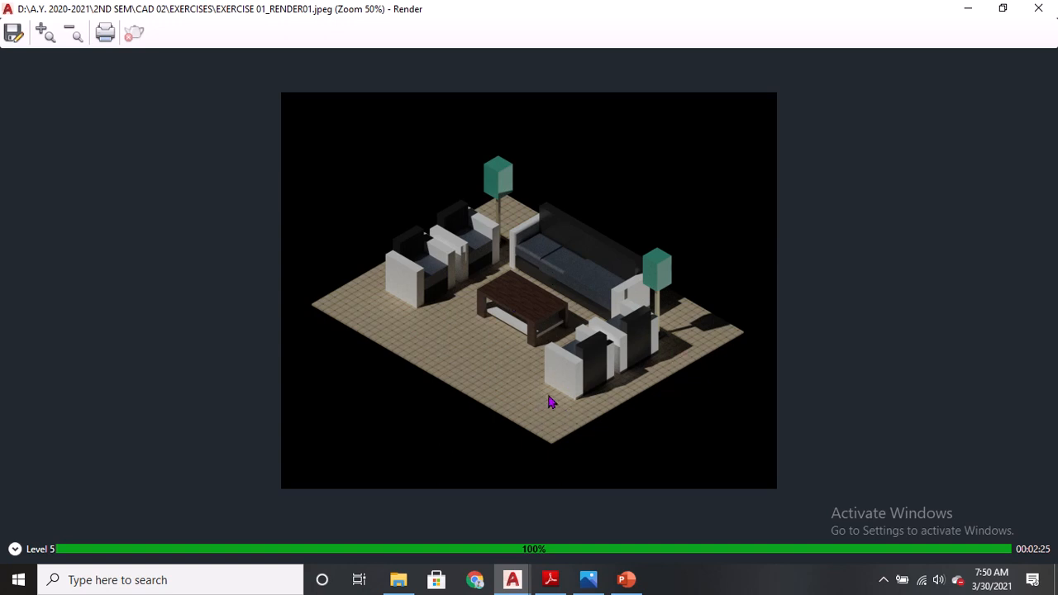
Close the render window and save the drawing.
{"action": "left_click", "coordinate": [1033, 11]}
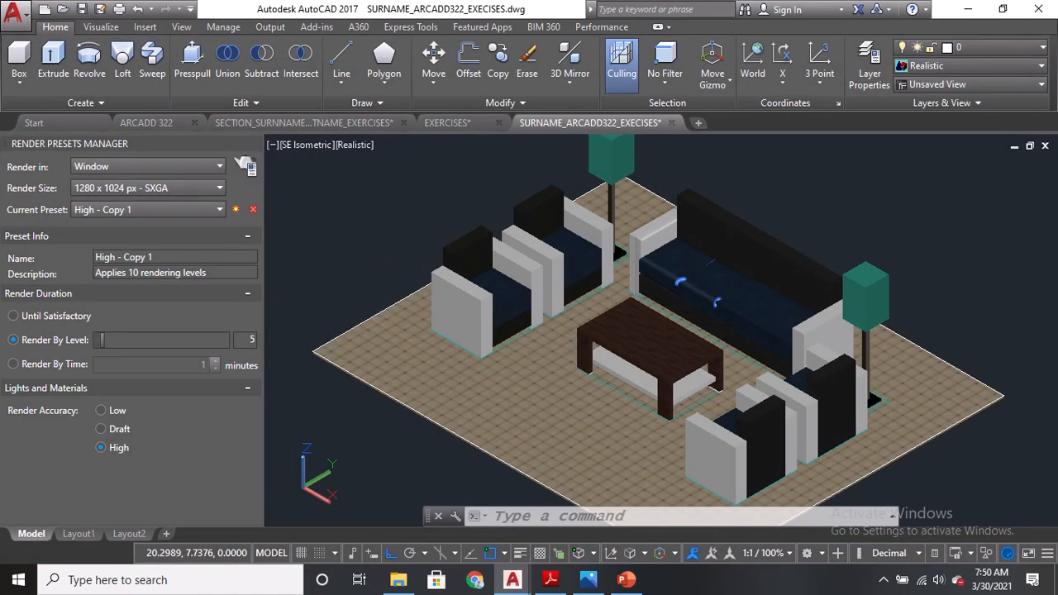
{"action": "key", "text": "ctrl+s"}
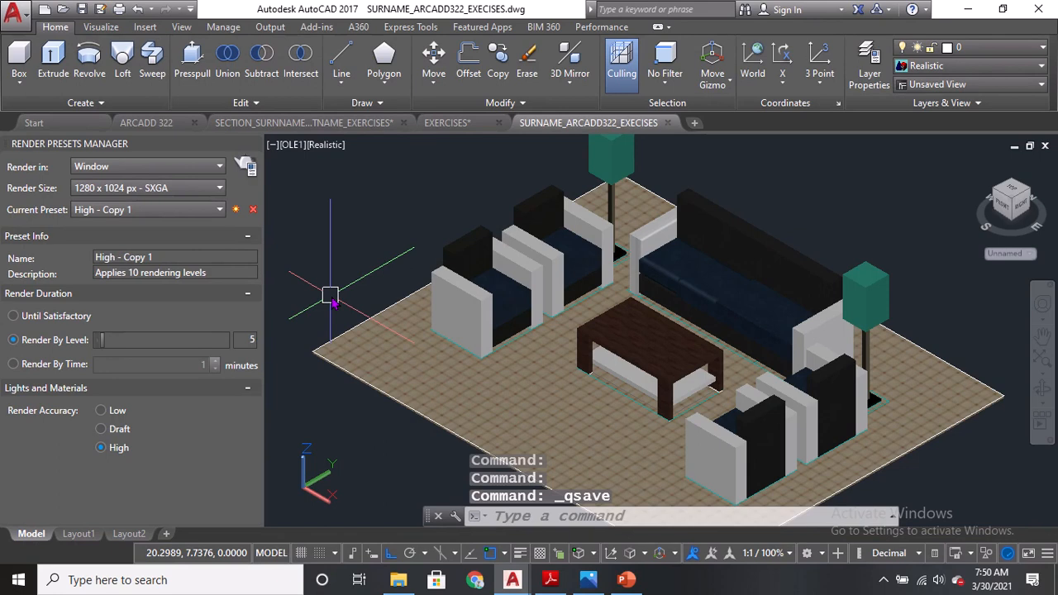
{"action": "mouse_move", "coordinate": [516, 9]}
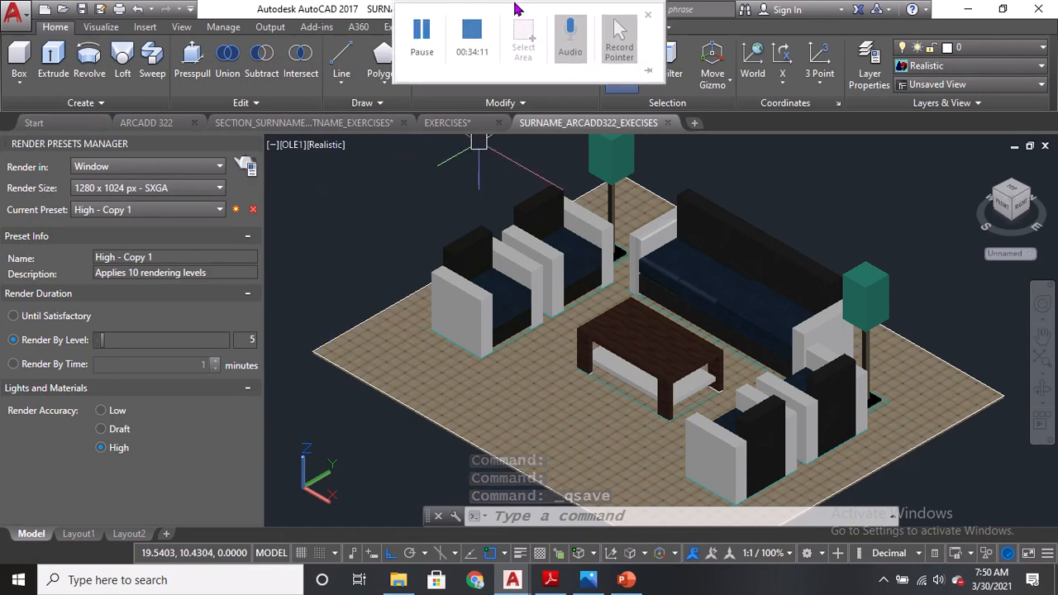